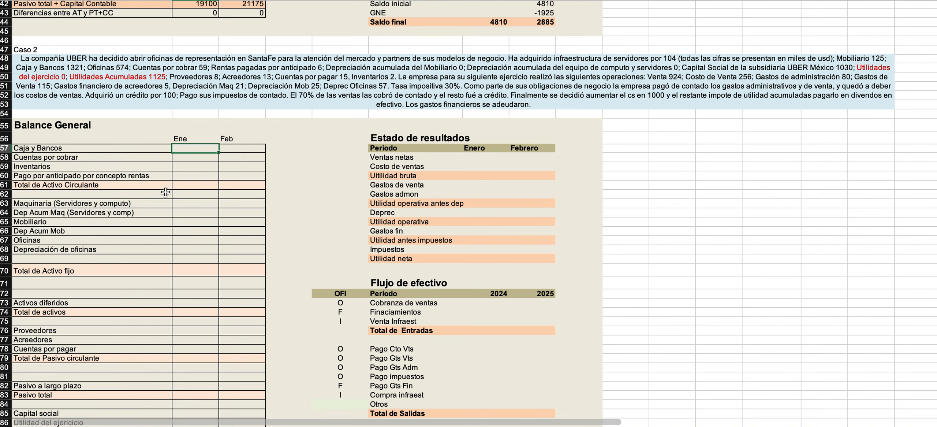
Enter 104 as the Ene value of Maquinaria (Servidores y computo) in the Caso 2 balance sheet.
left_click(163, 204)
left_click(184, 205)
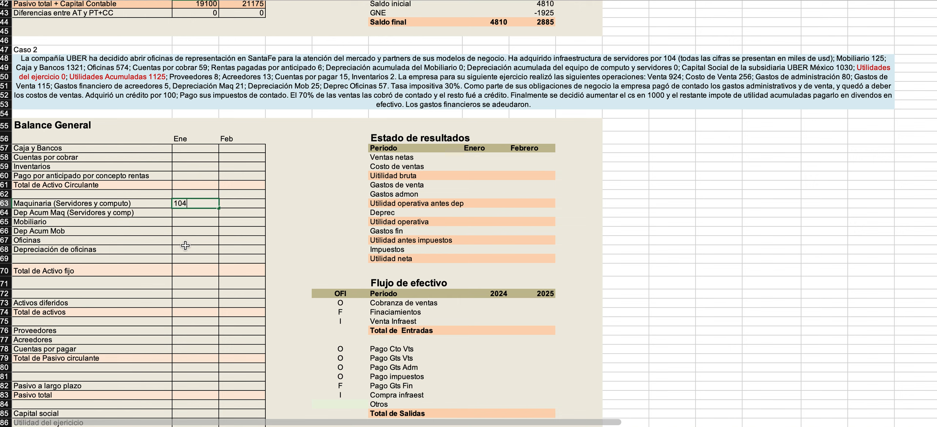
key("Return")
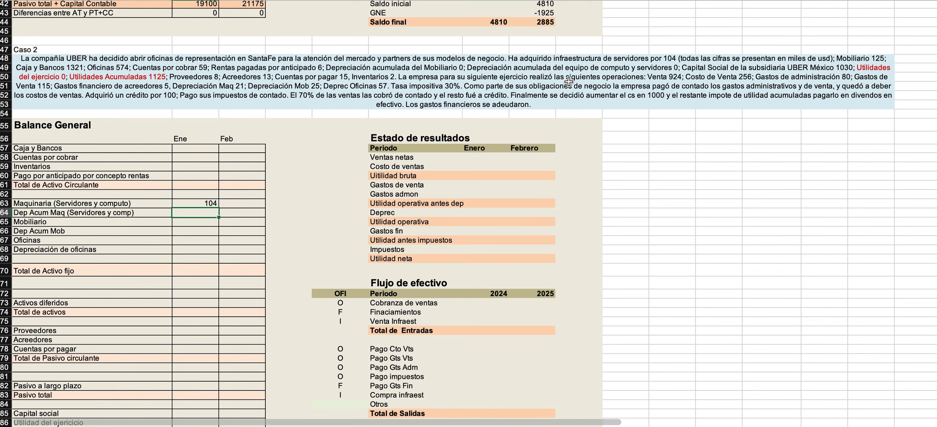
Set the font colour of the Caso 2 case text from "Ha adquirido" onward to black.
double_click(555, 59)
left_click_drag(509, 68, 892, 110)
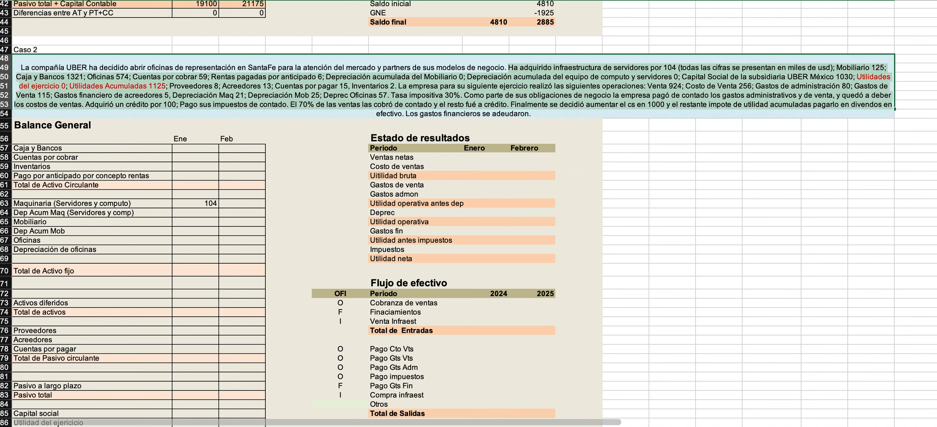
left_click(204, 0)
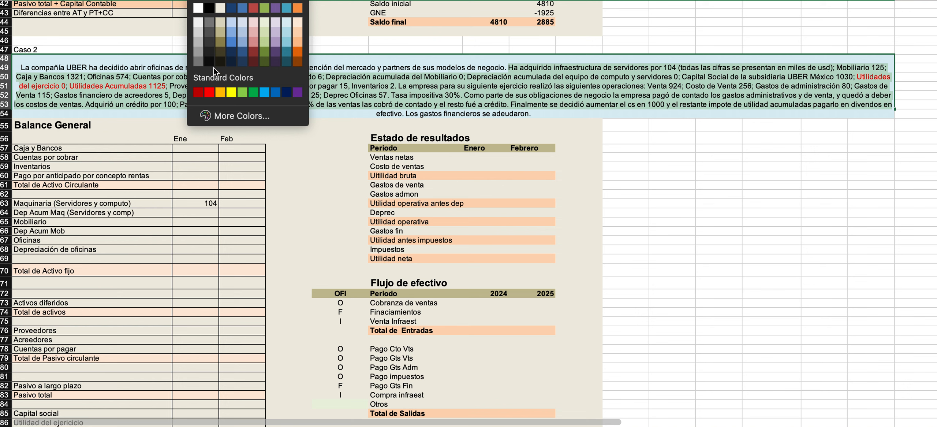
left_click(212, 11)
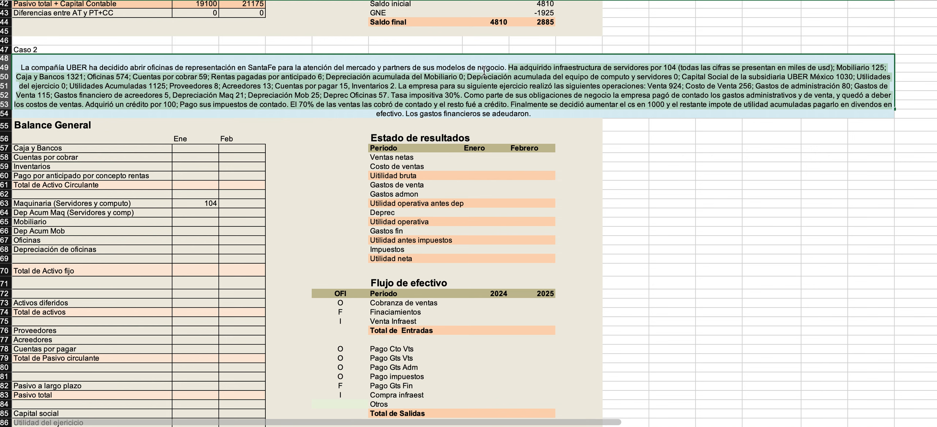
left_click(587, 81)
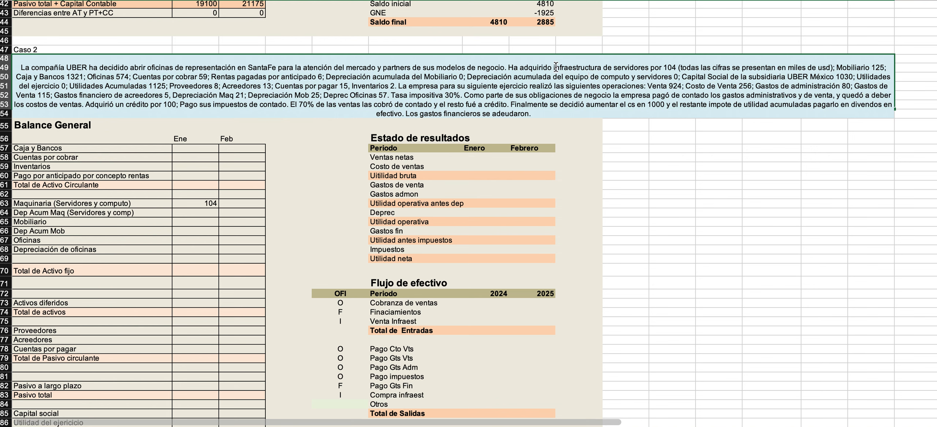
Colour the case text from "infraestructura de servidores por 104" through "Mobiliario 125" red.
left_click_drag(554, 67, 901, 63)
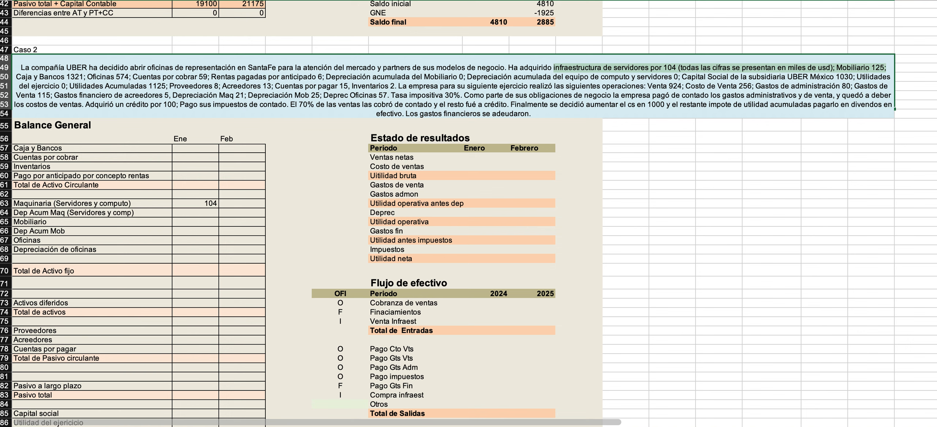
left_click(197, 1)
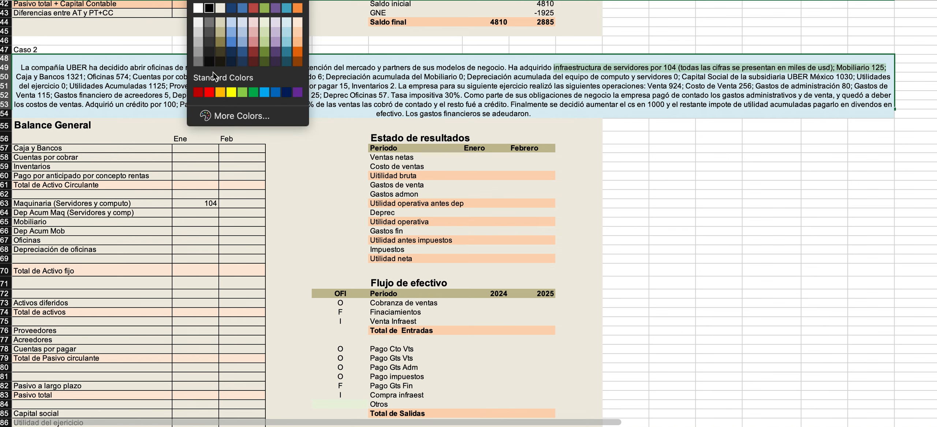
left_click(210, 94)
Enter the Ene balances of 125 for Mobiliario and 1321 for Caja y Bancos.
left_click(179, 214)
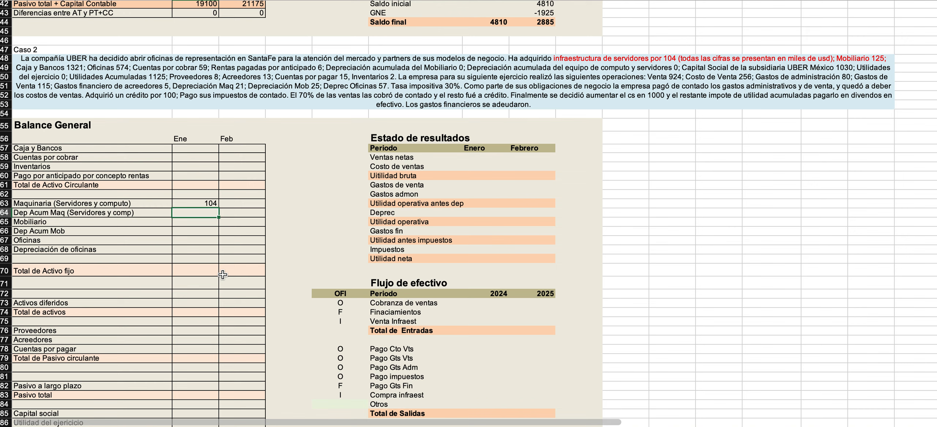
key("Down")
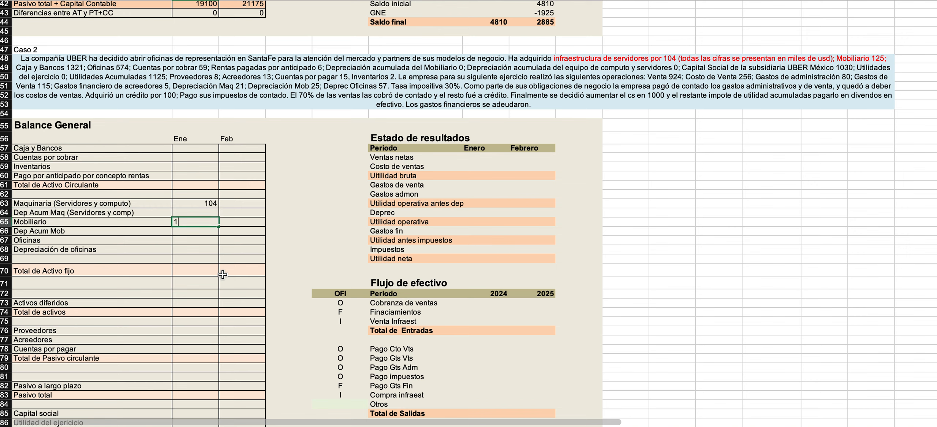
key("Return")
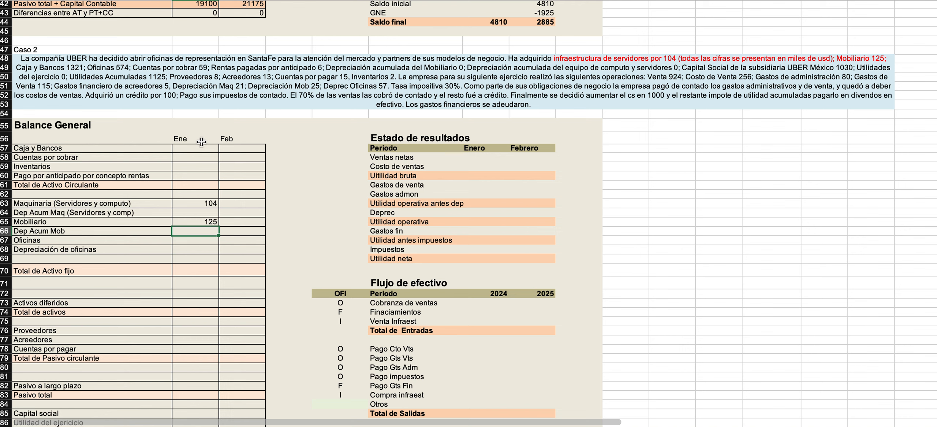
left_click(182, 150)
type("1321")
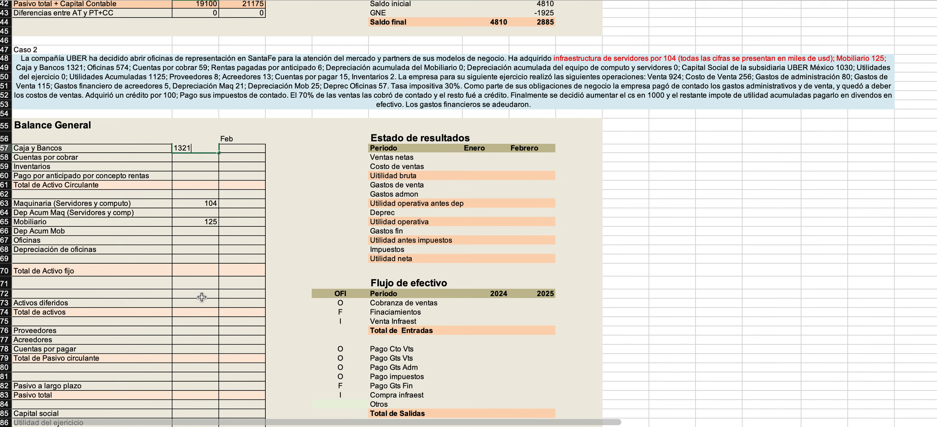
key("Return")
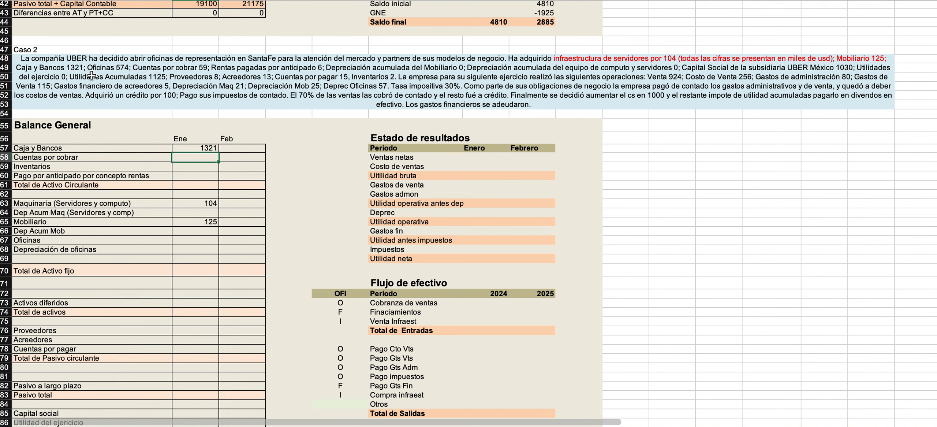
Enter the Ene balances of 574 for Oficinas and 59 for Cuentas por cobrar.
key("Down")
key("Down")
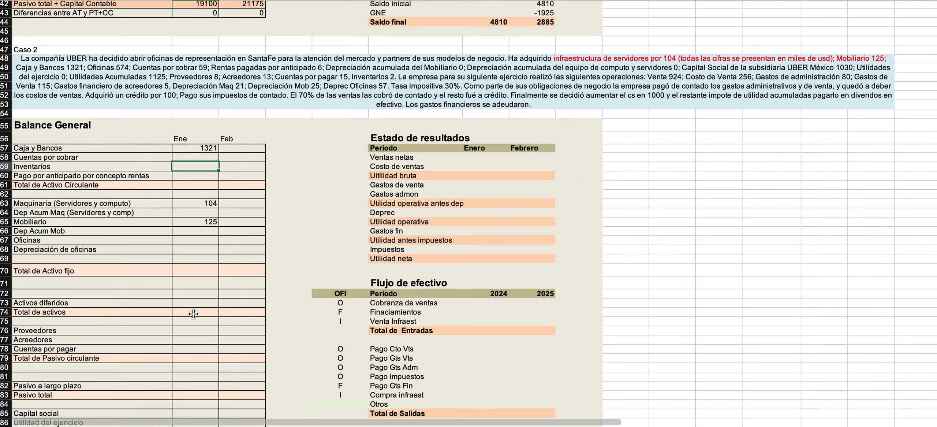
key("Down")
key("Down")
key("Down")
key("Down")
key("Down")
key("Down")
key("Down")
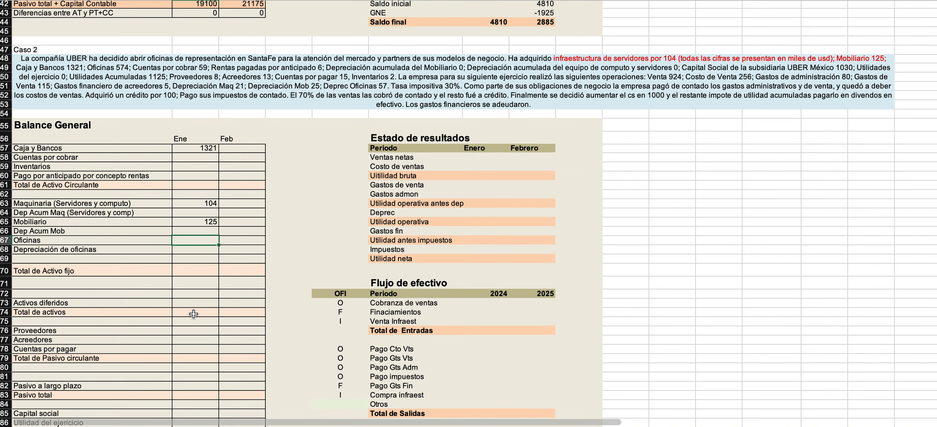
type("574")
key("Up")
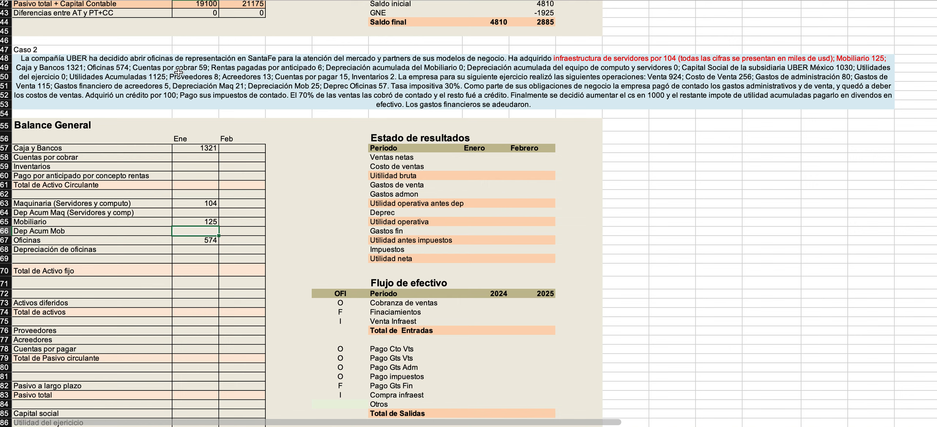
left_click(210, 161)
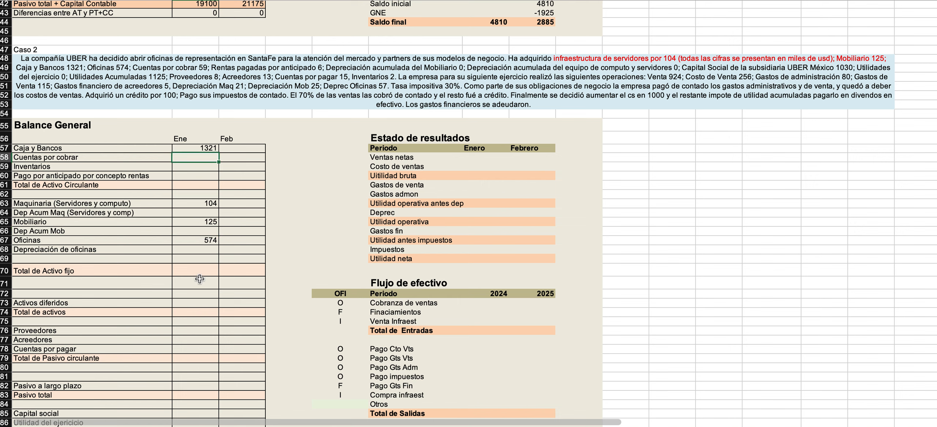
key("Return")
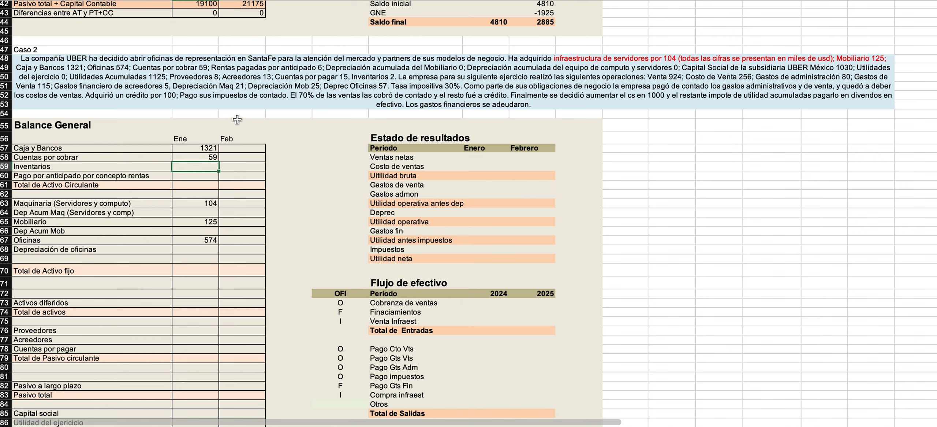
Colour the case text from "infraestructura de servidores" through "Rentas pagadas por anticipado 6" red.
double_click(201, 77)
left_click_drag(325, 78, 551, 67)
left_click(148, 1)
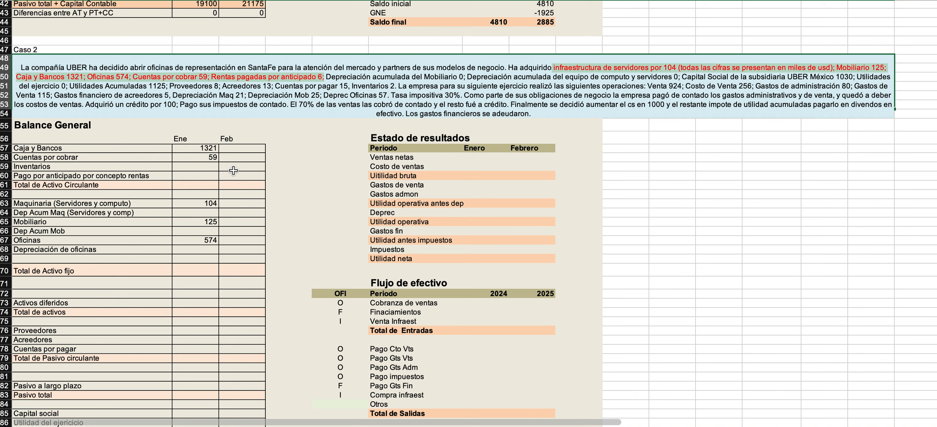
Enter the Ene balances of 6 for Pago por anticipado por concepto rentas and 0 for Dep Acum Mob.
left_click(190, 177)
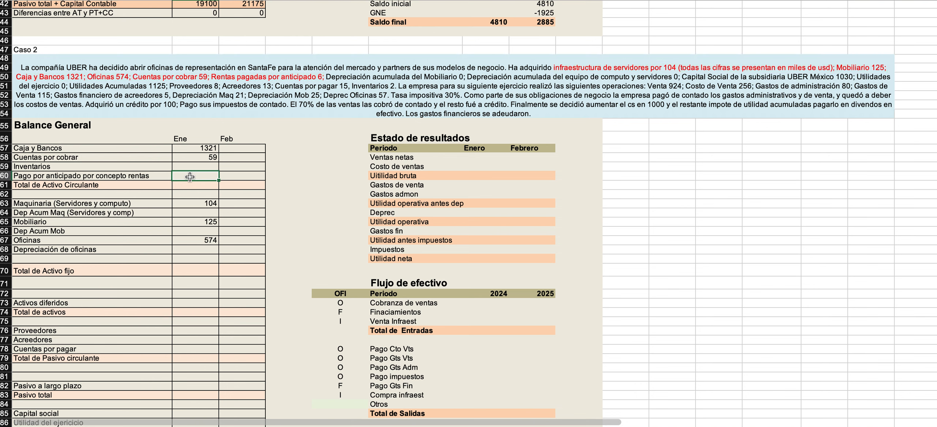
key("ctrl+Return")
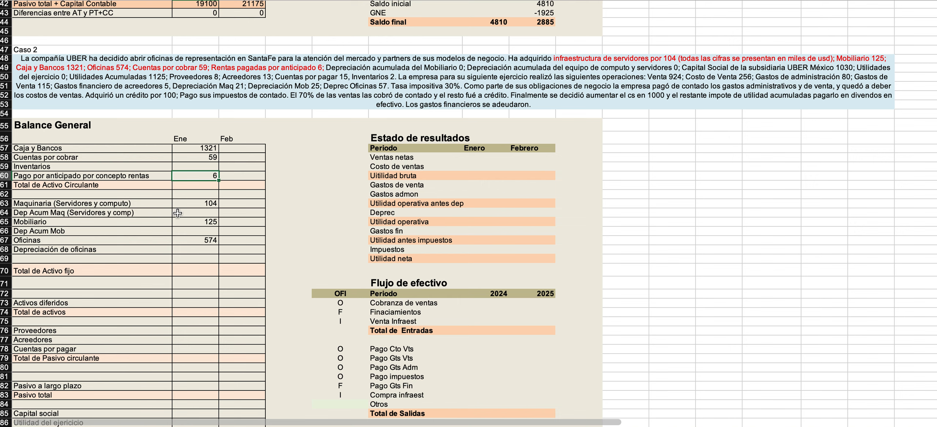
left_click(166, 213)
key("Down")
key("Down")
key("Right")
key("Return")
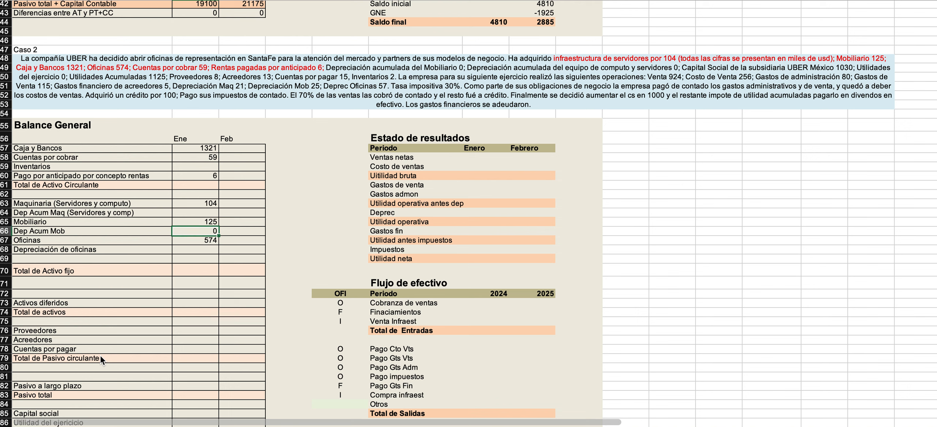
Colour the two accumulated depreciation items for Mobiliario and equipo de computo y servidores red in the case text.
left_click(340, 79)
double_click(339, 79)
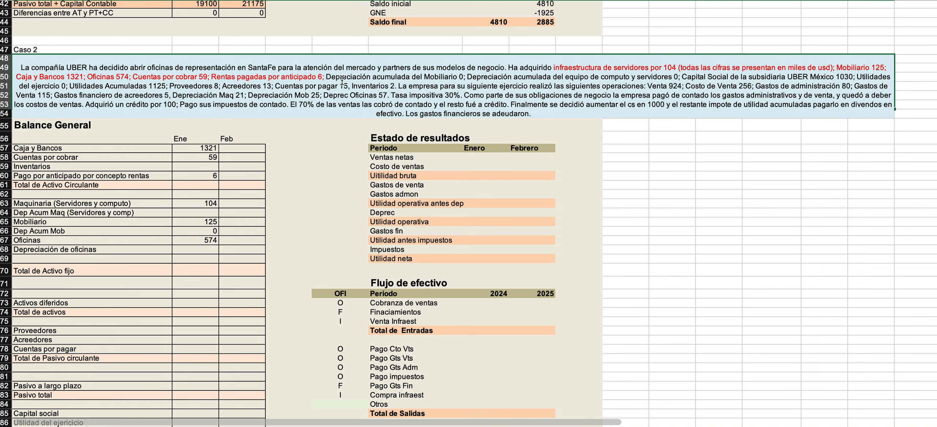
left_click_drag(326, 78, 687, 77)
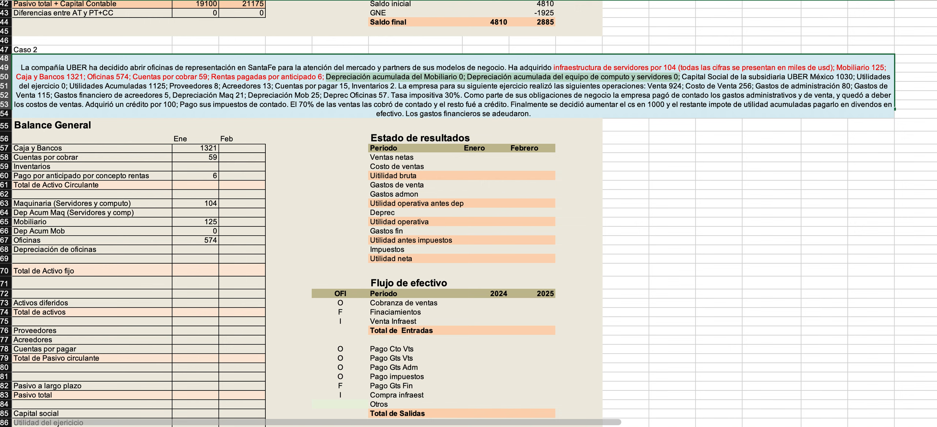
left_click(180, 235)
Enter 0 as the Ene value of Dep Acum Maq (Servidores y comp).
left_click(190, 213)
type("0")
key("Return")
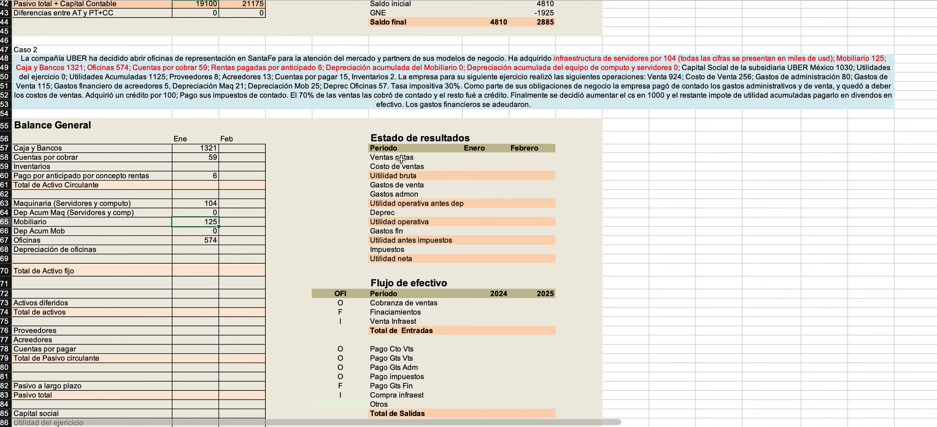
Colour the phrase "Capital Social de la subsidiaria UBER México 1030" red in the case text.
double_click(678, 68)
left_click_drag(682, 79, 853, 81)
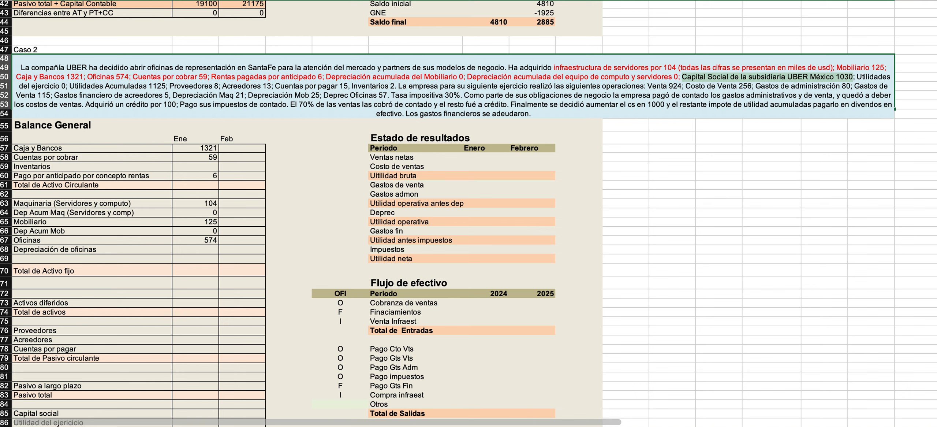
left_click(272, 272)
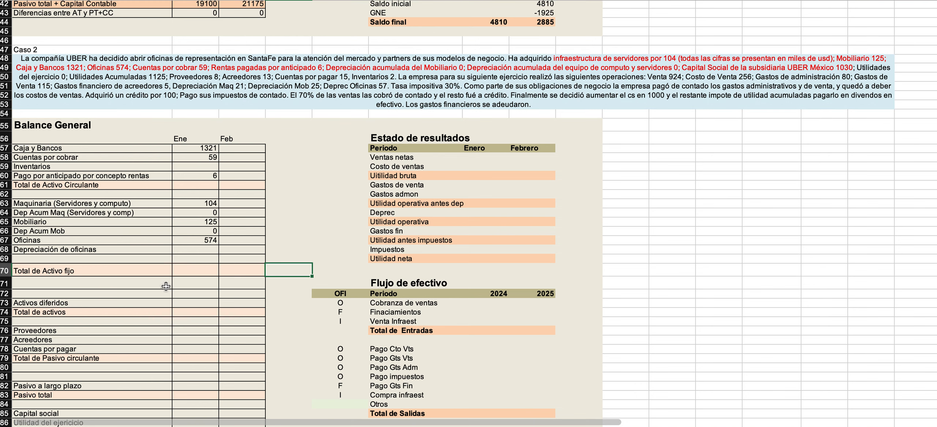
Enter 1030 as the Ene value of Capital social in the Caso 2 balance sheet.
left_click(178, 285)
scroll(160, 308, "down", 5)
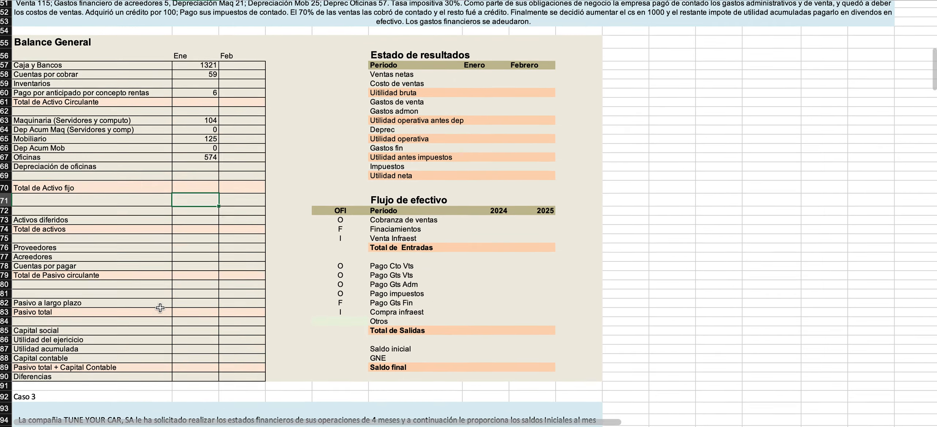
scroll(160, 307, "down", 2)
left_click(184, 311)
type("1030")
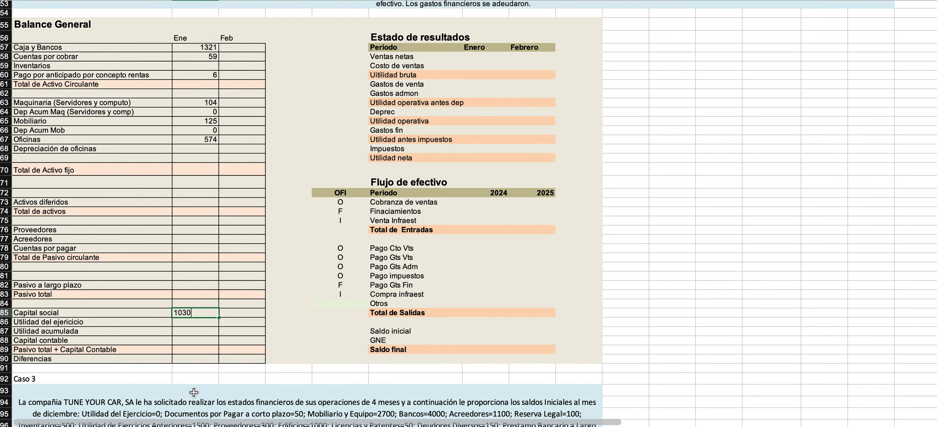
left_click(532, 267)
Enter the Ene balances of 0 for Utilidad del ejercicio and 1125 for Utilidad acumulada.
scroll(532, 266, "up", 7)
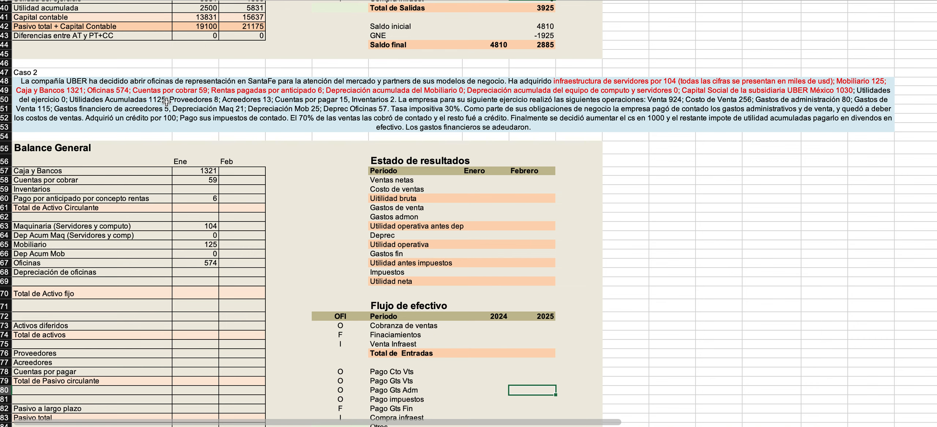
scroll(168, 280, "down", 5)
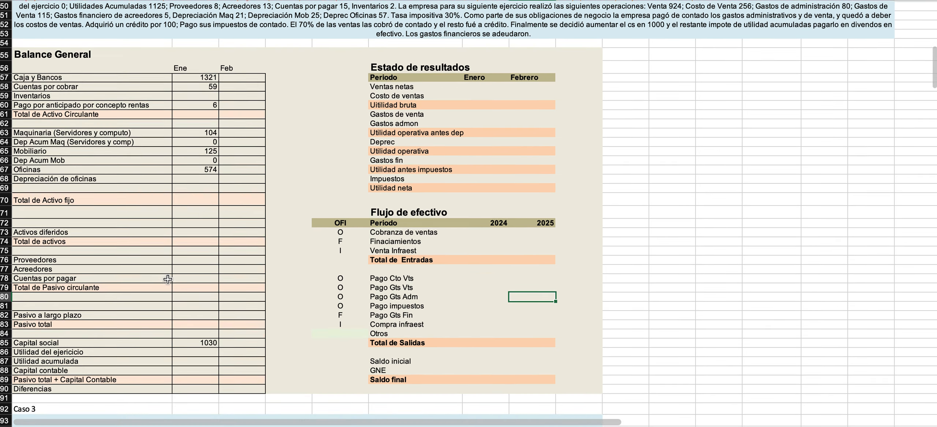
left_click(180, 280)
type("0")
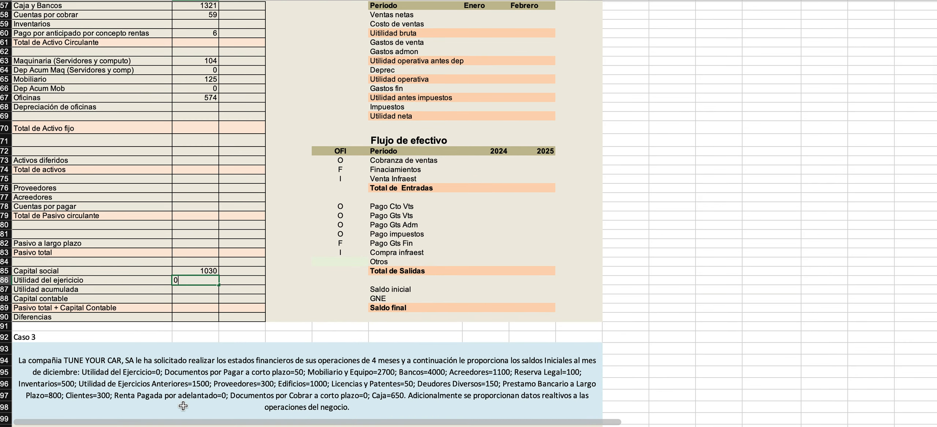
key("Return")
type("1125")
key("Return")
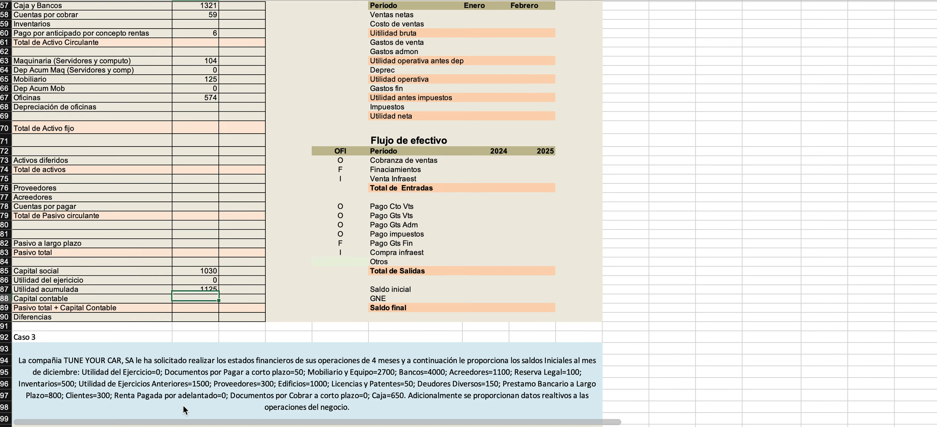
Colour the phrases "Utilidades del ejercicio 0; Utilidades Acumuladas 1125" red in the Caso 2 text.
scroll(217, 302, "up", 5)
scroll(217, 302, "up", 4)
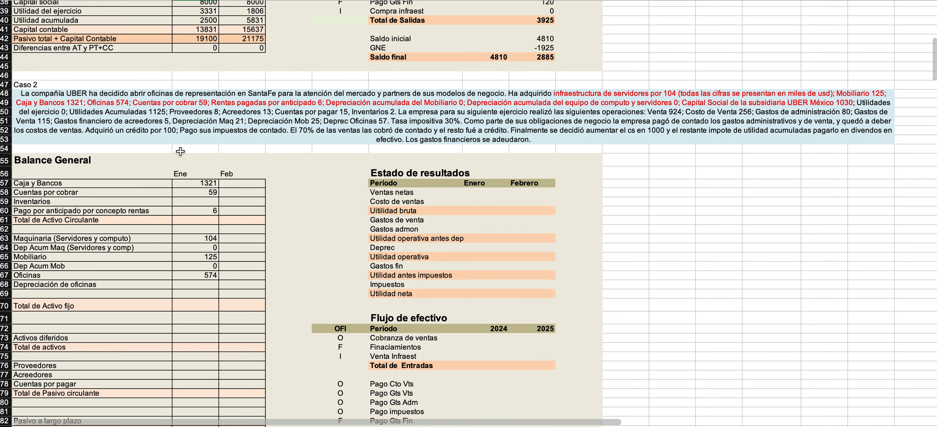
left_click(152, 121)
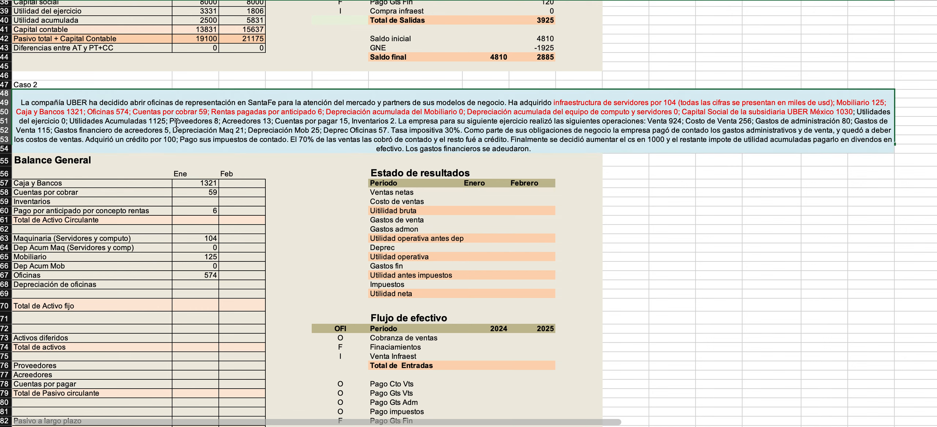
left_click_drag(175, 122, 861, 111)
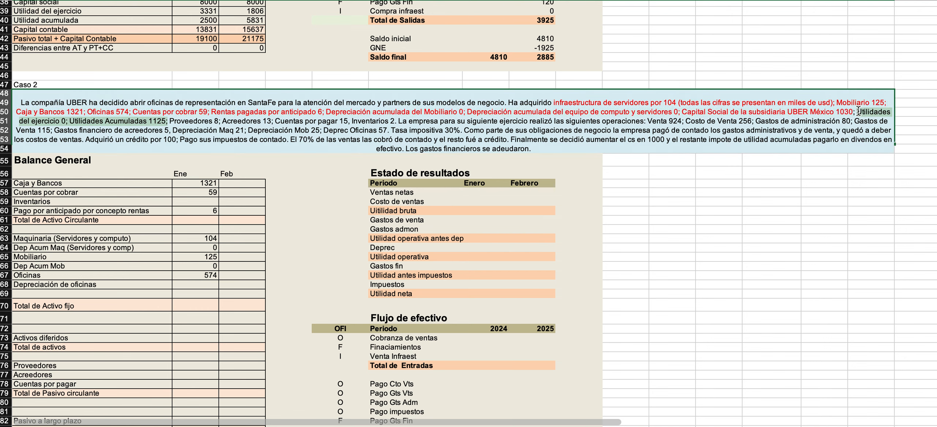
left_click(205, 1)
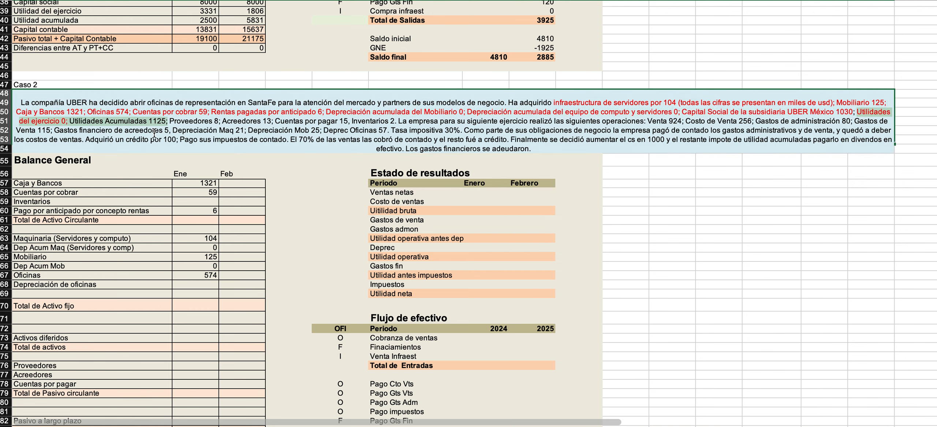
left_click(205, 1)
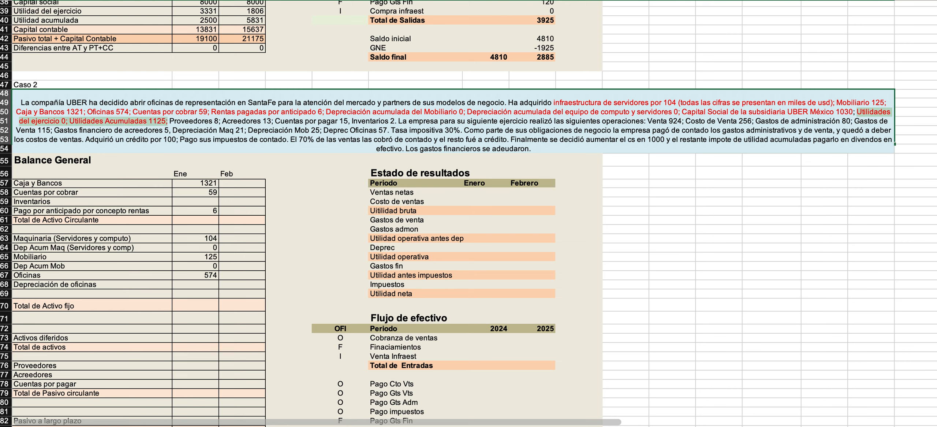
Colour the phrases "Proveedores 8; Acreedores 13" red in the Caso 2 text.
left_click_drag(170, 121, 272, 123)
left_click(205, 1)
left_click(178, 321)
Enter the Ene balances of 8 for Proveedores and 13 for Acreedores in the Caso 2 balance sheet.
scroll(173, 340, "down", 5)
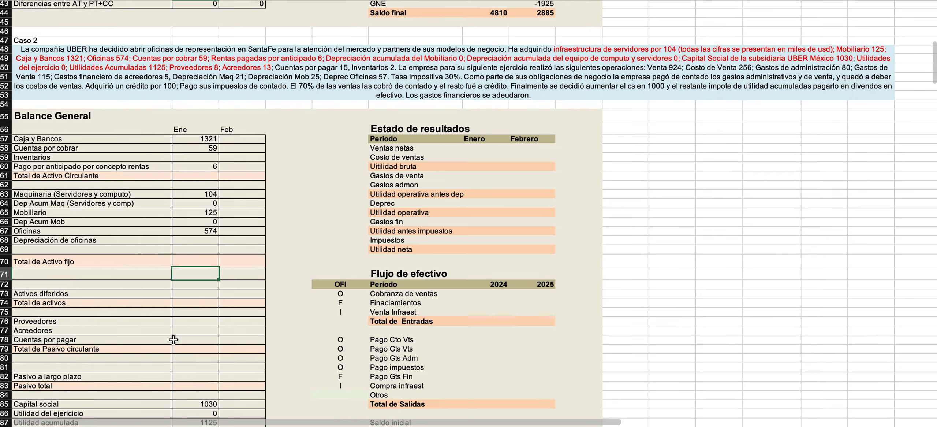
scroll(173, 339, "down", 5)
left_click(195, 272)
type("8")
key("Return")
key("Return")
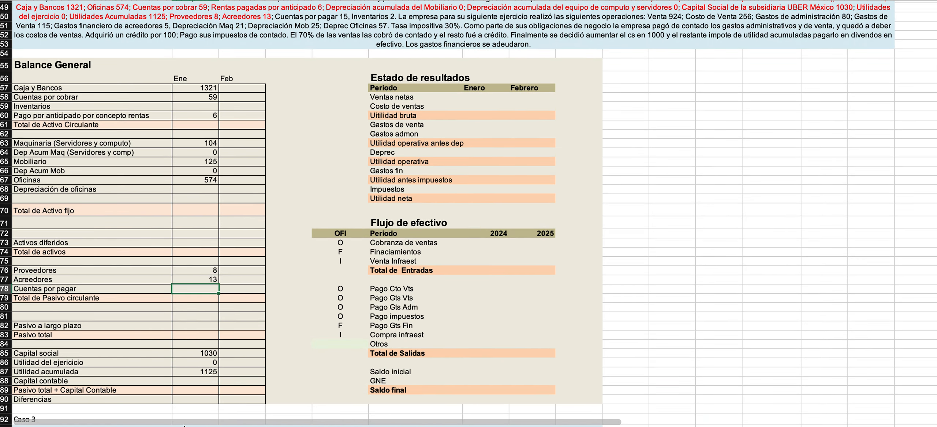
Colour the phrases "Cuentas por pagar 15, Inventarios 2" red in the Caso 2 text.
scroll(291, 109, "up", 5)
double_click(291, 109)
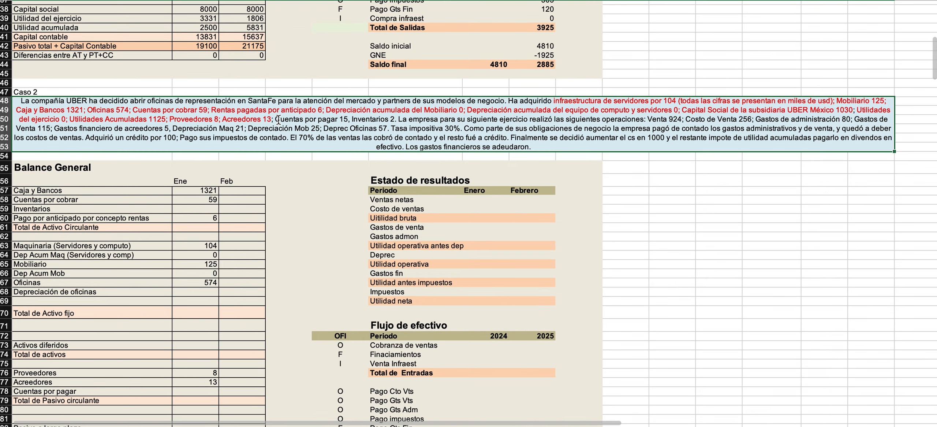
left_click_drag(275, 129, 393, 130)
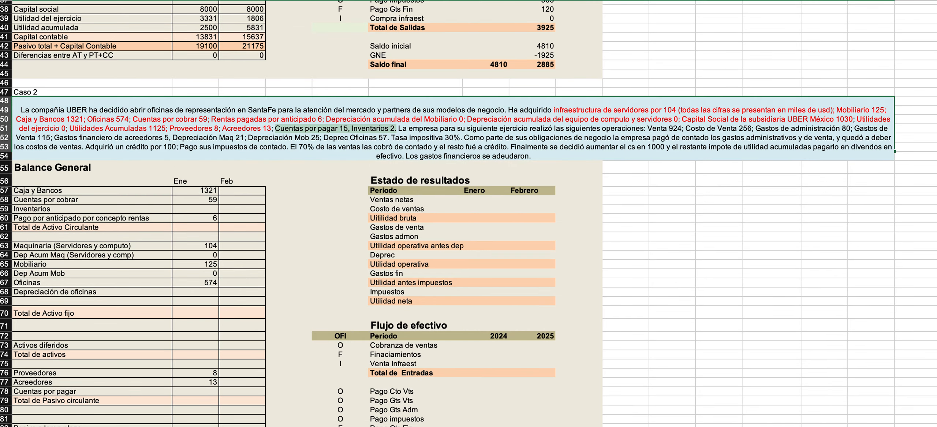
left_click(196, 309)
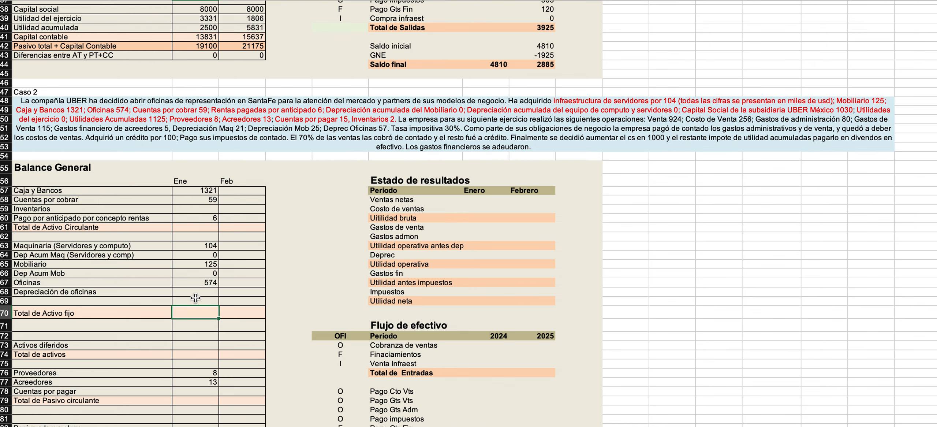
Enter the Ene balances of 15 for Cuentas por pagar and 2 for Inventarios in the Caso 2 balance sheet.
left_click(194, 390)
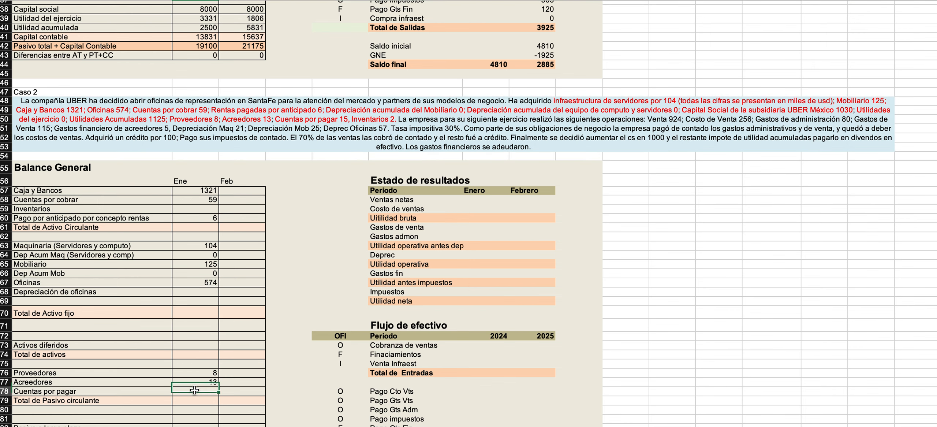
type("15")
key("Return")
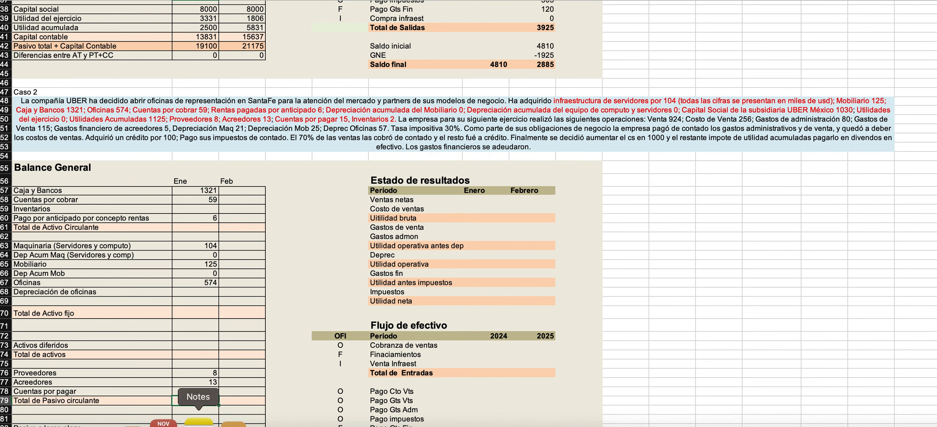
left_click(194, 210)
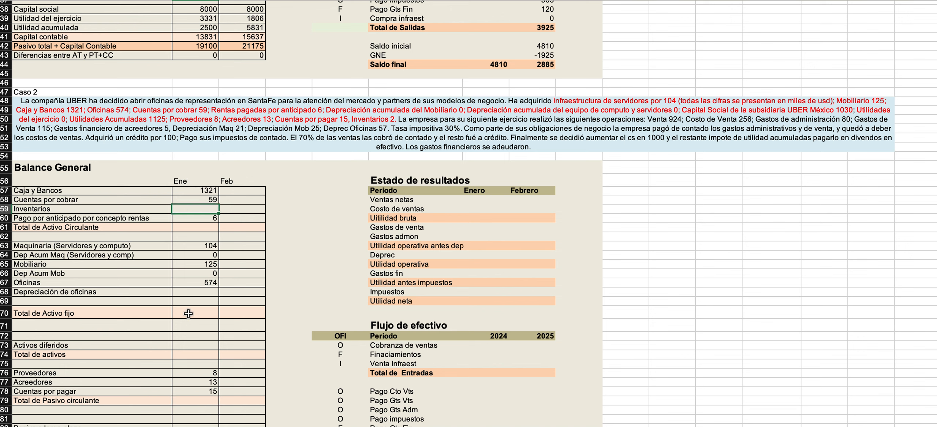
type("2")
left_click(261, 229)
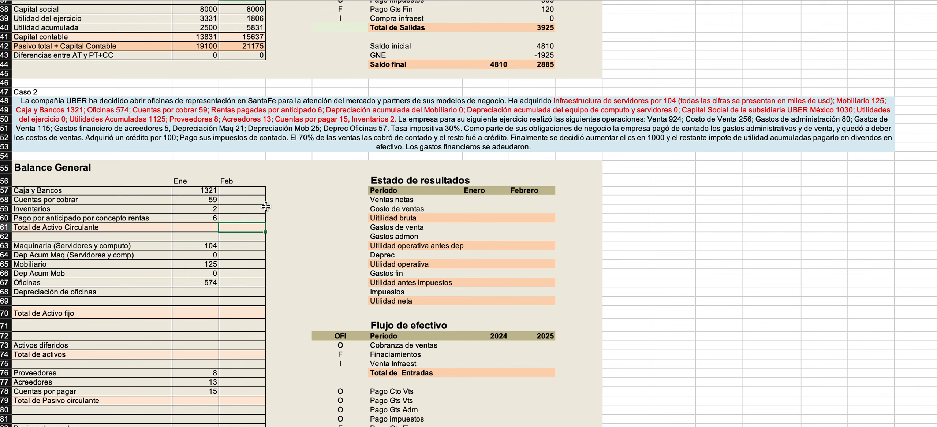
Colour the passage from "La empresa para su siguiente ejercicio" through "Venta 924" red in the Caso 2 text.
double_click(417, 122)
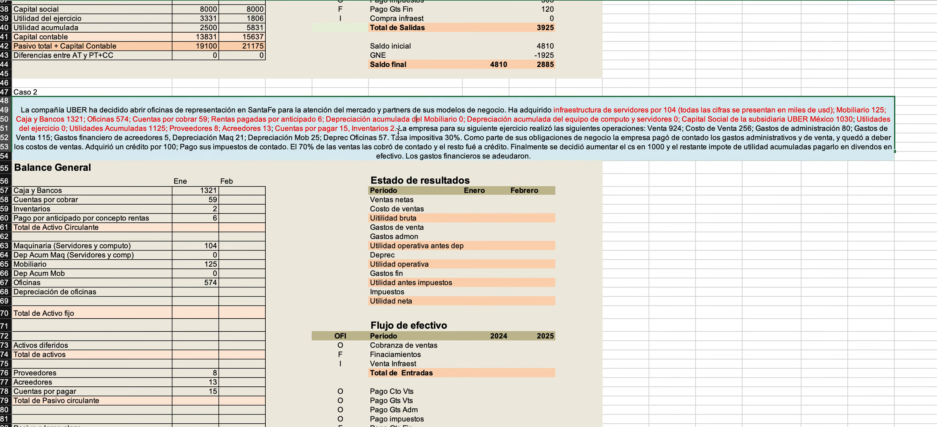
left_click_drag(399, 127, 683, 127)
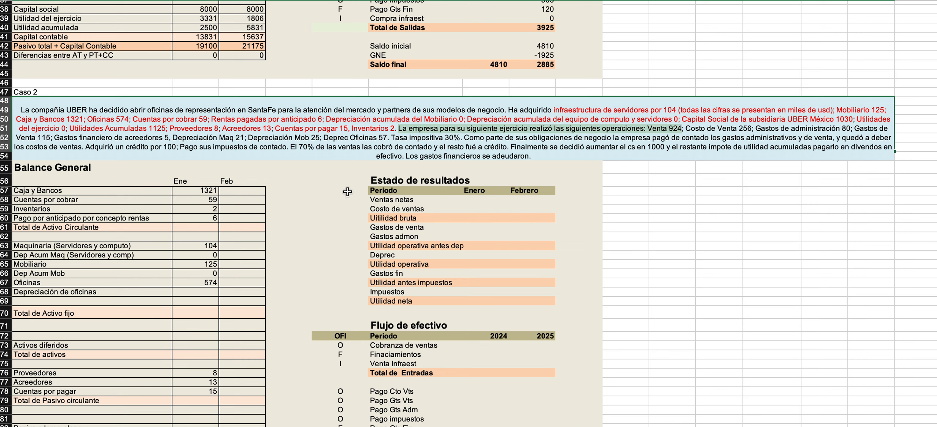
scroll(241, 196, "down", 9)
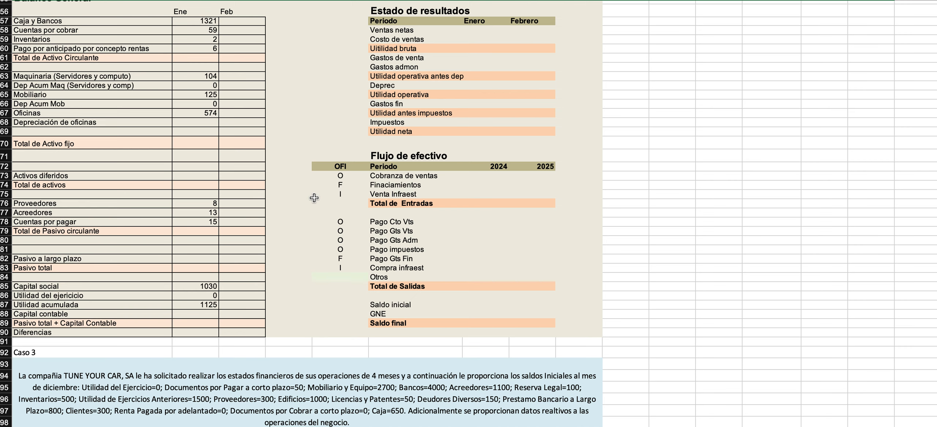
scroll(315, 243, "up", 3)
scroll(315, 243, "up", 1)
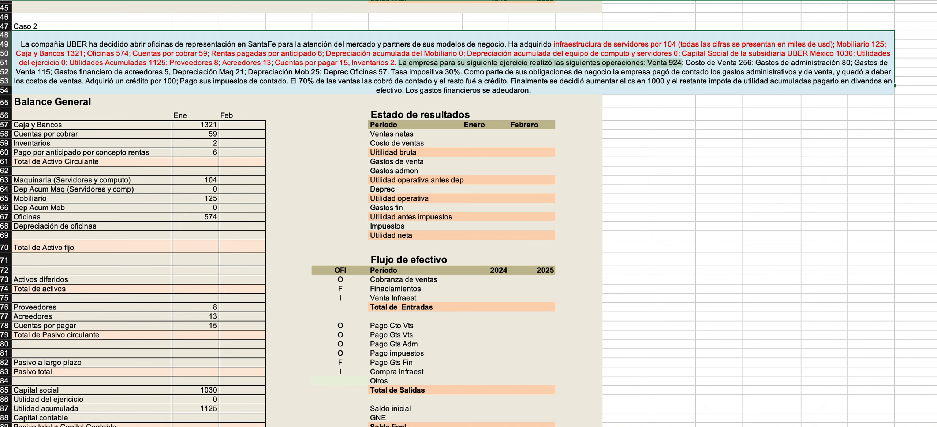
Enter the Febrero values of 924 for Ventas netas and 256 for Costo de ventas in the Caso 2 income statement.
left_click(527, 133)
type("924")
key("Return")
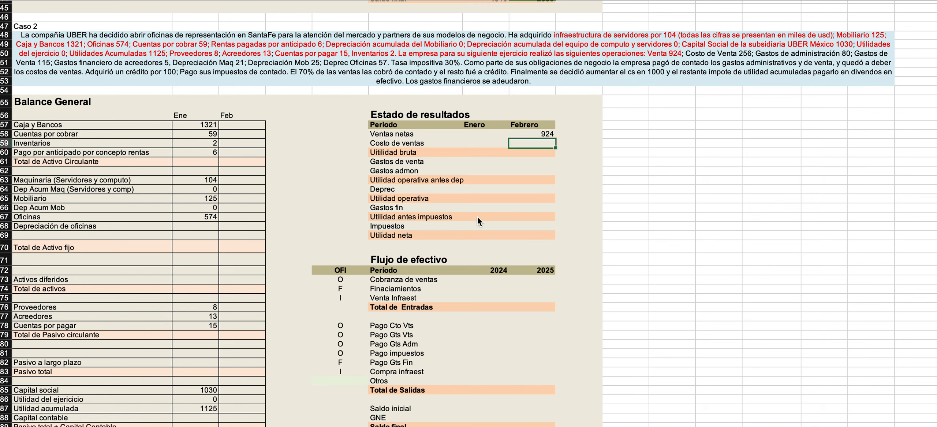
type("256")
key("Return")
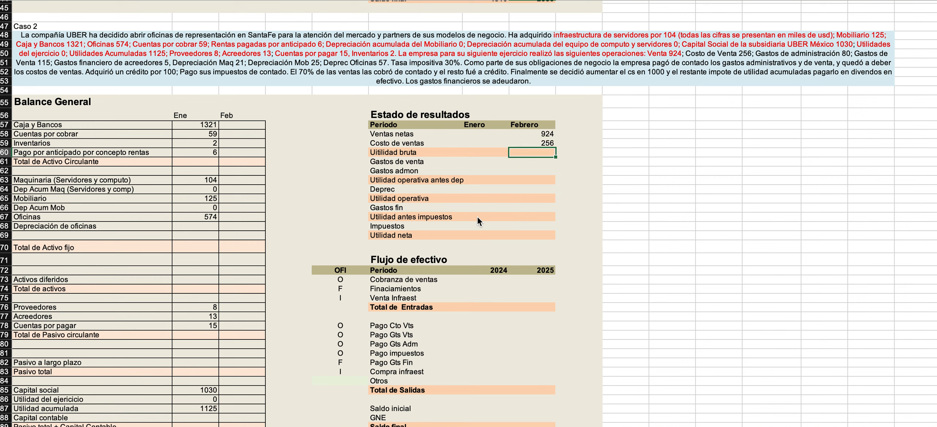
Enter the Febrero values of 80 for Gastos admon and 115 for Gastos de venta in the income statement.
key("Return")
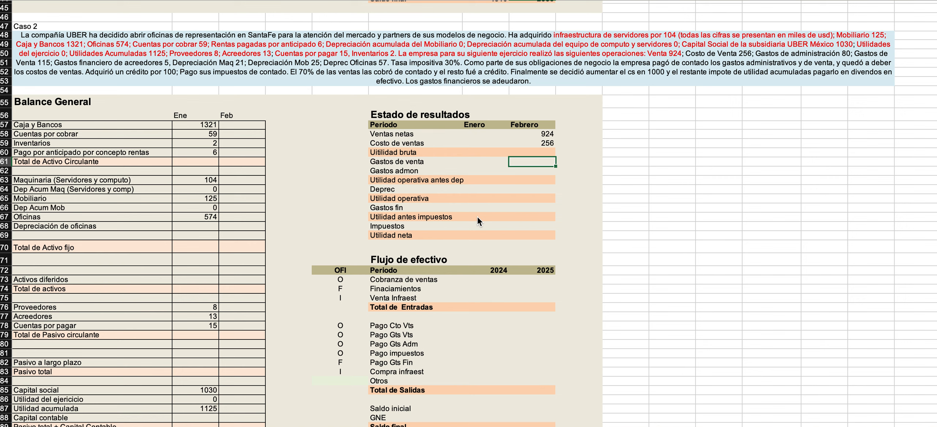
key("Return")
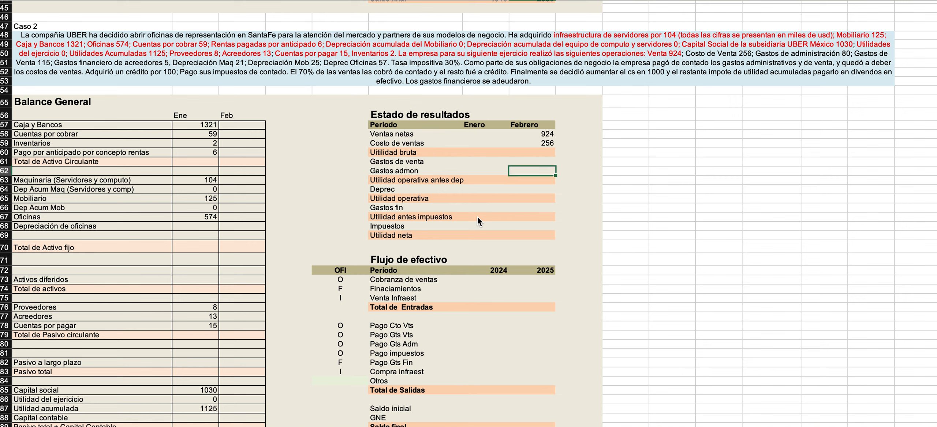
type("80")
key("Up")
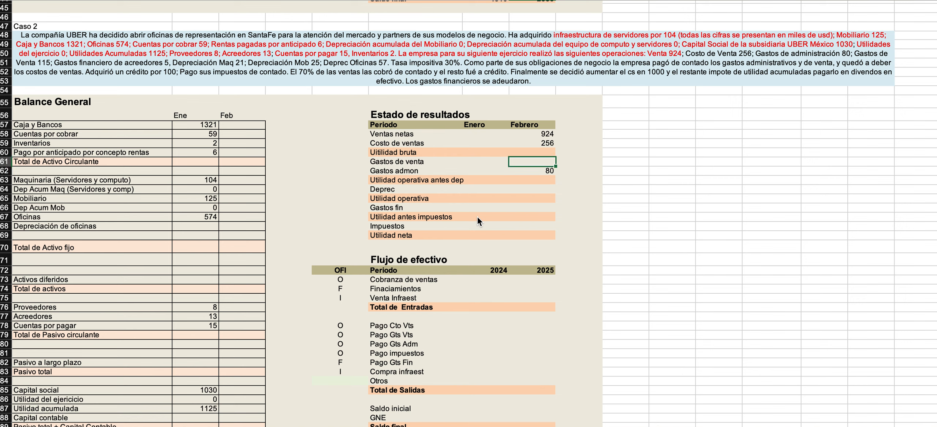
type("115")
key("Return")
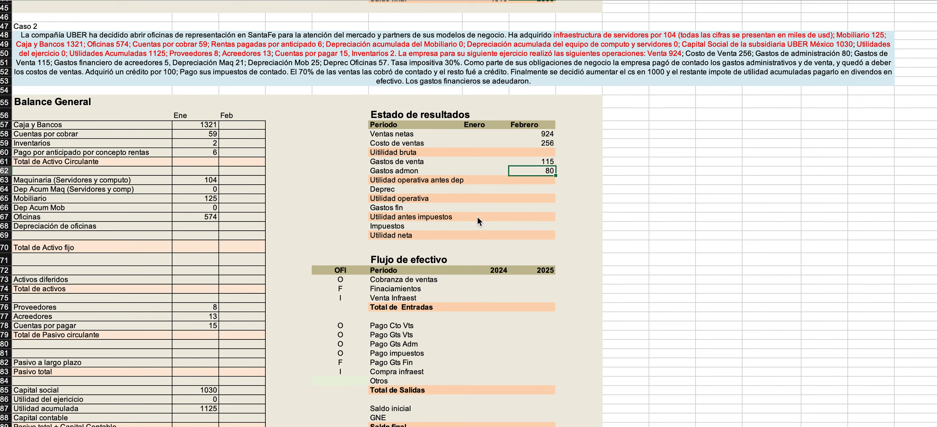
Enter 5 as the Febrero value of Gastos fin in the income statement.
key("Down")
key("Down")
key("Down")
key("Down")
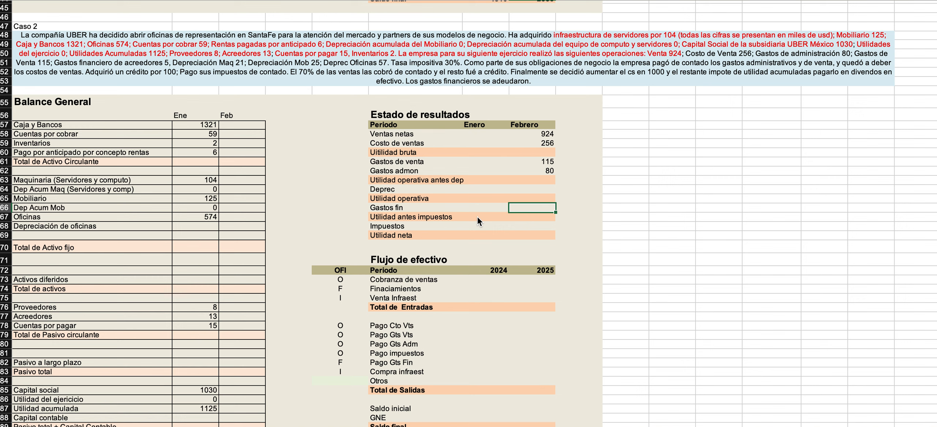
type("5")
key("Up")
key("Up")
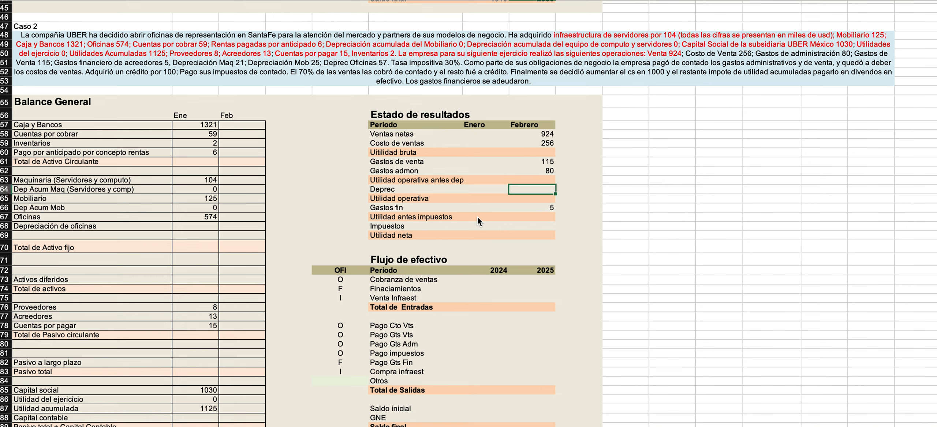
Calculate the Febrero Deprec value in the income statement with the formula =21+25+57.
type("=")
type("21+25+")
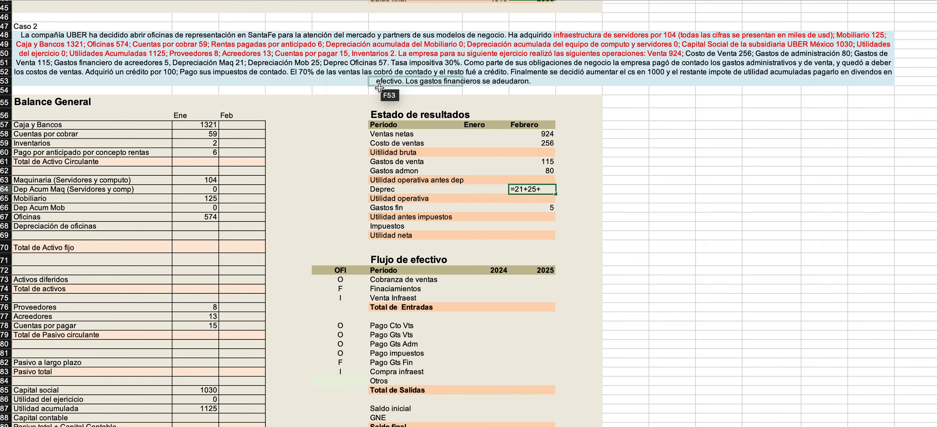
type("57")
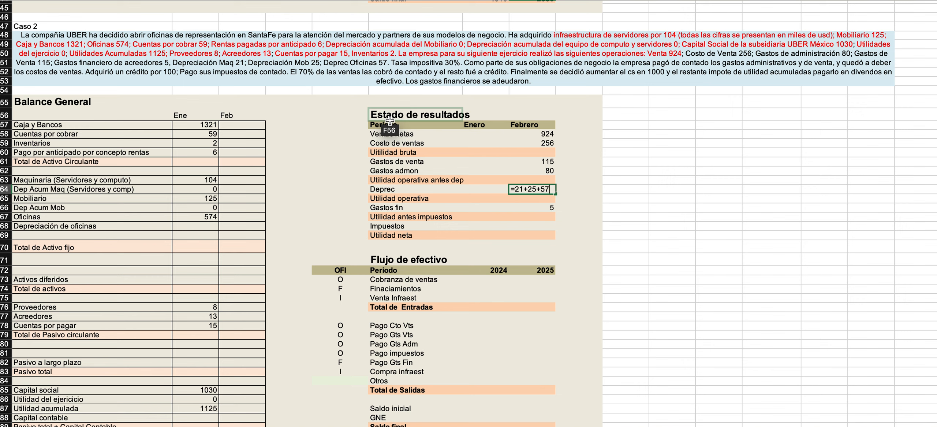
key("Return")
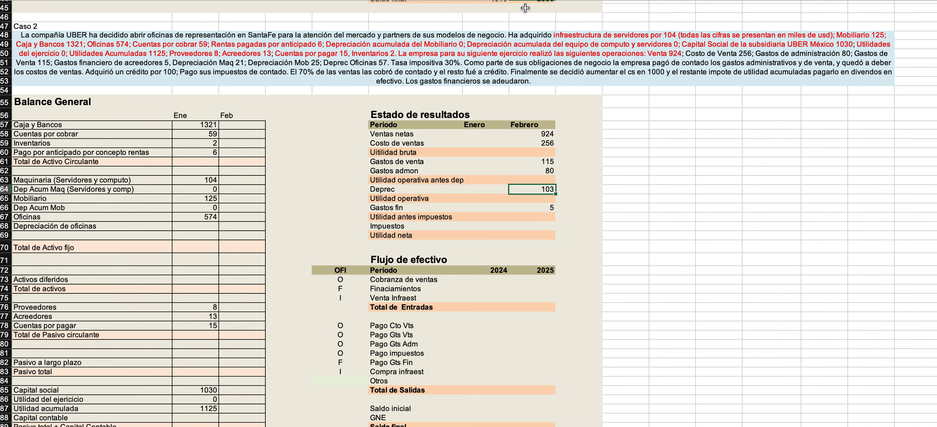
Colour the passage from "Costo de Venta 256" through "Deprec Oficinas 57" red in the Caso 2 text.
left_click(680, 54)
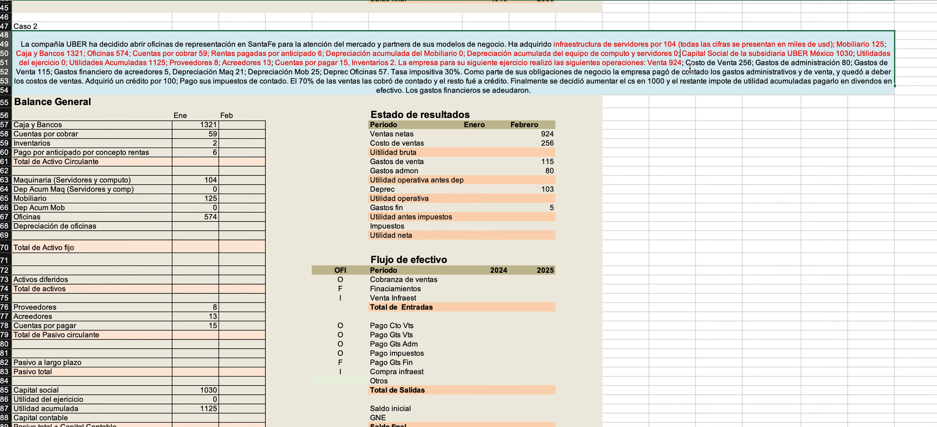
left_click_drag(684, 63, 392, 71)
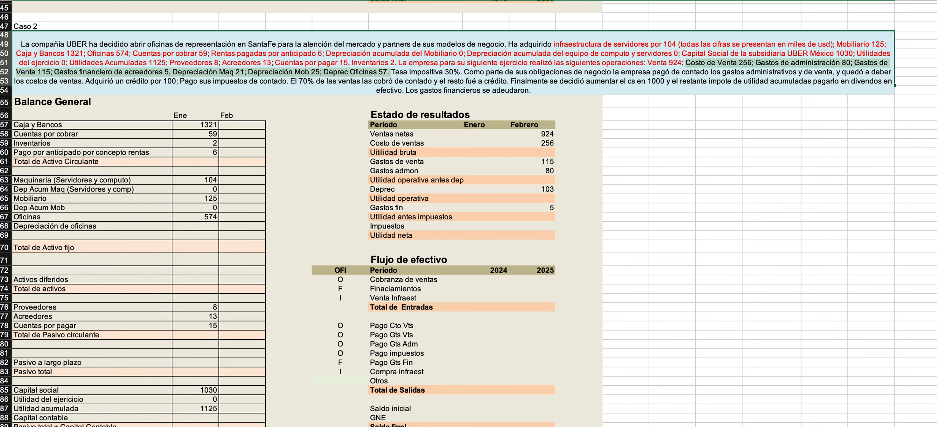
left_click(235, 0)
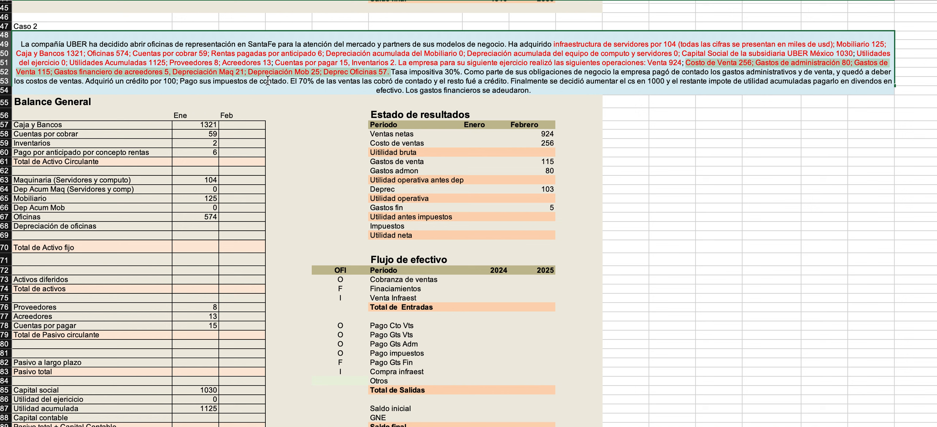
left_click(418, 84)
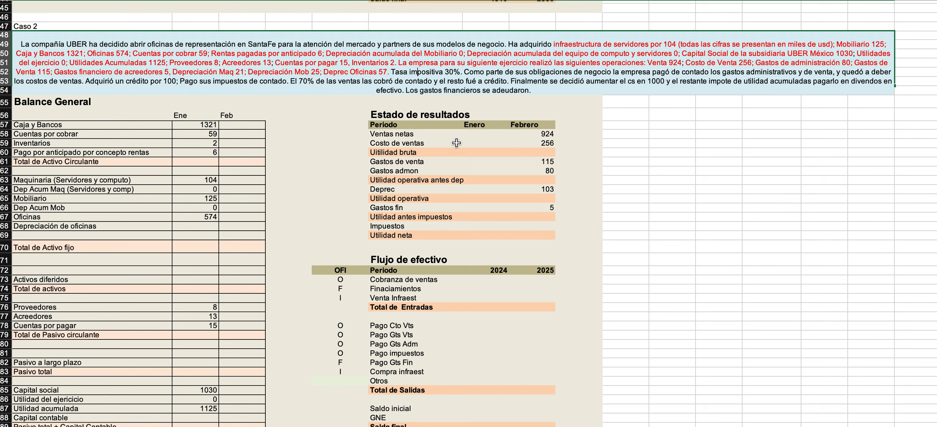
Extend the Impuestos row label in the income statement to read "Impuestos 30%".
double_click(408, 225)
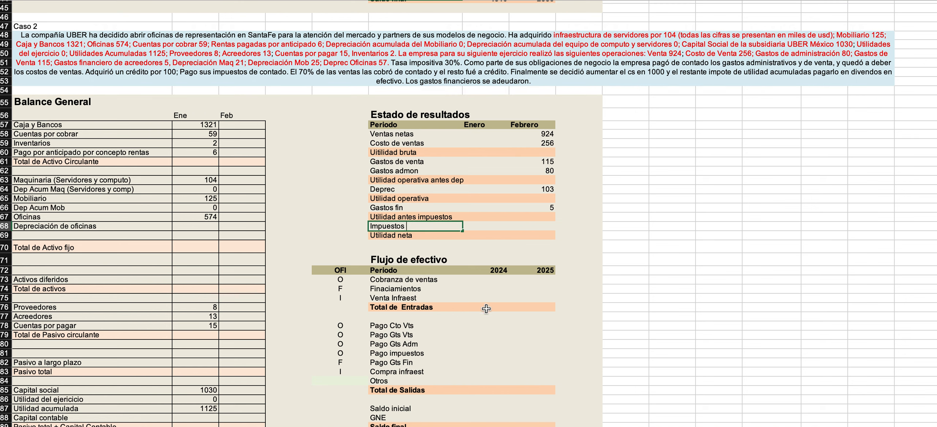
type("30%")
key("Return")
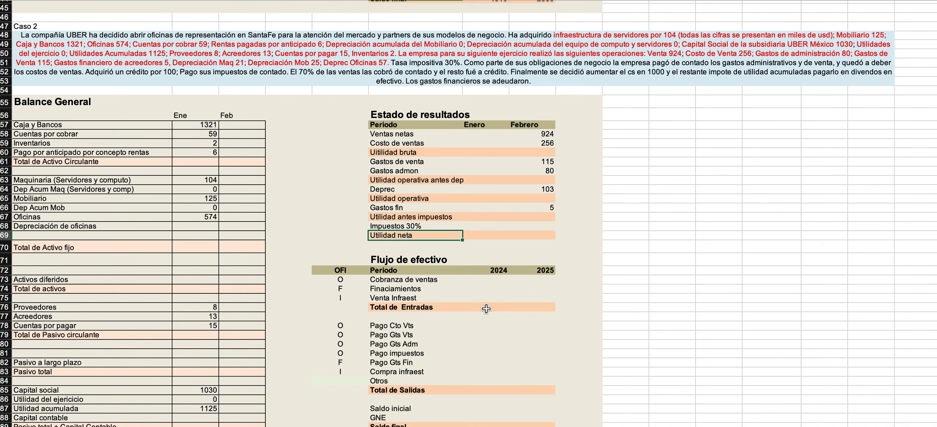
Calculate the Febrero Impuestos 30% value in the income statement as Utilidad antes impuestos times 0.3 (=H67*0.3).
left_click(527, 226)
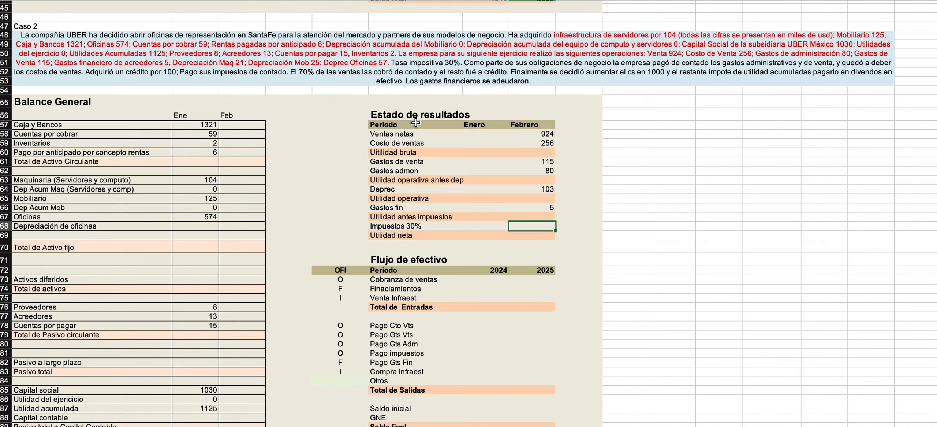
type("=")
key("Up")
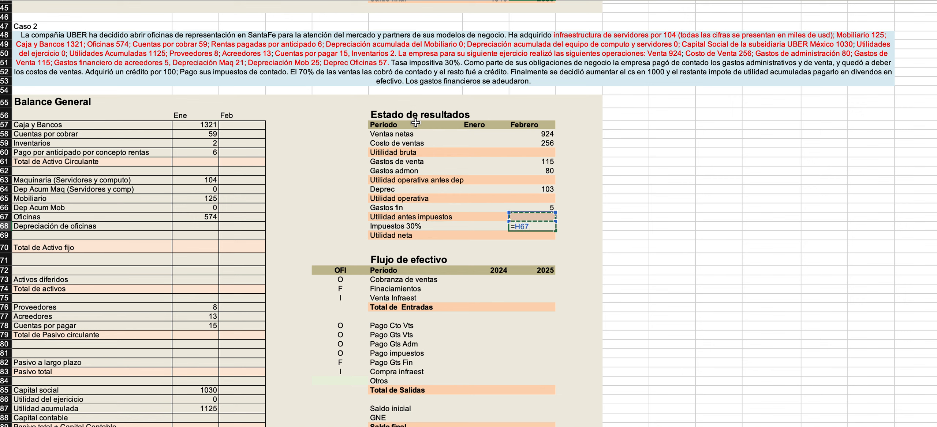
type("*")
type("0.3")
key("Return")
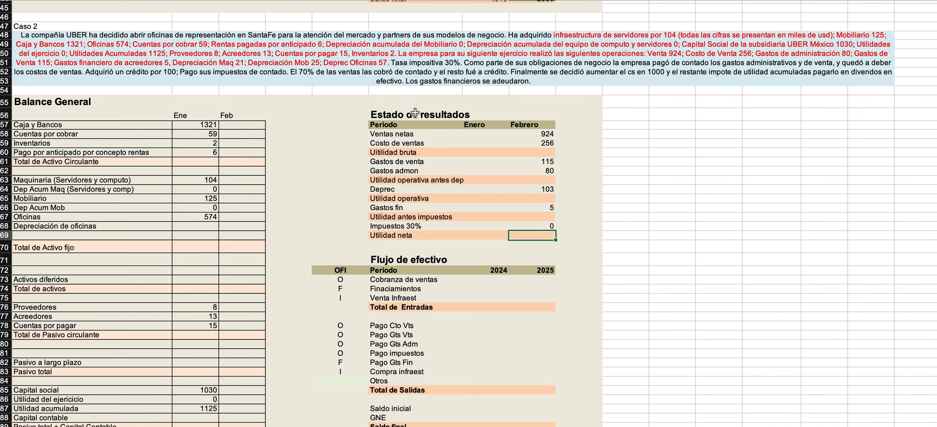
left_click(530, 226)
left_click(532, 216)
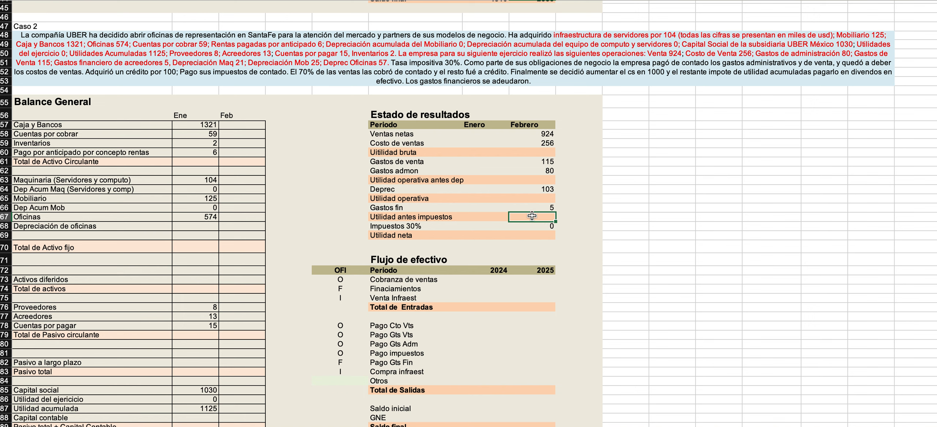
Colour the phrase "Tasa impositiva 30%." red in the Caso 2 text.
double_click(406, 68)
left_click_drag(391, 72, 462, 72)
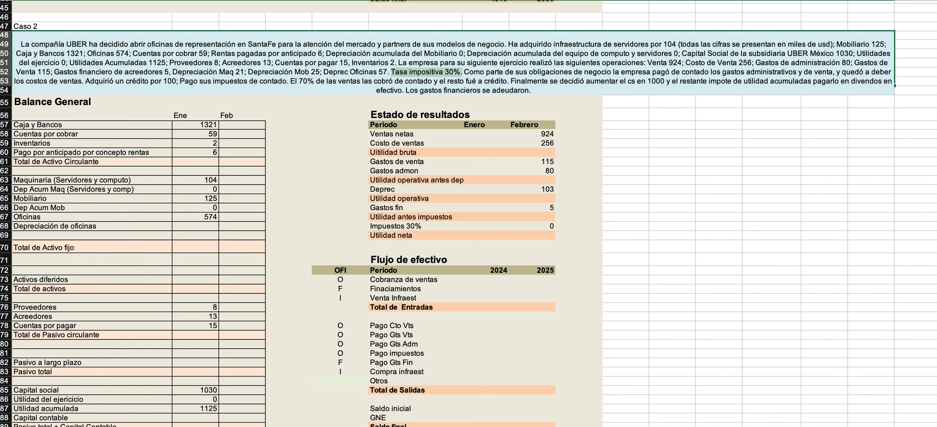
left_click(652, 118)
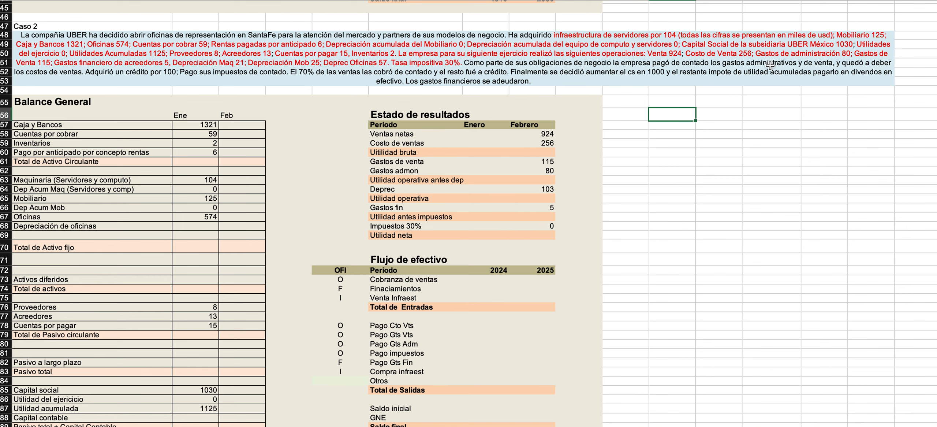
Start a "Consideraciones" list beside the Caso 2 income statement with the entry "Gastos admon y venta" marked "Contado".
left_click(715, 97)
type("Consideraciones")
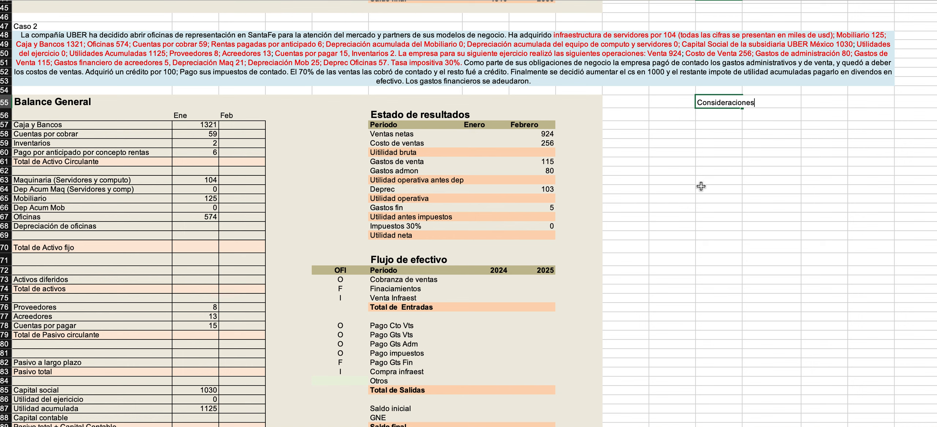
key("Return")
type("Gastos a")
type("dmon y")
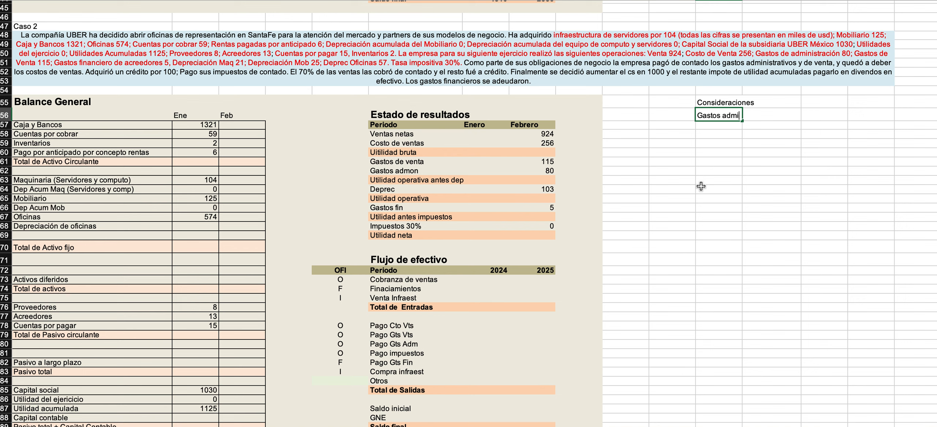
type(" venta")
key("Tab")
key("Tab")
type("Contado")
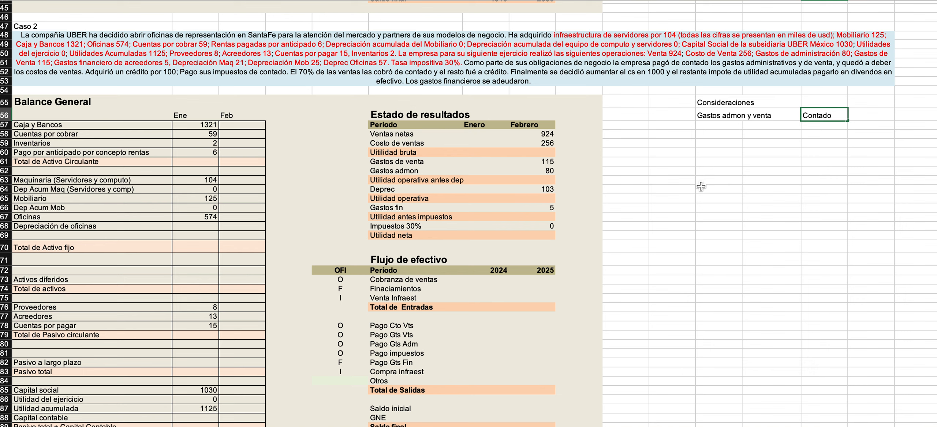
key("Return")
Add the entry "Costo de ventas" marked "Crédito" to the Consideraciones list.
type("Costo de ventas")
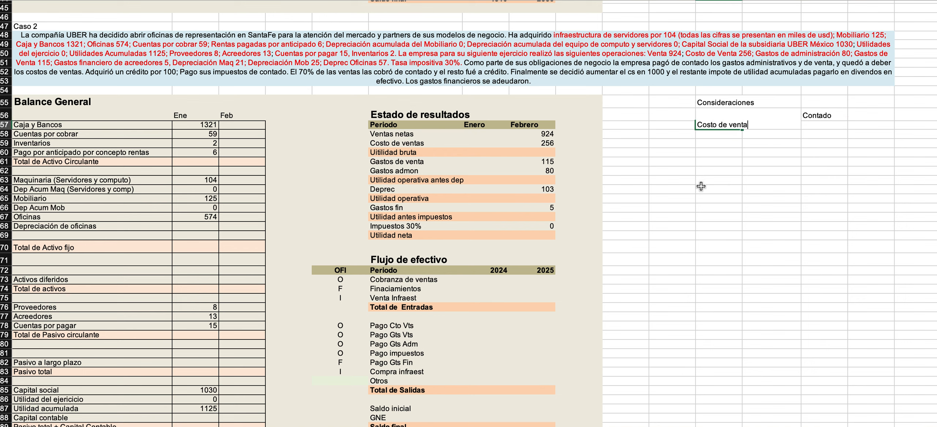
key("Tab")
key("Tab")
type("Crédito")
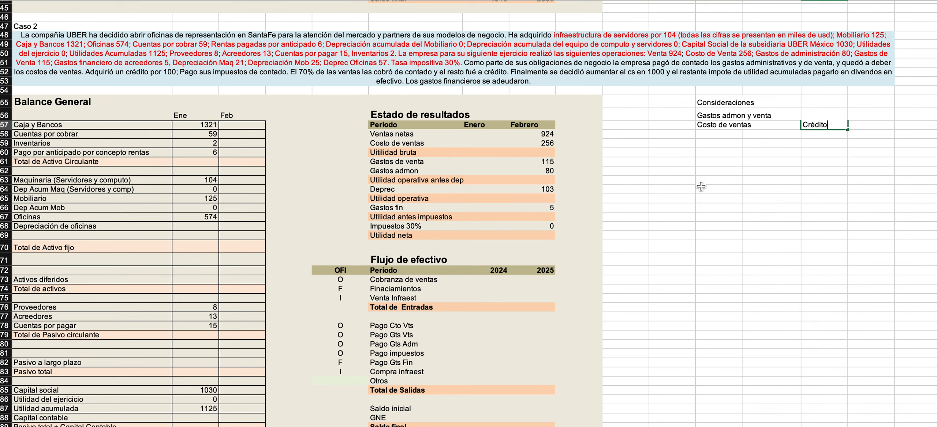
key("Return")
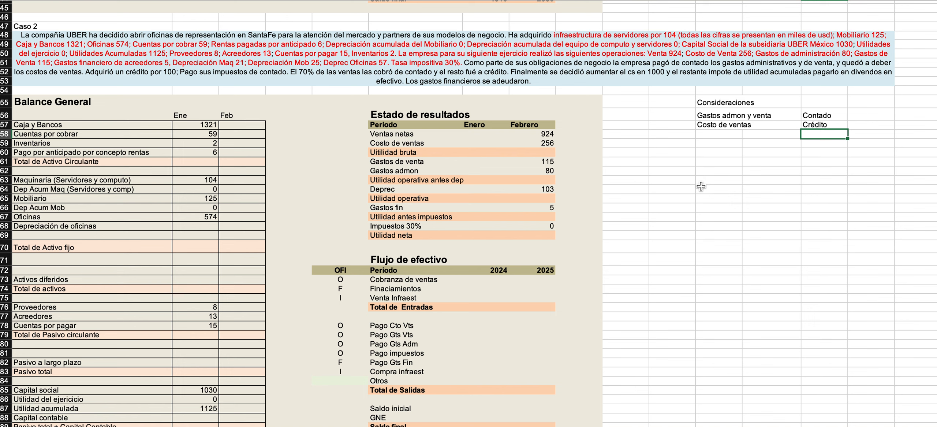
Colour the passage from "Como parte de sus obligaciones" through "Adquirió un crédito por 100" red in the Caso 2 text.
double_click(114, 78)
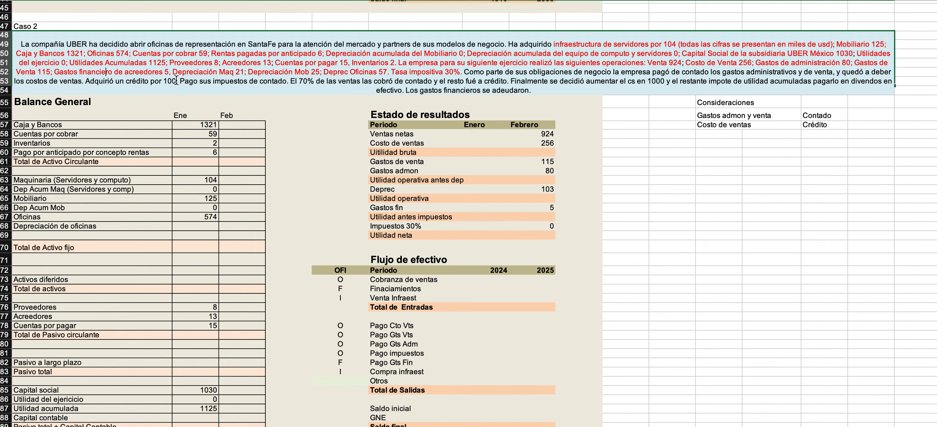
left_click_drag(177, 81, 464, 74)
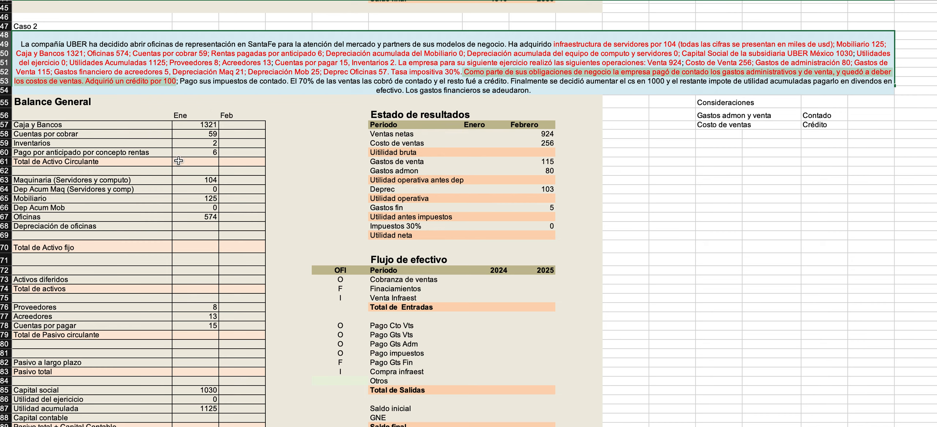
left_click(161, 172)
Examine the liability rows of the Caso 2 balance sheet and the completed balance sheet above for where the credit belongs.
left_click(82, 279)
left_click(78, 325)
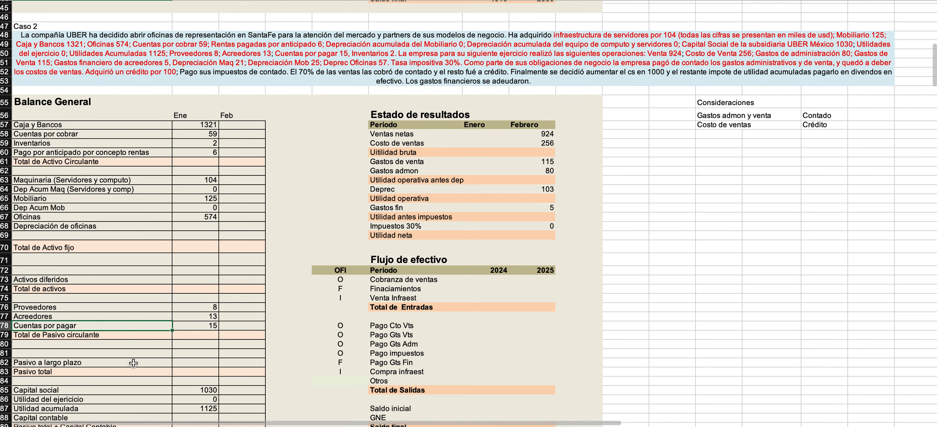
left_click(130, 315)
scroll(130, 315, "down", 5)
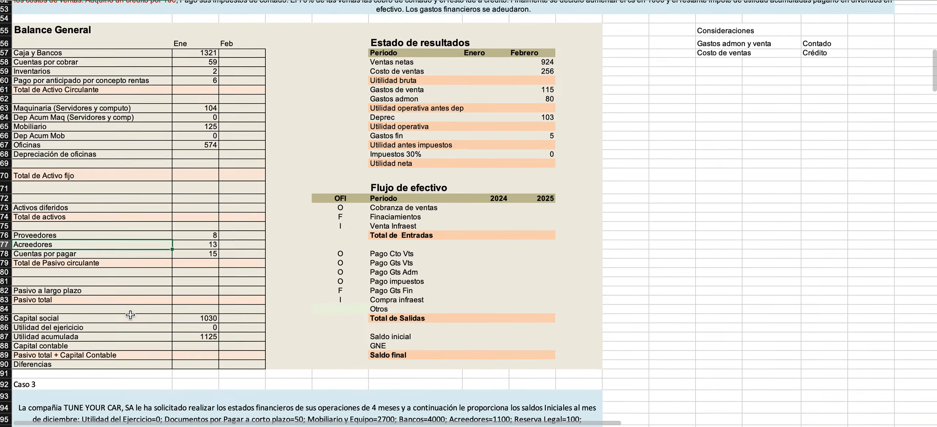
scroll(112, 217, "up", 3)
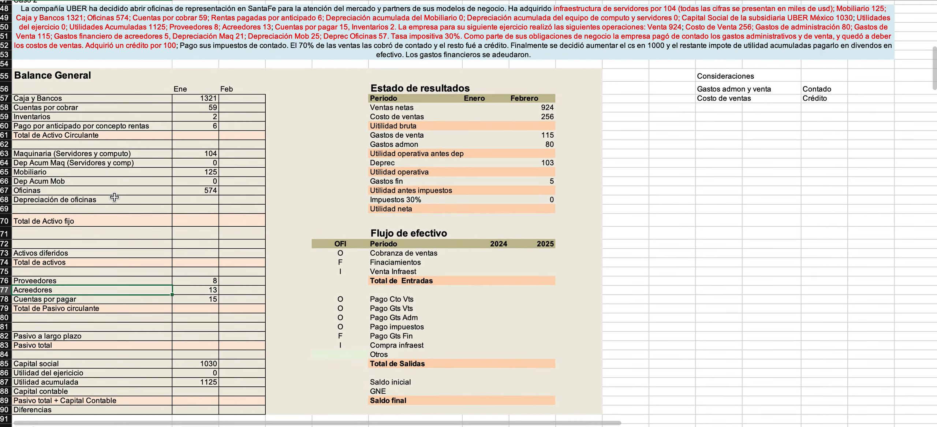
scroll(144, 169, "up", 15)
scroll(144, 170, "up", 5)
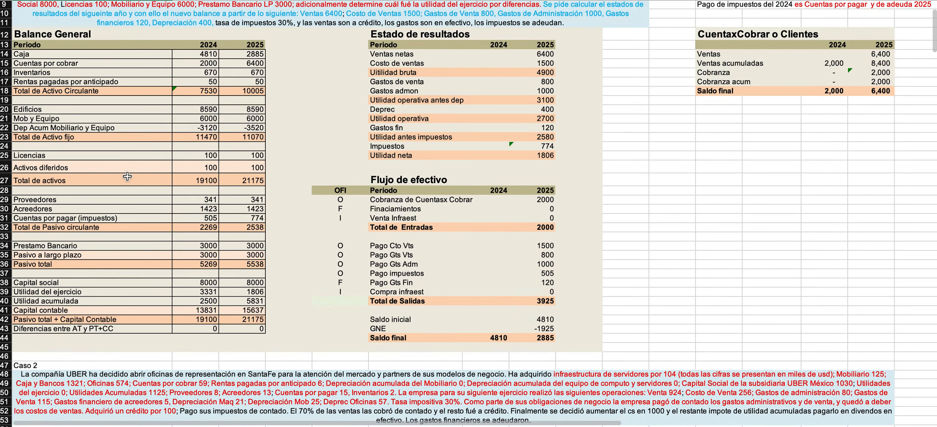
scroll(127, 176, "down", 12)
scroll(128, 177, "down", 3)
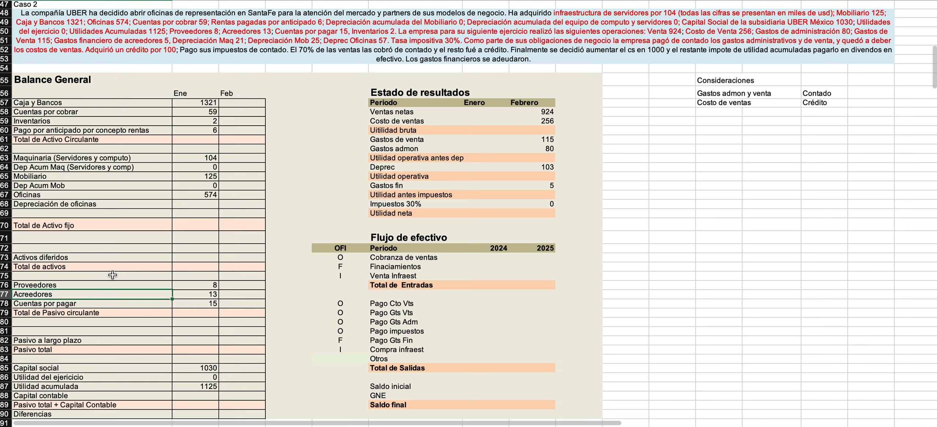
left_click(114, 340)
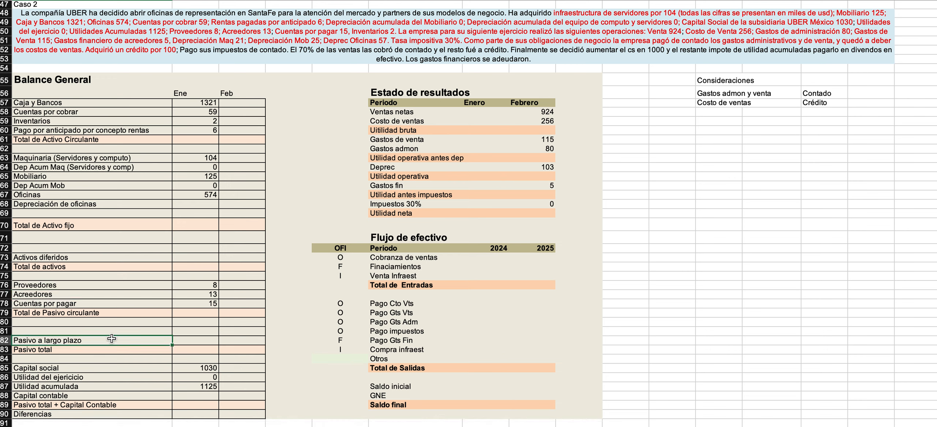
key("Right")
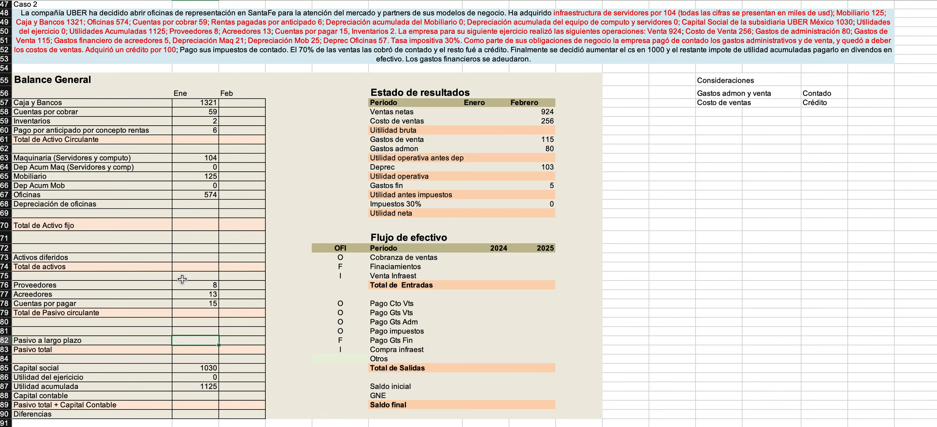
Add the note "Crédito se considera LP" to the Consideraciones list.
left_click(702, 110)
type("Crédito")
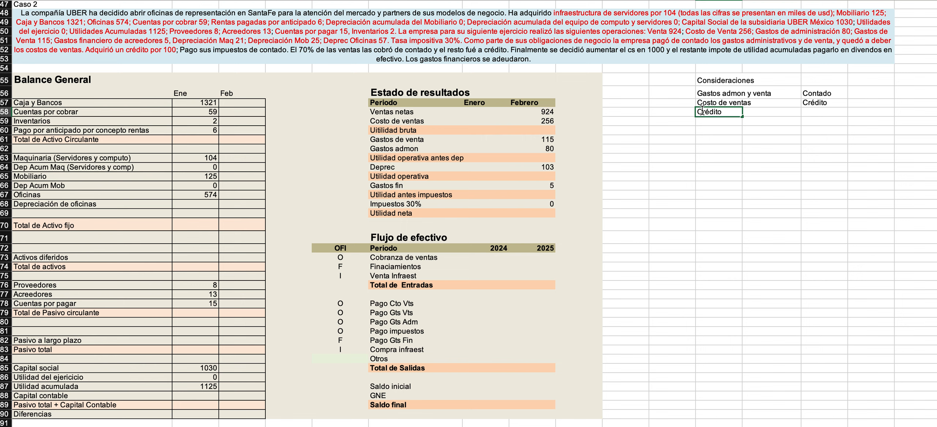
type("se considera LP")
left_click(192, 341)
type("100")
key("Return")
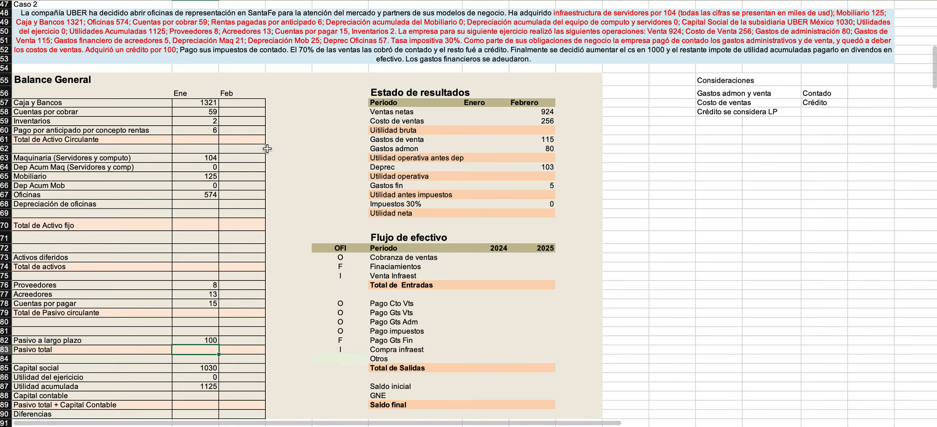
left_click(192, 337)
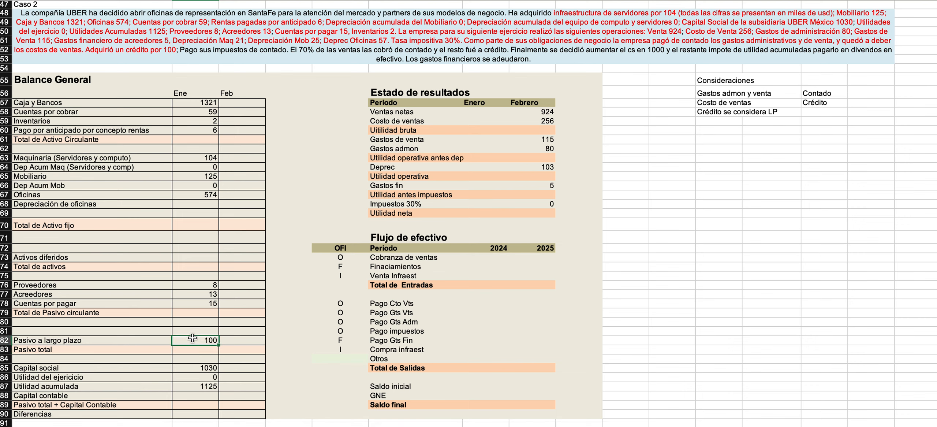
Enter 100 as the Feb value of Pasivo a largo plazo in the Caso 2 balance sheet.
key("Right")
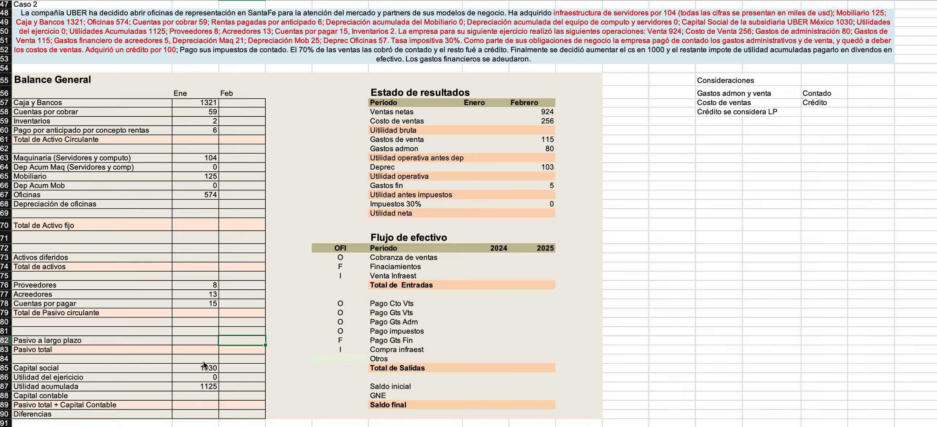
type("100")
key("Return")
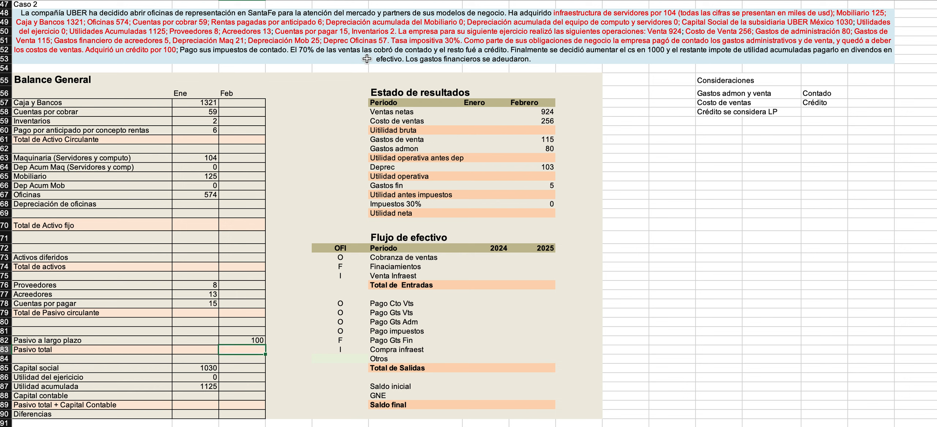
Colour the sentence "Pago sus impuestos de contado." red in the Caso 2 text.
left_click(439, 39)
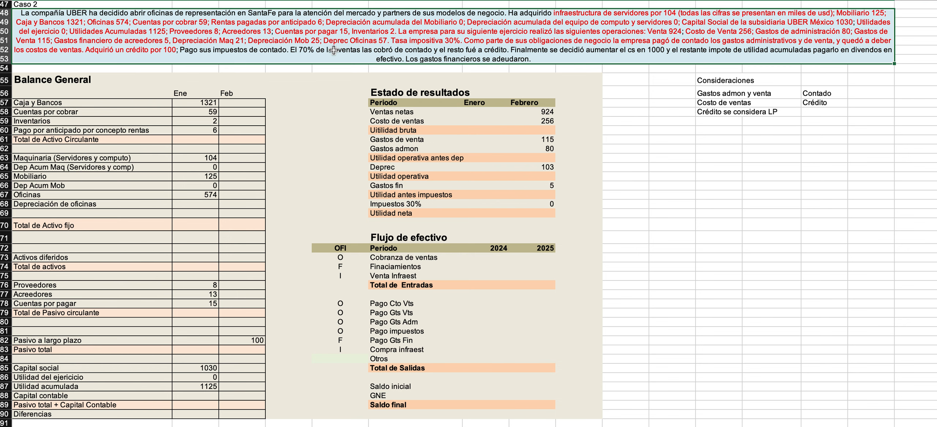
double_click(181, 50)
left_click_drag(180, 59, 288, 63)
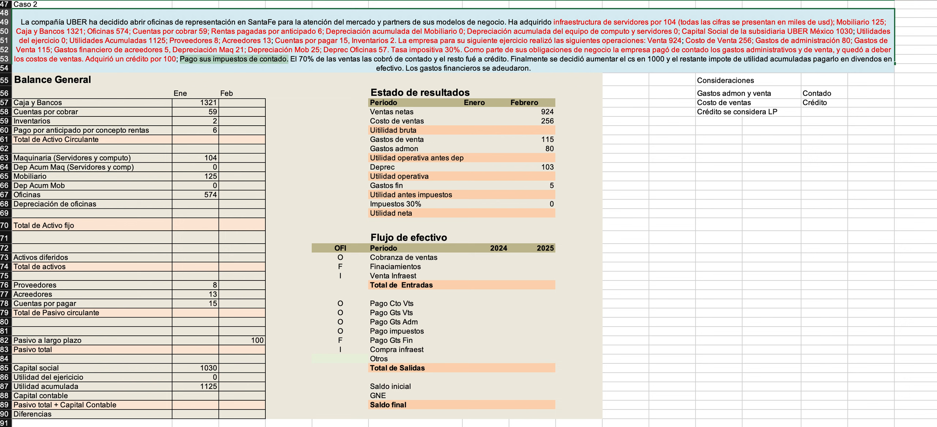
left_click(691, 111)
Add the entry "Impuestos" marked "Contado" to the Consideraciones list.
left_click(708, 122)
type("Impeustos")
key("BackSpace")
key("BackSpace")
key("BackSpace")
key("BackSpace")
key("BackSpace")
key("BackSpace")
type("uestos")
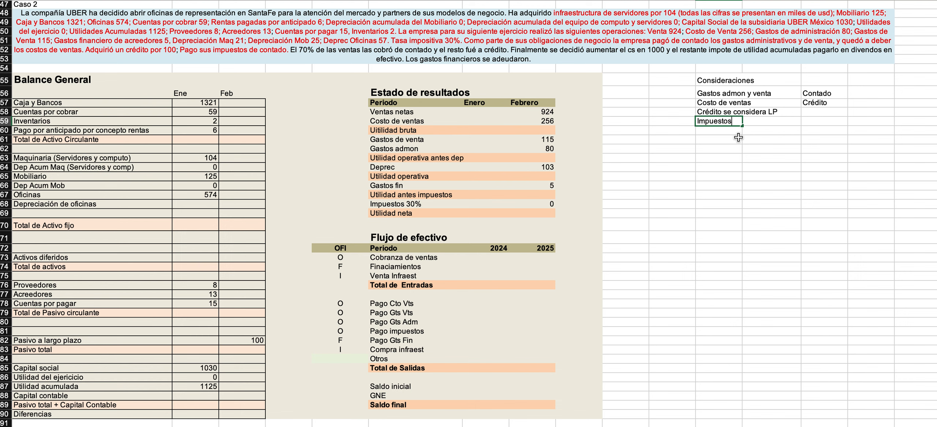
key("Tab")
type("Contado")
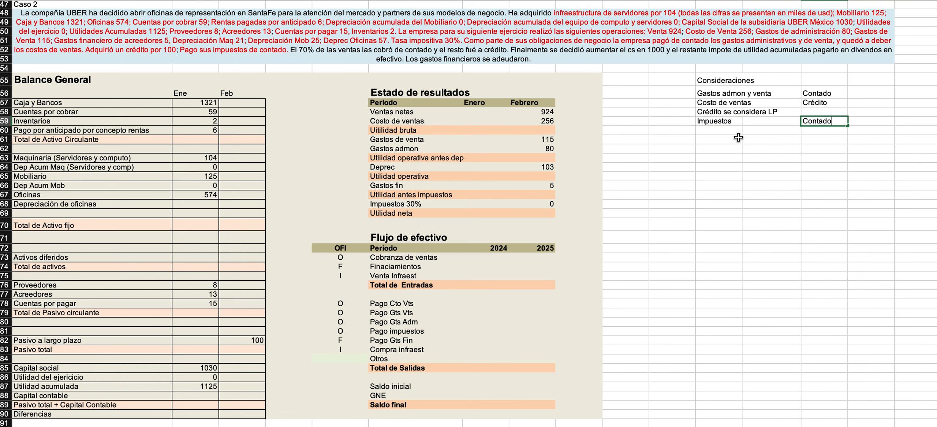
key("Up")
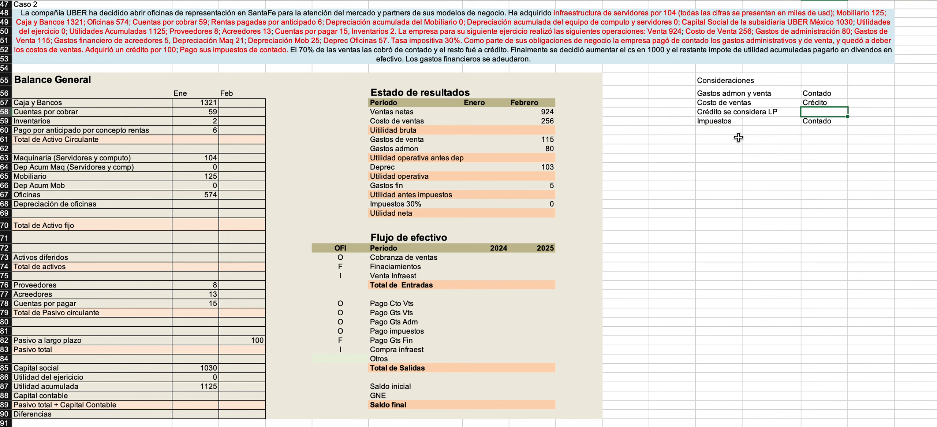
Add the heading "Política de ventas" below the Consideraciones list, leaving one blank row between them.
left_click(291, 49)
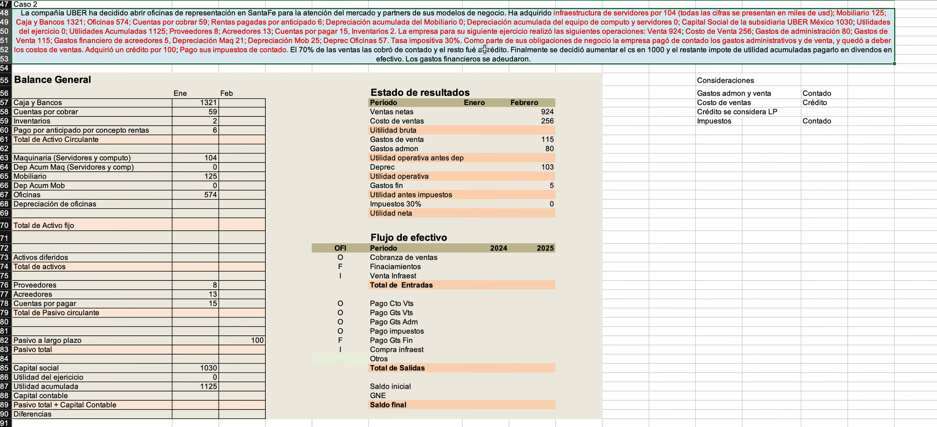
left_click(710, 139)
type("Prol")
key("BackSpace")
key("BackSpace")
key("BackSpace")
type("ol´ticia")
key("BackSpace")
key("BackSpace")
key("BackSpace")
key("BackSpace")
key("BackSpace")
key("BackSpace")
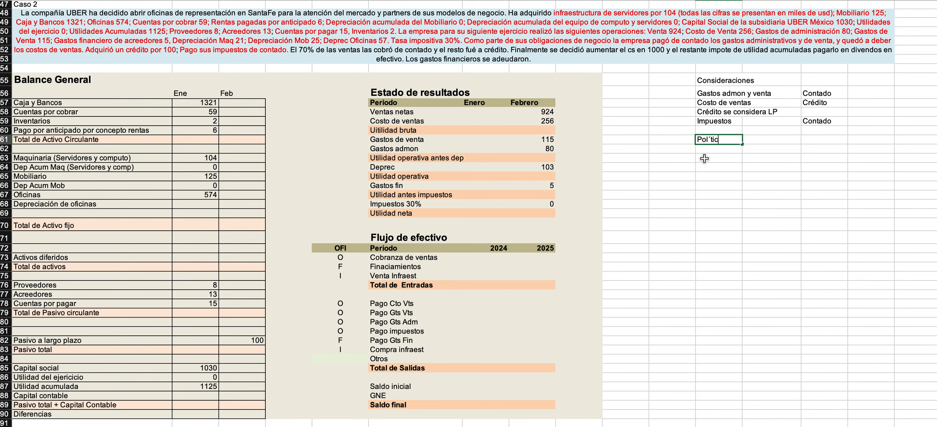
type("íticad e")
key("BackSpace")
key("BackSpace")
key("BackSpace")
key("BackSpace")
key("BackSpace")
type("a de ventas")
key("Return")
Add the labels "Ventas contado" and "Ventas a crédito" under the Política de ventas heading.
type("Ventas contado")
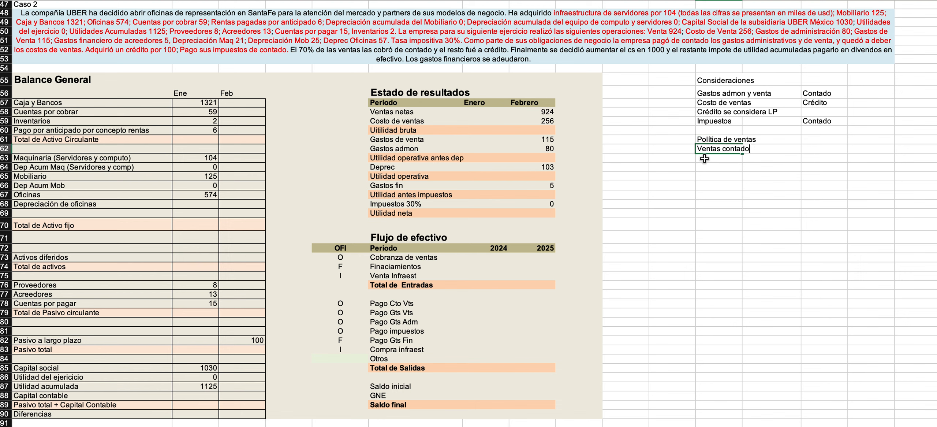
key("Return")
type("Ventas")
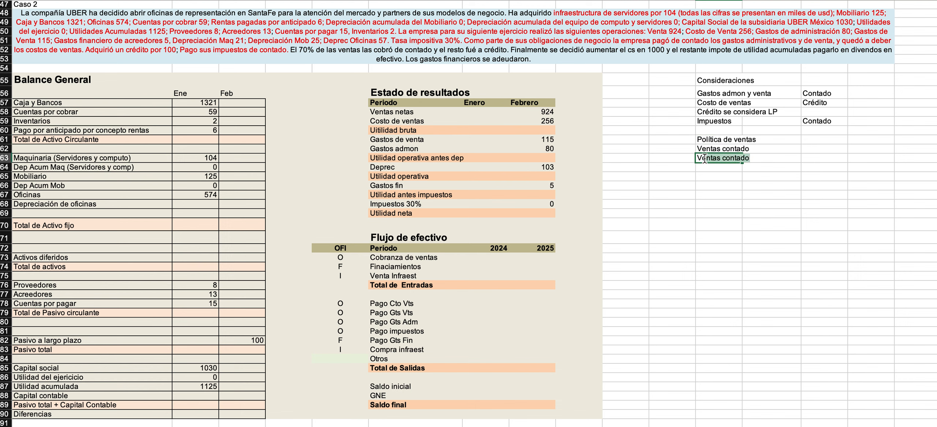
type(" a crédito")
Enter 70% beside Ventas contado and 30% beside Ventas a crédito, in the same column as the Contado/Crédito notes.
key("Up")
key("Right")
key("Right")
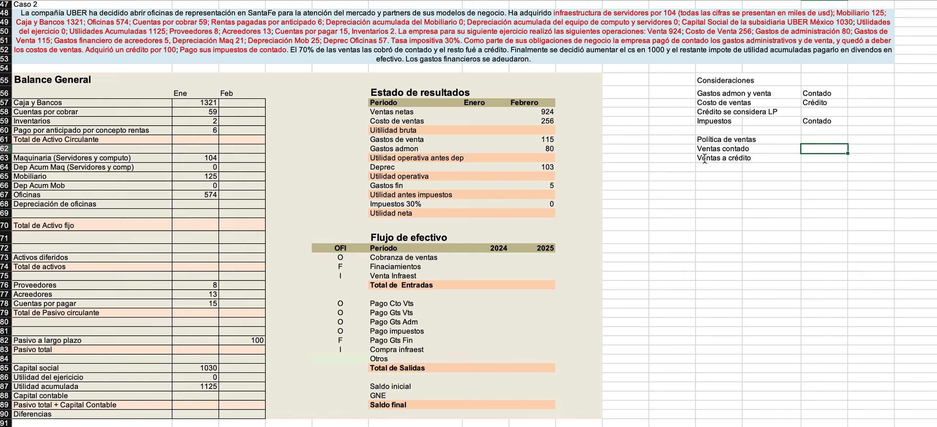
type("70%")
key("Return")
type("30%")
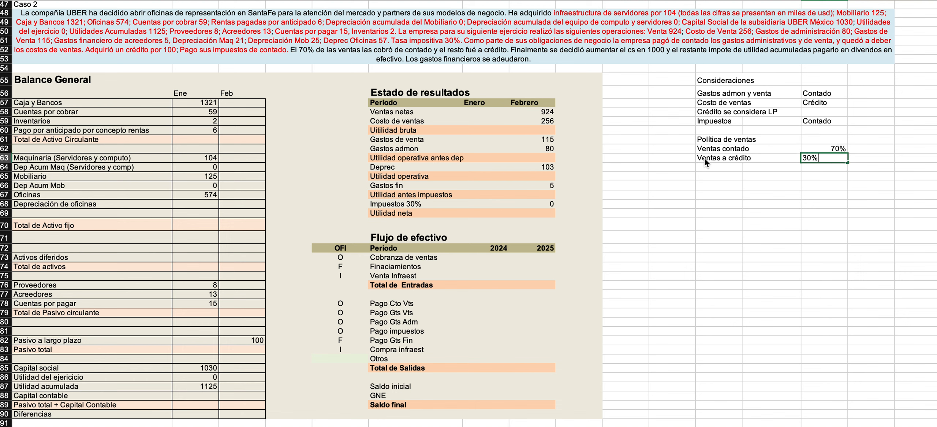
key("Return")
key("Up")
Colour the sentence "El 70% de las ventas las cobró de contado y el resto fué a crédito." red in the Caso 2 text.
double_click(300, 53)
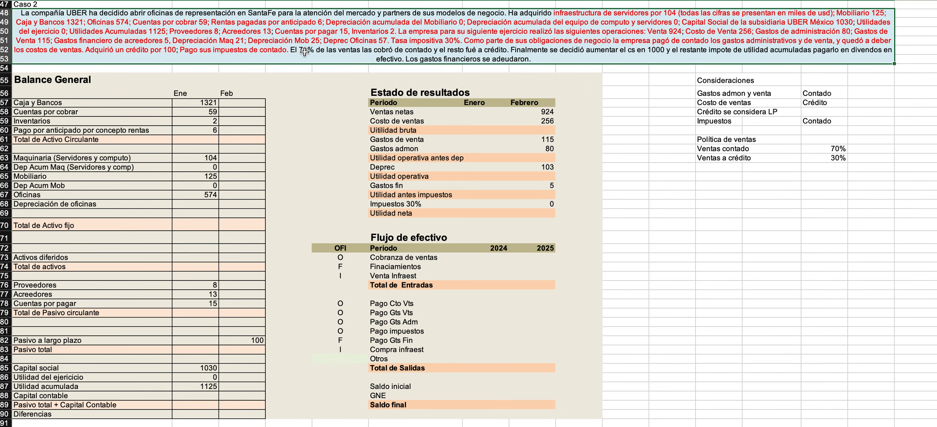
left_click_drag(291, 59, 509, 63)
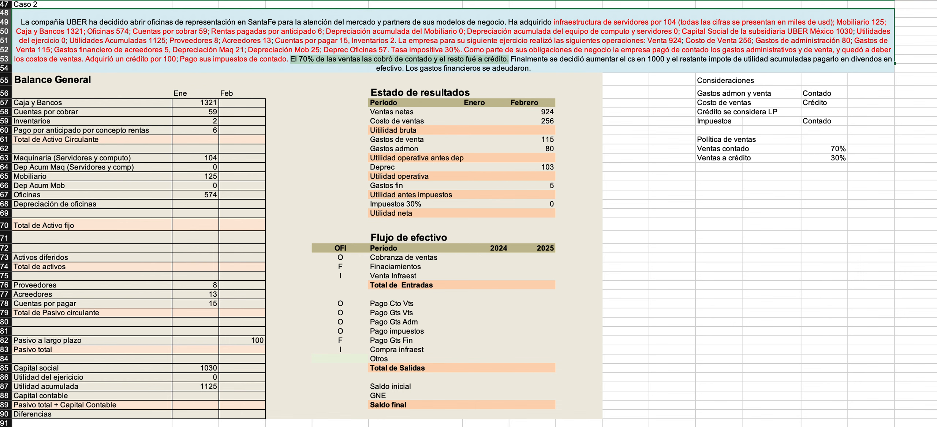
left_click(514, 58)
Insert the missing letter in the word "impote" in the Caso 2 sentence about increasing the cs by 1000.
left_click_drag(514, 59, 667, 60)
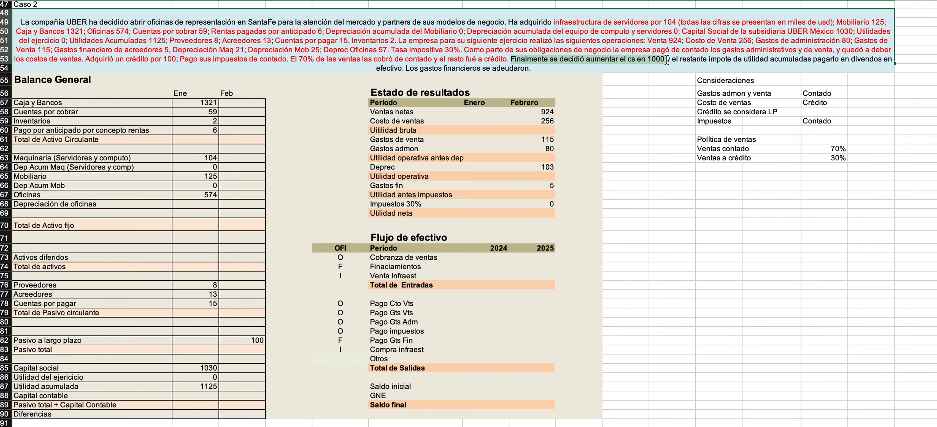
left_click_drag(667, 61, 733, 61)
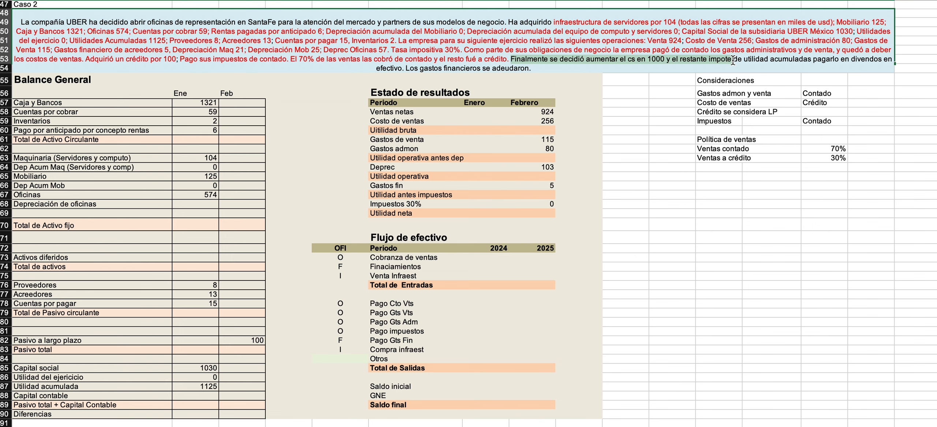
left_click(726, 59)
type("r")
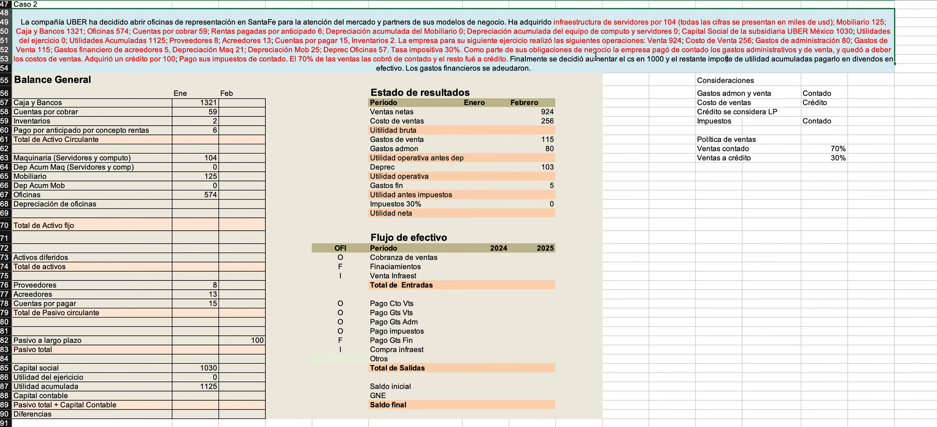
left_click_drag(511, 58, 405, 74)
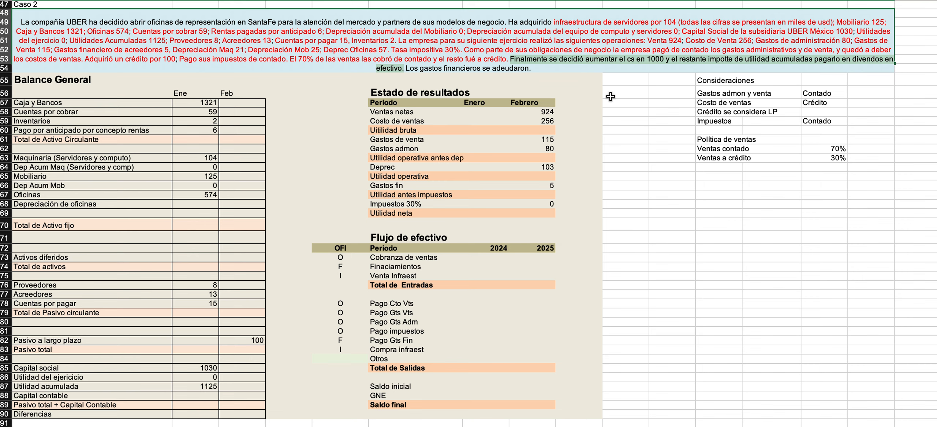
Add the label "Política de dividendos" below the sales policy, leaving one blank row between them.
left_click(718, 178)
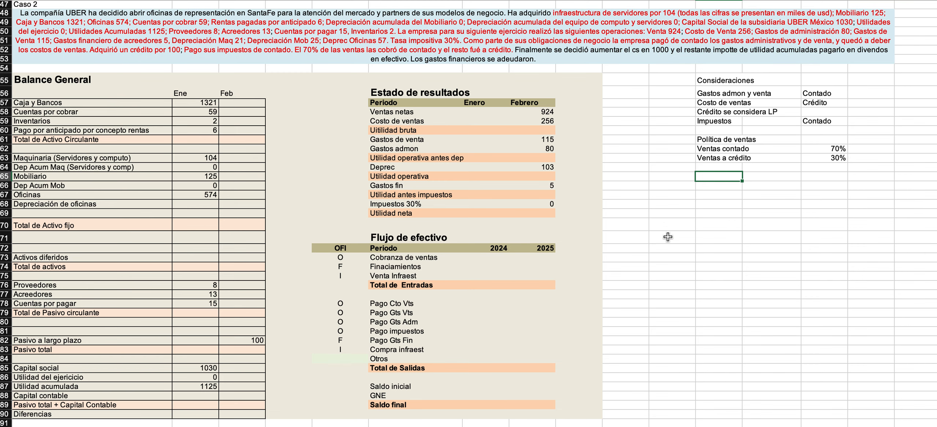
type("Políticad de")
key("BackSpace")
key("BackSpace")
key("BackSpace")
type("de dividendos")
key("Tab")
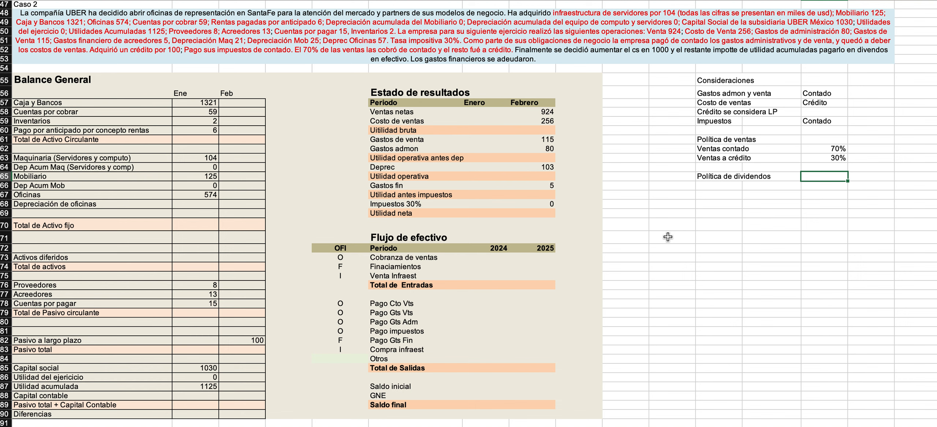
Add the item "Aumento CS" with the value 1000 beside Política de dividendos.
type("Aumento CS")
key("Tab")
type("1000")
key("Return")
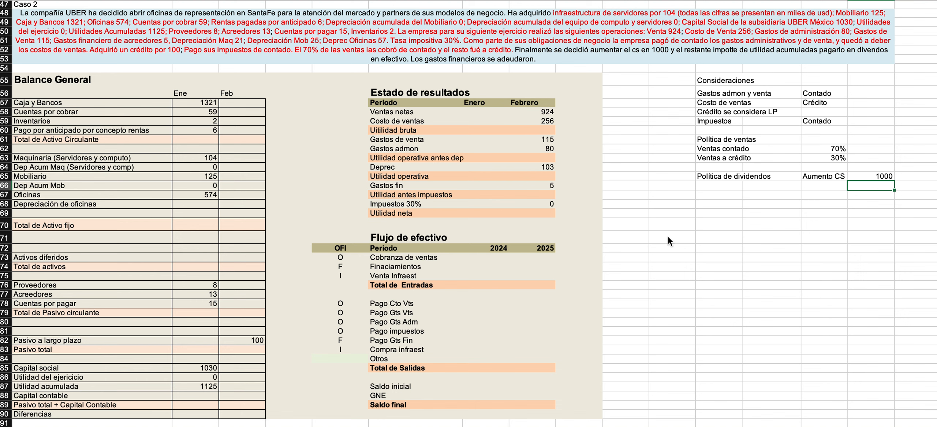
Add the item "Dividendo efectivo" with the note "Restante" below Aumento CS.
key("Left")
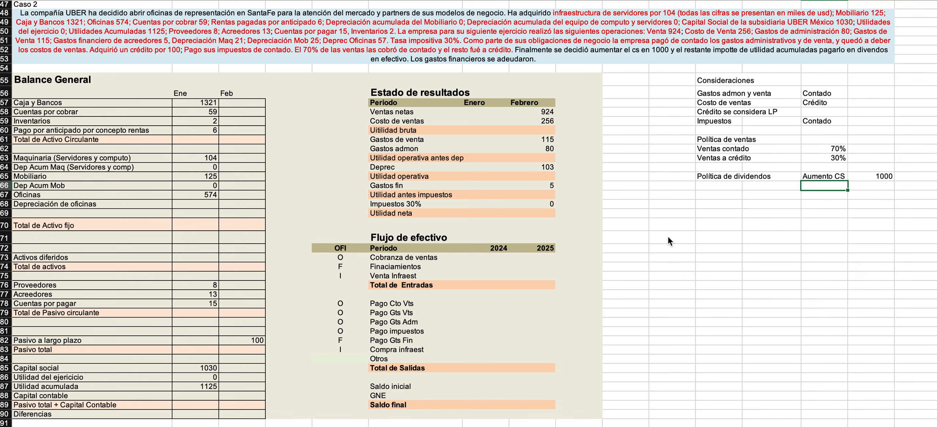
type("Dividendo efectivo")
key("Tab")
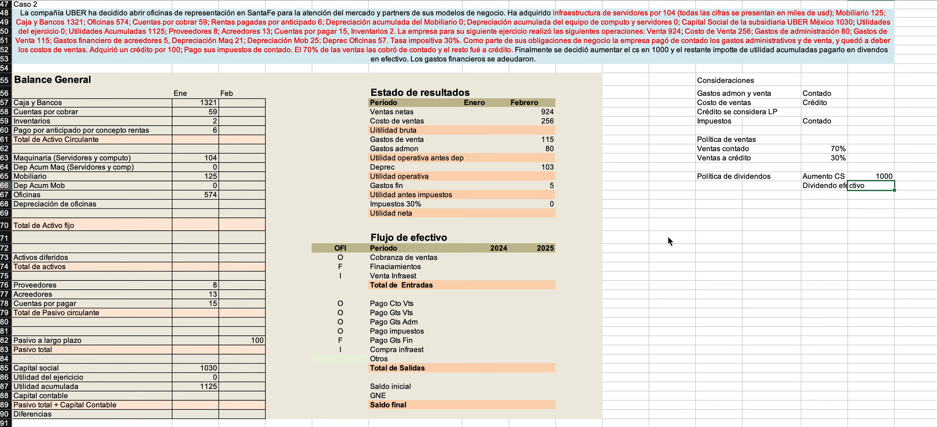
type("?")
key("BackSpace")
type("Restante")
Colour the sentence from "Finalmente se decidió aumentar el cs en 1000" through "efectivo." red in the Caso 2 text.
double_click(510, 49)
left_click_drag(509, 59, 404, 72)
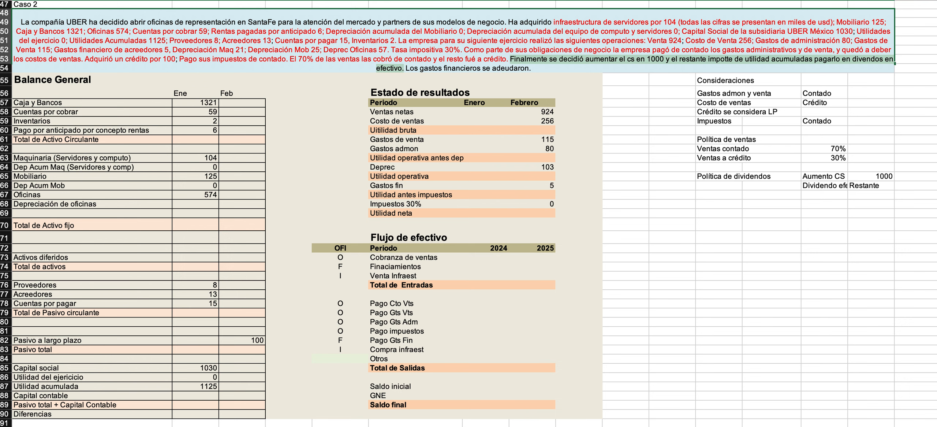
left_click(256, 0)
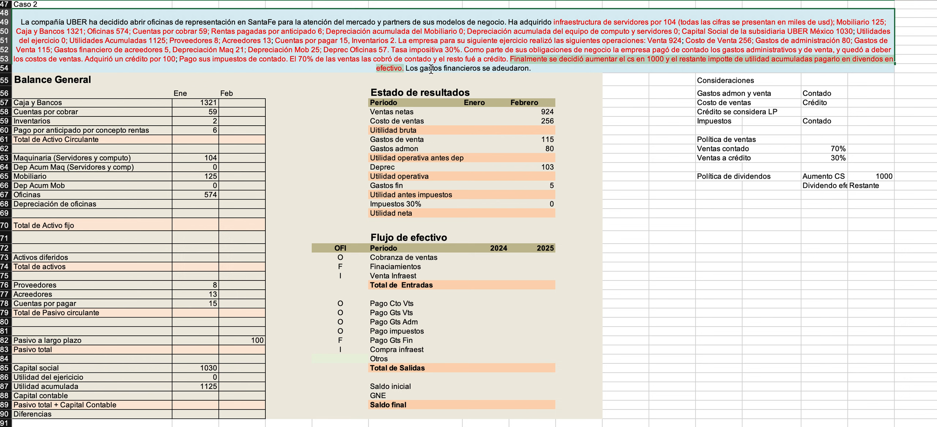
Add the entry "Gastos finandieros" marked "Crédito" in the row below the dividend policy notes.
double_click(502, 68)
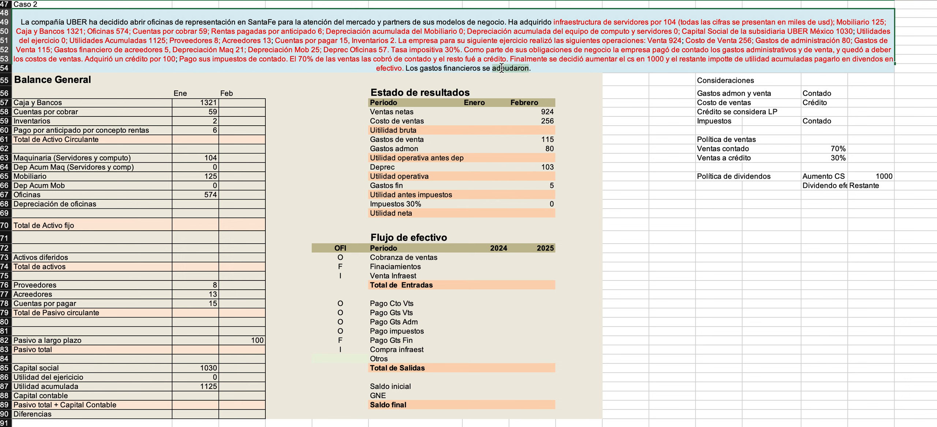
left_click(545, 148)
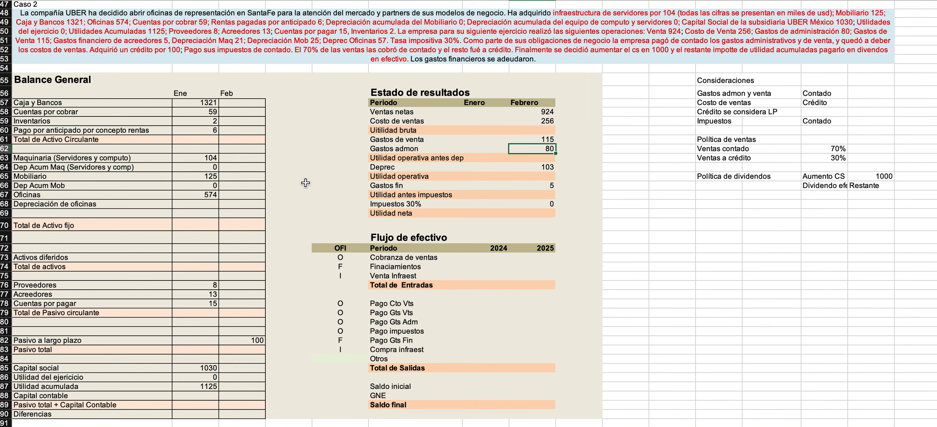
left_click(705, 197)
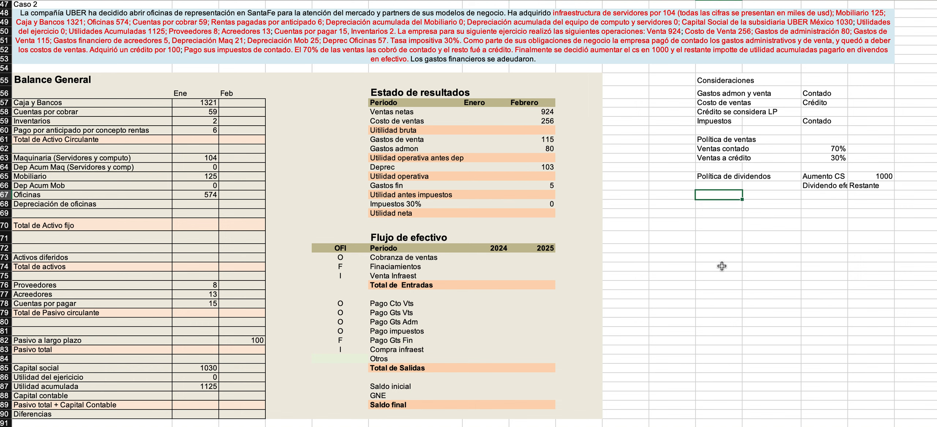
type("Gastos finandieros")
key("Tab")
key("Tab")
type("Crédito")
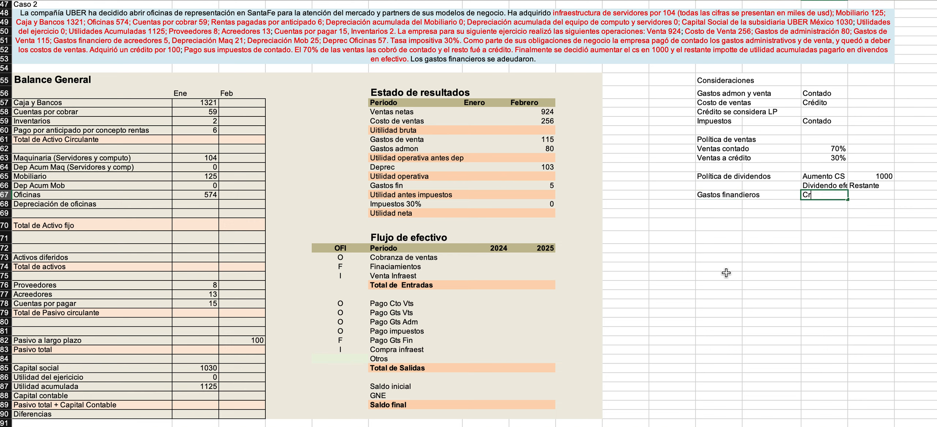
key("Return")
Move the Gastos finandieros entry and its Crédito mark down one row, leaving a blank row above.
key("Left")
key("Left")
key("Up")
key("shift+Right")
key("shift+Right")
key("super+x")
key("Down")
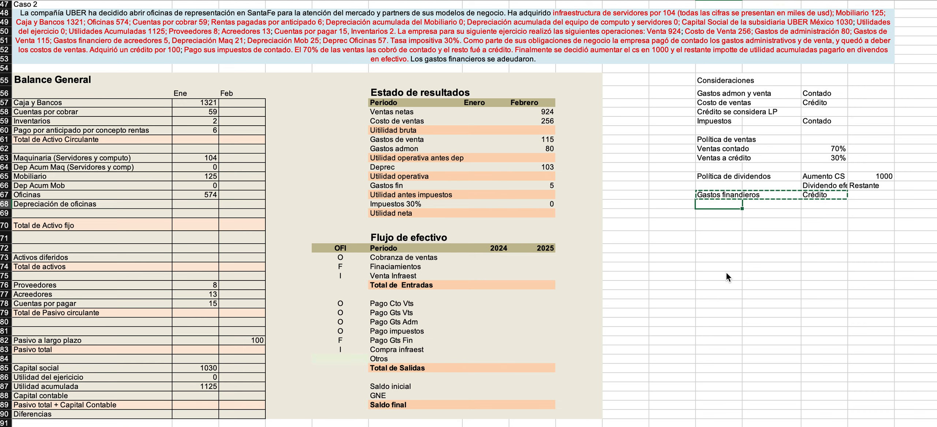
key("super+v")
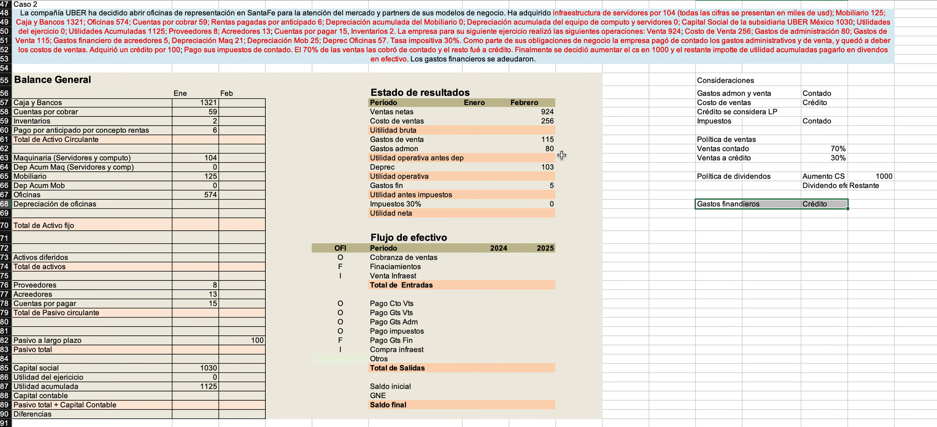
Sum the Ene values from Caja y Bancos to Pago por anticipado in Total de Activo Circulante and check the formula's range.
scroll(560, 156, "down", 1)
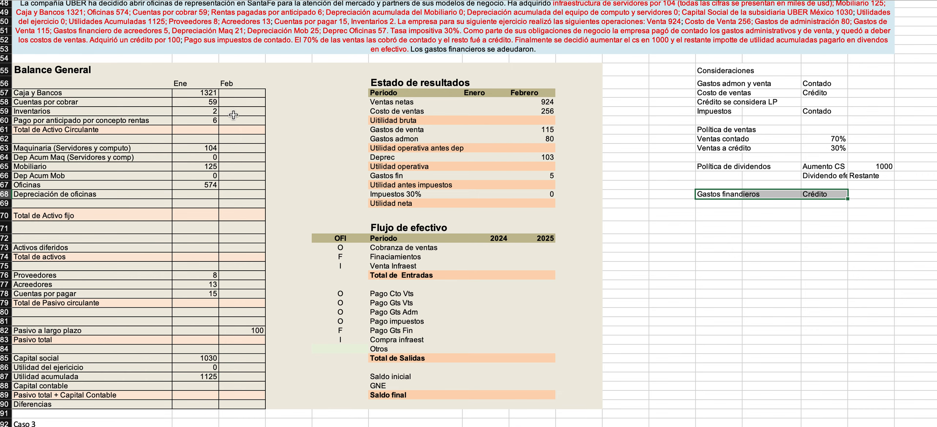
scroll(206, 133, "up", 1)
scroll(207, 133, "up", 1)
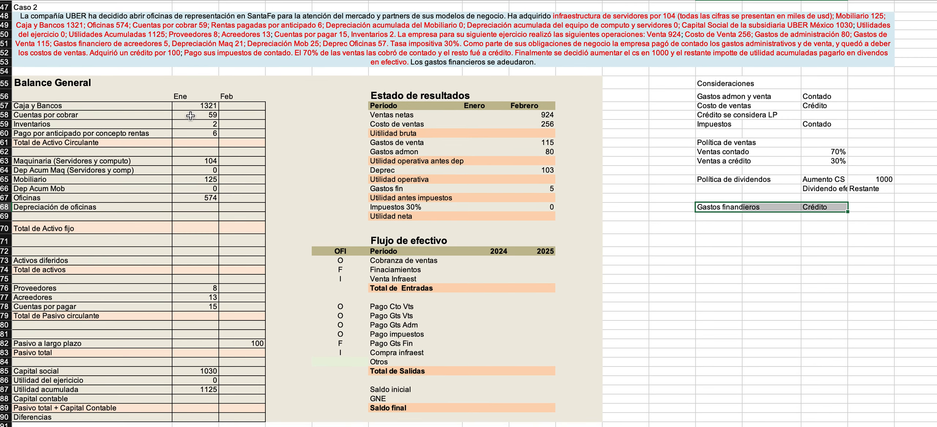
left_click(180, 96)
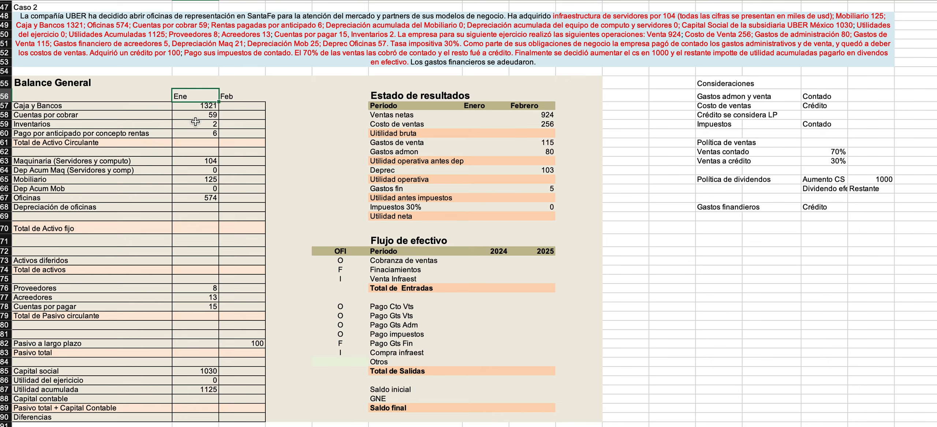
left_click(196, 142)
type("=sum(")
key("Up")
key("shift+Up")
key("shift+Up")
key("shift+Up")
key("Return")
key("Up")
double_click(175, 142)
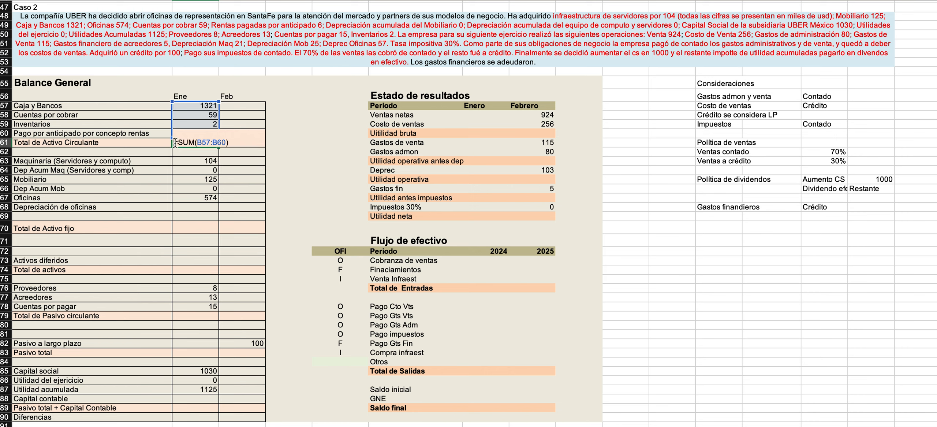
Enter 0 as the Ene value of Depreciación de oficinas.
left_click(191, 208)
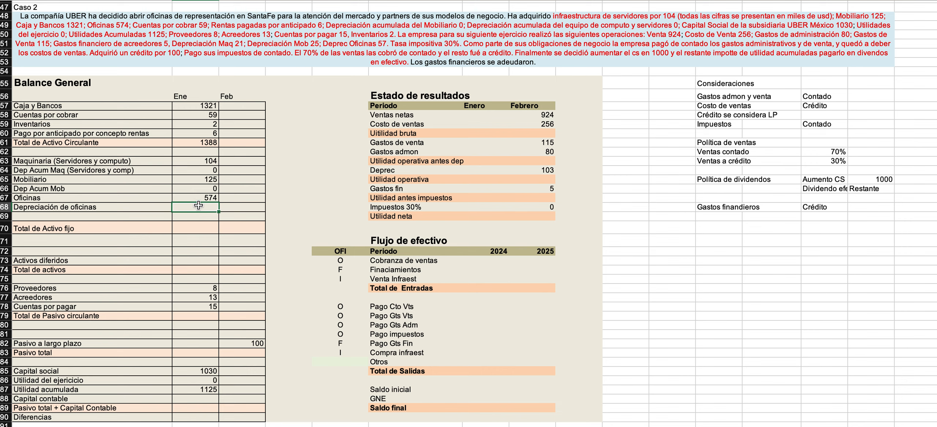
type("0")
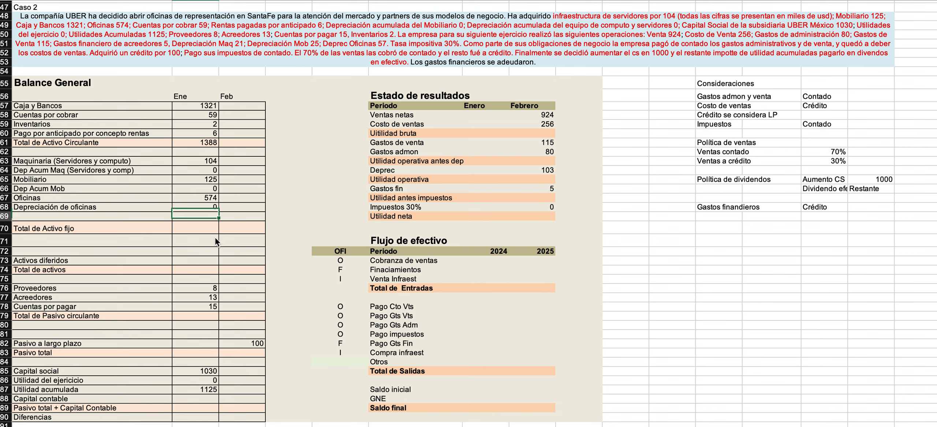
Compare the depreciation data in the Caso 2 text with the accumulated depreciation rows of the balance sheet.
left_click(362, 42)
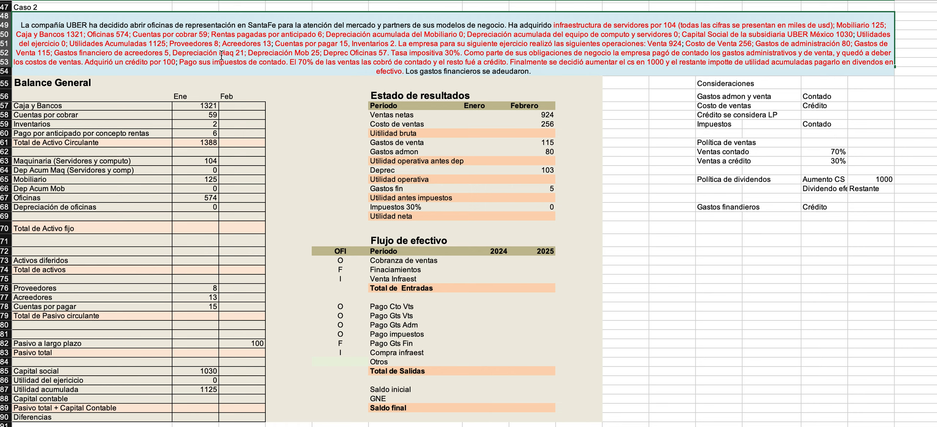
left_click_drag(175, 52, 244, 55)
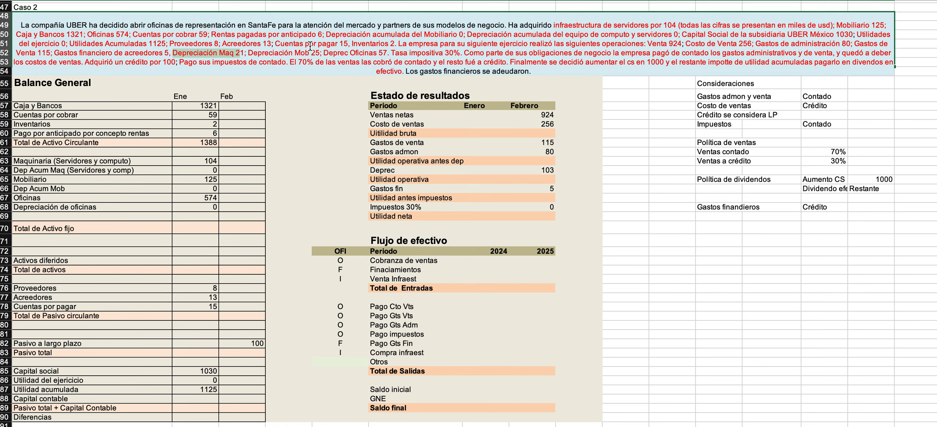
left_click_drag(344, 43, 681, 43)
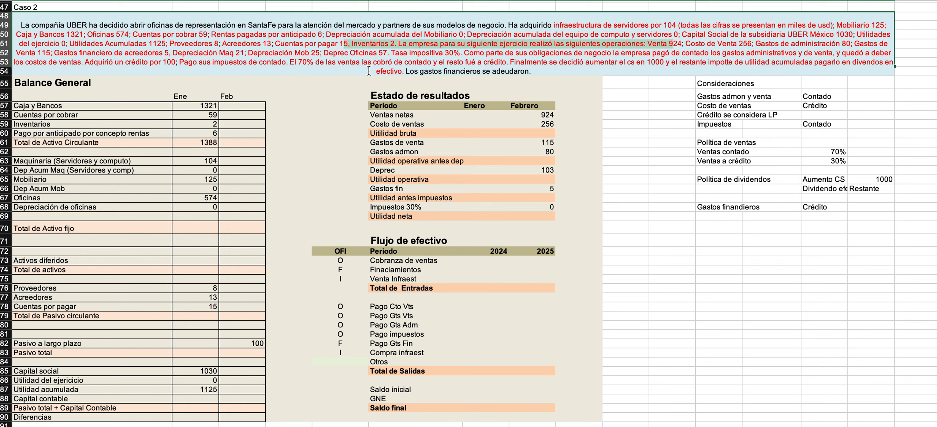
left_click(216, 170)
left_click(190, 190)
left_click(188, 207)
left_click(234, 174)
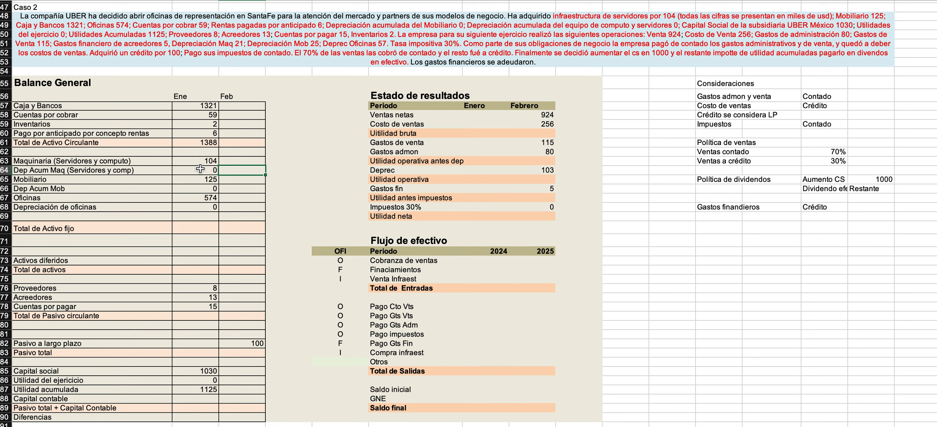
Sum the Ene values from Maquinaria to Depreciación de oficinas in Total de Activo fijo.
left_click_drag(199, 161, 197, 205)
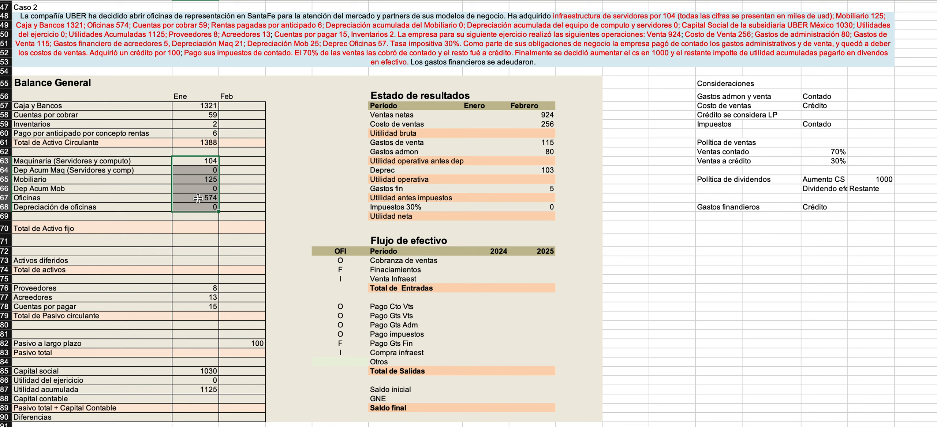
left_click(179, 227)
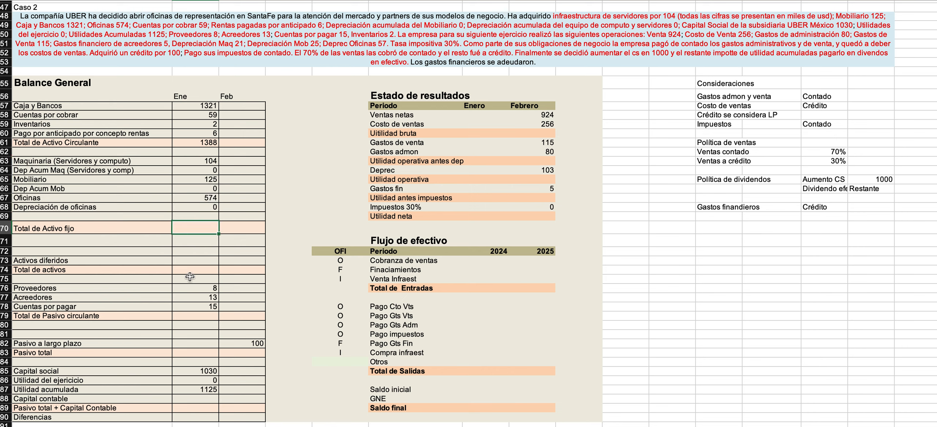
type("=")
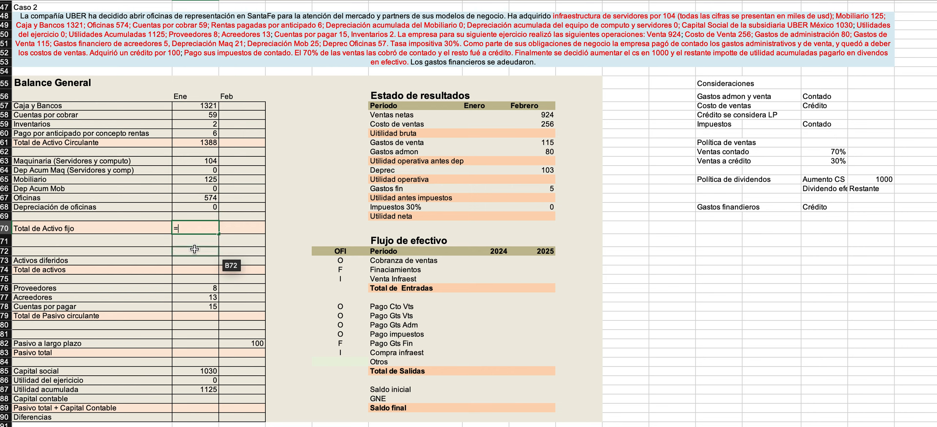
type("sum(")
key("Up")
key("Up")
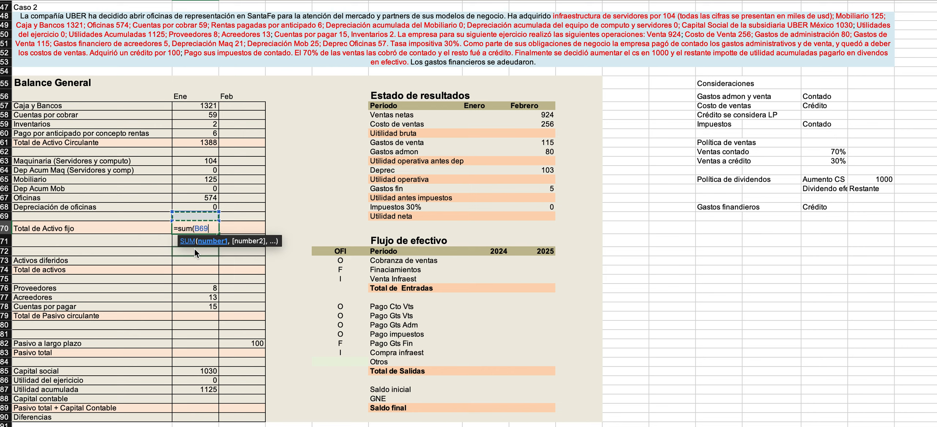
key("shift+Up")
key("shift+Up")
key("shift+Up")
key("shift+Up")
key("shift+Up")
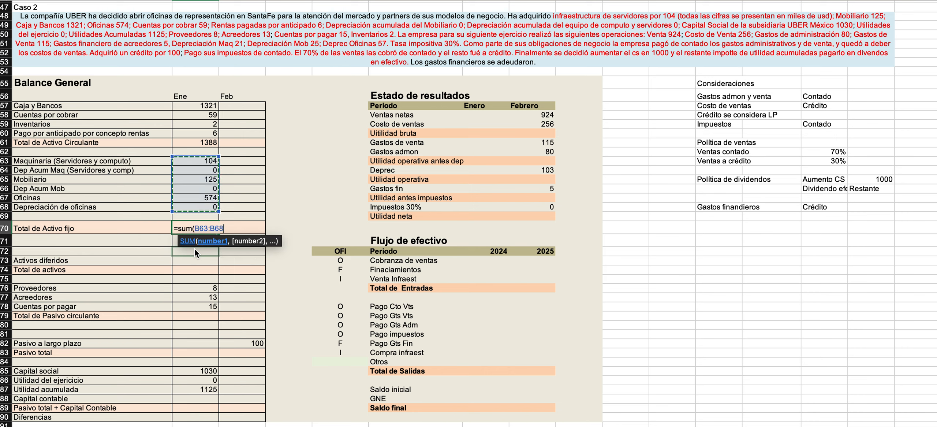
key("Return")
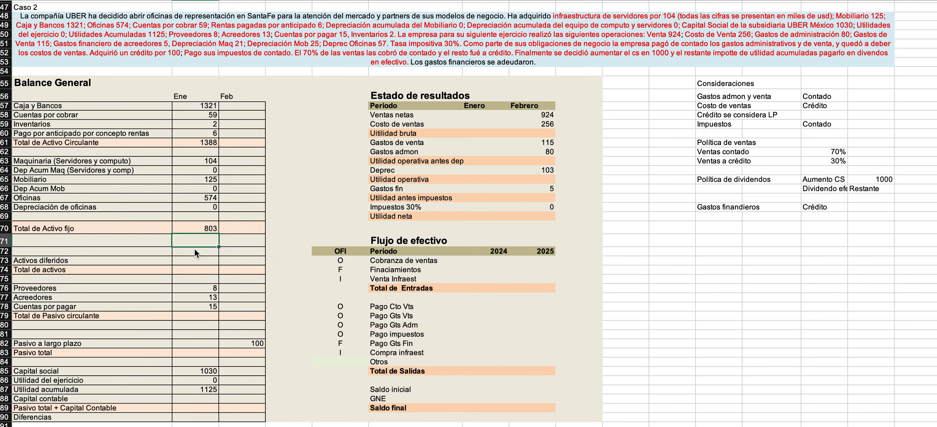
Enter 0 as the Ene value of Activos diferidos.
key("Down")
key("Down")
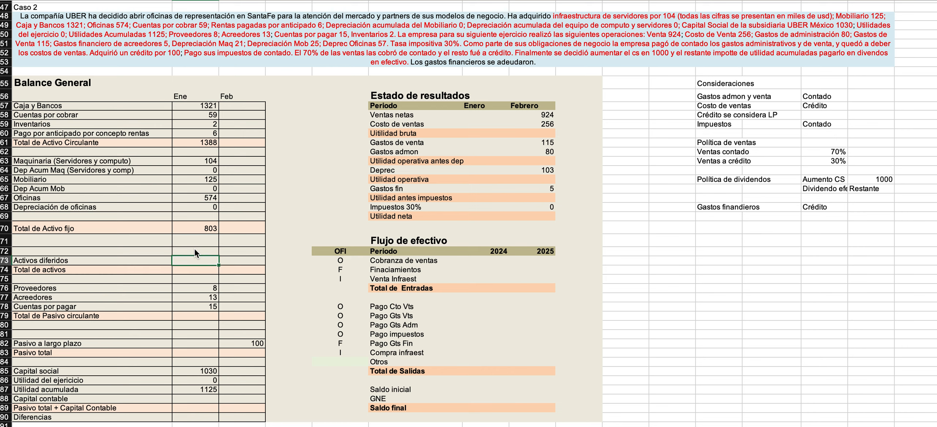
type("0")
key("Return")
Compute Ene Total de activos as Activo Circulante plus Activo fijo plus Activos diferidos, and copy the formula to Feb.
type("=")
left_click(196, 144)
type("+")
key("Up")
key("Up")
key("Up")
key("Up")
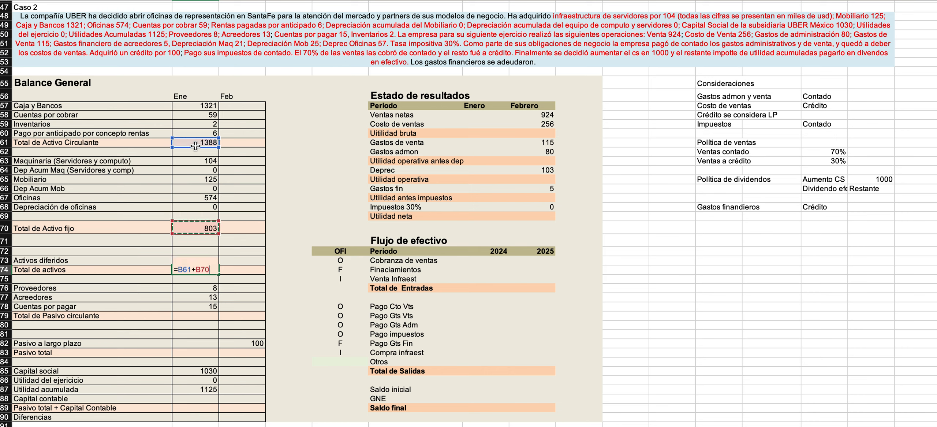
type("+")
key("Up")
key("Return")
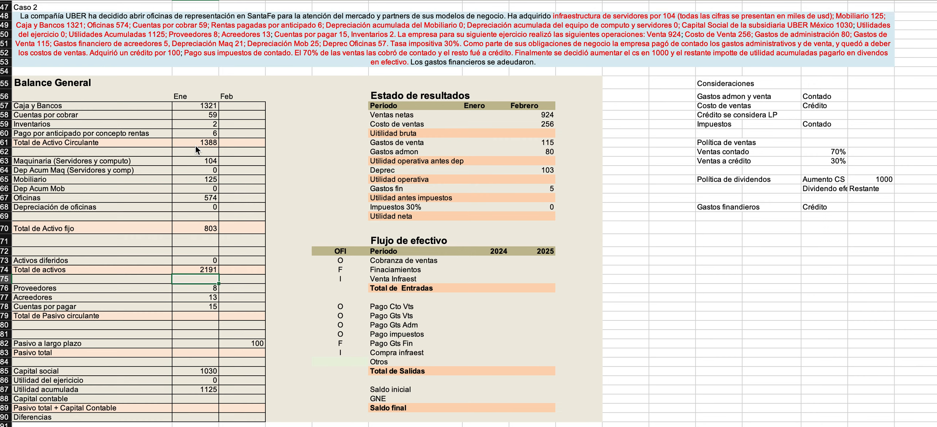
scroll(171, 244, "down", 3)
scroll(171, 244, "down", 3)
left_click(214, 202)
left_click_drag(220, 205, 264, 204)
Sum the Ene values from Proveedores to Cuentas por pagar in Total de Pasivo circulante, and copy the formula to Feb.
left_click(198, 246)
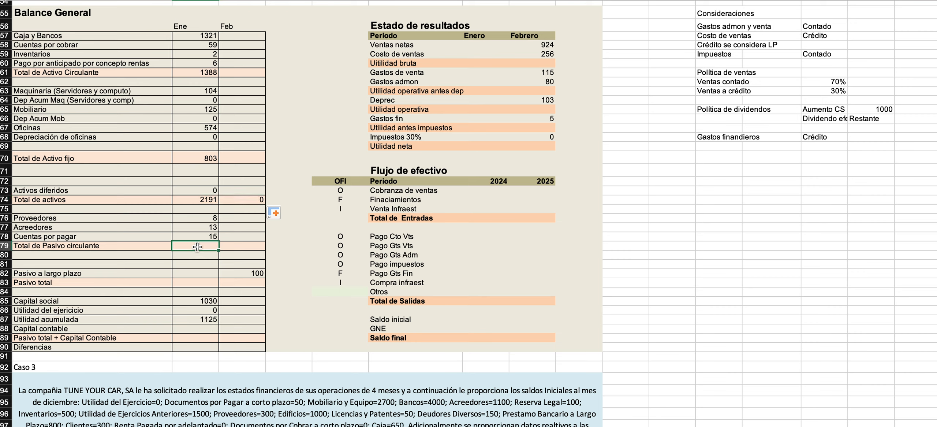
type("=sum(")
key("Up")
key("shift+Up")
key("shift+Up")
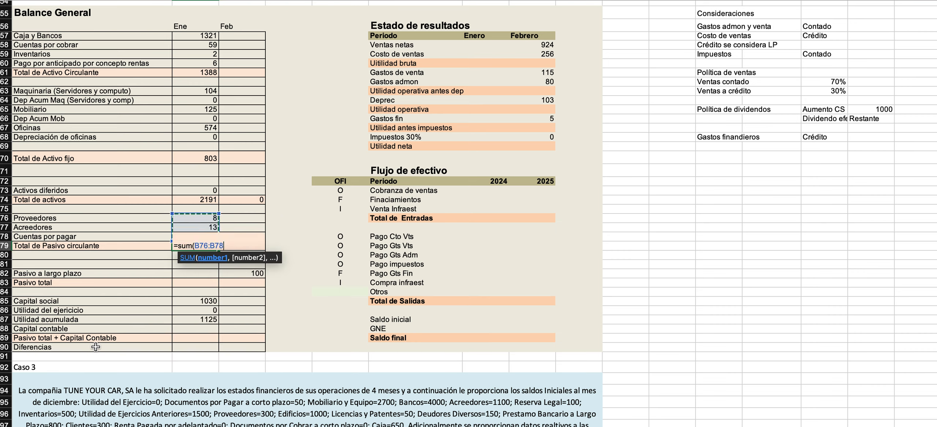
key("Return")
key("Up")
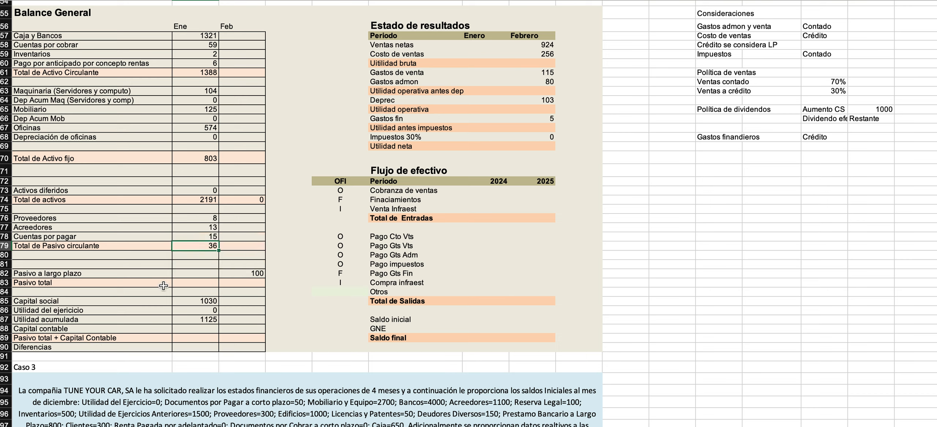
left_click_drag(222, 250, 257, 250)
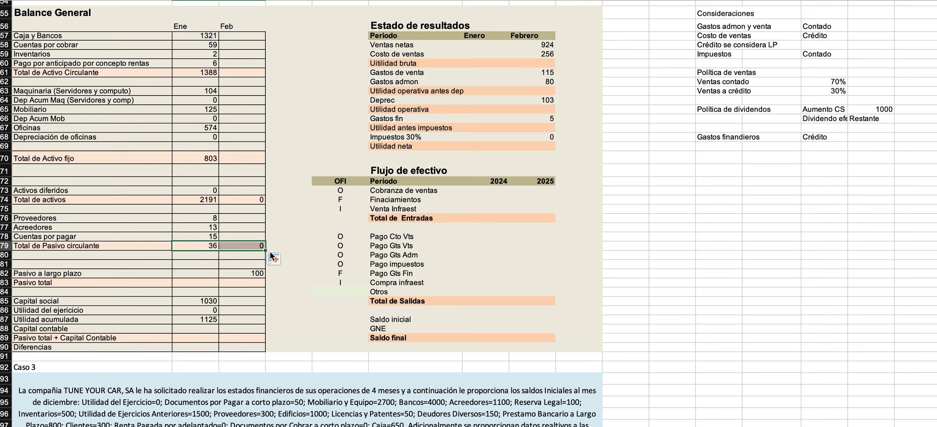
Enter 0 as the Ene value of Pasivo a largo plazo.
left_click(194, 285)
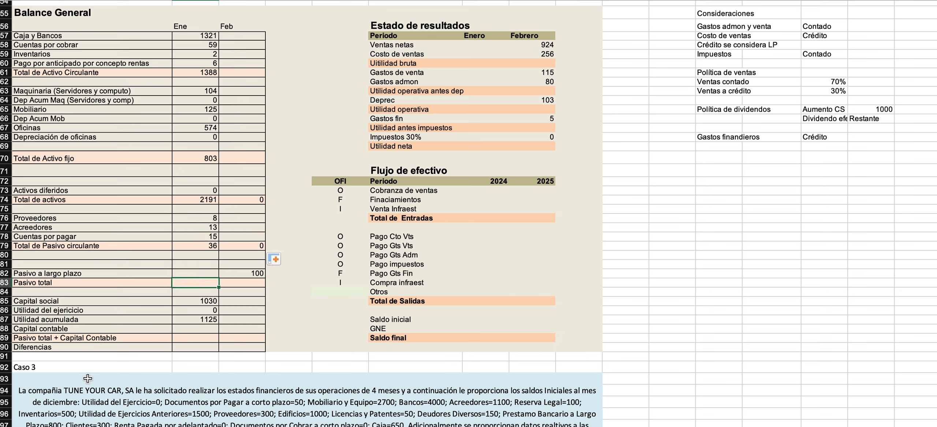
key("Up")
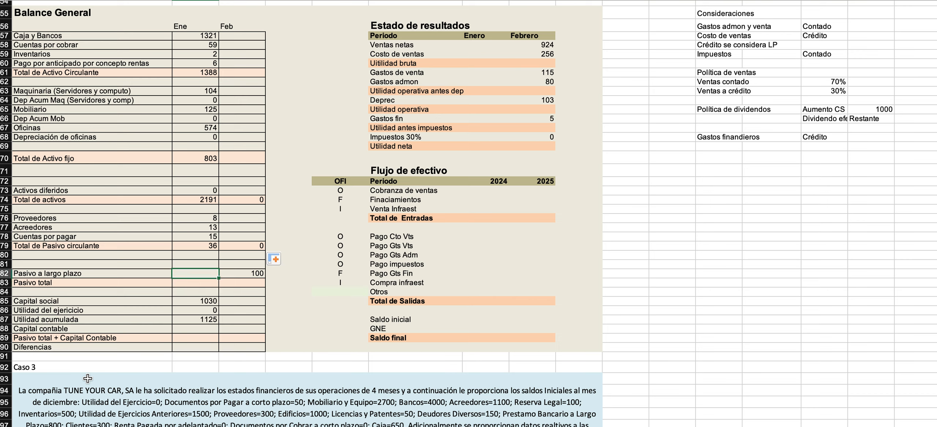
type("0")
key("Return")
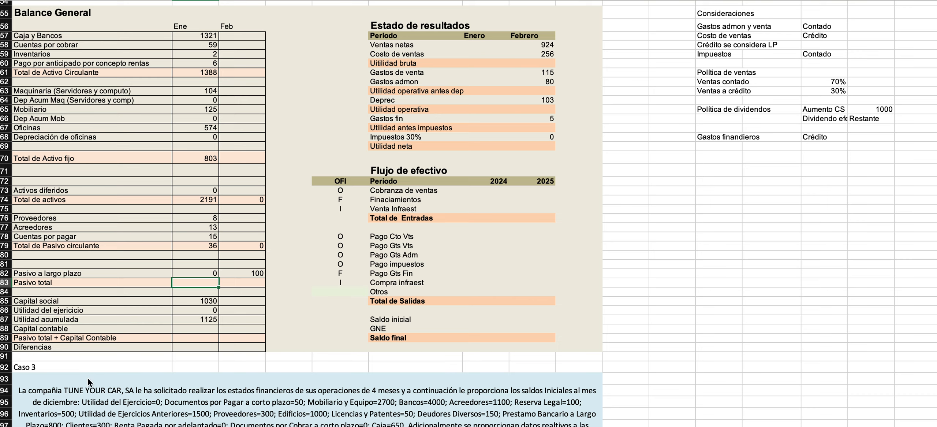
Compute Ene Pasivo total as Total de Pasivo circulante plus Pasivo a largo plazo, check the formula and copy it to Feb.
type("=")
key("Up")
key("Up")
key("Up")
key("Up")
key("Up")
key("Up")
key("Up")
key("Up")
key("Down")
key("Down")
key("Down")
key("Down")
type("+")
key("Up")
key("Return")
key("Up")
double_click(210, 284)
key("Escape")
left_click_drag(220, 288, 260, 287)
Sum the Ene values from Capital social to Utilidad acumulada in Capital contable, and copy the formula to Feb.
left_click(197, 304)
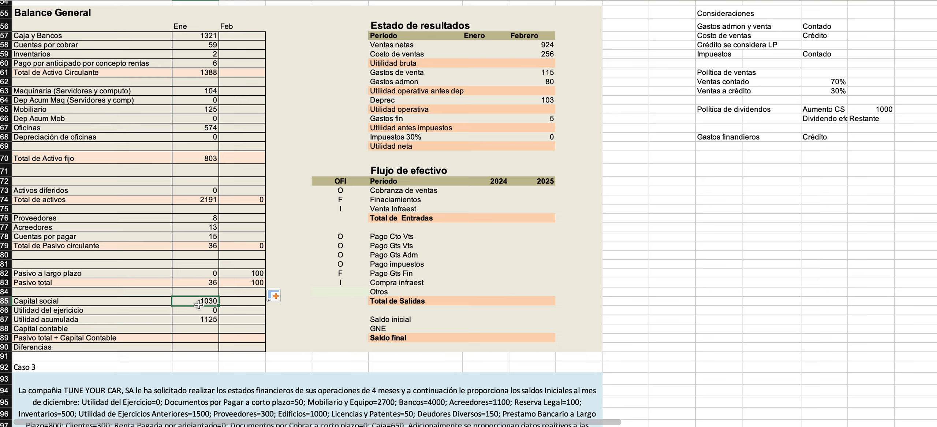
left_click(229, 302)
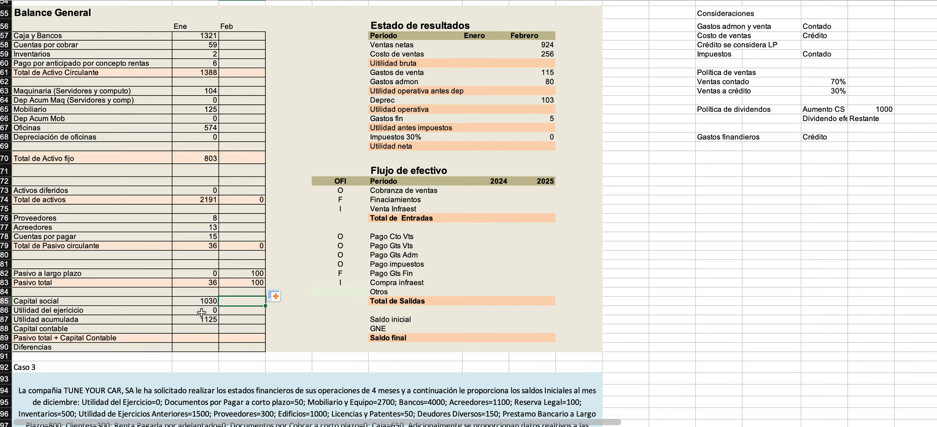
left_click(199, 331)
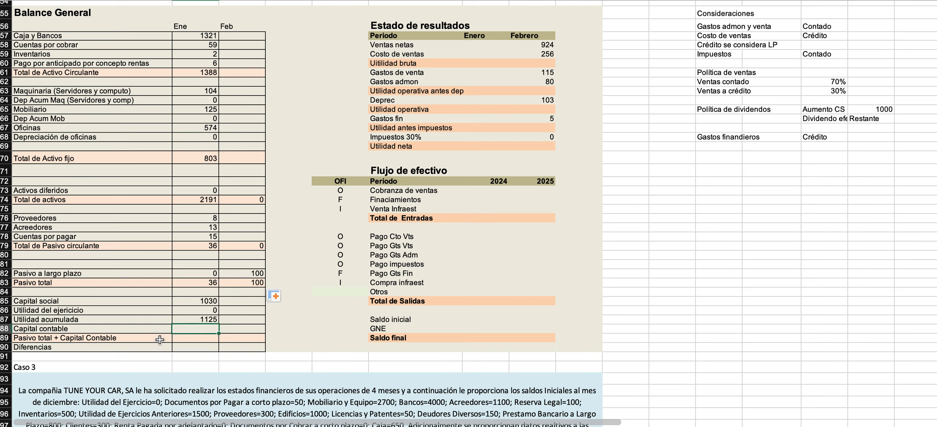
type("=sum(")
key("Up")
key("shift+Up")
key("shift+Up")
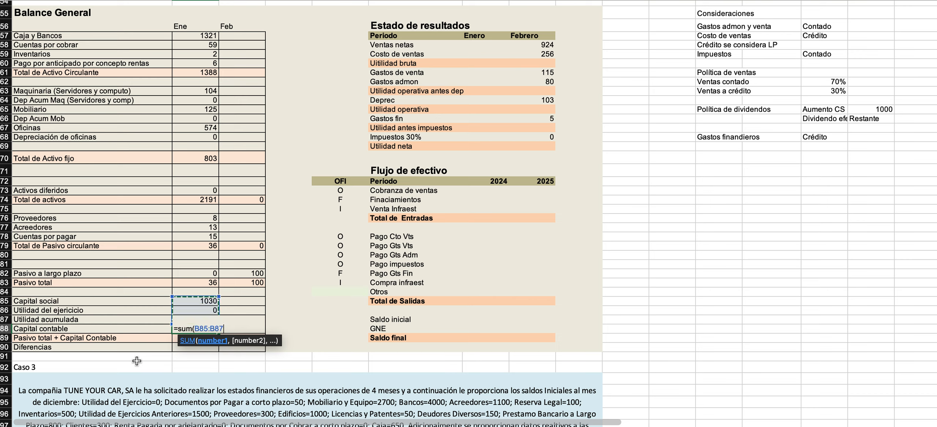
key("Return")
key("Up")
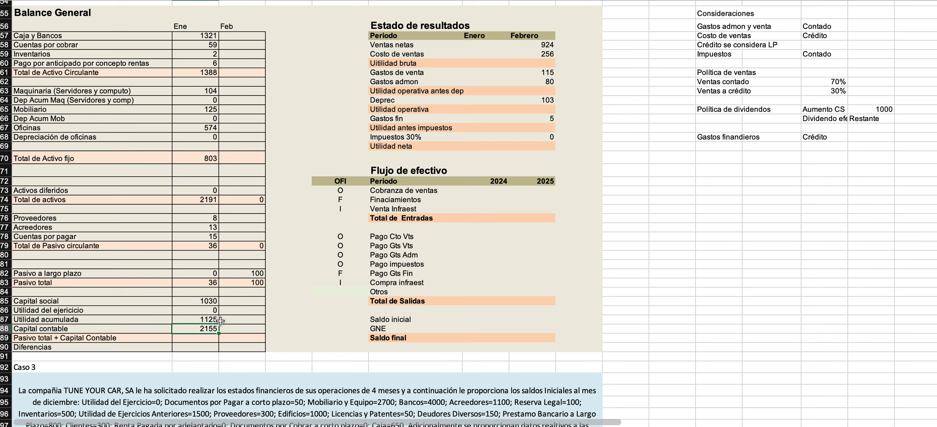
left_click_drag(219, 333, 258, 334)
Fill the Capital contable row, from its label to Feb, with the lightest orange shade.
left_click_drag(89, 330, 229, 326)
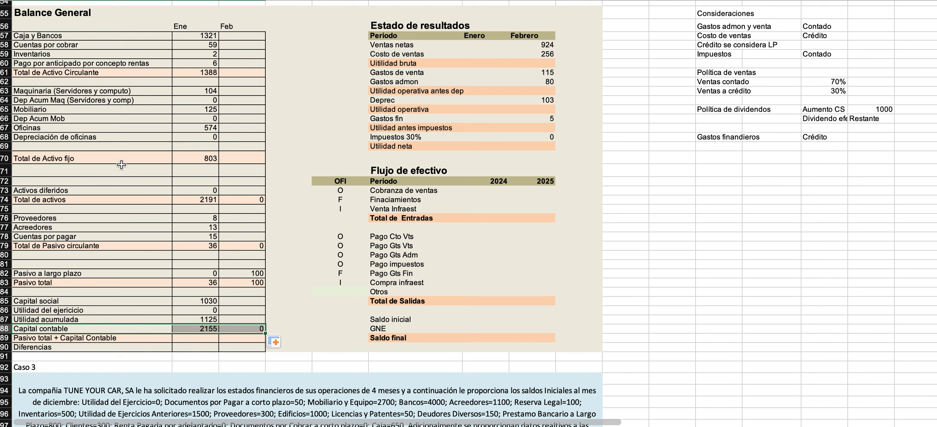
left_click(178, 1)
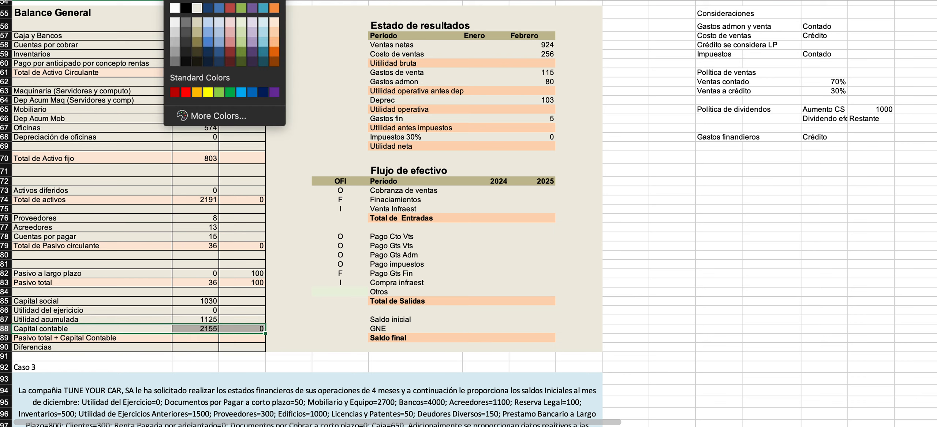
left_click(275, 22)
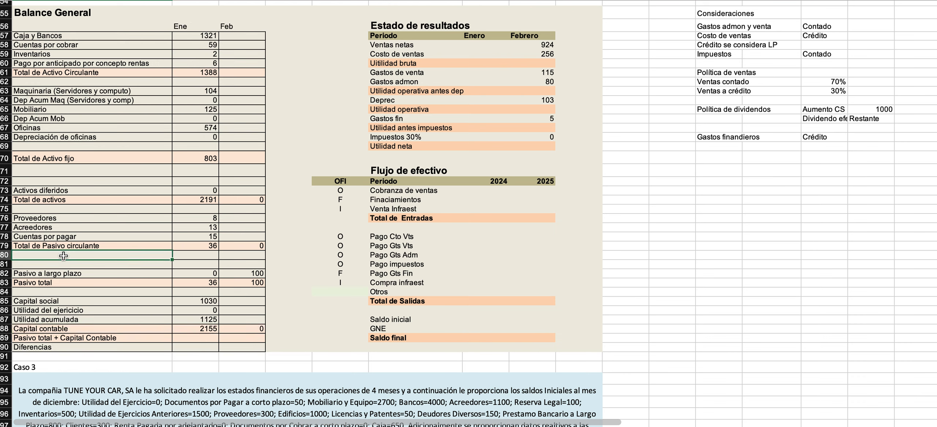
Fill the Pasivo total + Capital Contable and Total de Activo fijo rows with the next darker orange shade.
key("Up")
left_click_drag(29, 337, 258, 337)
left_click(178, 1)
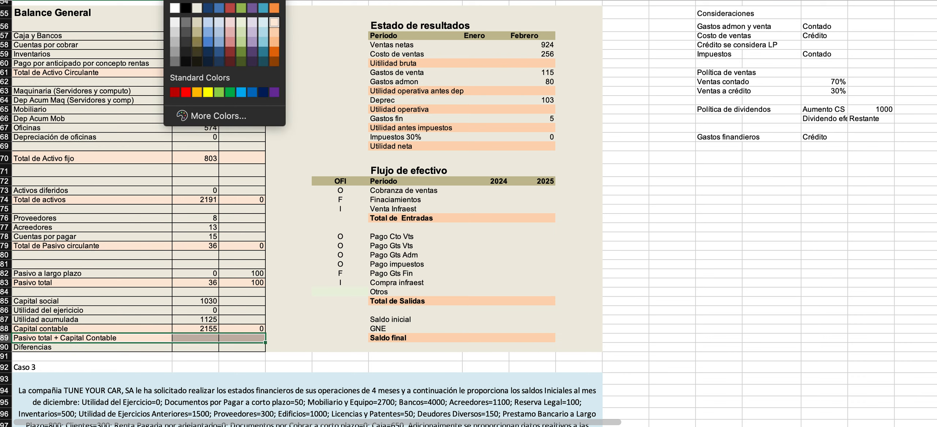
left_click(275, 35)
left_click(106, 181)
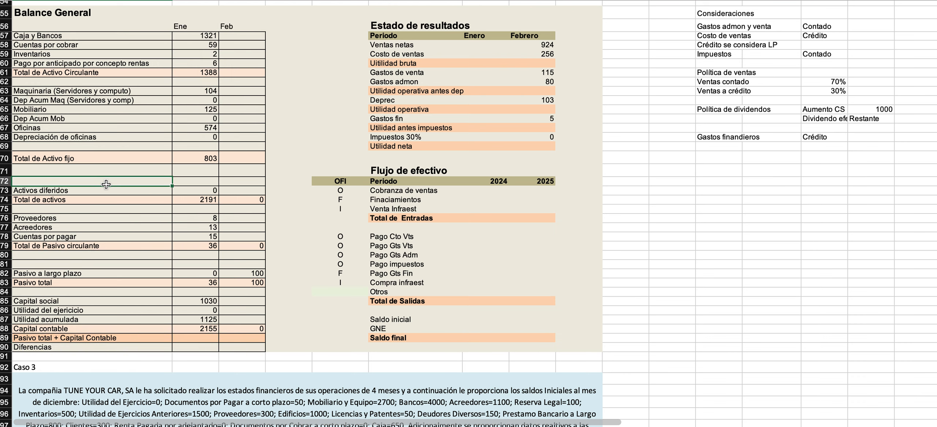
left_click(95, 158)
left_click_drag(94, 158, 230, 157)
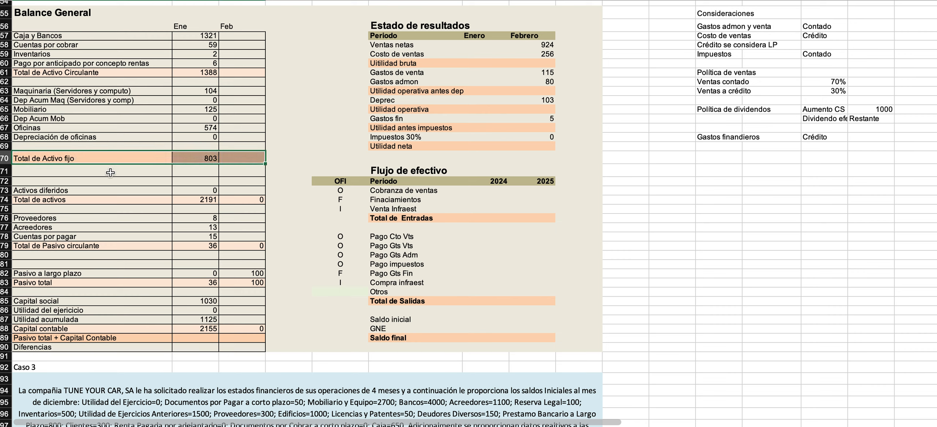
left_click(52, 337)
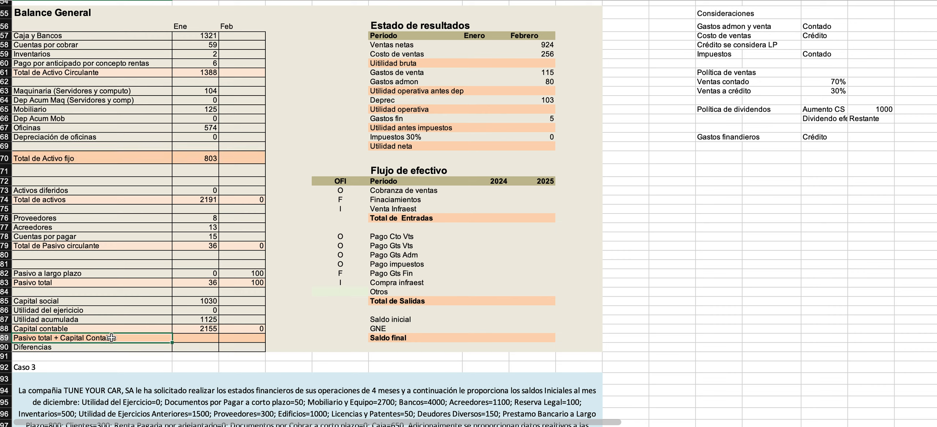
left_click(212, 338)
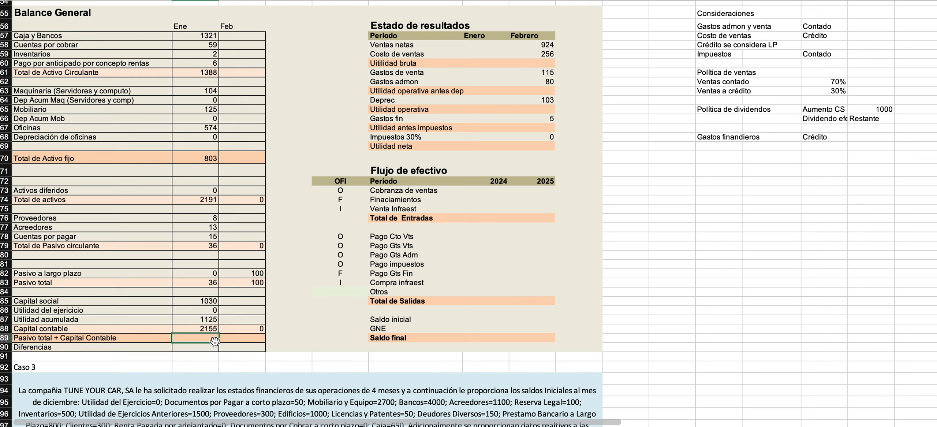
type("=")
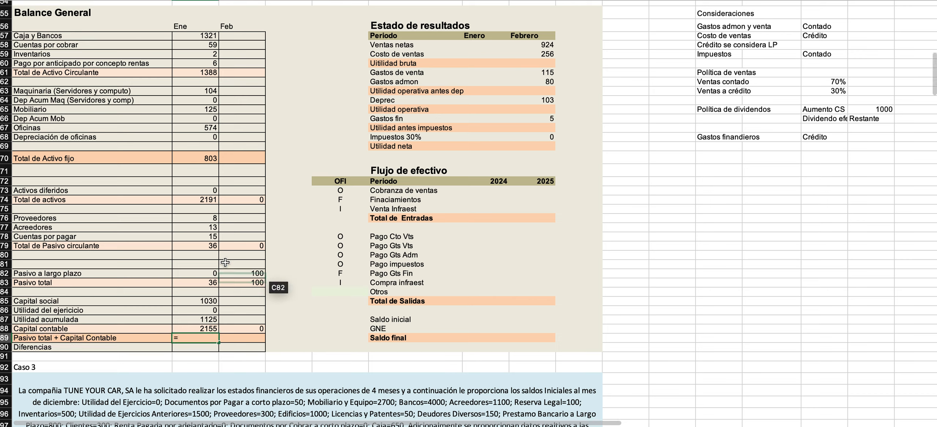
left_click(192, 202)
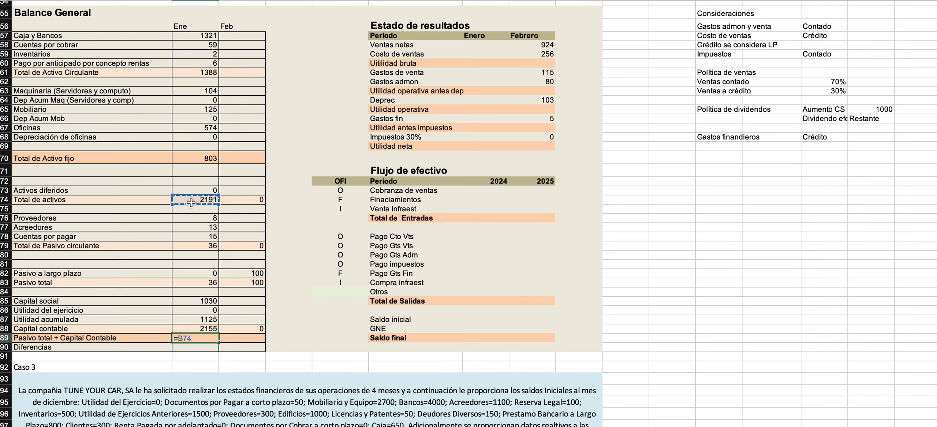
key("Escape")
Compute Ene Pasivo total + Capital Contable by adding the Pasivo total and Capital contable values.
type("=")
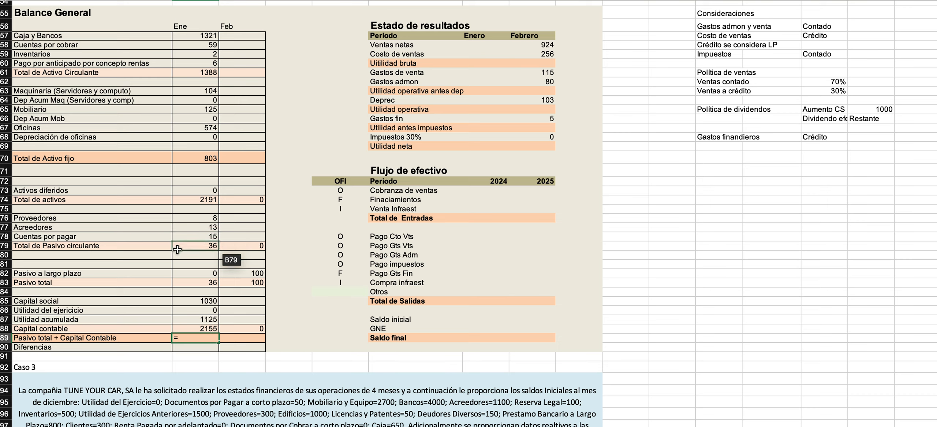
left_click(174, 279)
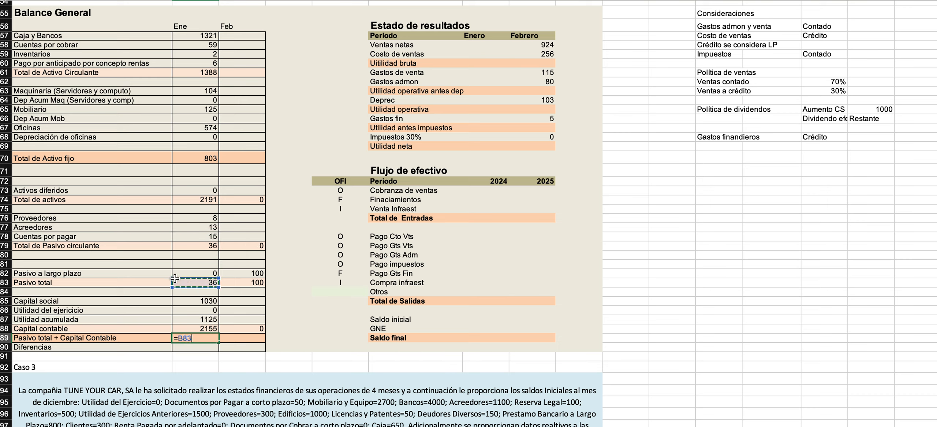
type("+")
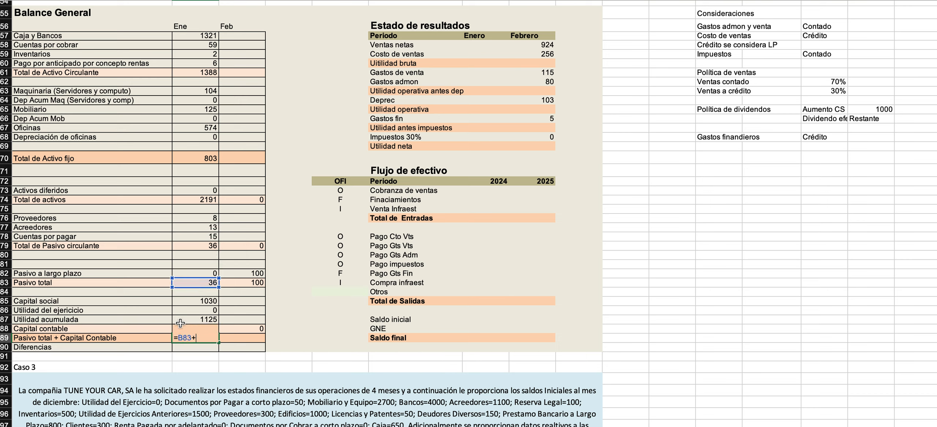
key("Up")
key("Return")
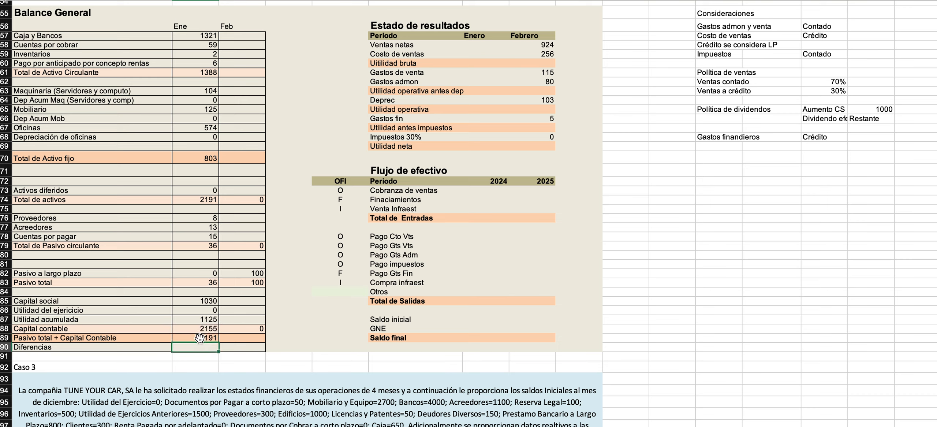
Fill the Total de Activo fijo row, from its label to Feb, with the lightest orange shade.
double_click(200, 337)
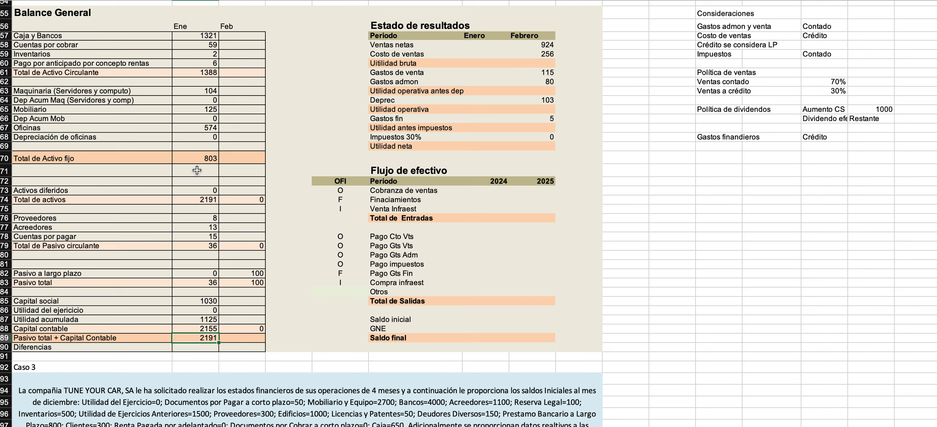
double_click(194, 158)
key("Escape")
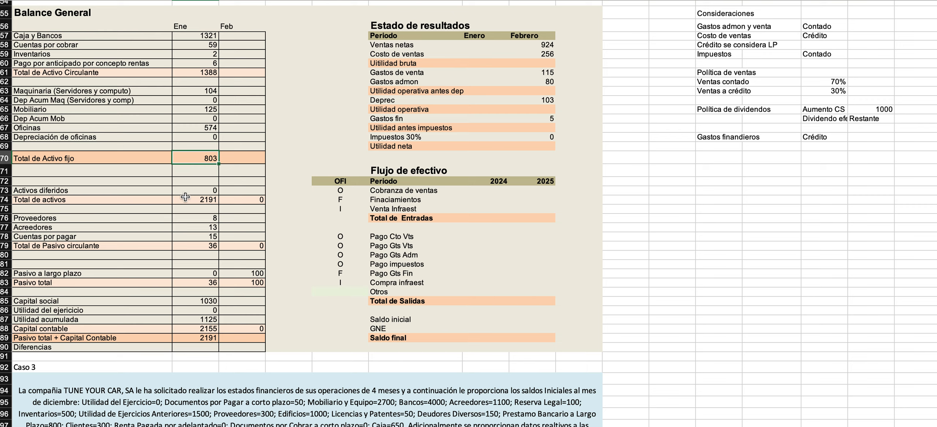
left_click(66, 157)
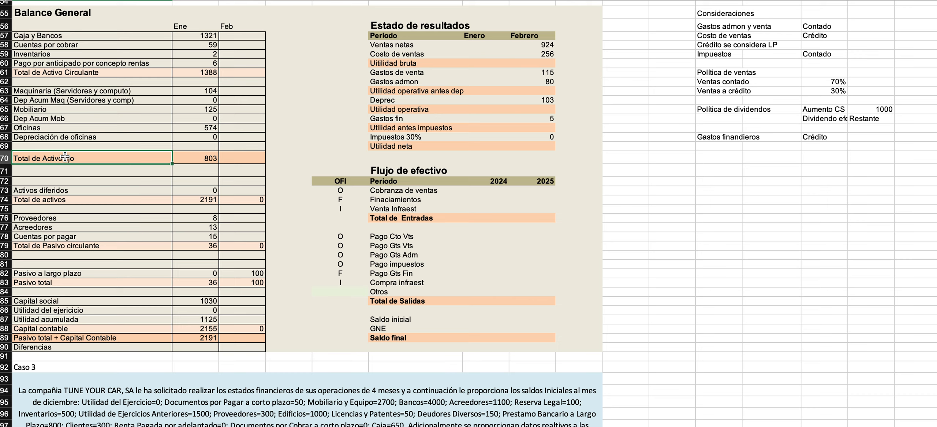
left_click_drag(55, 158, 242, 157)
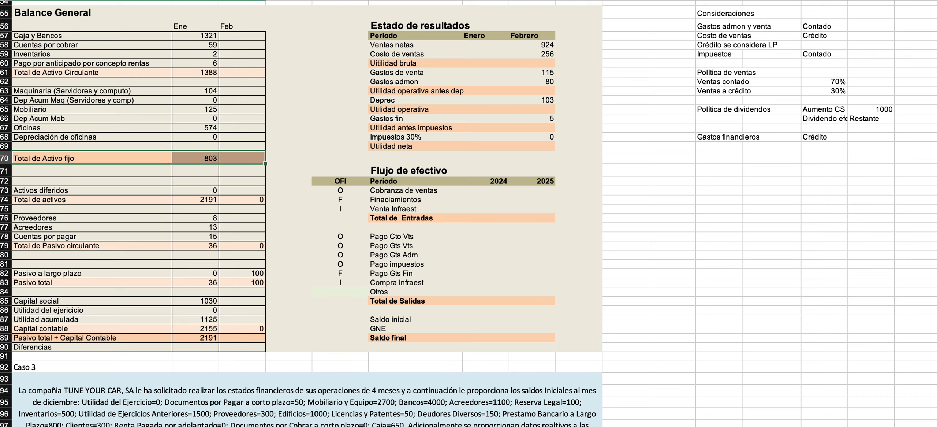
left_click(180, 1)
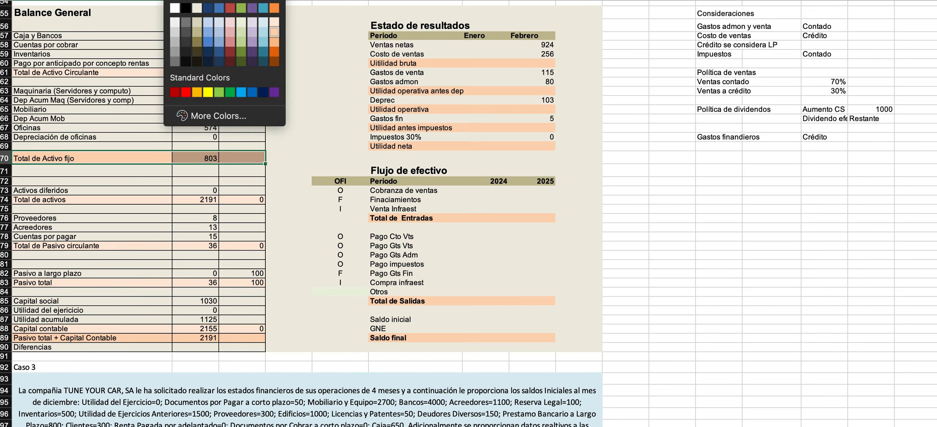
left_click(275, 21)
Fill the Total de activos row, from its label to Feb, with the next darker orange shade.
left_click(74, 200)
left_click_drag(75, 200, 234, 196)
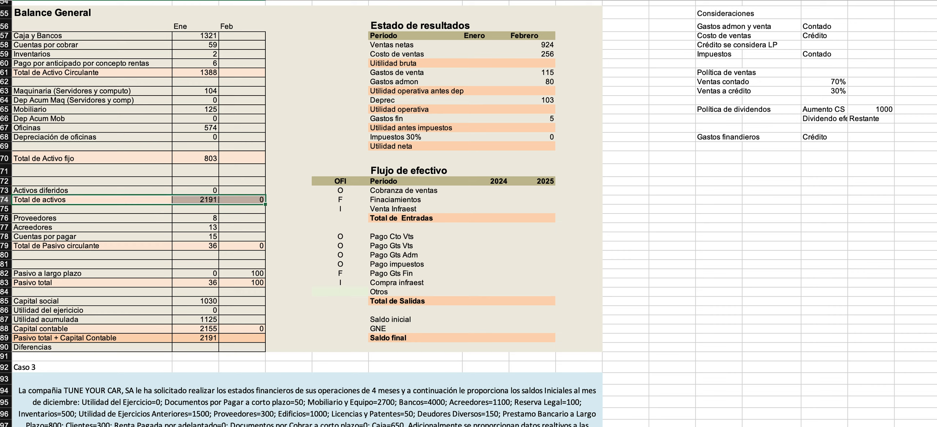
left_click(181, 0)
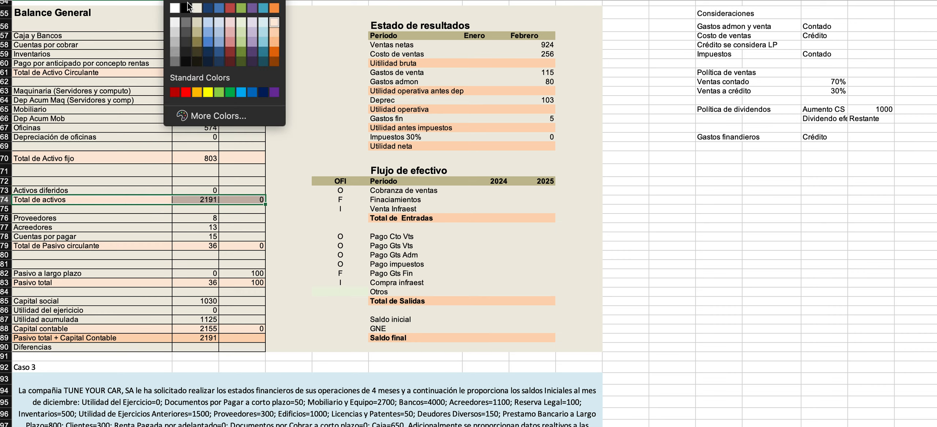
left_click(275, 33)
left_click(104, 220)
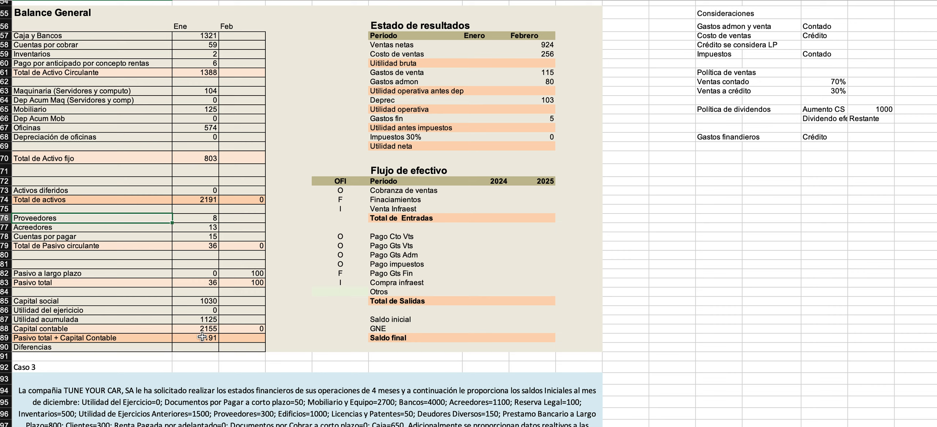
Make the Pasivo total + Capital Contable and Total de activos rows bold, from their labels to Feb.
left_click_drag(84, 339, 258, 342)
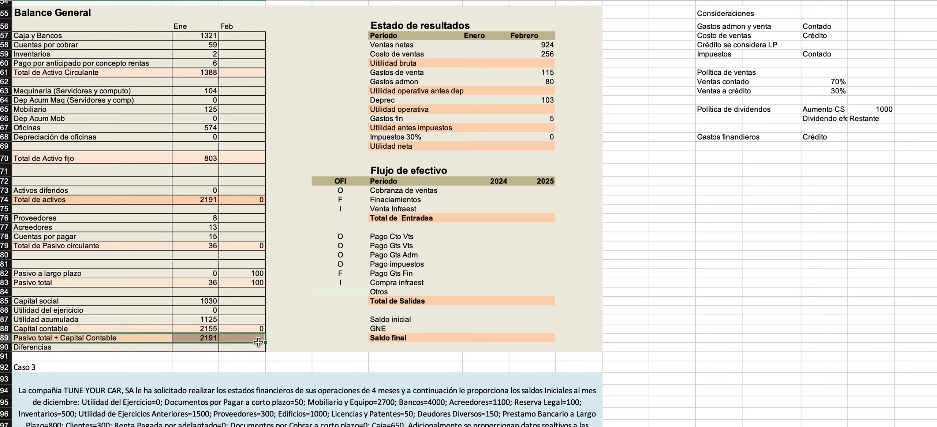
key("super+b")
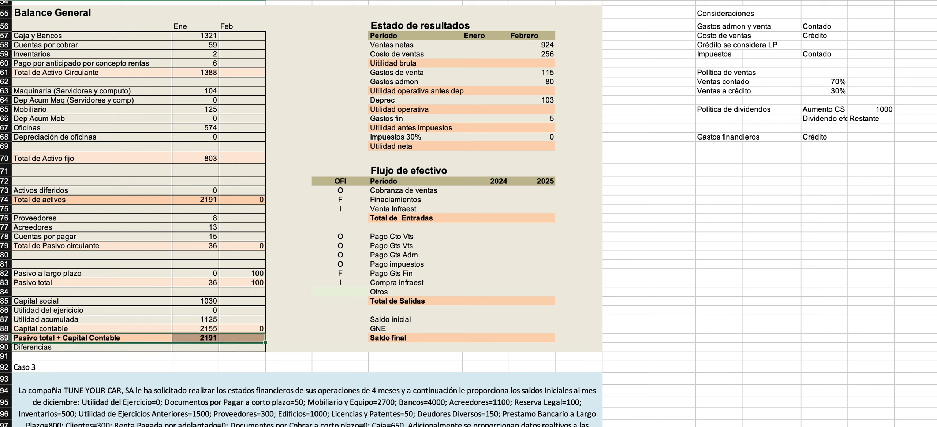
left_click(38, 200)
left_click_drag(168, 205, 239, 201)
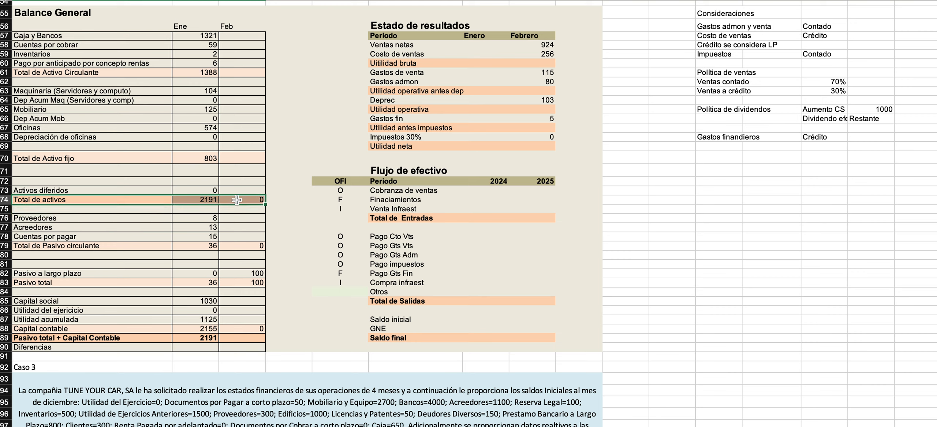
key("super+b")
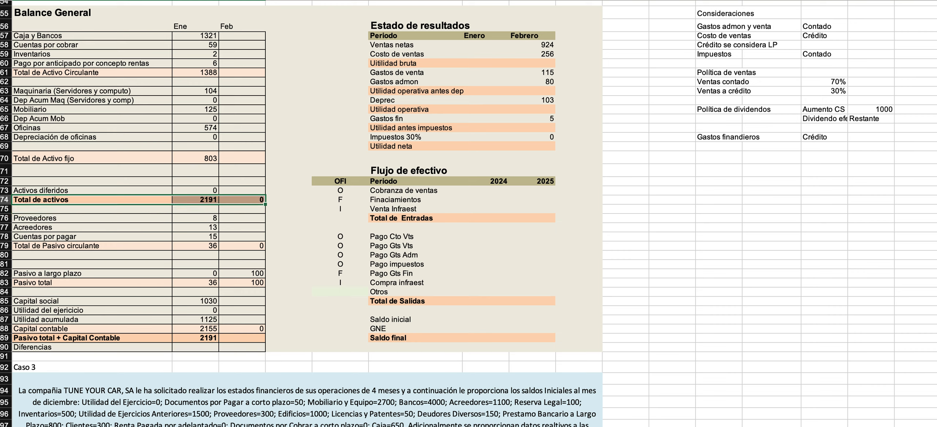
left_click_drag(78, 338, 262, 342)
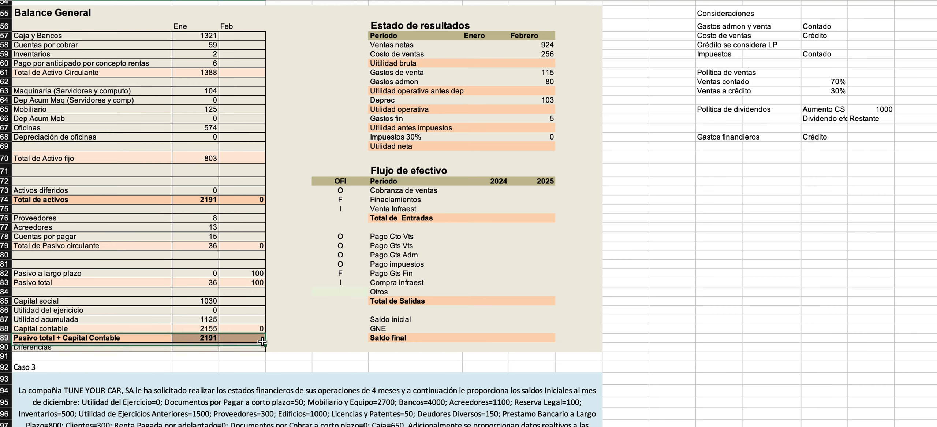
Compute Ene Diferencias as Total de activos minus Pasivo total + Capital Contable, and copy the formula to Feb.
left_click(198, 349)
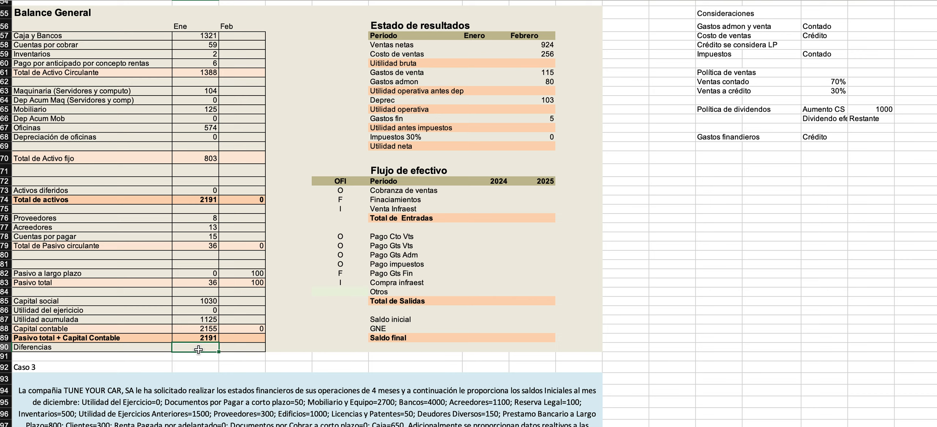
type("=")
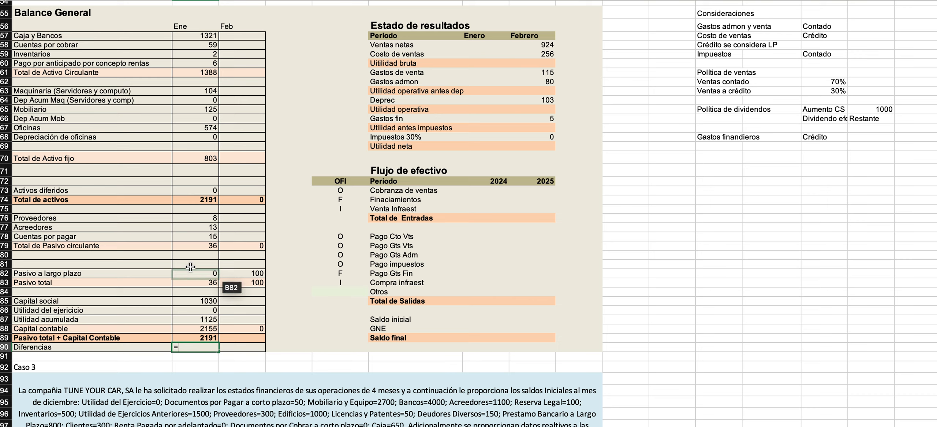
left_click(190, 200)
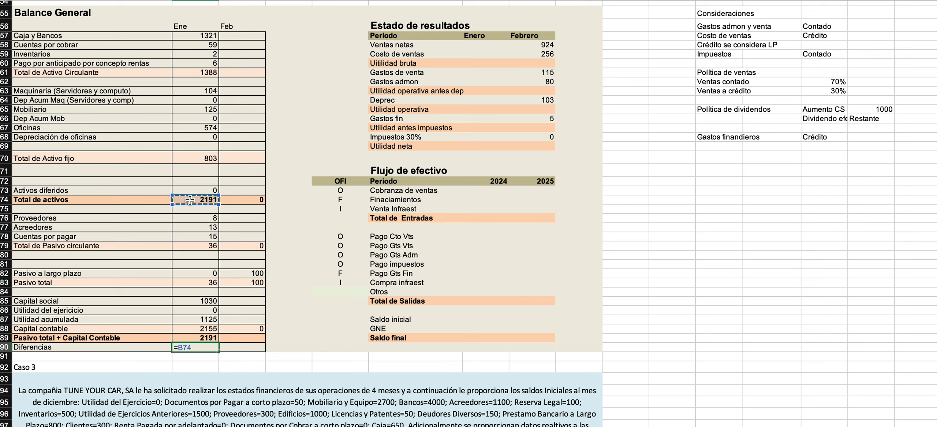
type("-")
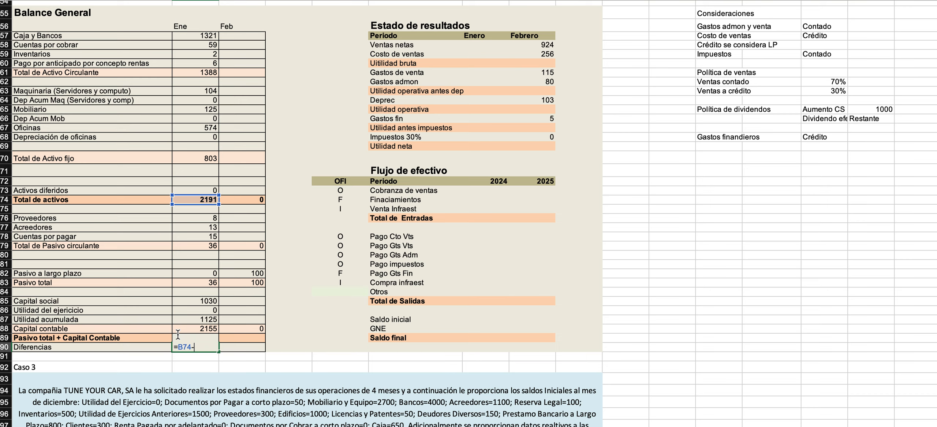
left_click(157, 337)
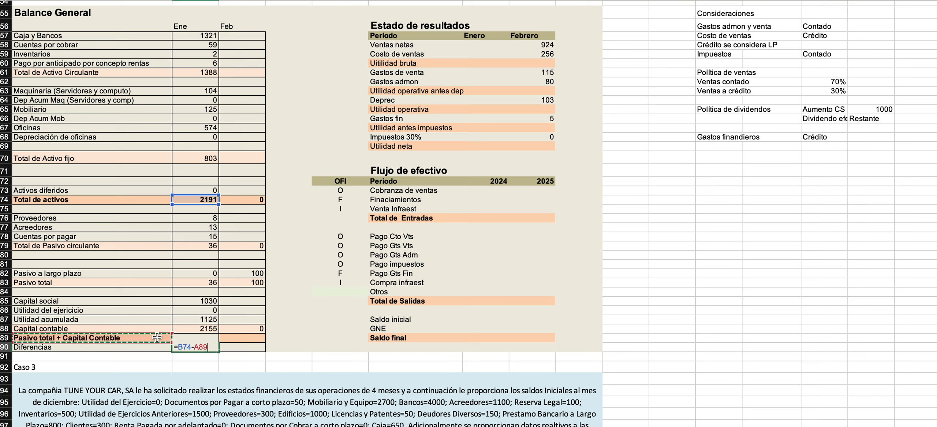
key("Right")
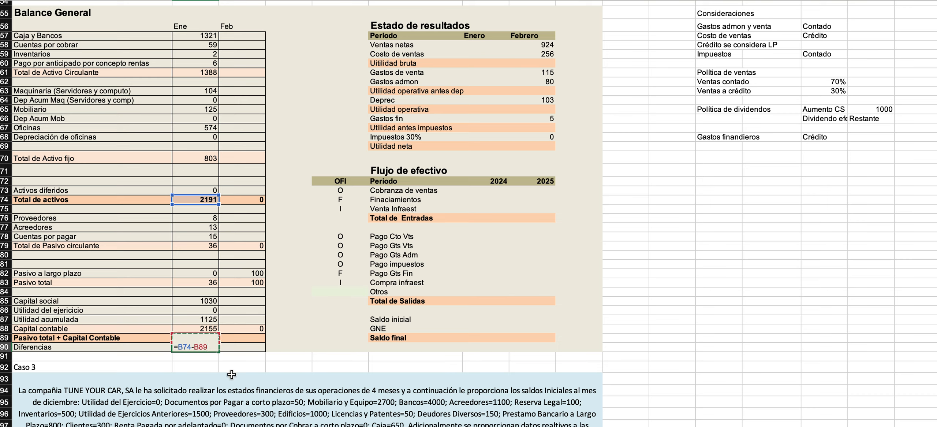
key("Return")
left_click(205, 348)
left_click_drag(219, 353, 263, 351)
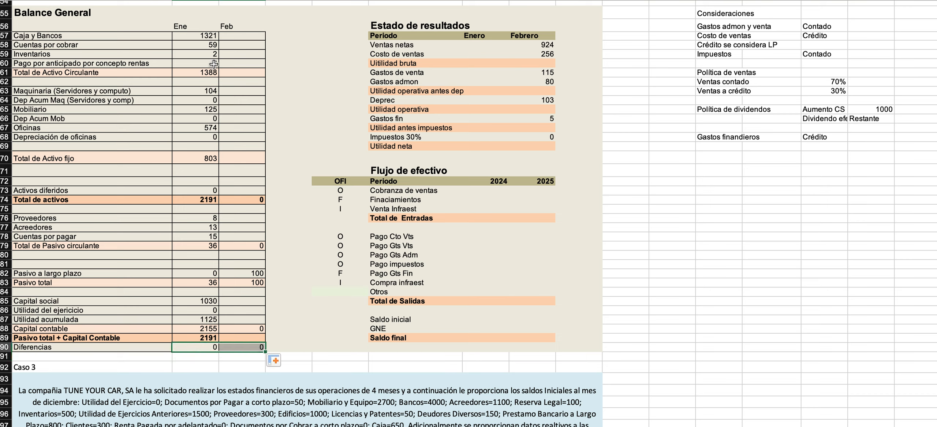
left_click_drag(197, 36, 202, 337)
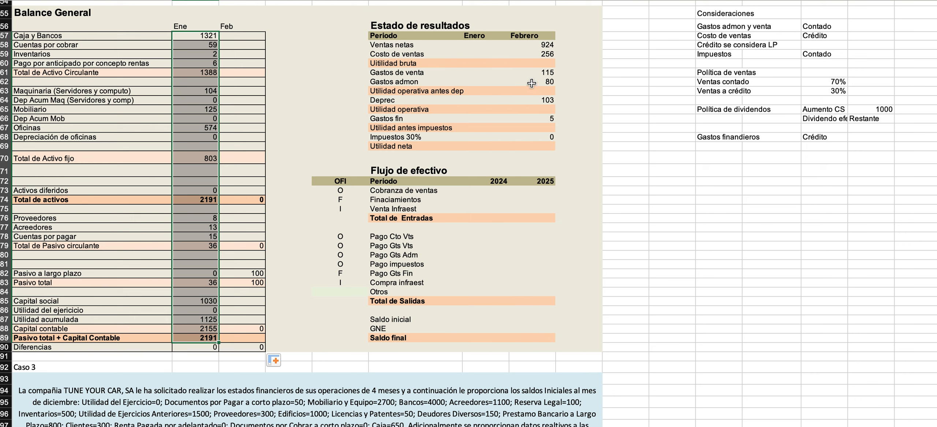
Compute Febrero Uitilidad bruta in Estado de resultados as Ventas netas minus Costo de ventas.
left_click(526, 63)
type("=su")
key("Escape")
key("Escape")
type("=")
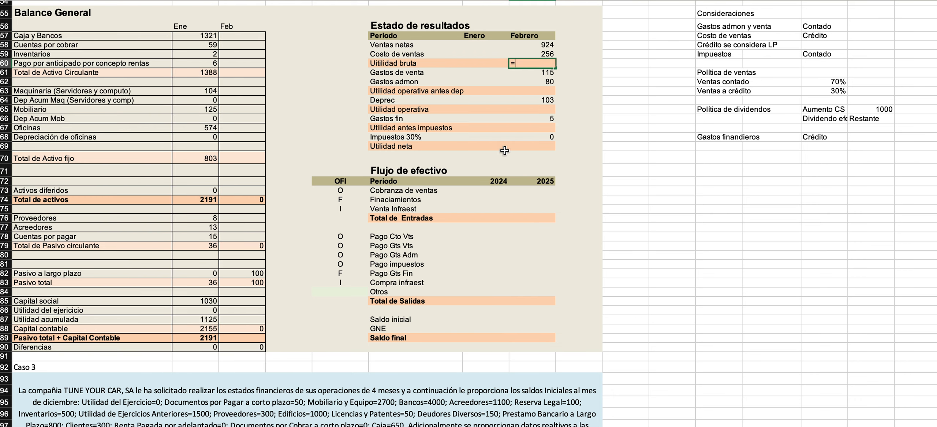
key("Up")
key("Up")
type("-")
key("Up")
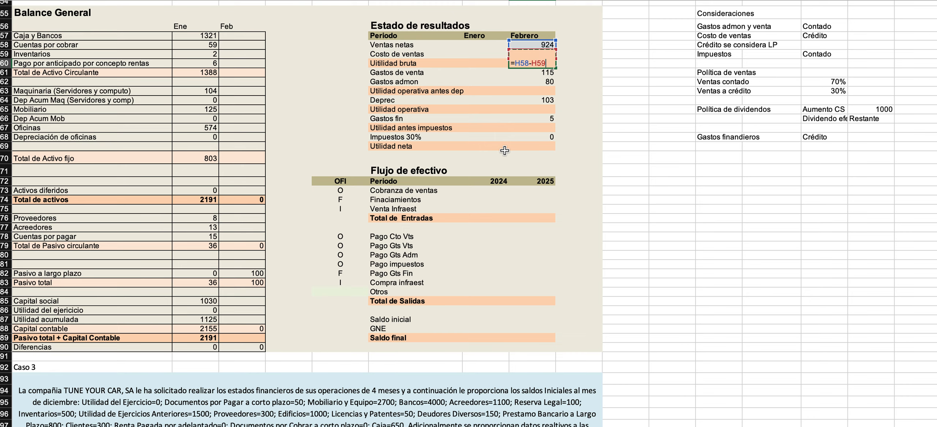
key("Return")
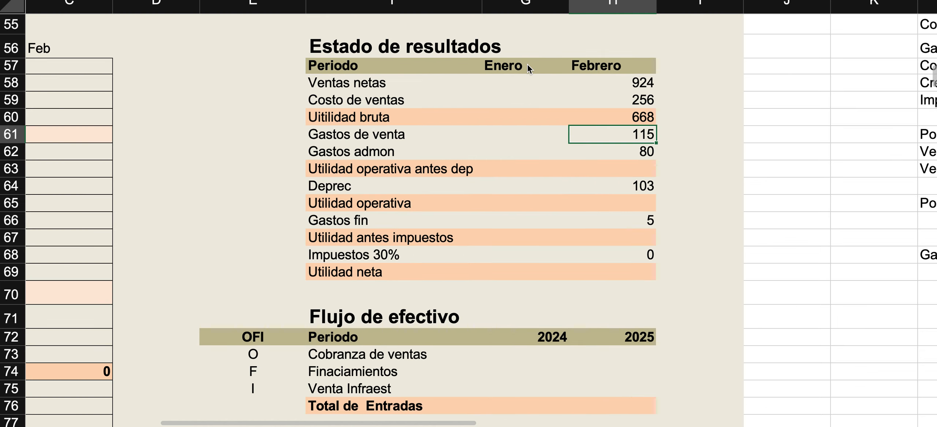
Compute Febrero Utilidad operativa antes dep as Uitilidad bruta minus Gastos de venta and Gastos admon.
left_click(630, 166)
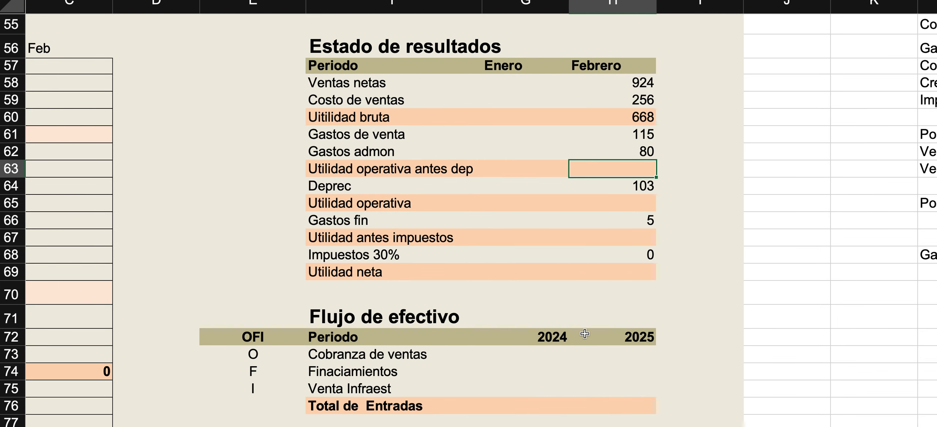
type("=")
key("Up")
key("Up")
key("Up")
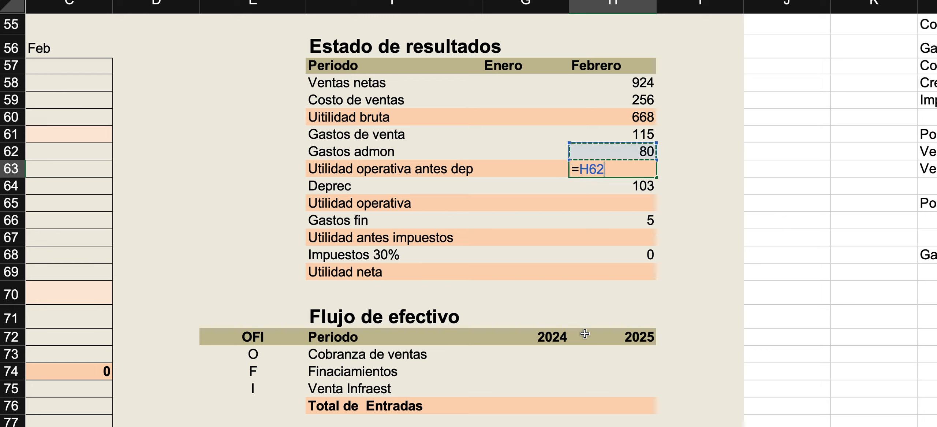
type("-")
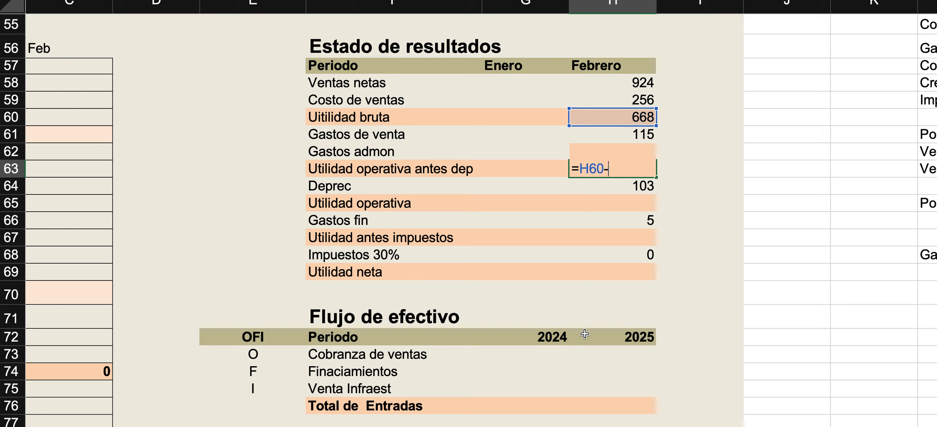
key("Up")
key("Up")
type("-")
key("Up")
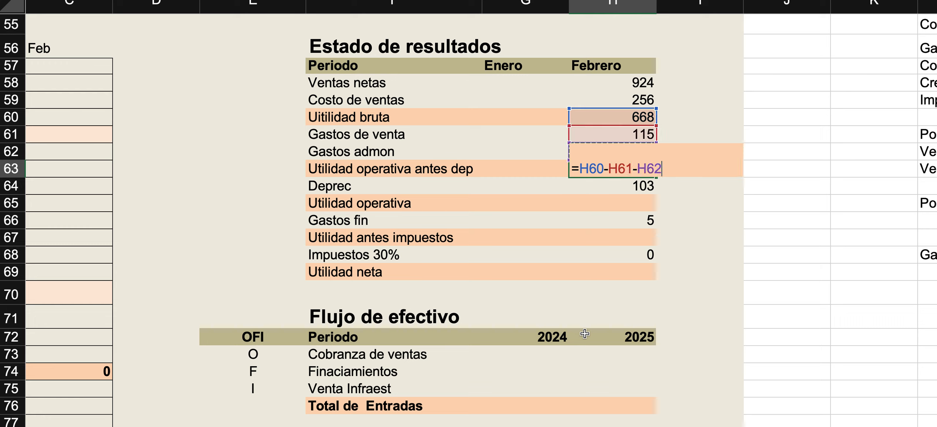
key("Return")
left_click(614, 169)
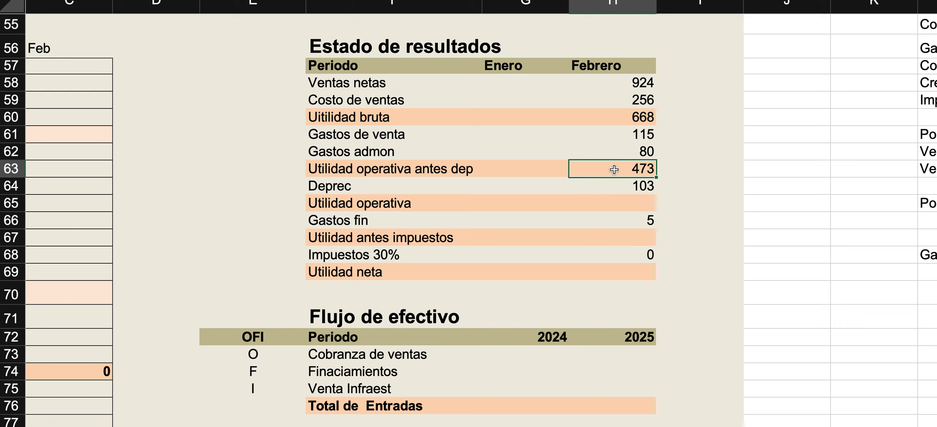
double_click(614, 169)
key("Escape")
Compute Febrero Utilidad operativa as Utilidad operativa antes dep minus Deprec, and check its formula.
left_click(602, 185)
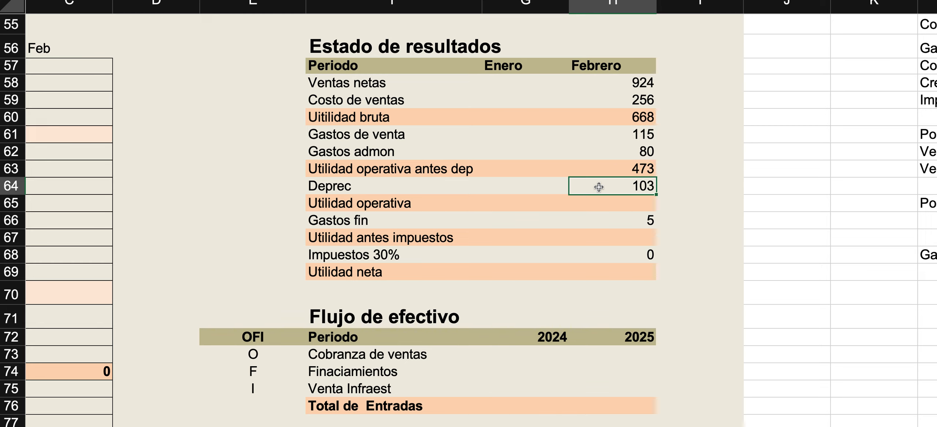
left_click(606, 202)
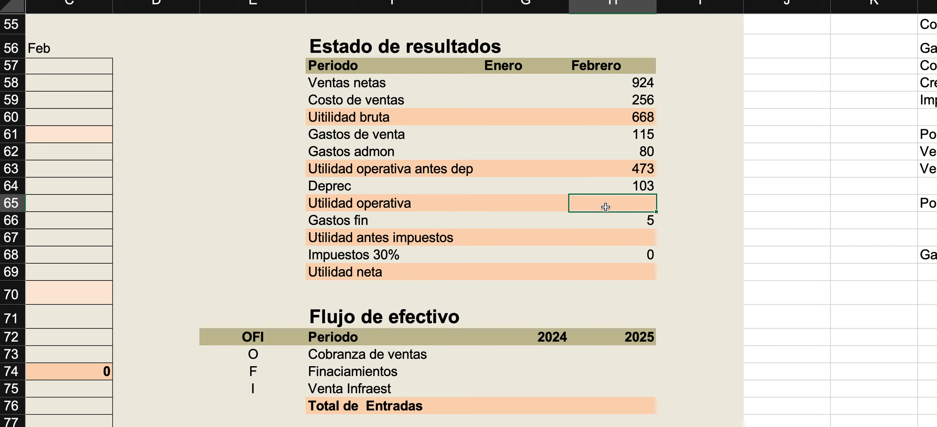
type("=")
key("Up")
key("Up")
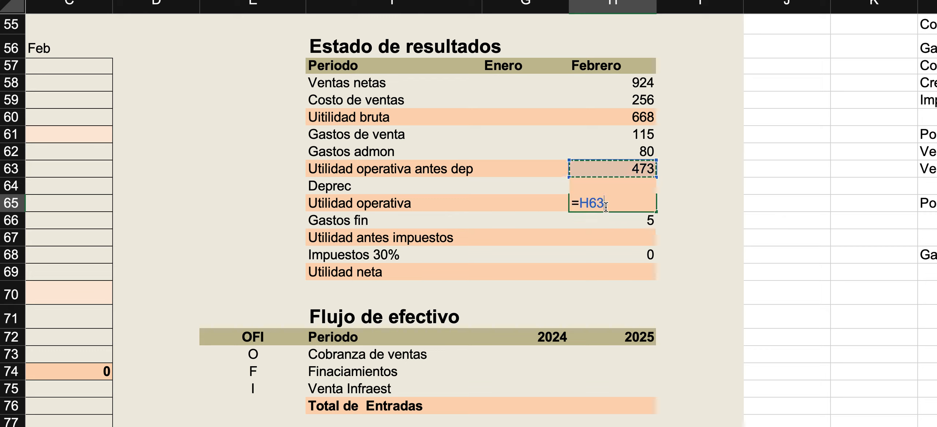
type("-")
key("Up")
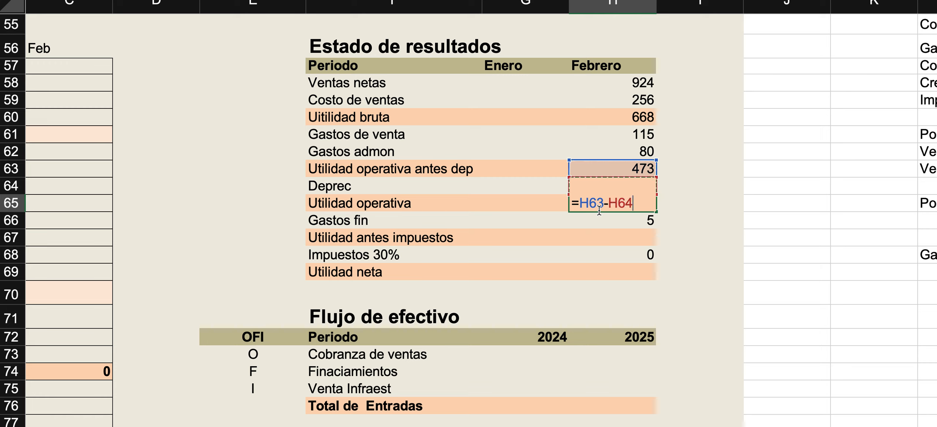
key("Return")
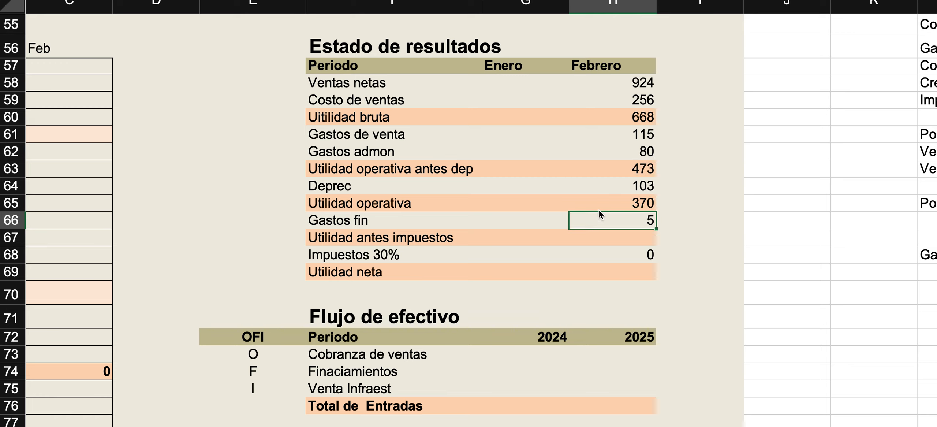
double_click(615, 201)
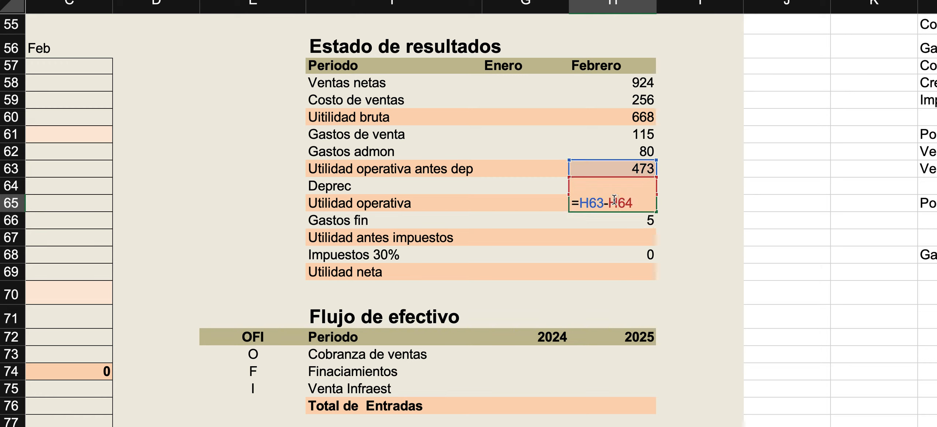
Review the Balance General accounts alongside the Estado de resultados lines.
key("Escape")
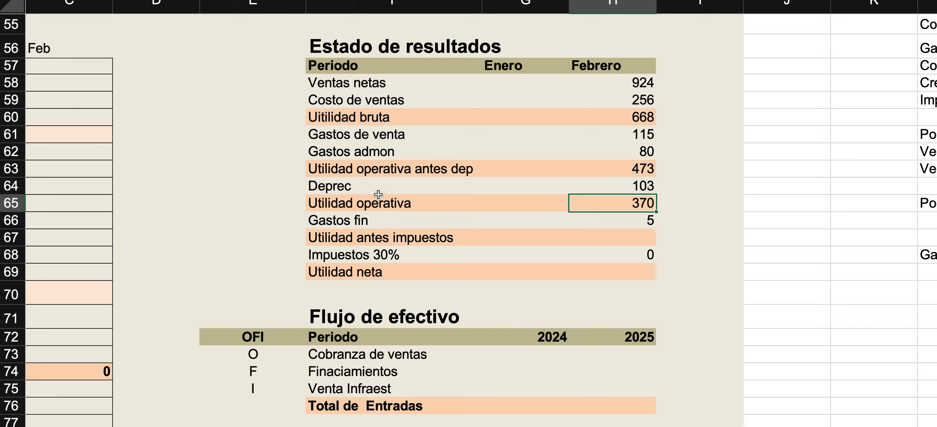
left_click(254, 105)
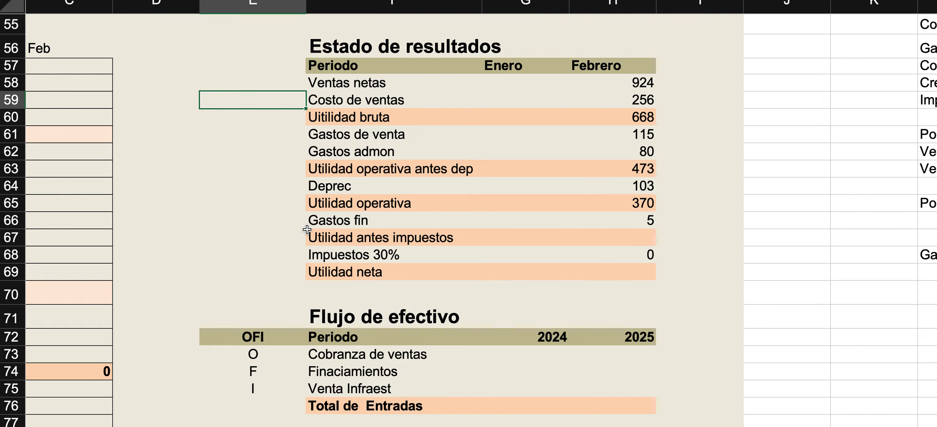
scroll(308, 230, "left", 6)
scroll(308, 230, "down", 1)
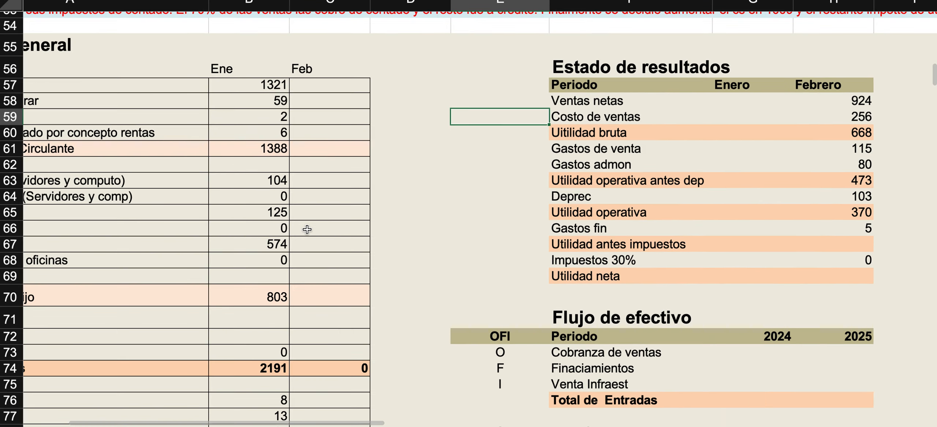
scroll(307, 229, "down", 1)
scroll(307, 229, "left", 3)
scroll(238, 215, "right", 4)
scroll(239, 214, "left", 3)
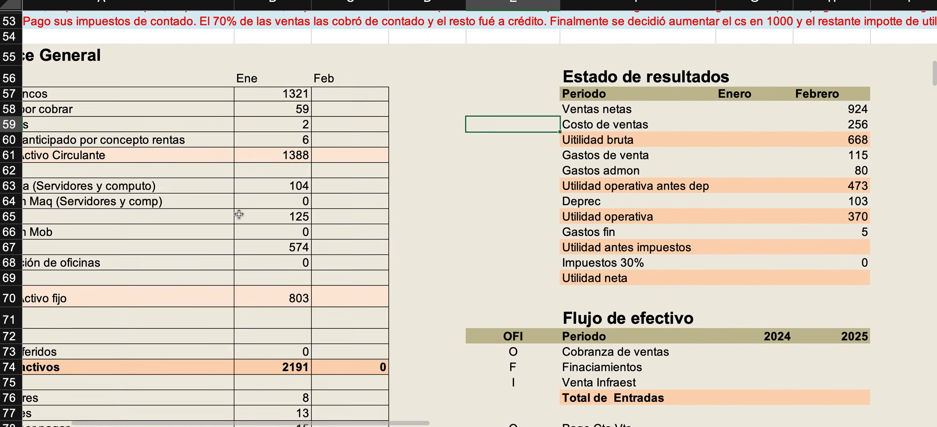
scroll(239, 214, "left", 2)
left_click(88, 111)
left_click_drag(88, 111, 106, 190)
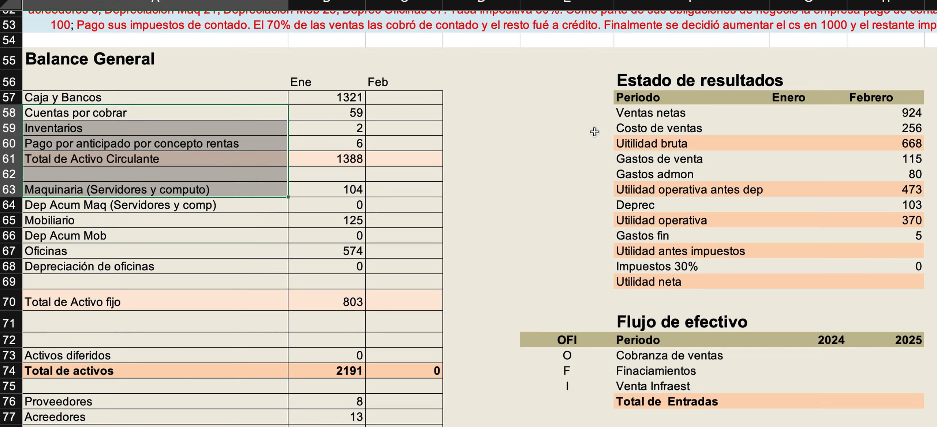
left_click(574, 127)
scroll(639, 167, "right", 6)
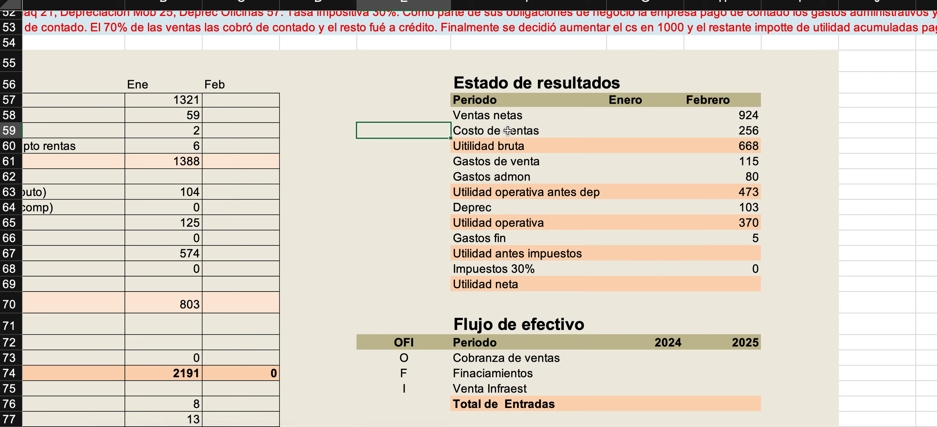
Review the Estado de resultados lines from Ventas netas down and inspect the formula behind Febrero Deprec.
left_click_drag(500, 117, 703, 117)
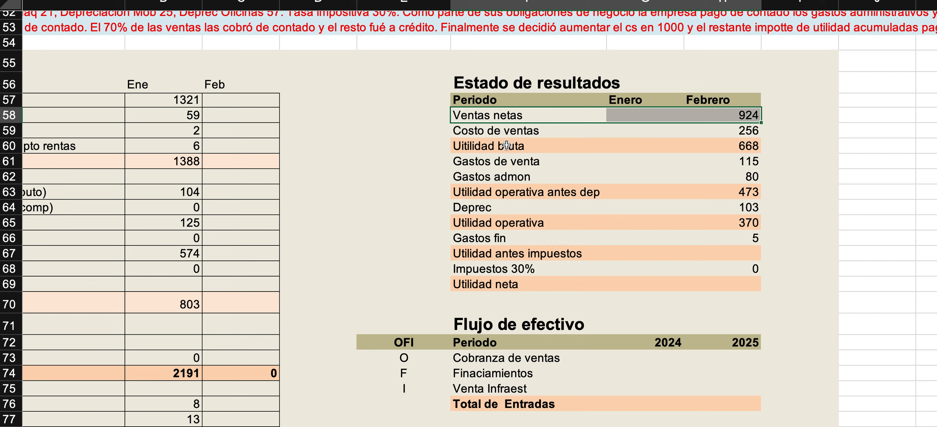
left_click(498, 160)
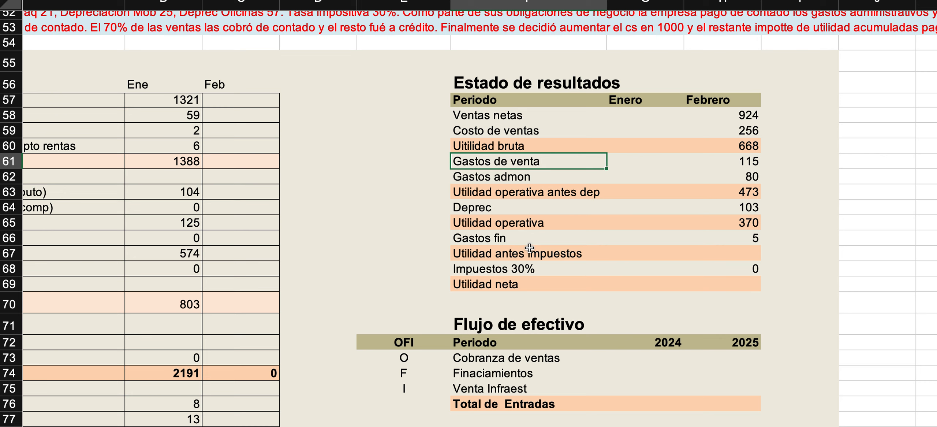
left_click(503, 207)
double_click(720, 203)
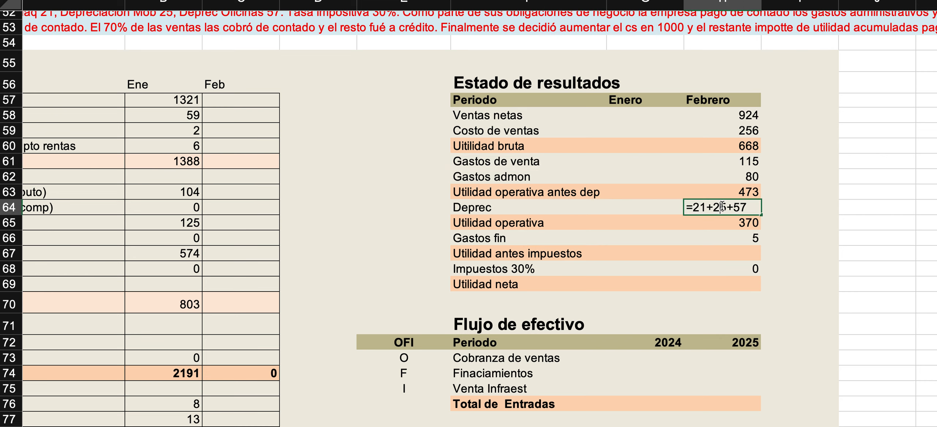
key("Escape")
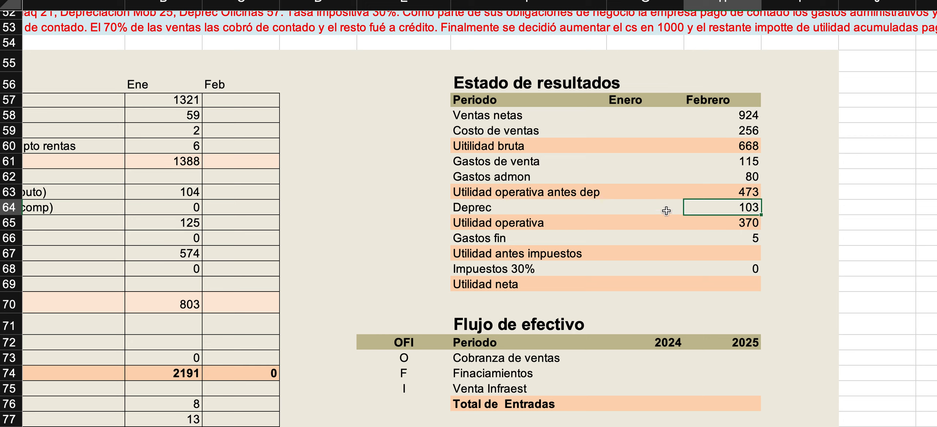
Compute Febrero Utilidad antes impuestos as Utilidad operativa minus Gastos fin.
left_click(704, 259)
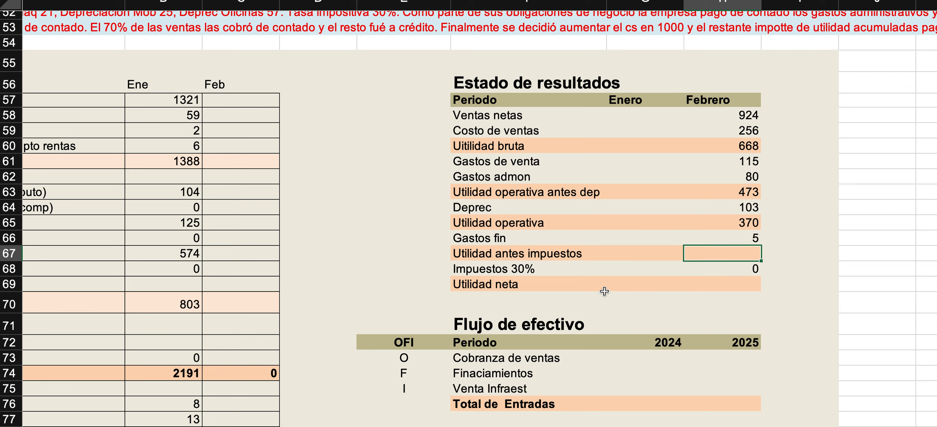
type("=")
key("Up")
key("Up")
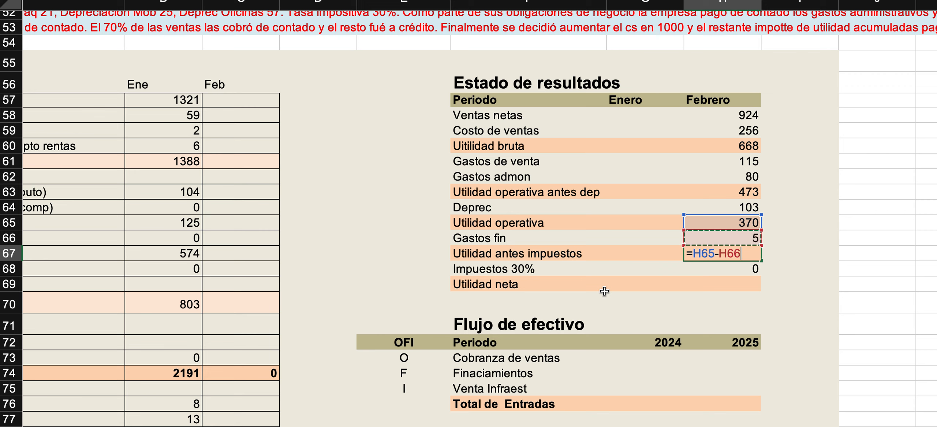
key("Return")
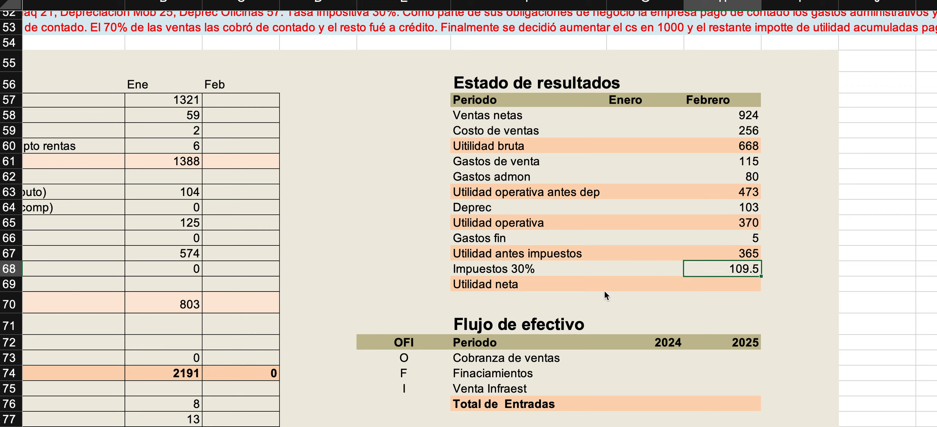
Compute Febrero Utilidad neta as Utilidad antes impuestos minus Impuestos 30%.
left_click(725, 289)
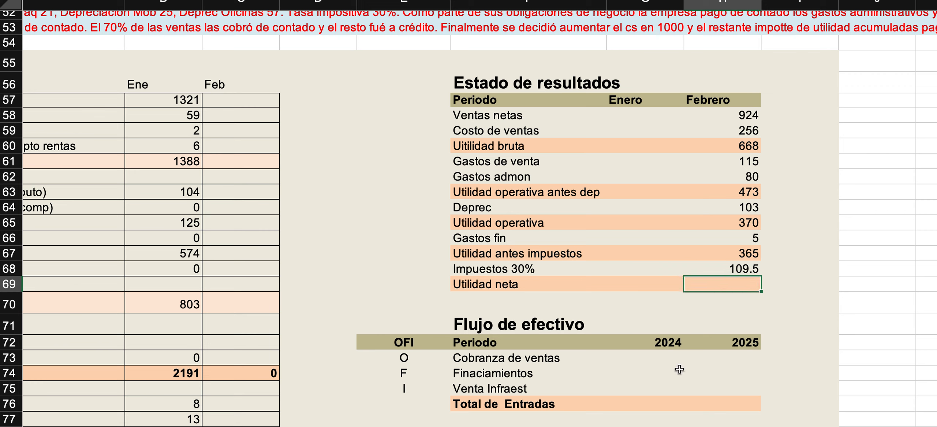
type("=")
key("Up")
key("Up")
type("-")
key("Up")
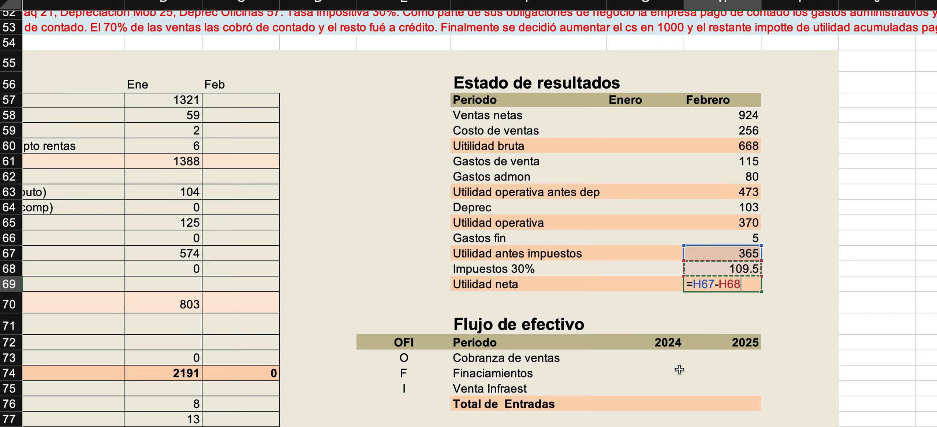
key("Return")
key("Up")
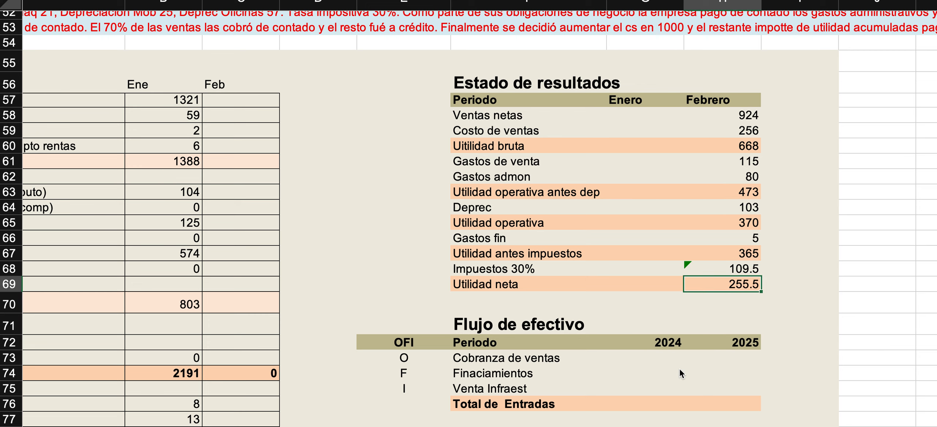
Review the Flujo de efectivo layout and the Consideraciones for Gastos admon y venta and Costo de ventas.
scroll(655, 279, "down", 5)
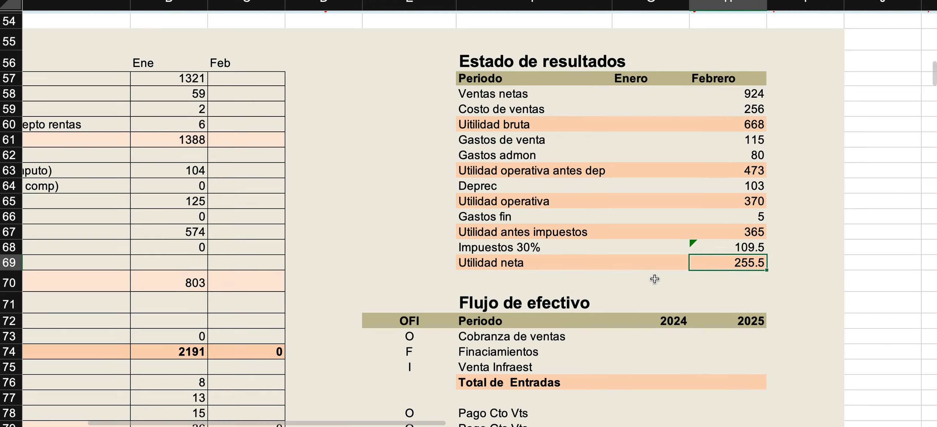
scroll(655, 279, "down", 3, "ctrl")
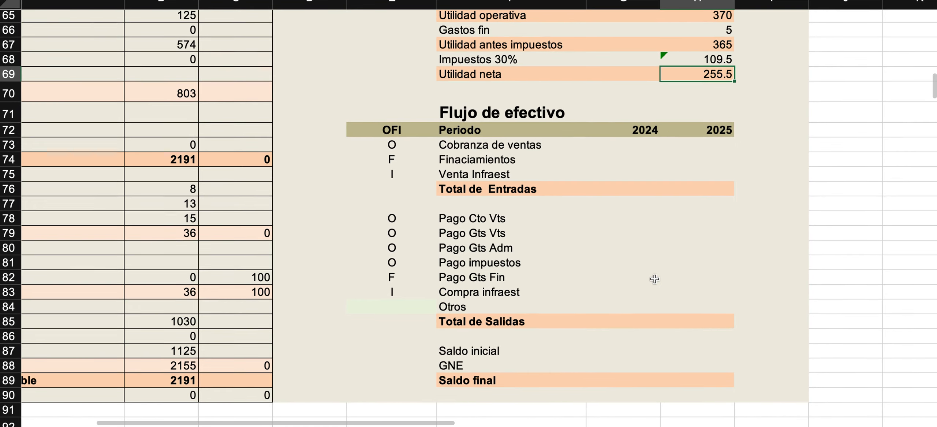
scroll(655, 282, "down", 3, "ctrl")
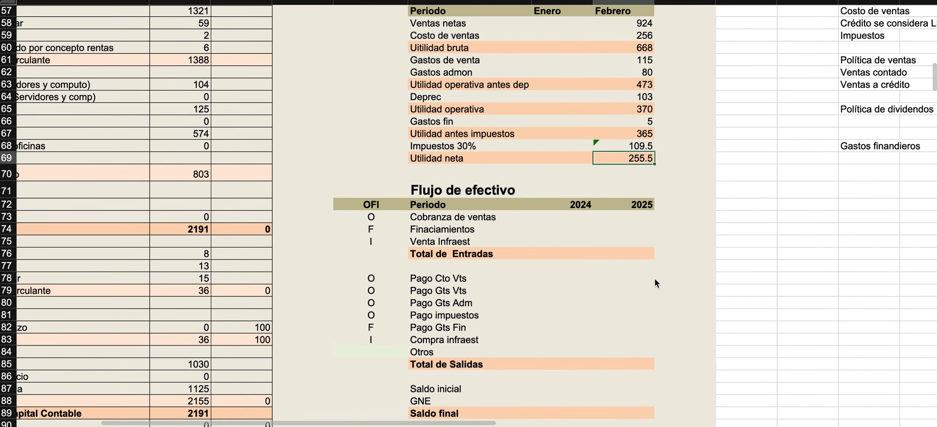
scroll(654, 278, "down", 2)
scroll(655, 278, "left", 2)
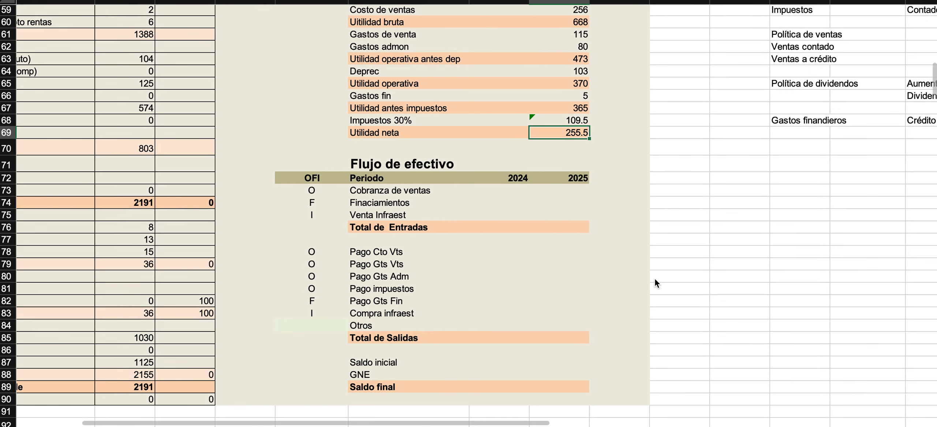
scroll(655, 278, "up", 3)
scroll(654, 278, "right", 2)
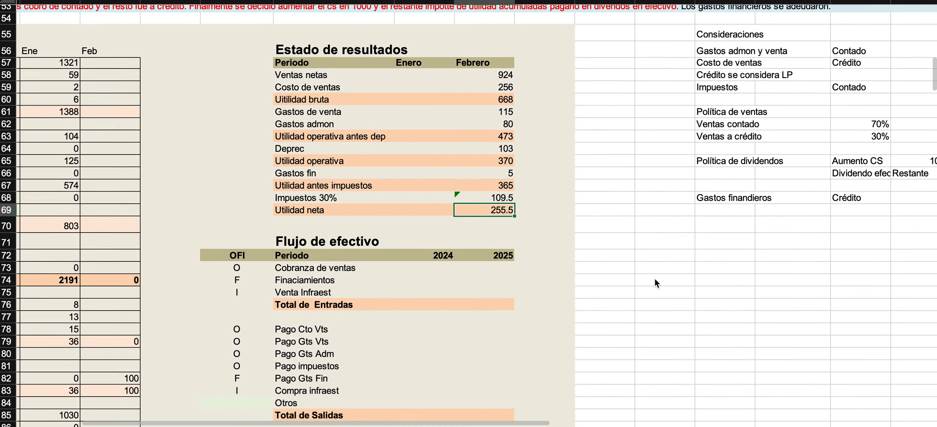
scroll(655, 278, "up", 1)
scroll(655, 278, "right", 1)
scroll(654, 278, "right", 3)
left_click_drag(588, 68, 695, 65)
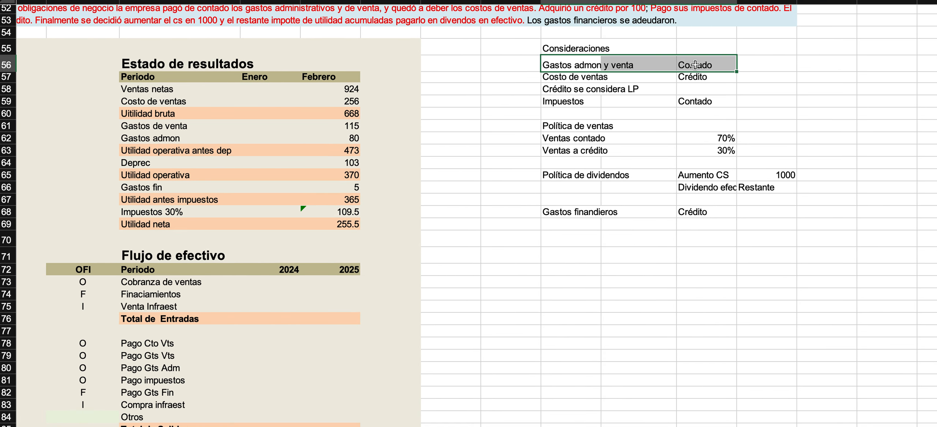
left_click_drag(591, 79, 690, 79)
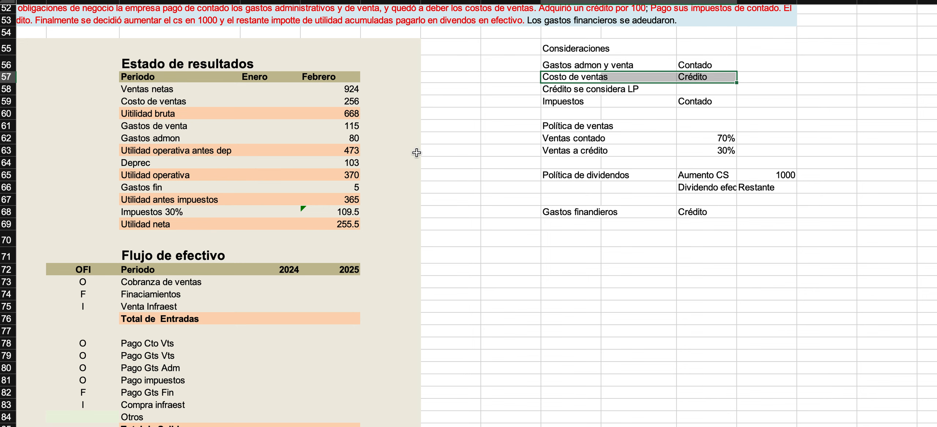
Replace the Flujo de efectivo period headings with Enero and Febrero, copied from the Estado de resultados header.
scroll(416, 153, "down", 5)
scroll(417, 153, "left", 3)
left_click(389, 199)
scroll(404, 274, "up", 5)
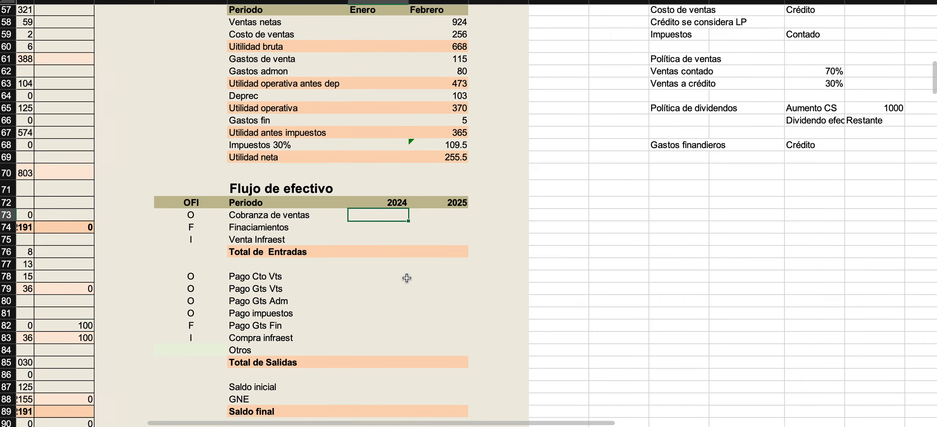
scroll(407, 278, "up", 1)
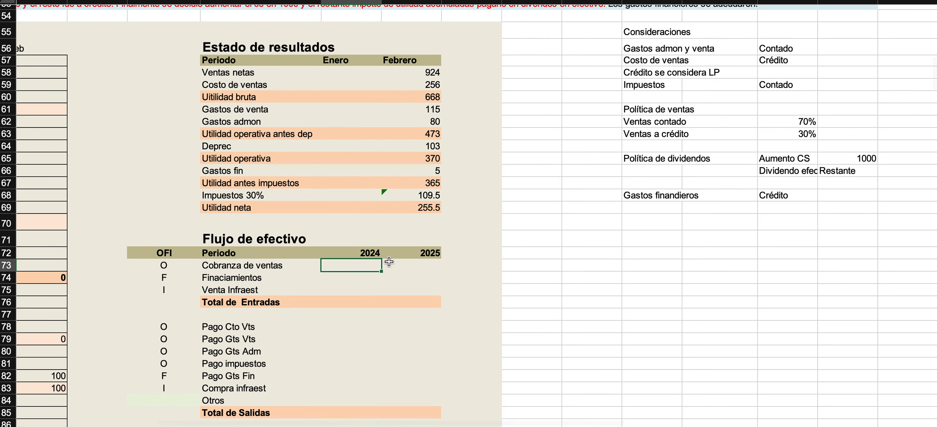
left_click(397, 266)
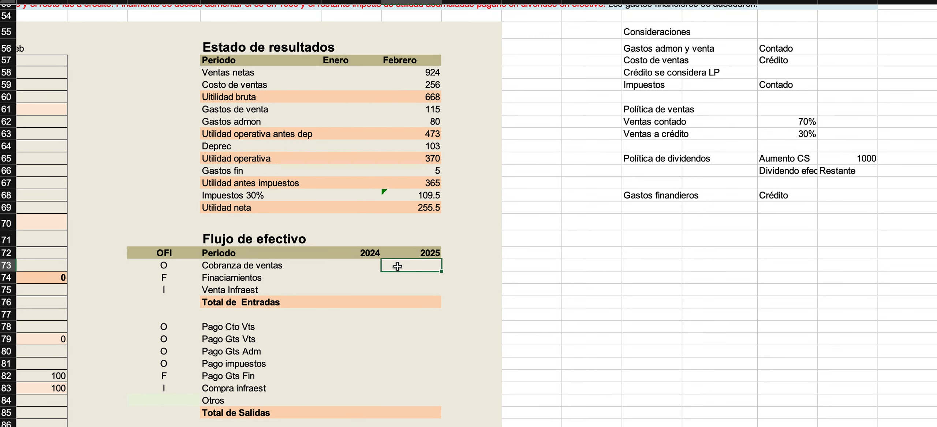
left_click(375, 251)
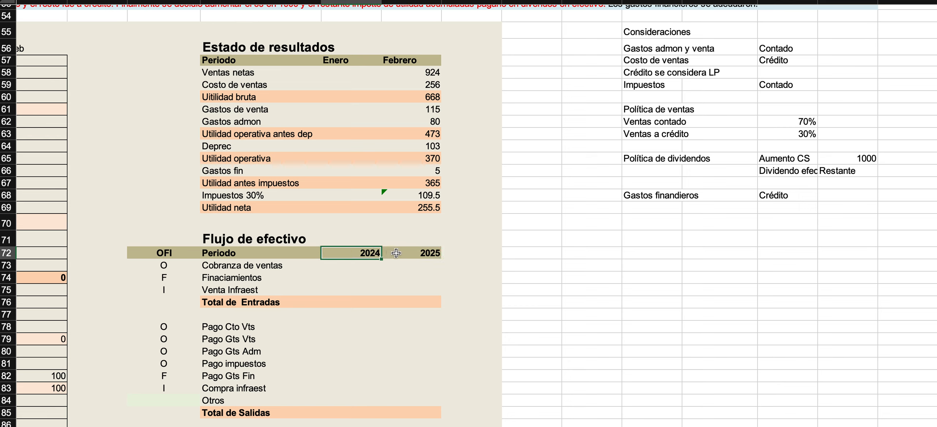
left_click_drag(334, 60, 398, 56)
key("super+c")
left_click(344, 251)
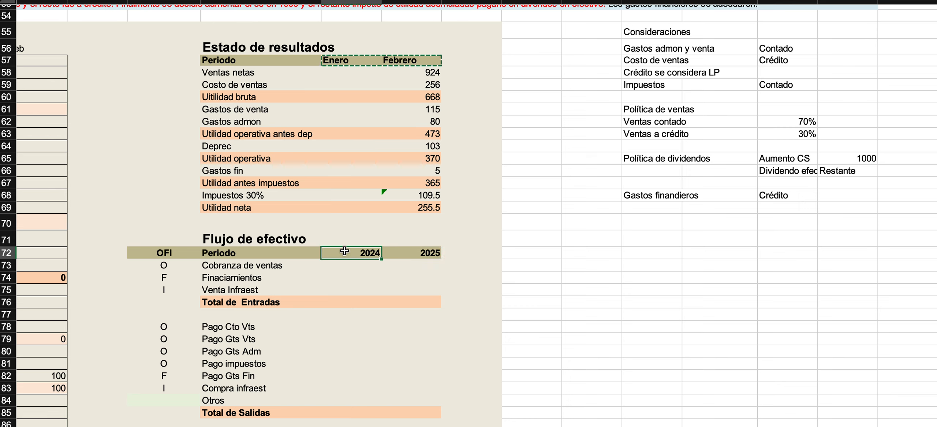
key("super+v")
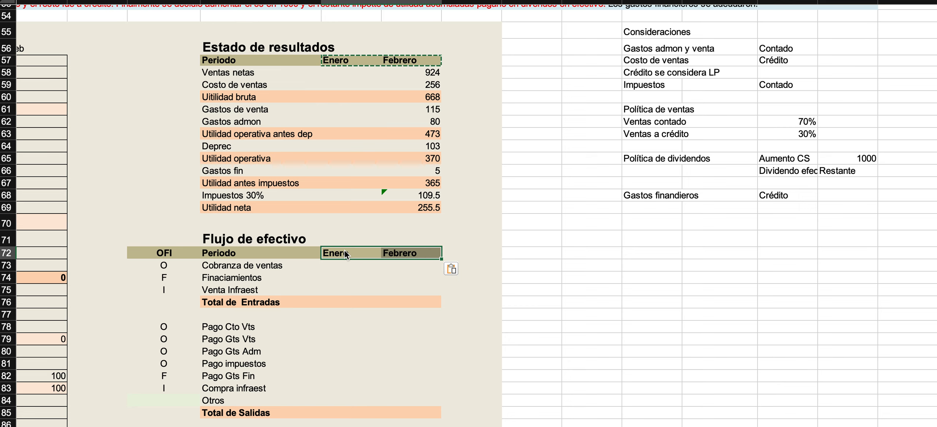
For Febrero Cobranza de ventas, examine the Política de ventas cash and credit shares and Cuentas por cobrar in the Balance General.
left_click(360, 266)
key("Right")
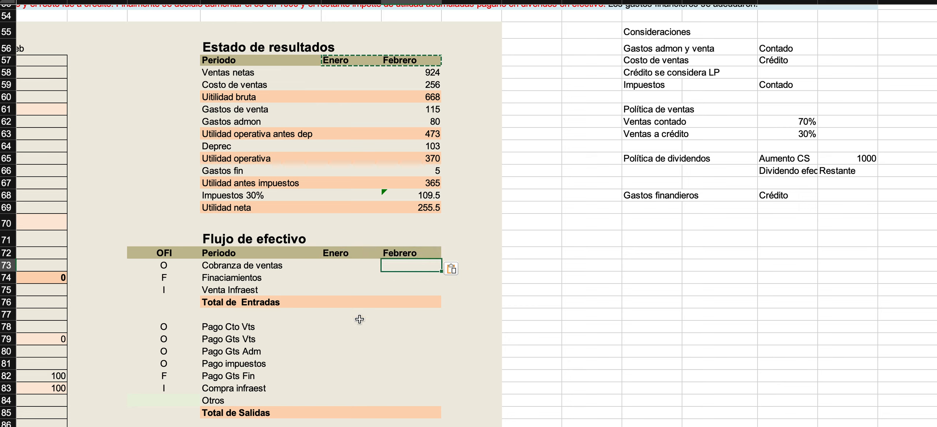
left_click(655, 124)
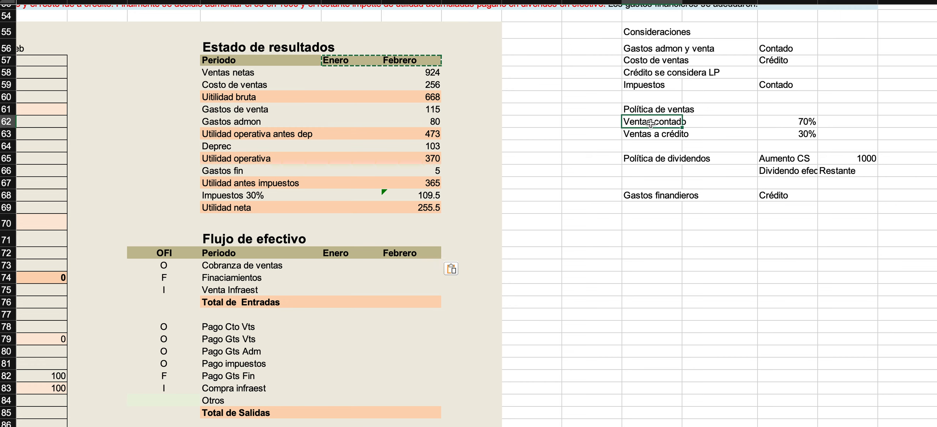
left_click_drag(676, 123, 780, 119)
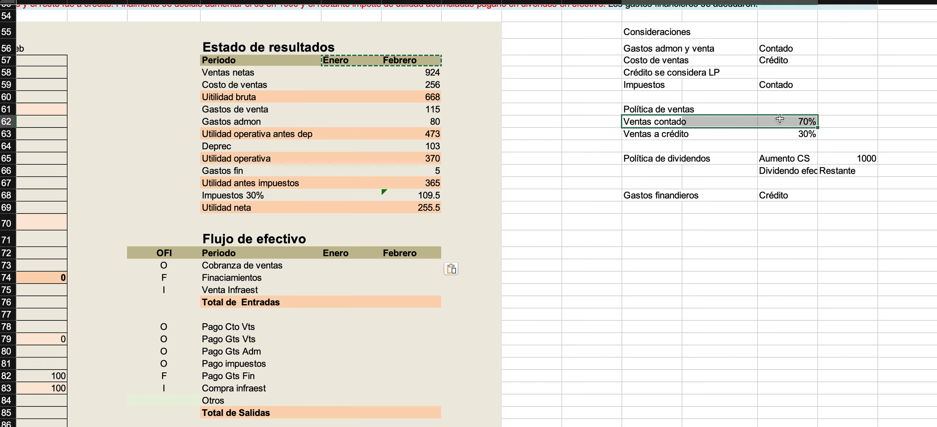
left_click(777, 120)
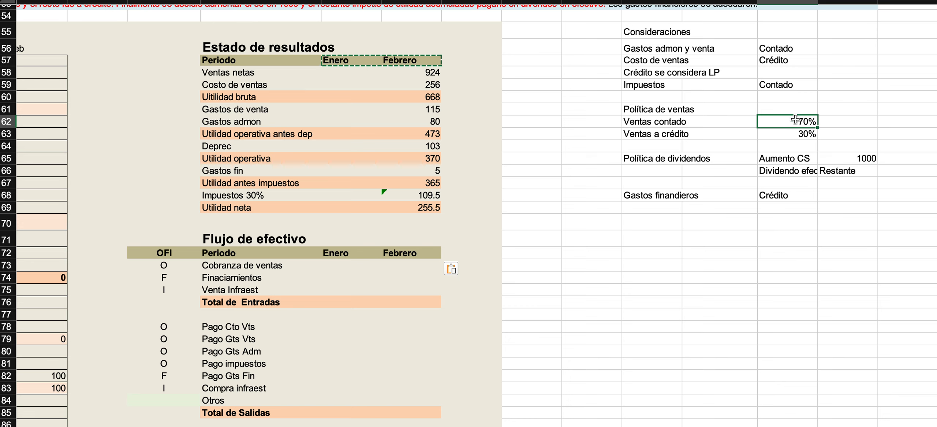
left_click(672, 135)
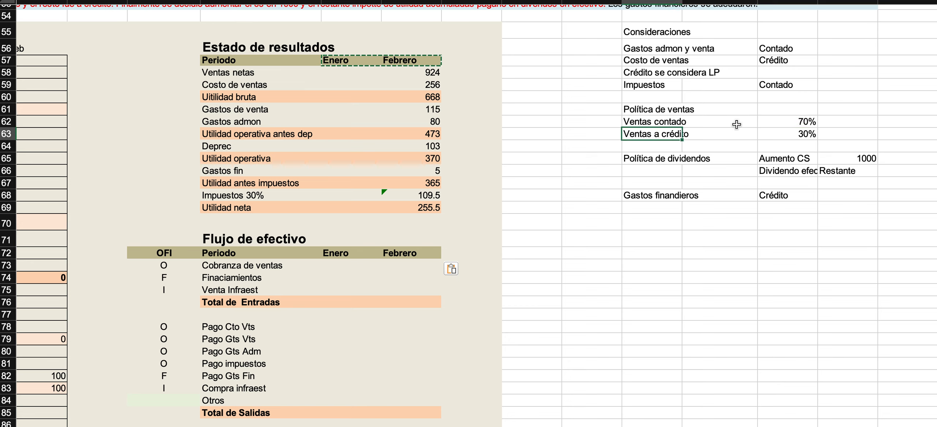
left_click(796, 137)
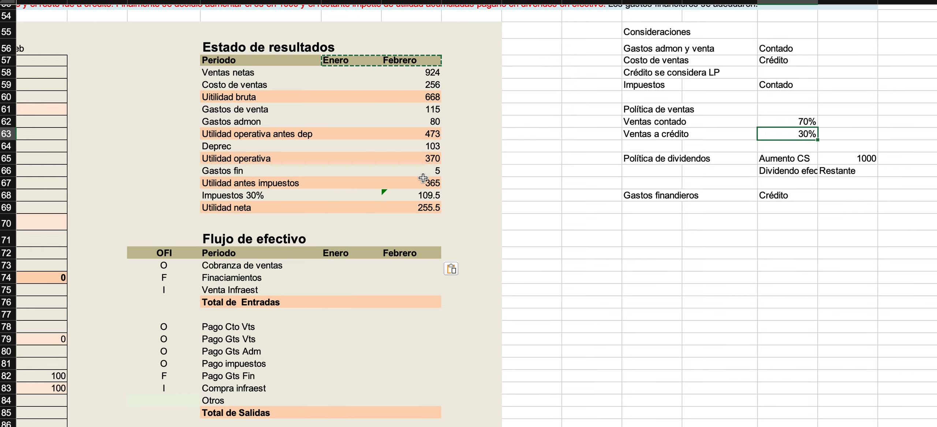
scroll(423, 178, "left", 5)
scroll(344, 167, "up", 1)
scroll(344, 167, "left", 1)
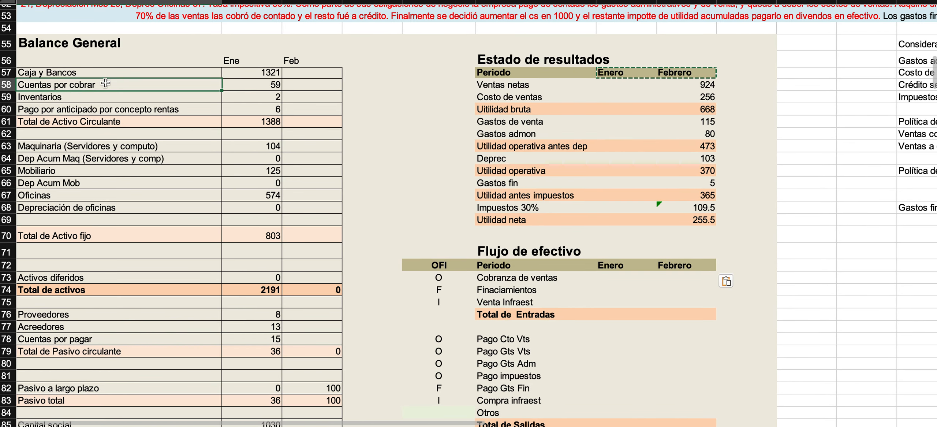
Add the note "Parte de la cobranza sera liquidar cuentas por cobrar del mes pasado." directly below Gastos finandieros in the Consideraciones.
left_click(238, 84)
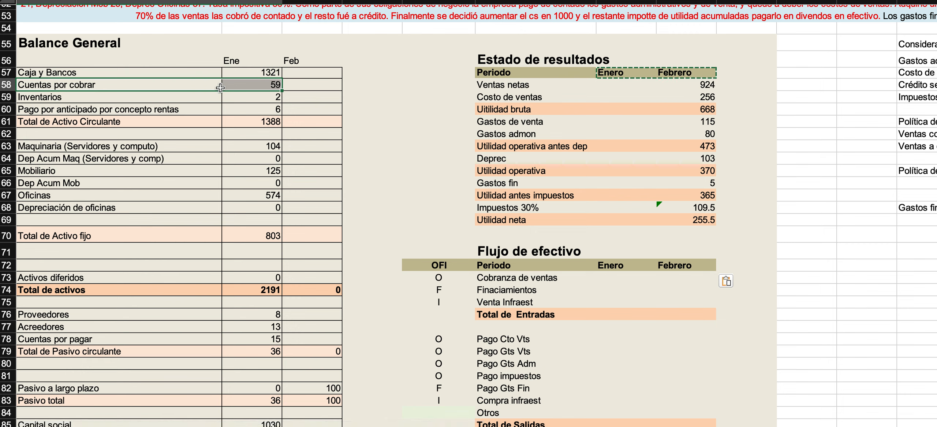
left_click(249, 87)
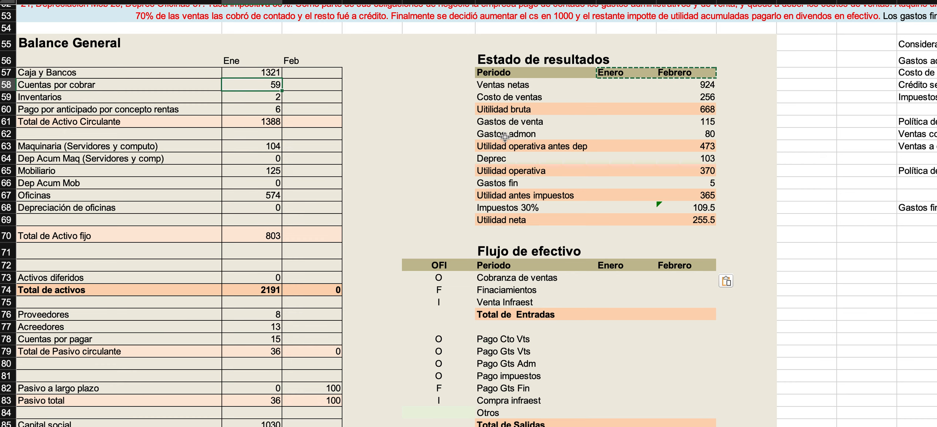
scroll(554, 159, "right", 5)
scroll(554, 159, "right", 10)
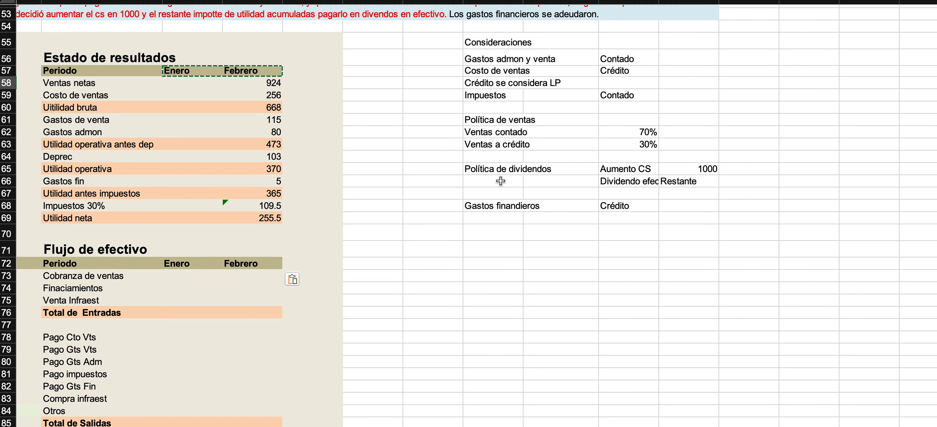
left_click(498, 217)
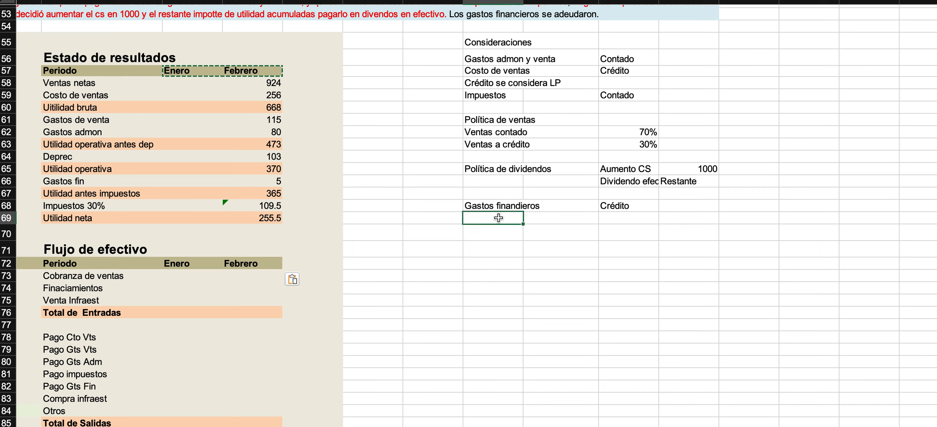
type("Parte")
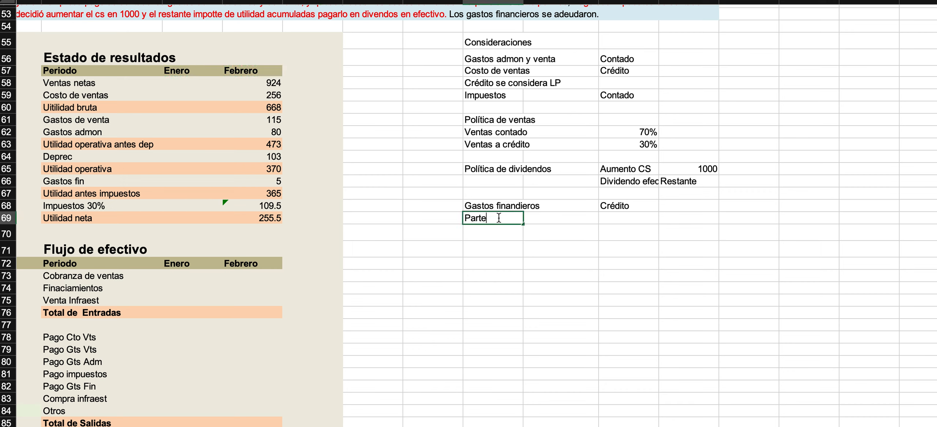
type(" de la cobranza sera ")
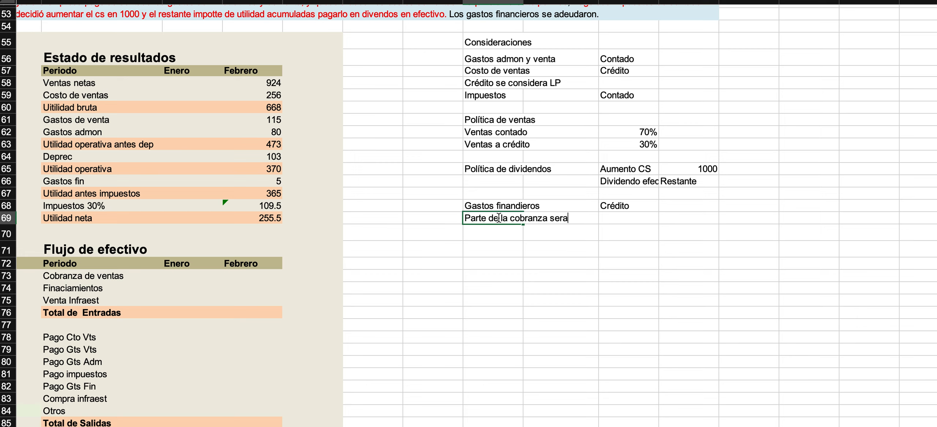
type("lu")
type("uidar cuentas ")
type("por ")
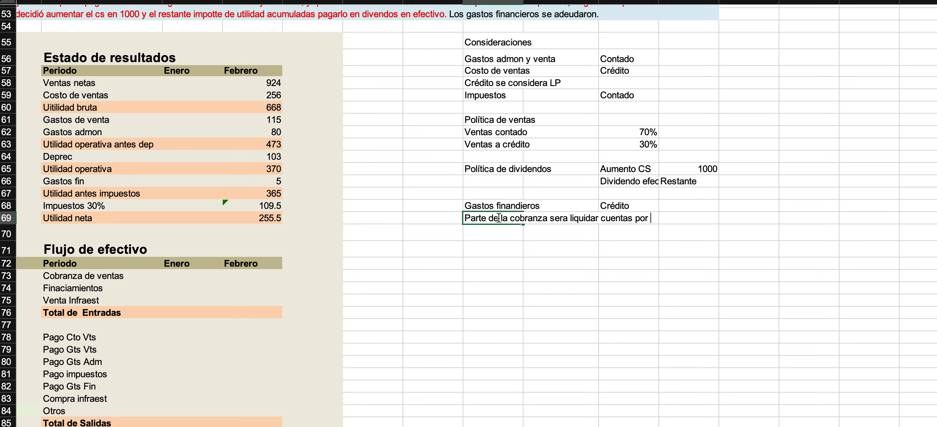
type("cobrar del mes pasado.")
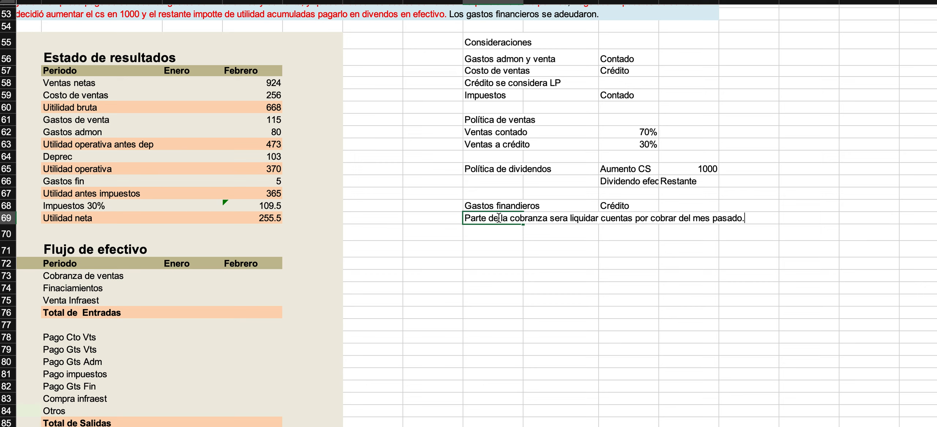
key("Return")
left_click(499, 218)
Shade a blank six-row block below the Consideraciones, rows 72 to 77, with a light green fill.
left_click(470, 264)
left_click_drag(470, 265, 825, 321)
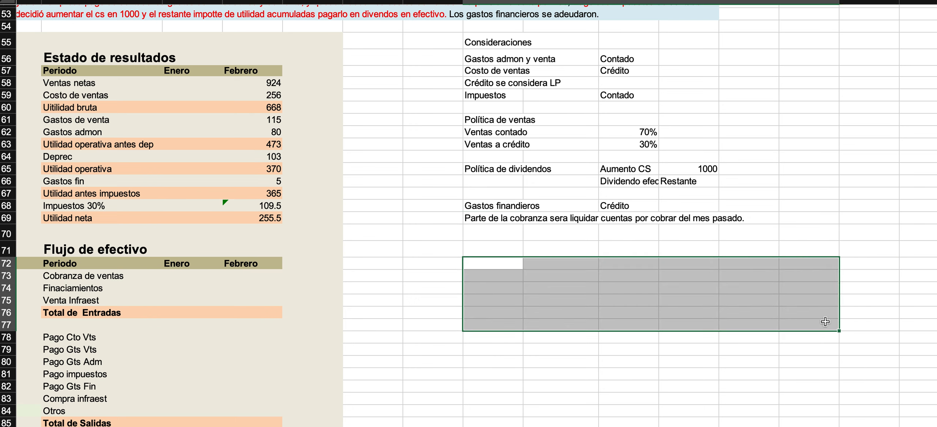
left_click(182, 0)
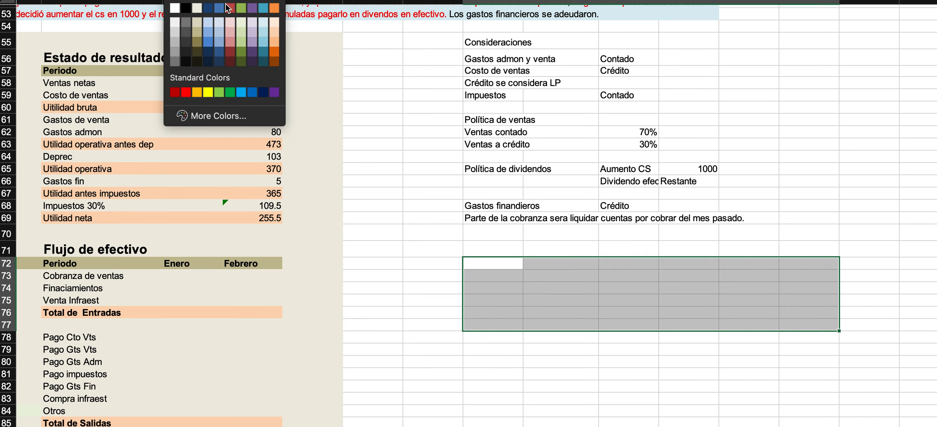
left_click(243, 22)
Title the green block "Cédula de clientes" in the cell just above its first row.
left_click(492, 264)
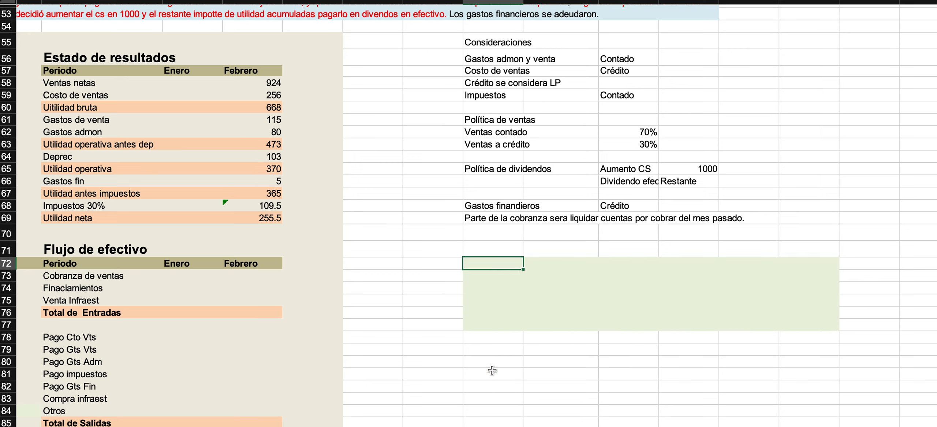
key("Up")
type("Ce")
key("Escape")
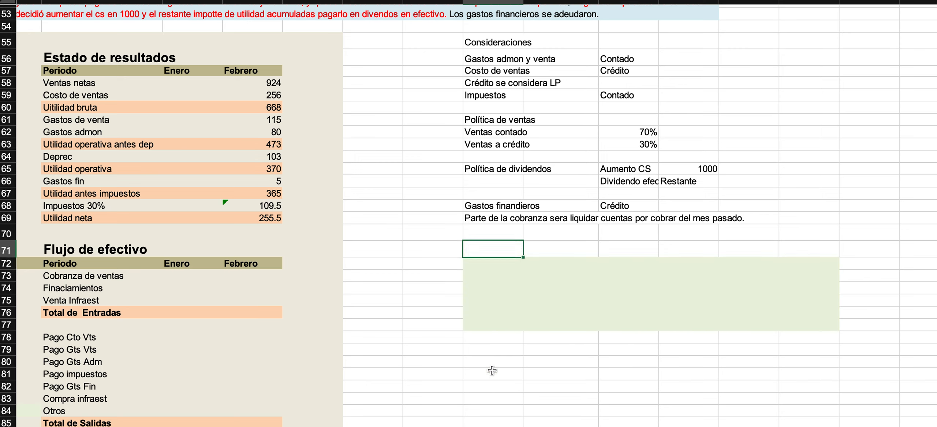
type("Cédula de clientes")
key("Return")
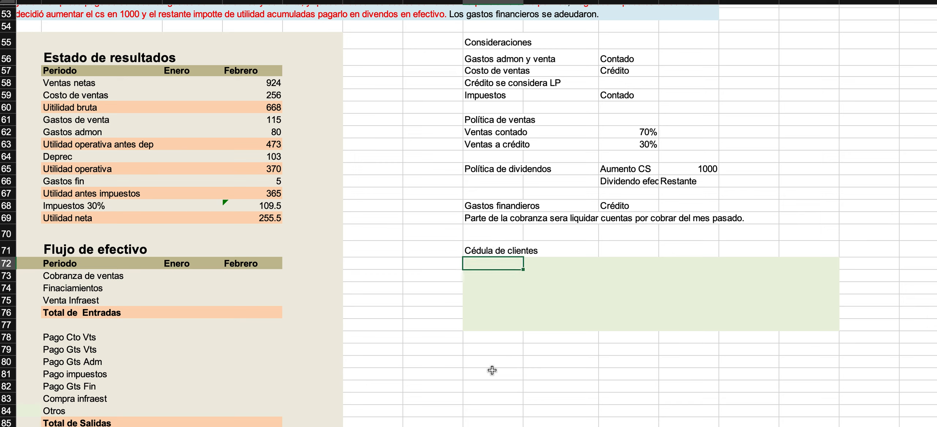
Label the first two rows of the Cédula de clientes as Saldo inicial and Ventas.
type("Saldo inicial")
key("Return")
type("In")
key("BackSpace")
key("BackSpace")
type("Ventas")
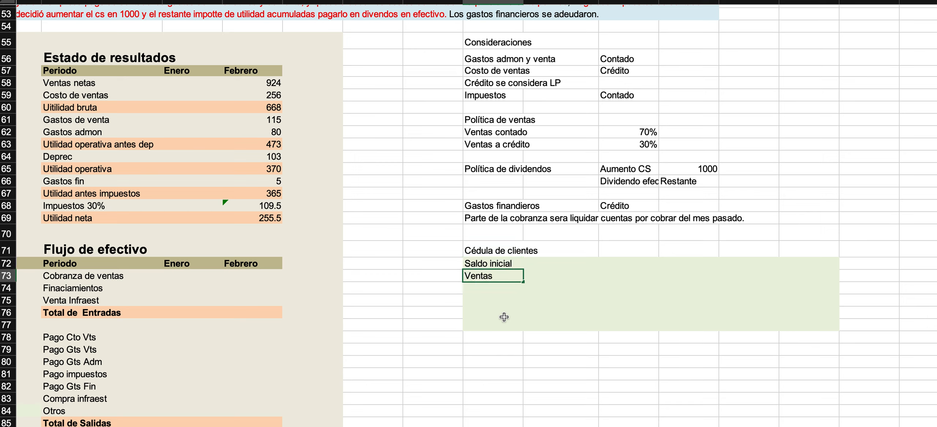
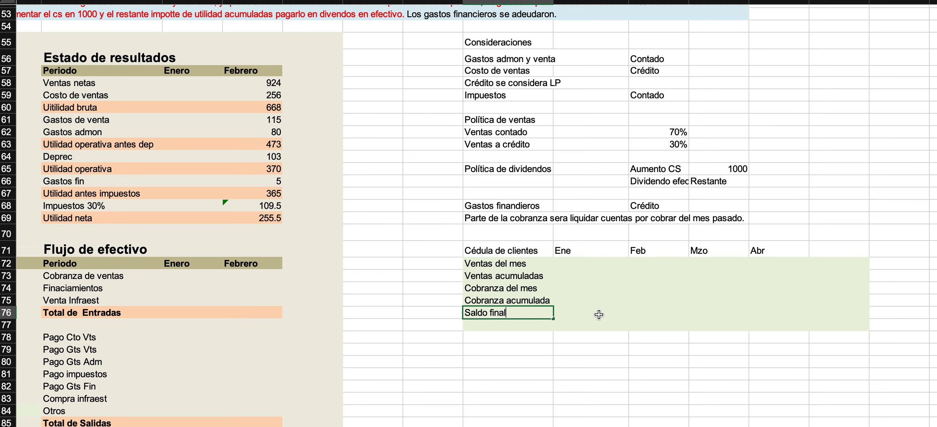
Finish the Saldo final label and clear the green shading from blank row 77 beneath it in the Cédula de clientes.
left_click(599, 314)
left_click(458, 328)
left_click_drag(464, 330, 868, 336)
left_click(555, 310)
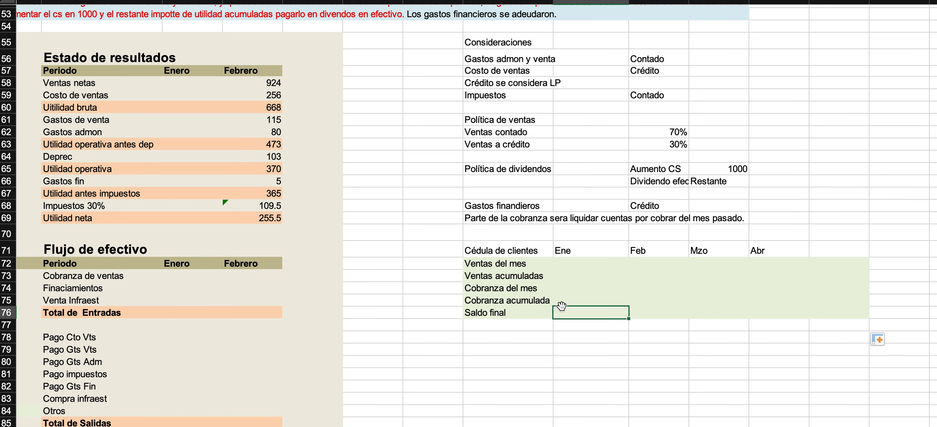
Link the Ene cell of Ventas acumuladas in the Cédula de clientes to the January Cuentas por cobrar in the Balance General.
left_click(555, 276)
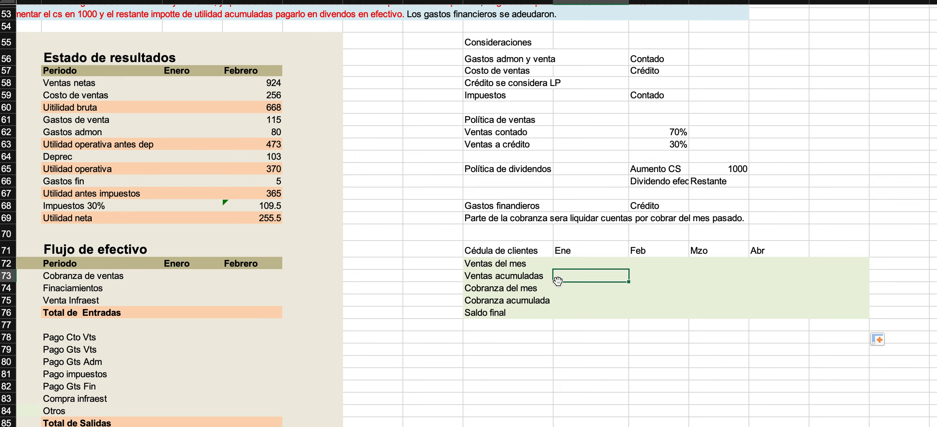
left_click(558, 299)
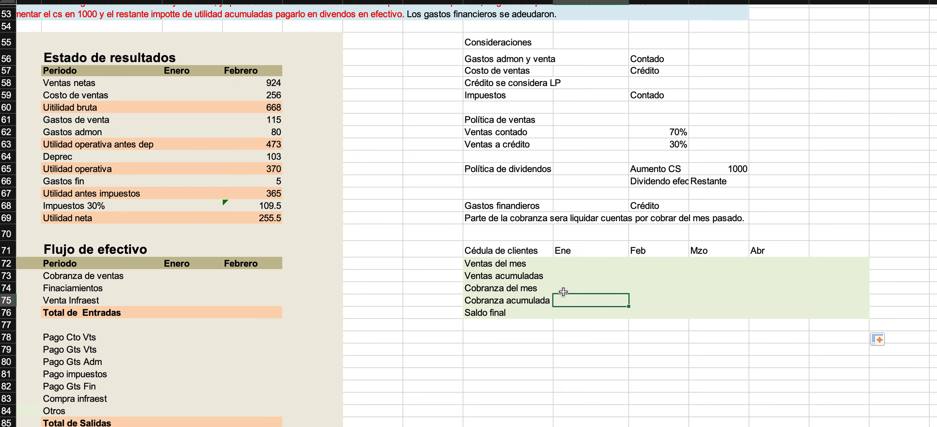
left_click(560, 277)
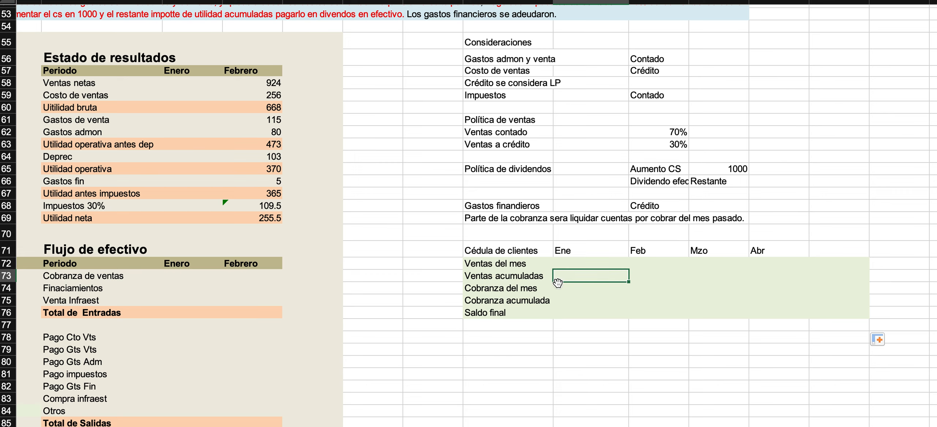
scroll(260, 276, "left", 10)
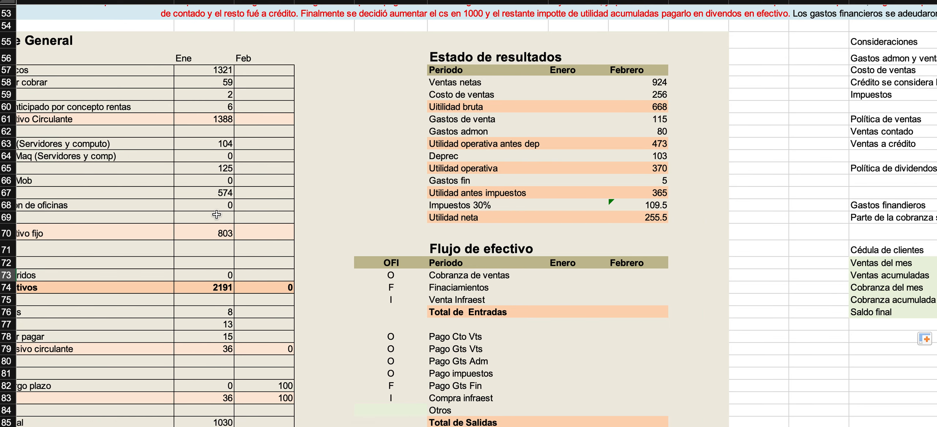
scroll(482, 233, "right", 8)
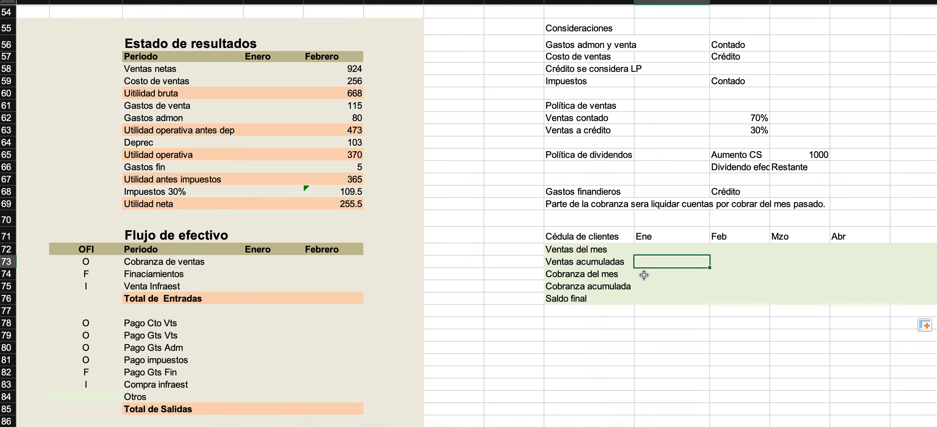
type("=")
scroll(362, 154, "left", 9)
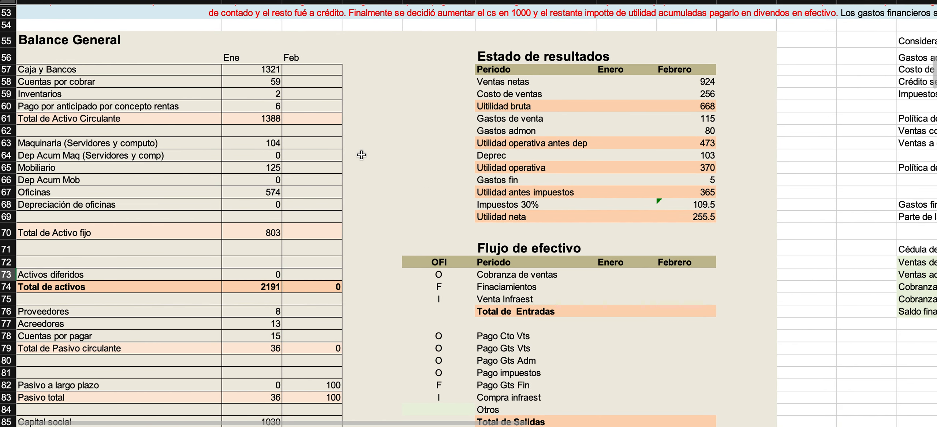
scroll(352, 152, "right", 1)
left_click(222, 83)
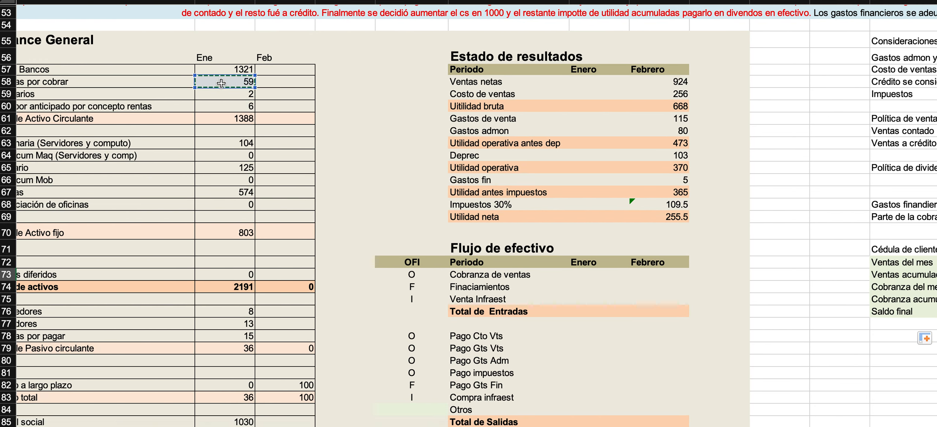
scroll(380, 136, "right", 6)
scroll(380, 136, "right", 8)
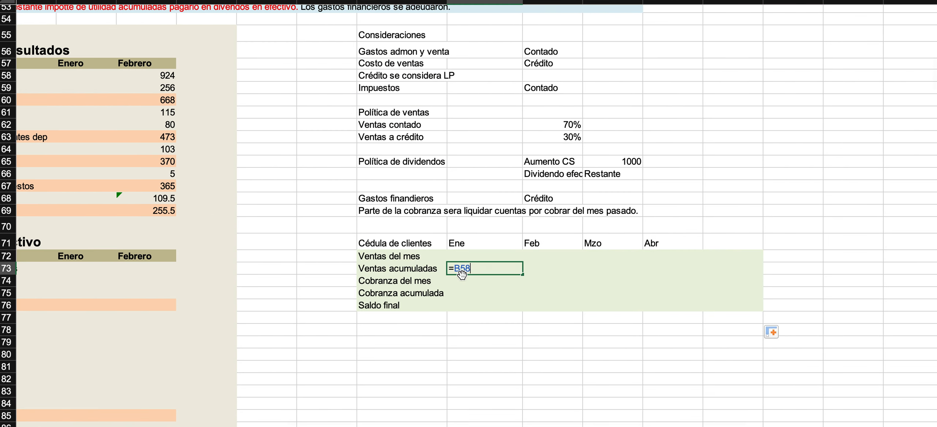
key("Return")
Enter 0 as the Ene value of Cobranza acumulada in the Cédula de clientes.
key("Down")
key("Down")
key("Up")
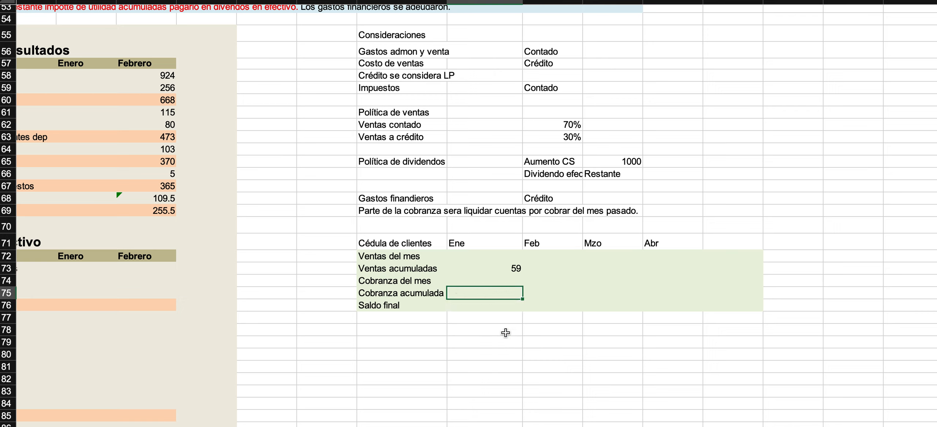
key("Return")
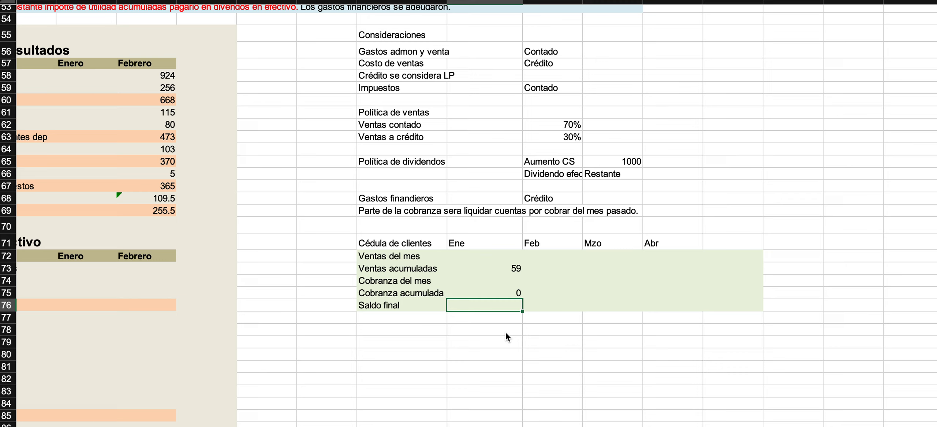
Calculate the Ene Saldo final as Ventas acumuladas minus Cobranza acumulada and fill the formula across the remaining shaded columns.
type("=")
key("Up")
key("Up")
key("Up")
type("-")
key("Up")
key("Return")
key("Up")
left_click_drag(522, 311, 761, 311)
Review the Ene Saldo final formula together with the Ventas acumuladas and Cobranza acumulada cells it uses.
left_click(505, 307)
double_click(506, 307)
key("Escape")
left_click(492, 268)
left_click(485, 295)
left_click(489, 307)
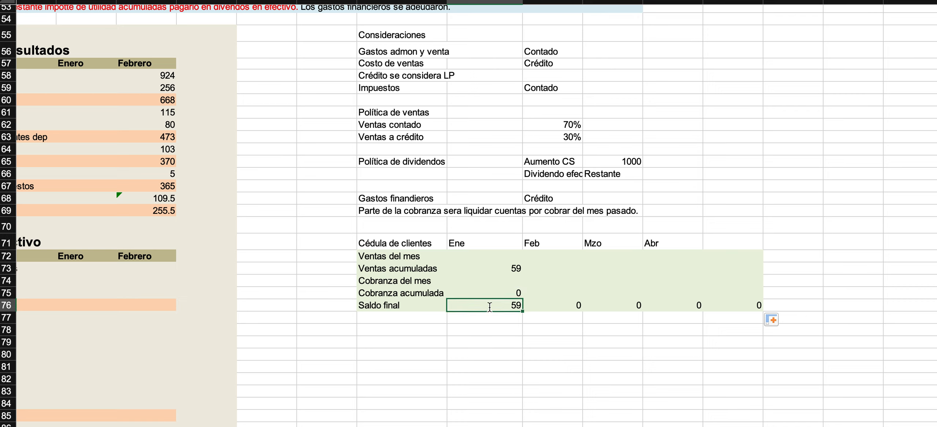
double_click(489, 307)
key("Escape")
left_click(512, 268)
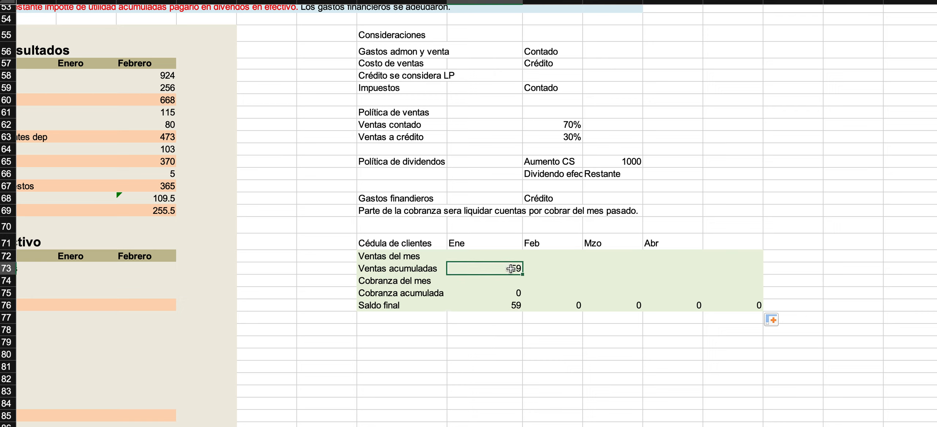
Link the Feb cell of Ventas del mes to the February Ventas netas in the Estado de resultados.
left_click(546, 258)
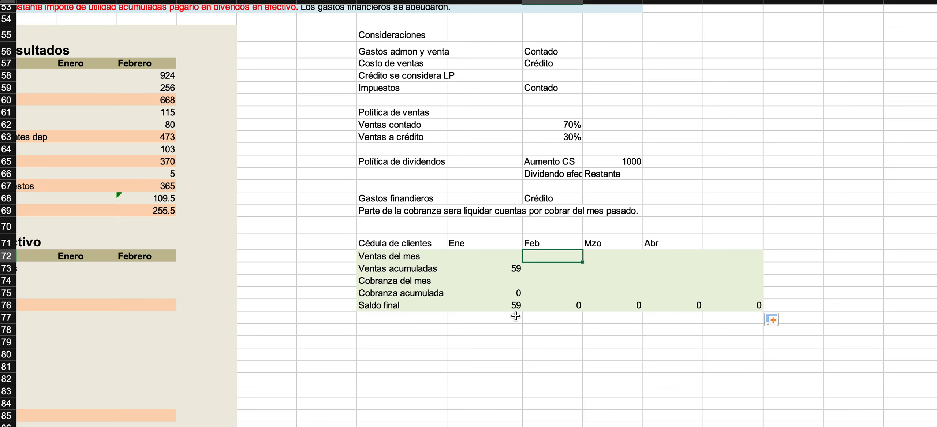
scroll(512, 329, "left", 1)
scroll(512, 329, "up", 1)
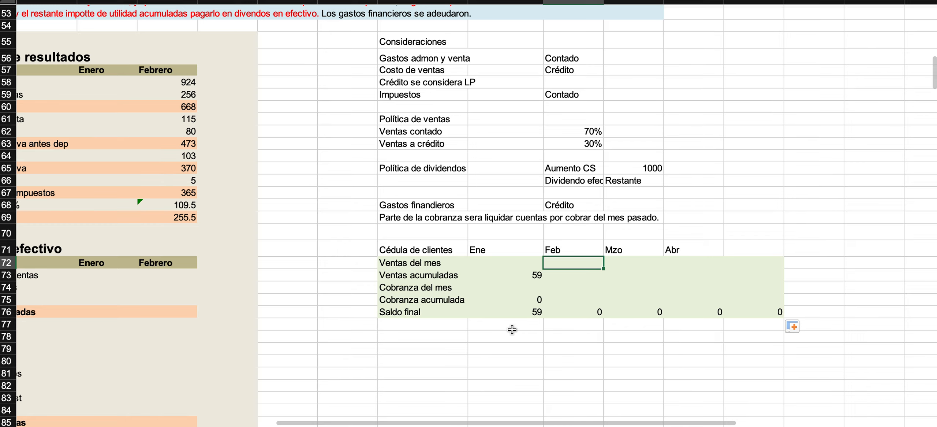
type("=")
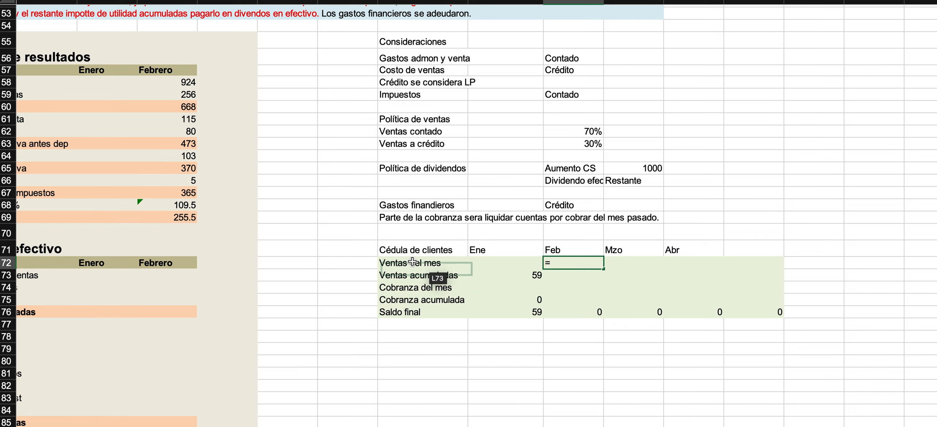
scroll(388, 253, "left", 1)
scroll(388, 252, "down", 1)
scroll(388, 250, "left", 3)
scroll(388, 251, "up", 2)
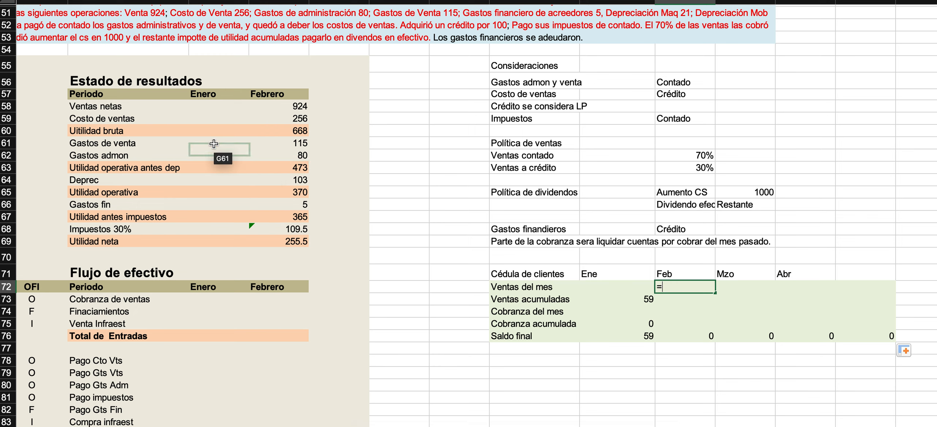
left_click(280, 106)
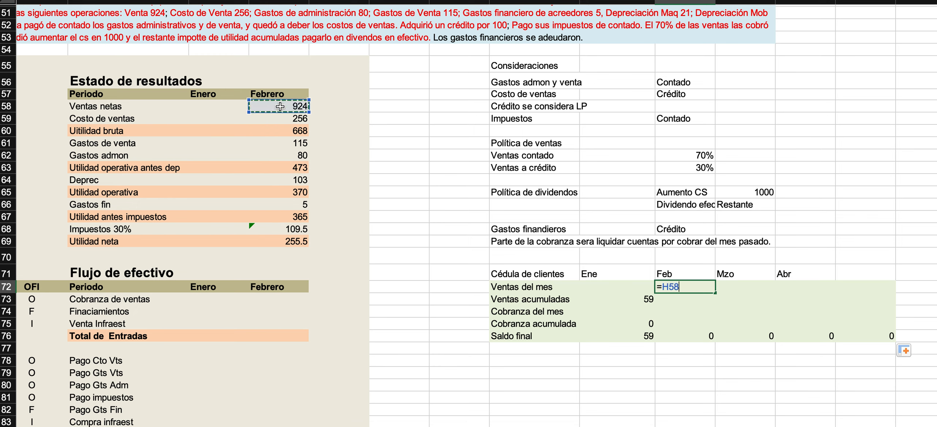
key("Return")
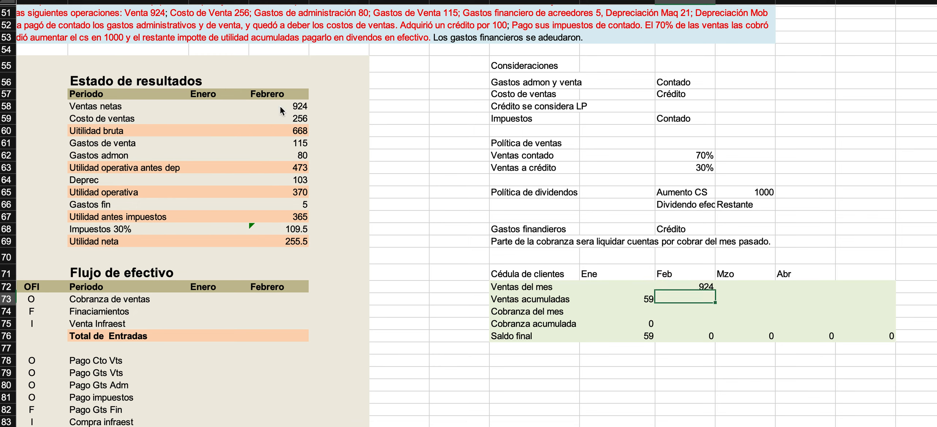
Calculate the Feb Ventas acumuladas as the Ene Ventas acumuladas plus the Feb Ventas del mes, and check the formula's references.
type("=")
key("Left")
type("+")
key("Up")
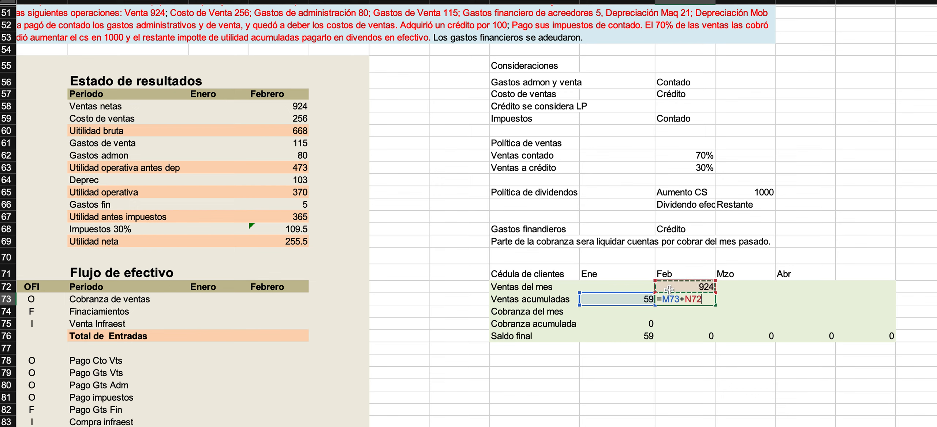
key("Return")
key("Up")
key("Up")
key("Up")
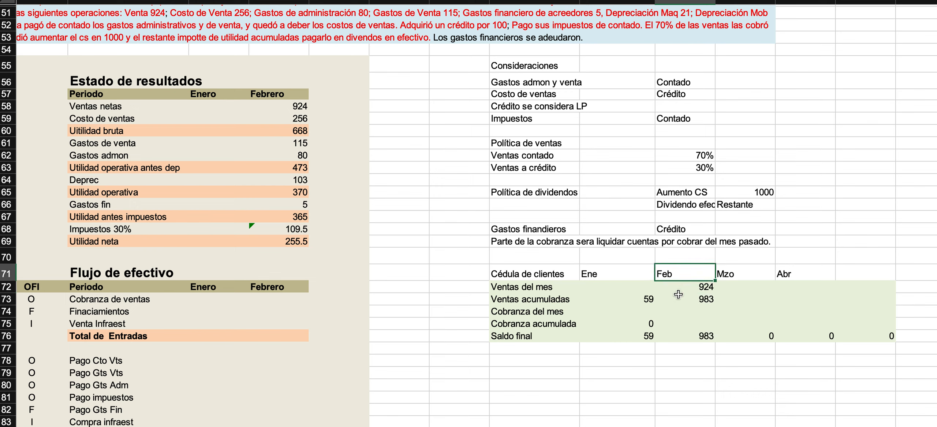
double_click(683, 300)
key("Escape")
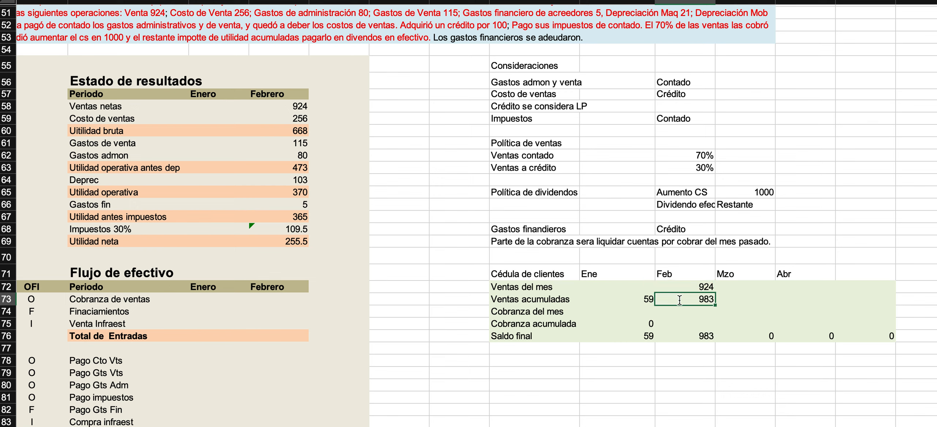
left_click(674, 320)
left_click(673, 310)
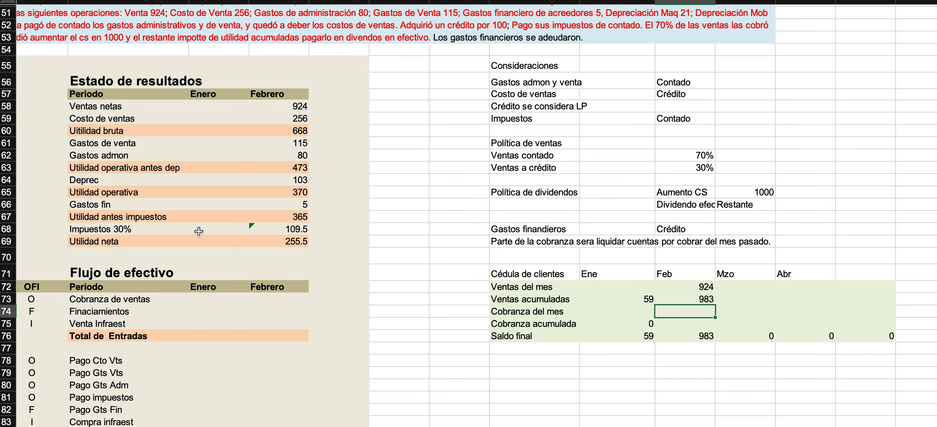
Start the February Cobranza de ventas formula in the Flujo de efectivo as February Ventas netas multiplied by the Ventas contado percentage.
scroll(199, 233, "down", 5)
scroll(200, 232, "left", 2)
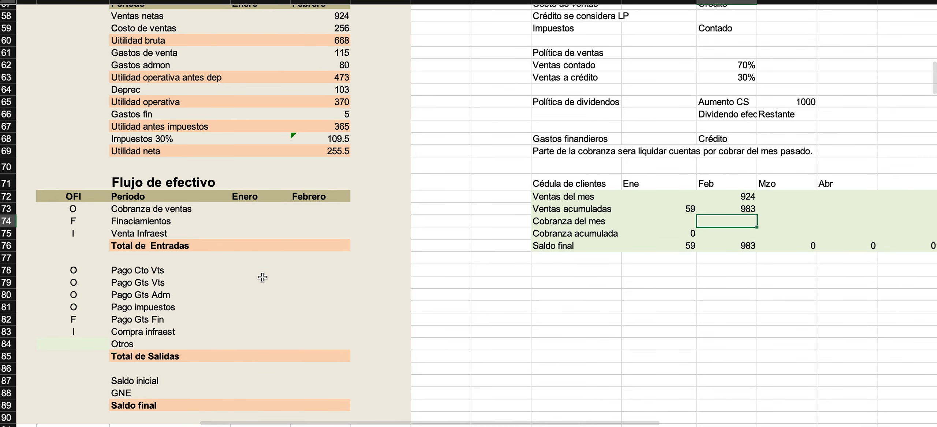
left_click(225, 209)
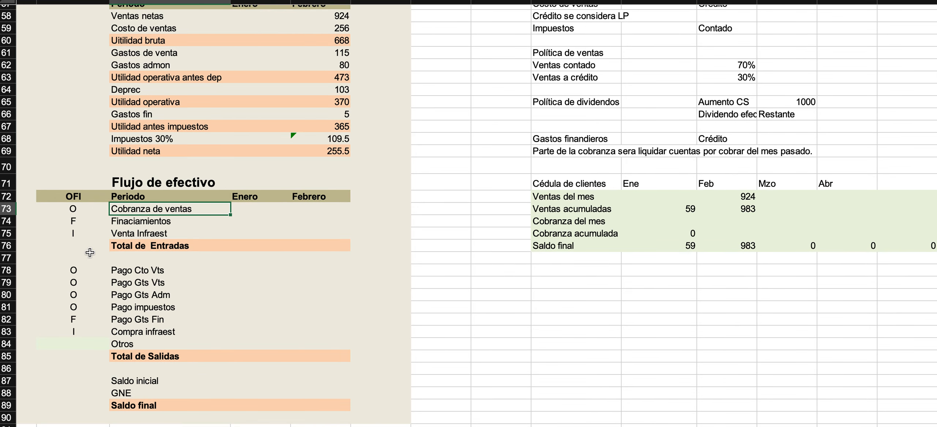
key("Right")
key("Left")
key("Left")
key("Right")
key("Right")
key("Left")
key("Right")
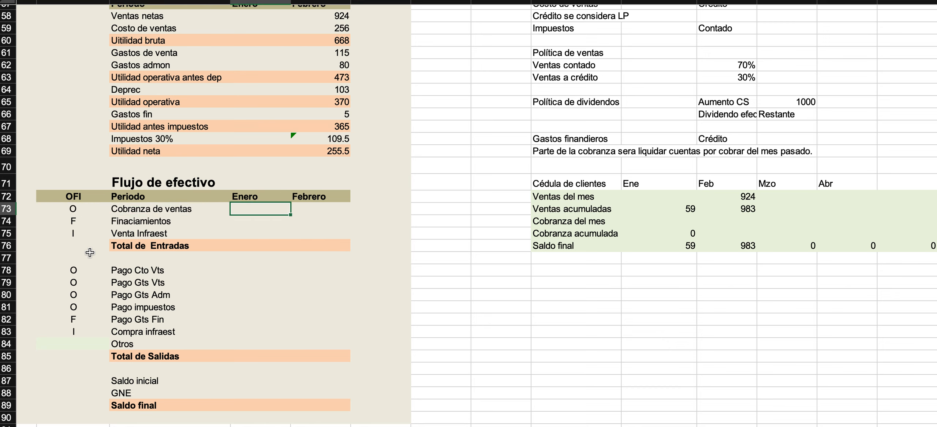
key("Right")
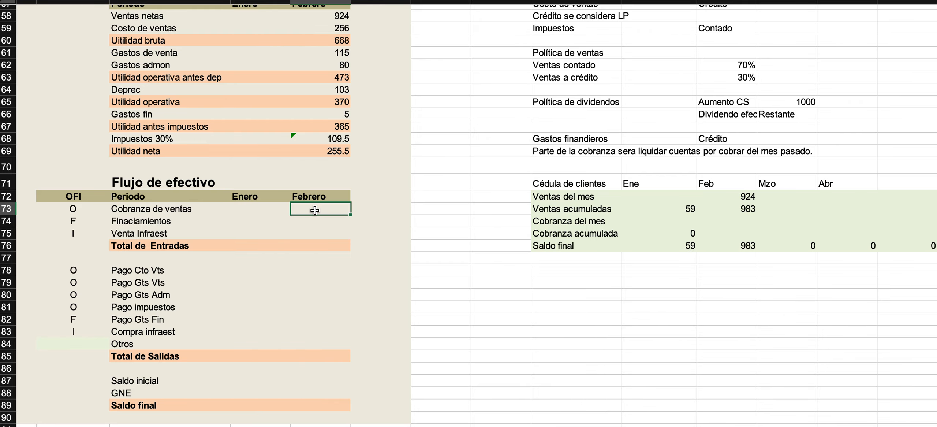
scroll(315, 211, "up", 4)
scroll(314, 210, "left", 2)
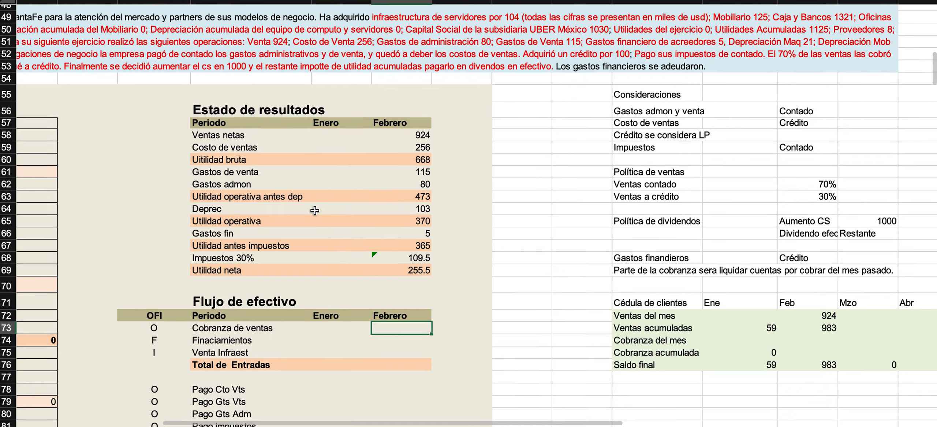
scroll(315, 211, "up", 1)
scroll(315, 210, "left", 1)
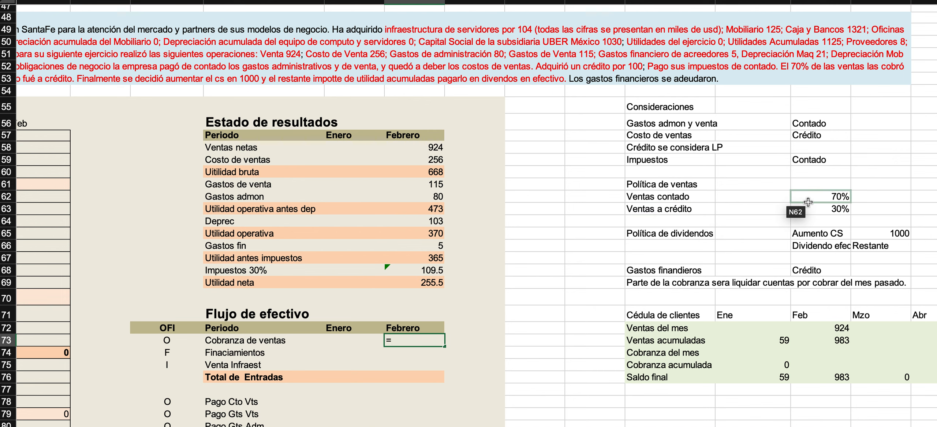
left_click(397, 151)
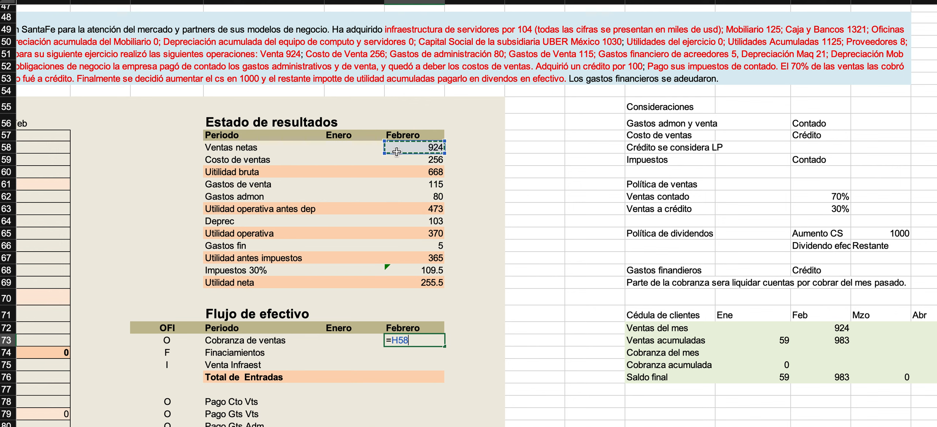
type("*")
left_click(812, 197)
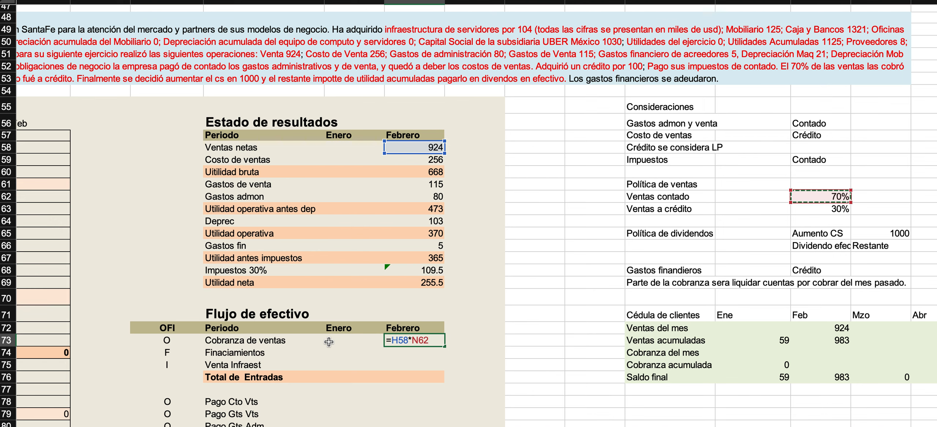
Complete the February Cobranza de ventas formula by adding the Ene Cuentas por cobrar from the Balance General.
scroll(574, 296, "right", 10)
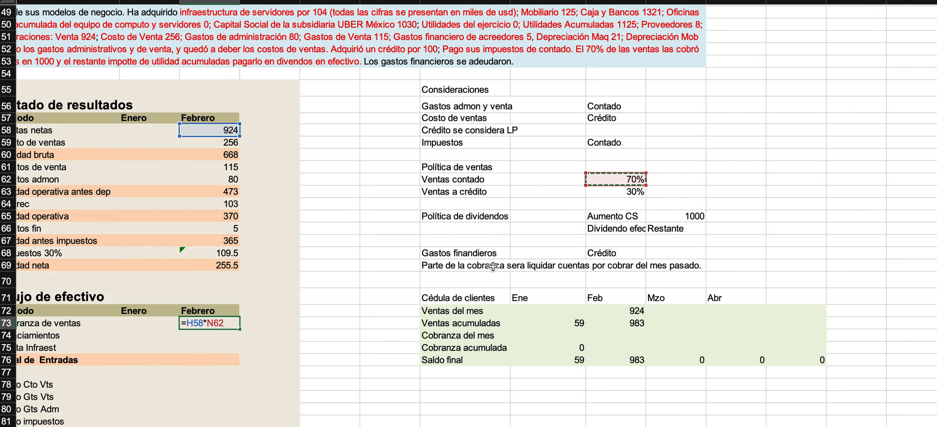
scroll(318, 278, "left", 4)
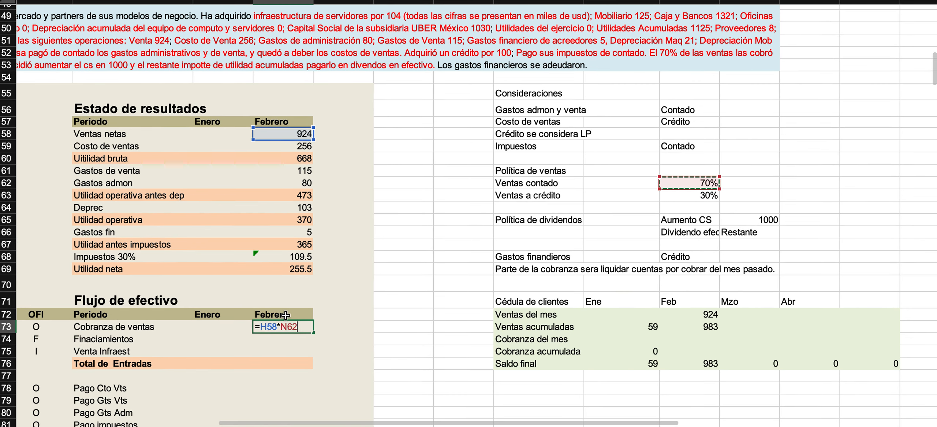
scroll(291, 342, "left", 3)
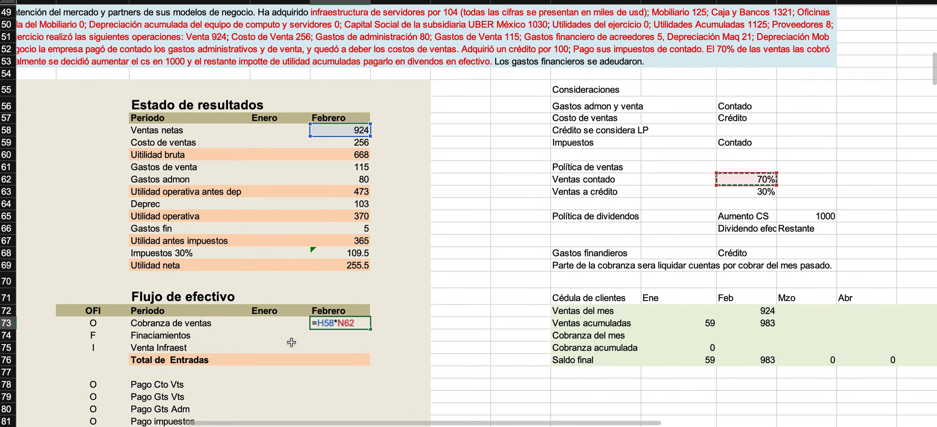
scroll(291, 342, "left", 10)
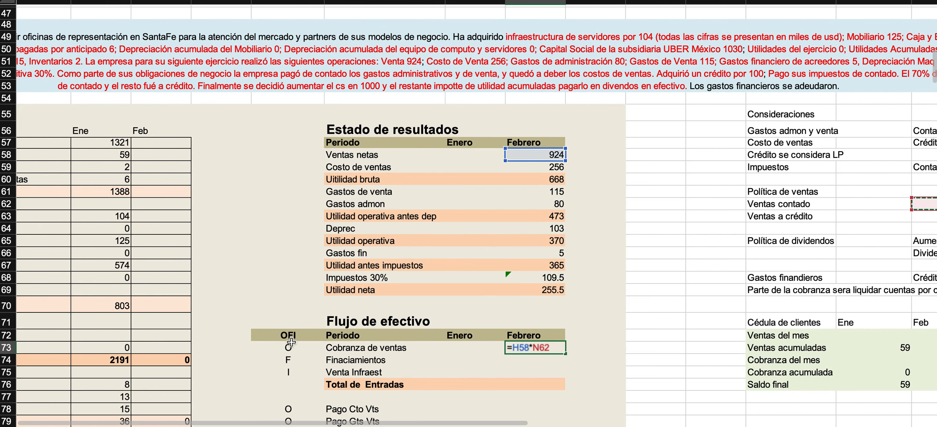
scroll(119, 164, "left", 8)
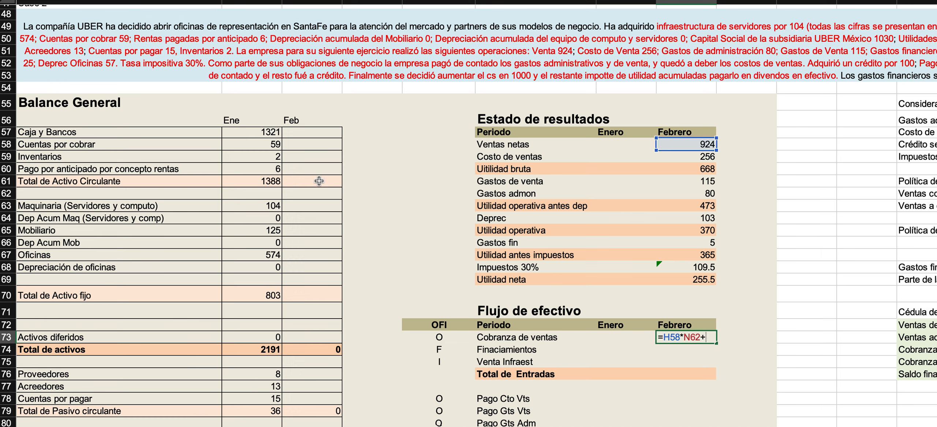
left_click(242, 147)
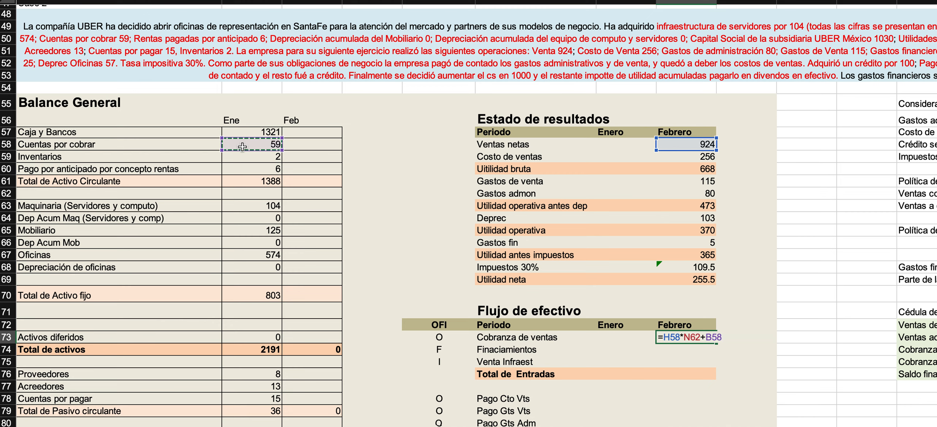
key("Return")
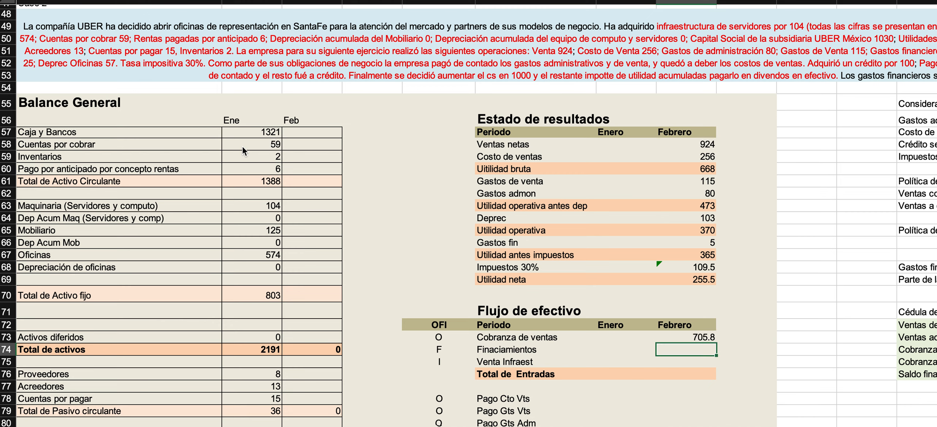
Link the Feb Cobranza del mes in the Cédula de clientes to the February Cobranza de ventas in the Flujo de efectivo.
scroll(397, 95, "right", 10)
scroll(397, 95, "left", 5)
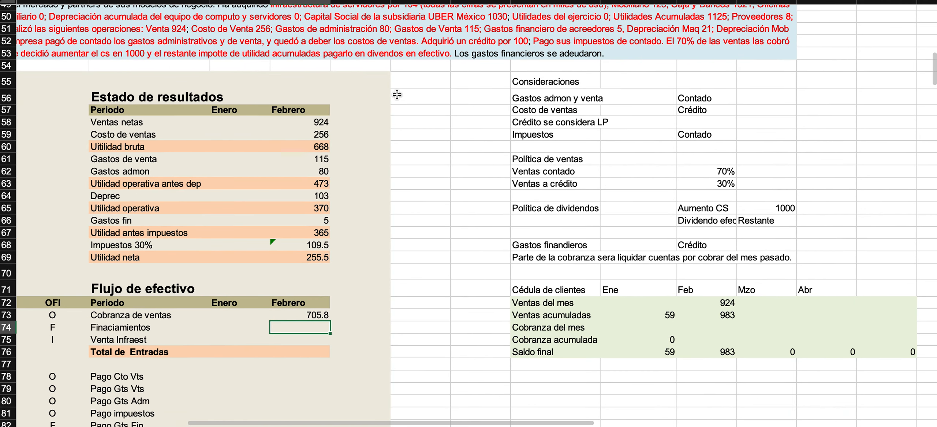
left_click(717, 332)
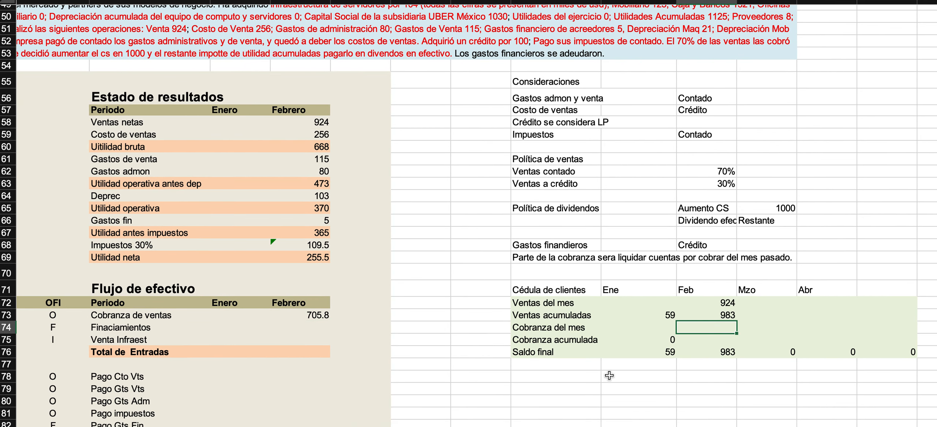
type("=")
left_click(308, 316)
key("Return")
Calculate the Feb Cobranza acumulada as the Ene Cobranza acumulada plus the Feb Cobranza del mes.
type("=")
key("Left")
type("+")
key("Up")
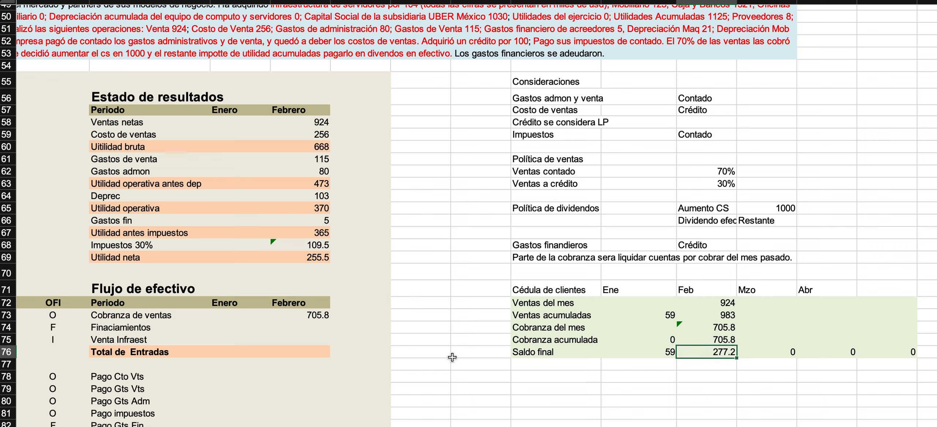
Check the Feb Saldo final formula and review the Feb column of the Cédula de clientes.
double_click(704, 352)
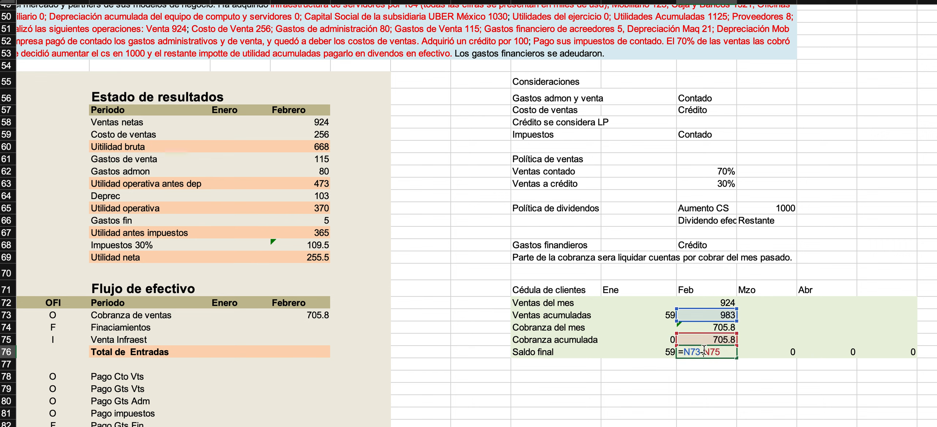
key("Escape")
left_click_drag(706, 302, 706, 351)
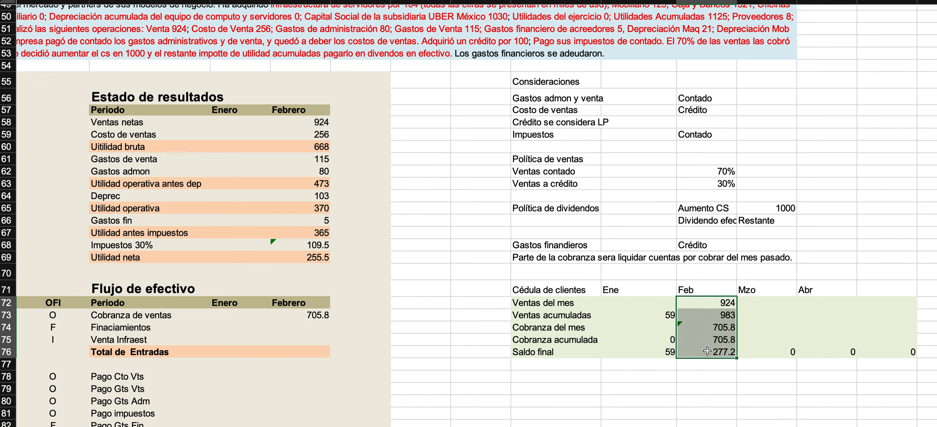
left_click(706, 351)
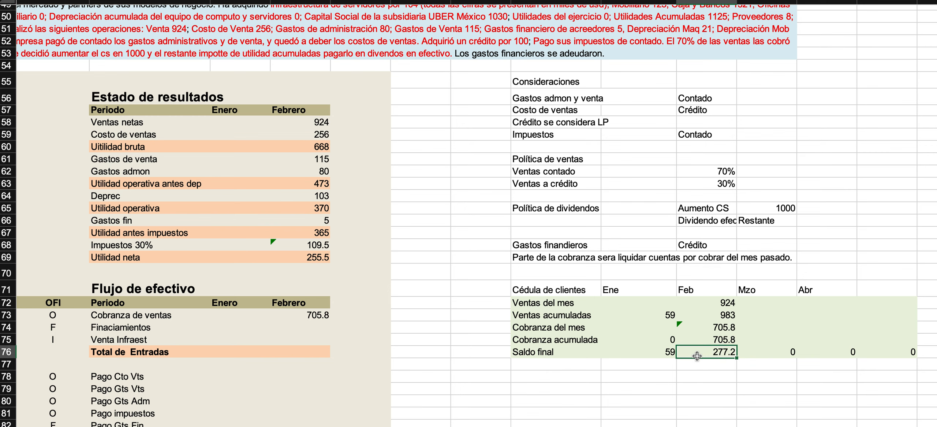
Fill the Feb Cuentas por cobrar cell in the Balance General with the standard light green.
scroll(251, 159, "left", 10)
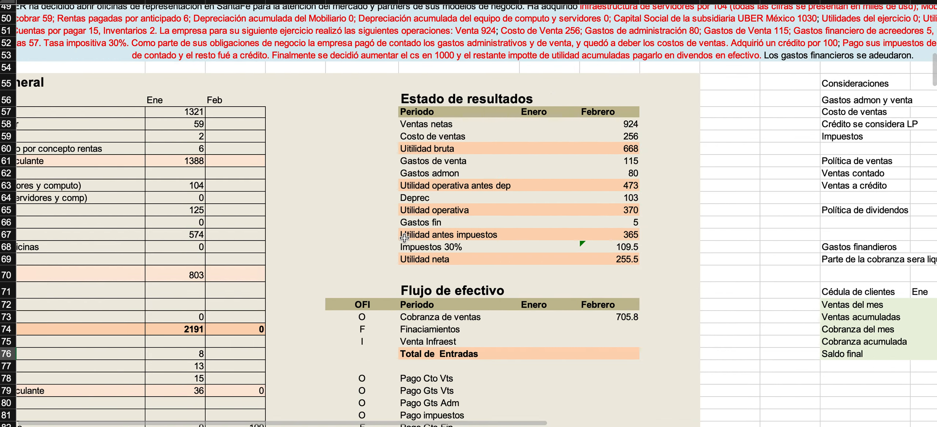
left_click(298, 124)
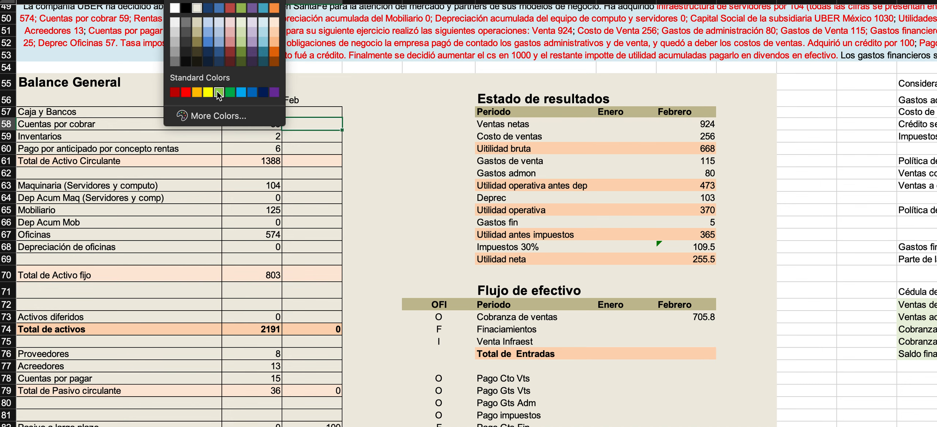
left_click(217, 93)
Fill the whole Saldo final row of the Cédula de clientes with the same light green.
scroll(482, 189, "right", 10)
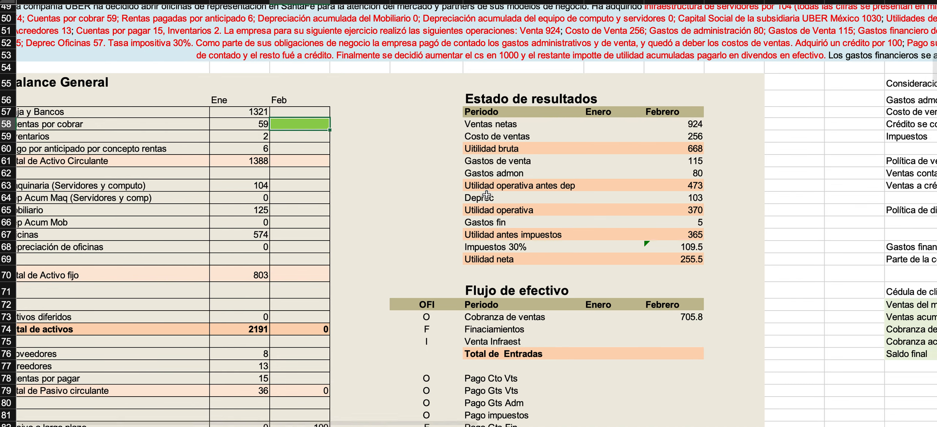
left_click(628, 344)
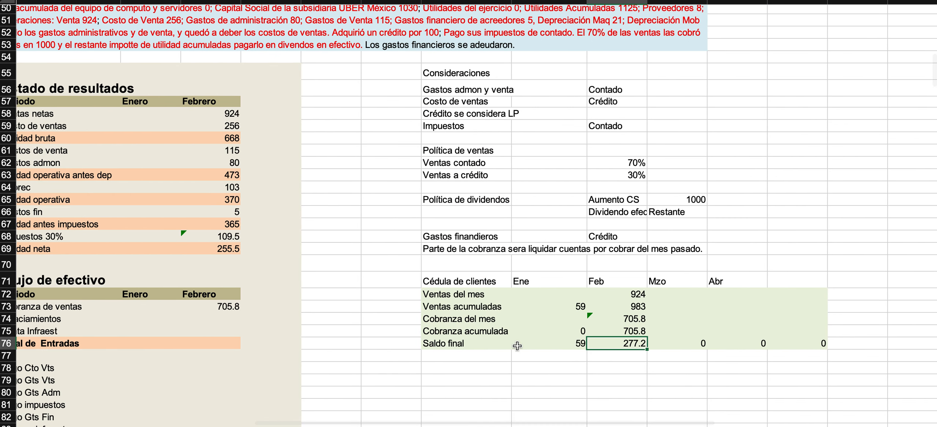
left_click(451, 343)
left_click_drag(451, 343, 784, 344)
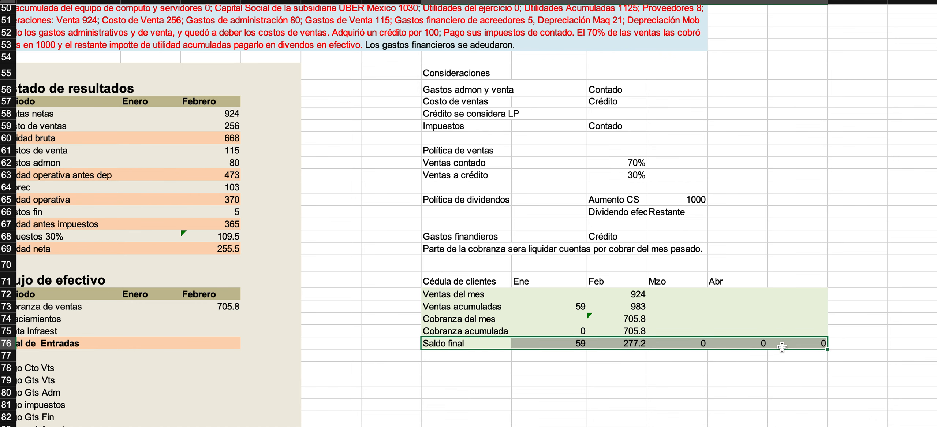
left_click(211, 1)
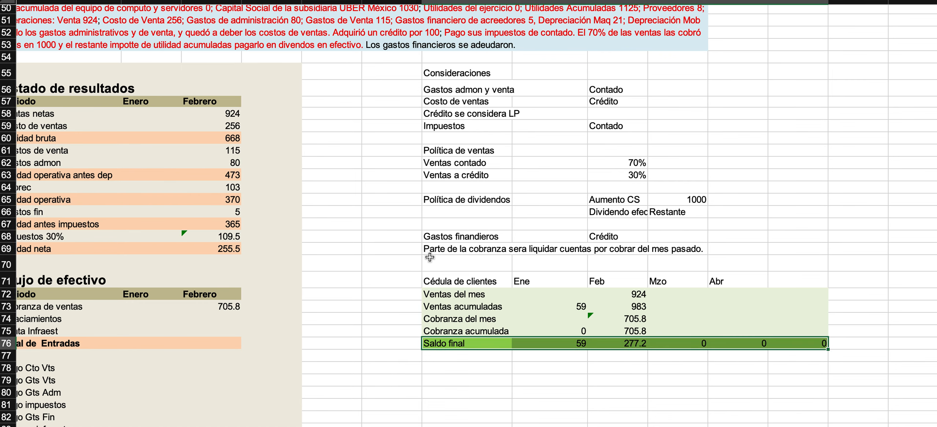
Correct the misspelled Finaciamientos label in the Flujo de efectivo to Financiamientos.
scroll(430, 257, "left", 3)
scroll(429, 257, "down", 1)
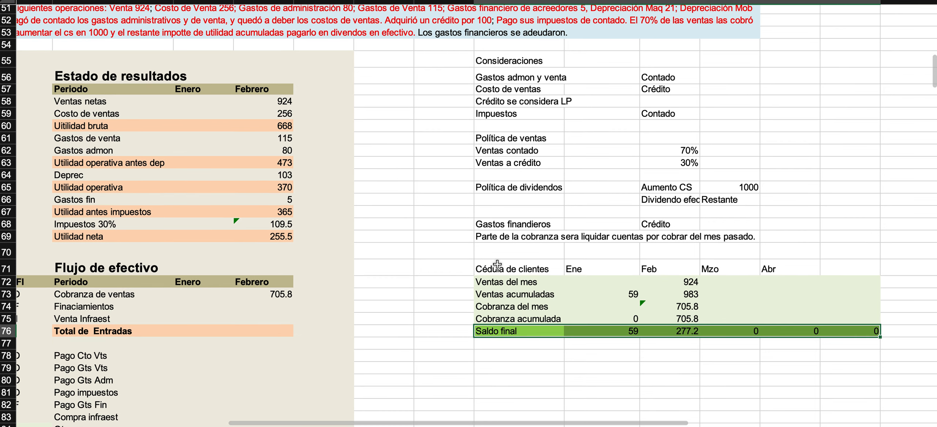
scroll(262, 231, "left", 3)
scroll(261, 231, "down", 2)
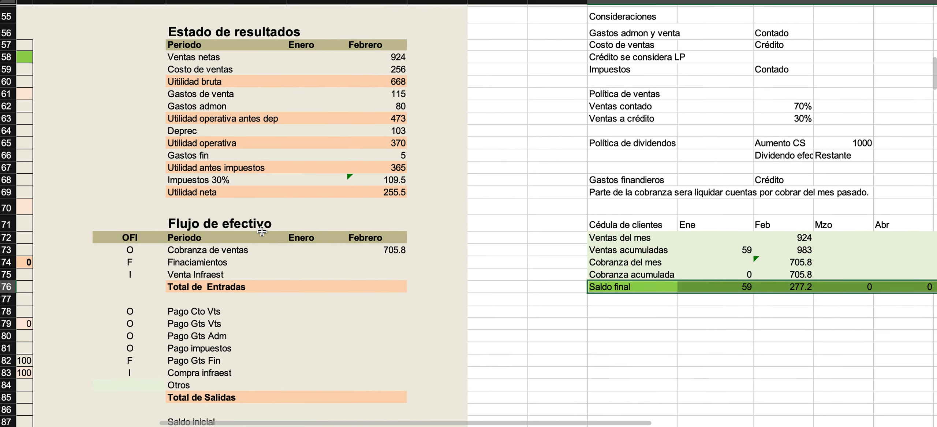
left_click(191, 261)
double_click(190, 261)
type("n")
key("Return")
Go to the February Financiamientos cell and review the Consideraciones block for how the credit is treated.
key("Up")
key("Right")
key("Right")
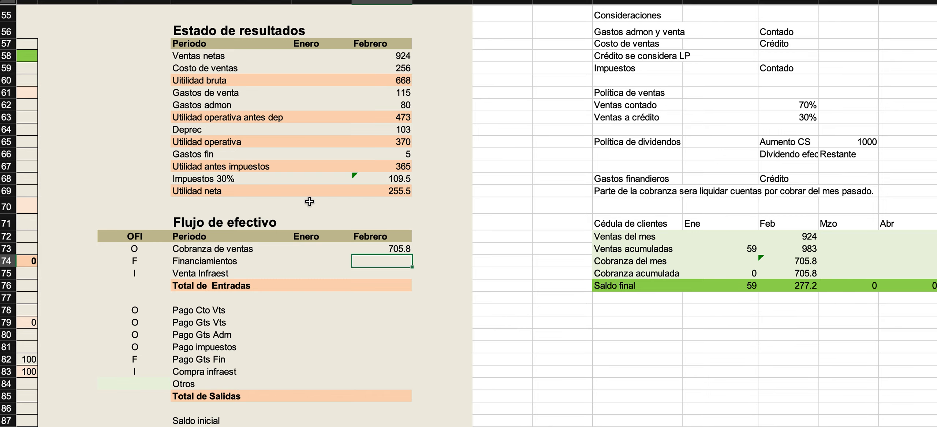
scroll(309, 201, "right", 5)
scroll(309, 201, "up", 5)
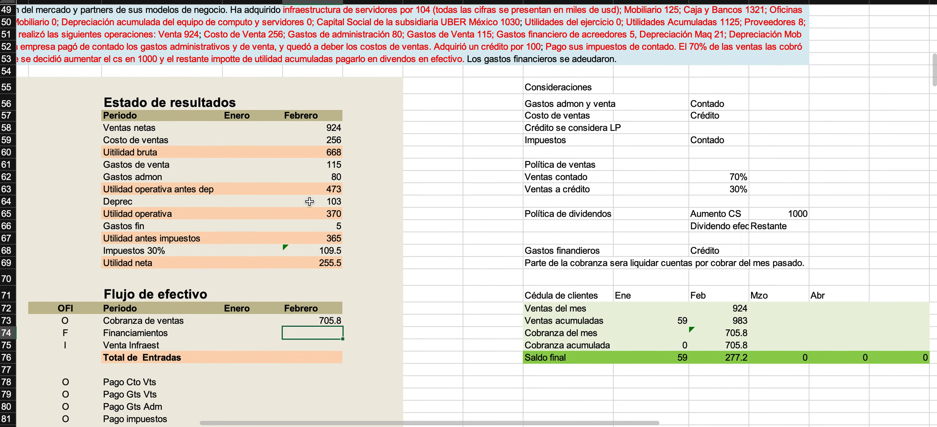
left_click_drag(549, 104, 715, 261)
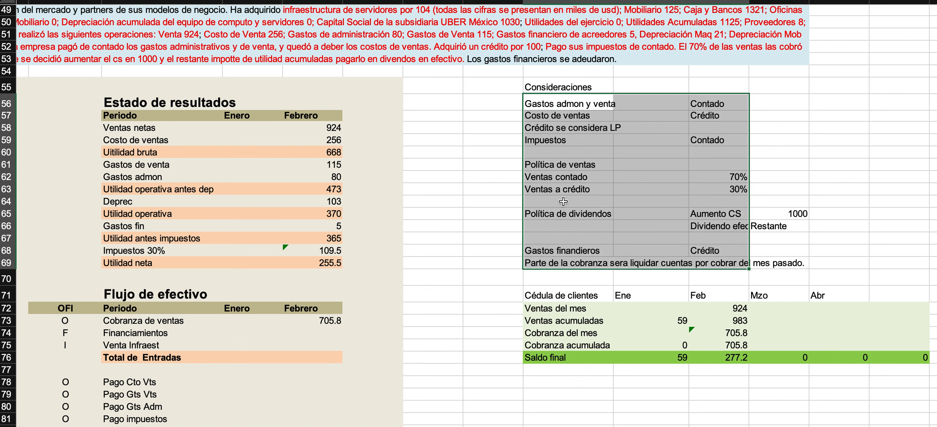
left_click(546, 259)
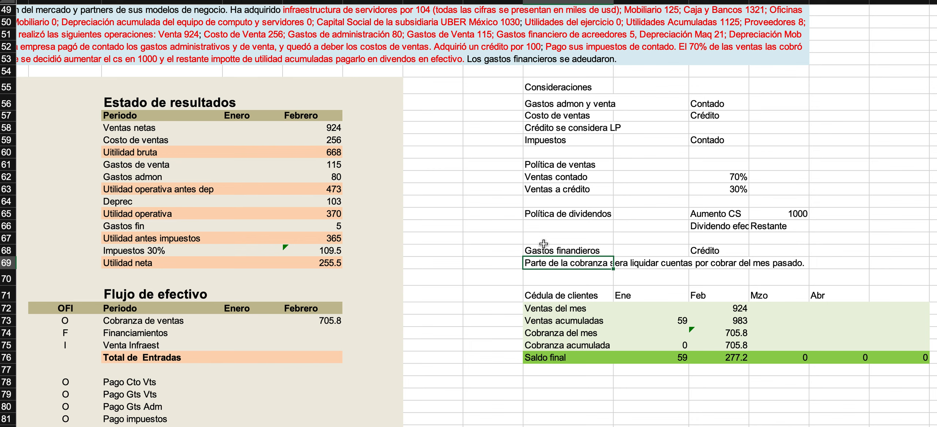
Examine the Pasivo a largo plazo row in the Balance General and its Feb amount.
scroll(507, 178, "left", 10)
scroll(507, 179, "down", 2)
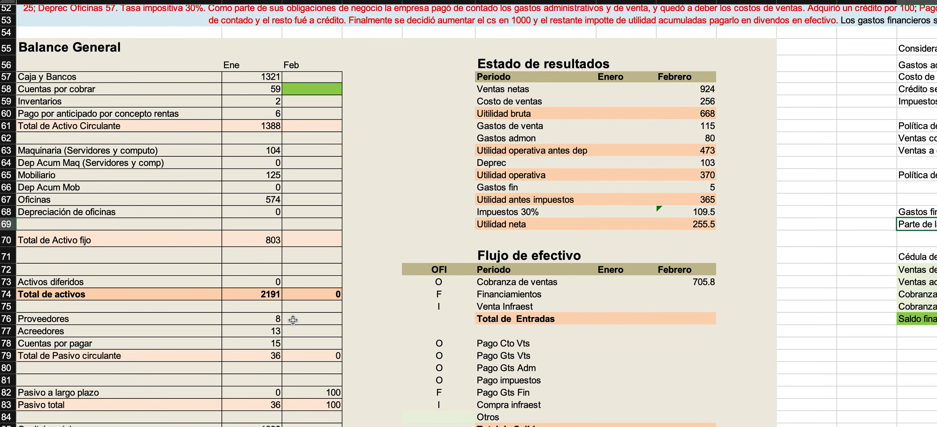
left_click_drag(97, 389, 309, 393)
left_click(310, 394)
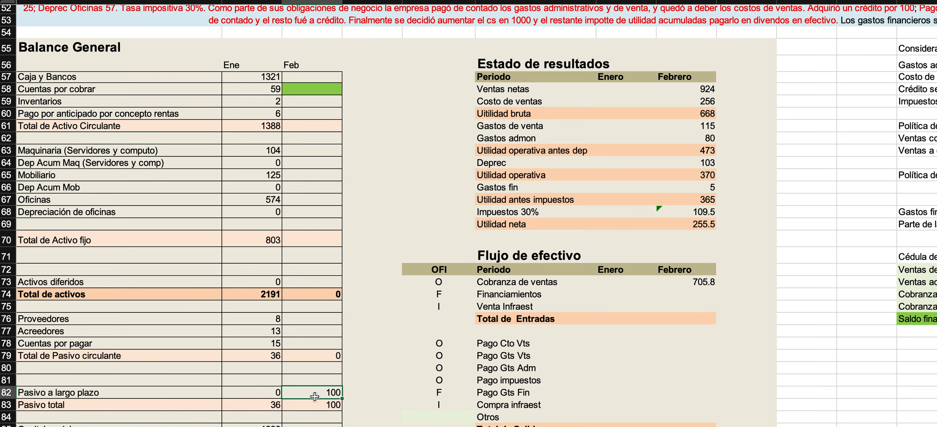
Review the Caso 2 statement and the Consideraciones block for the terms that affect the Flujo de efectivo entries.
scroll(334, 401, "up", 3)
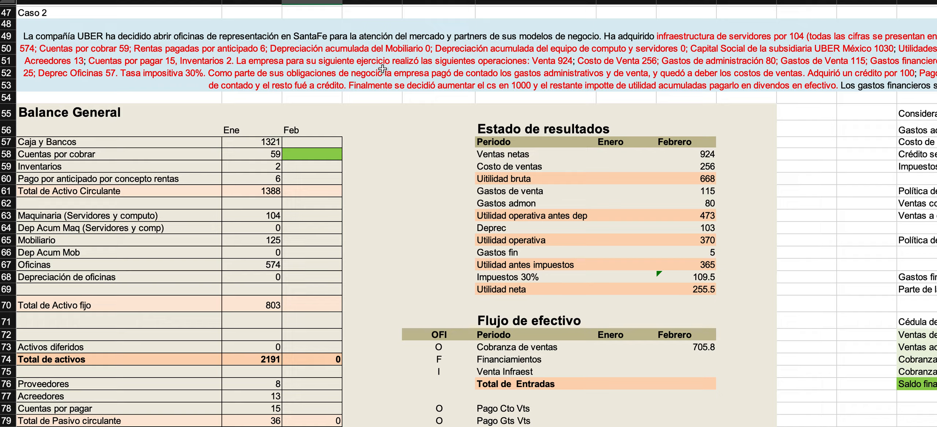
scroll(374, 85, "right", 6)
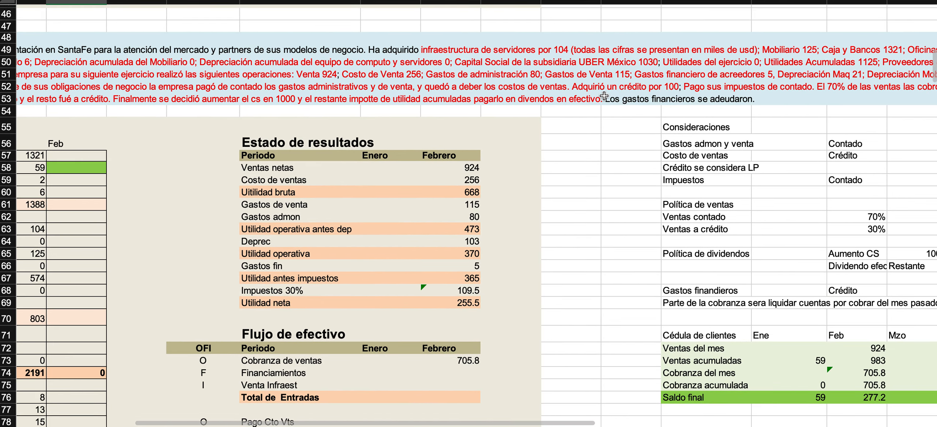
scroll(464, 129, "down", 10)
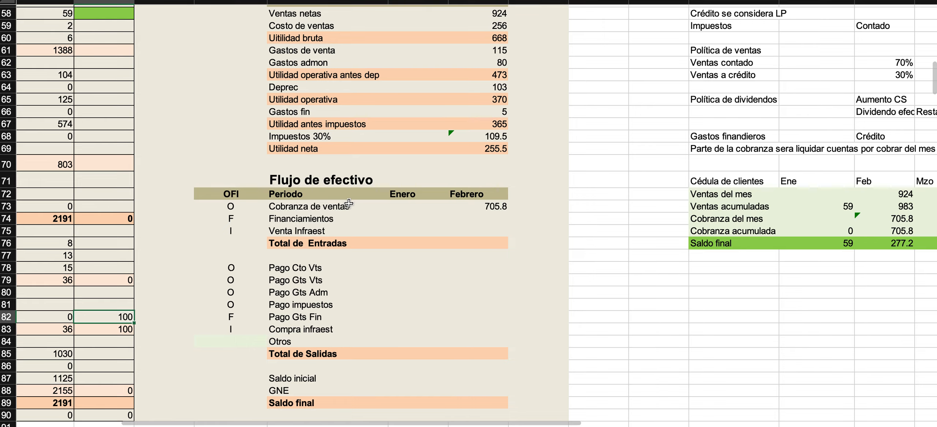
scroll(407, 210, "right", 6)
scroll(408, 210, "up", 3)
scroll(408, 209, "up", 2)
scroll(407, 210, "right", 1)
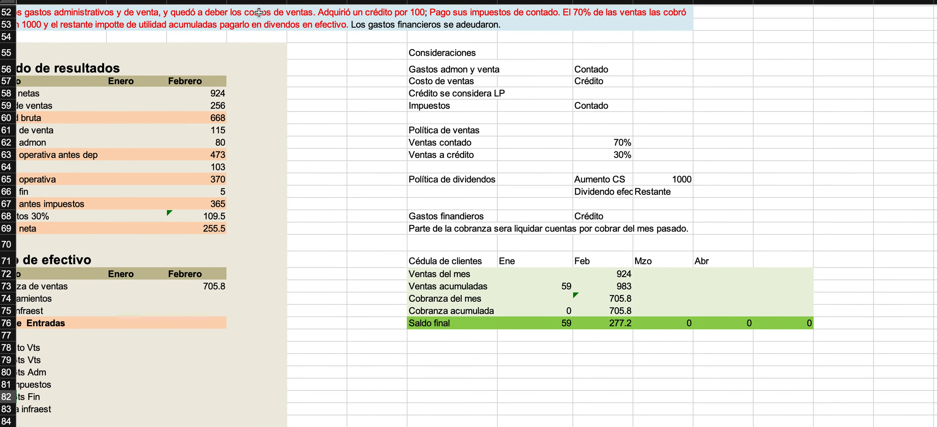
scroll(124, 163, "left", 1)
scroll(125, 164, "down", 2)
scroll(124, 164, "left", 4)
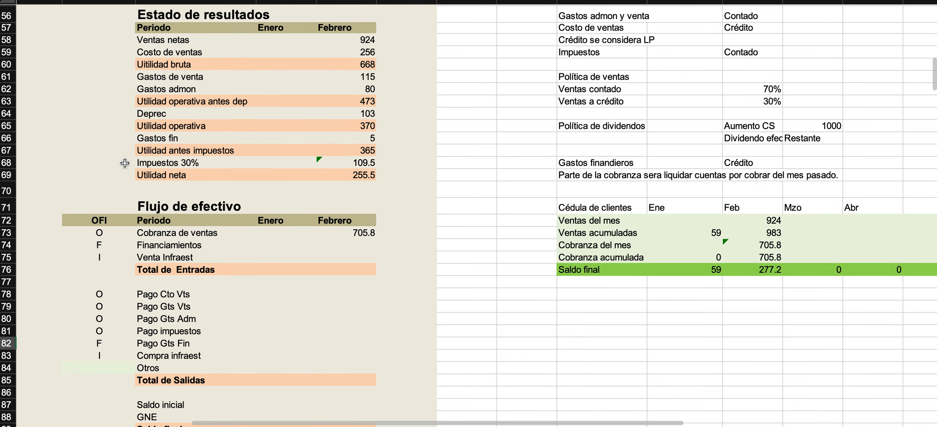
Enter 100 for Financiamientos and 0 for Venta Infraest in the Febrero column of the Flujo de efectivo.
left_click(285, 248)
left_click(361, 248)
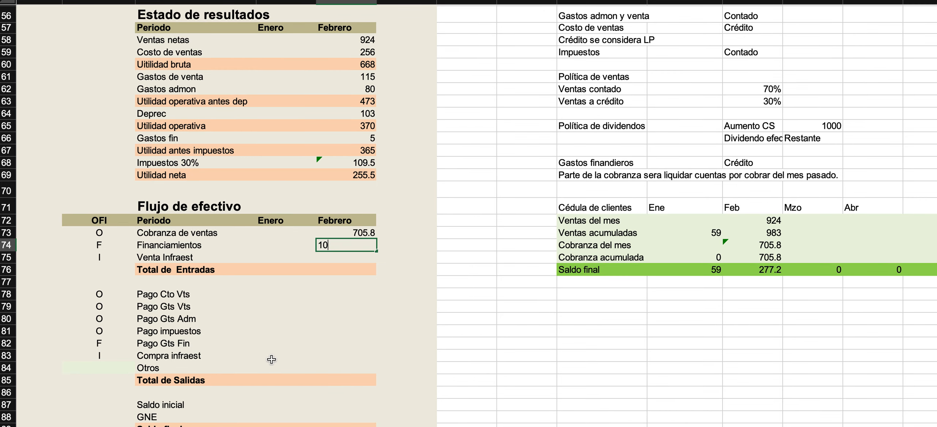
key("Return")
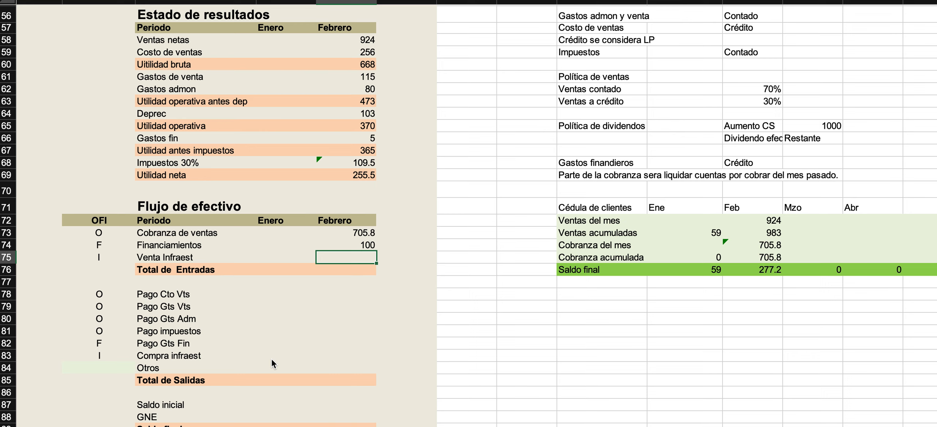
type("0")
key("Return")
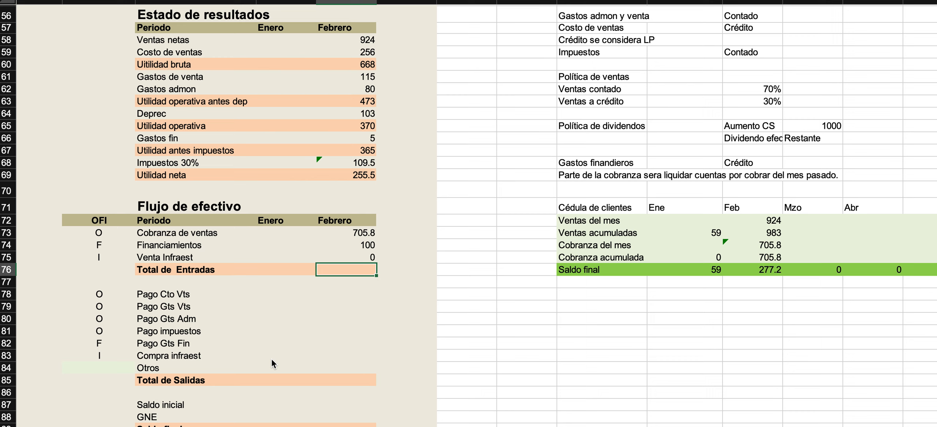
Total the February inflows H73:H75 with a SUM formula in the Total de Entradas row.
type("=sum(")
key("Up")
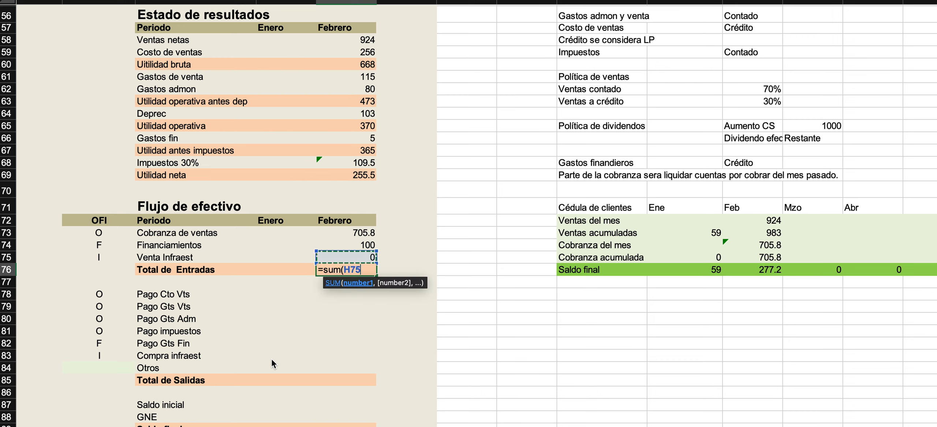
key("shift+Up")
key("shift+Up")
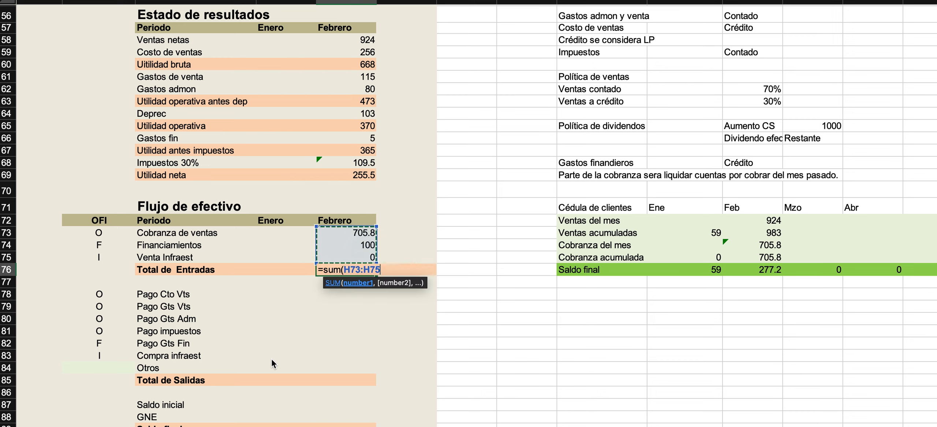
key("Return")
Go to the February Pago Cto Vts cell and check in the Consideraciones block how Costo de ventas is paid.
scroll(285, 253, "down", 2)
scroll(286, 253, "left", 1)
scroll(286, 253, "down", 2)
scroll(285, 253, "left", 1)
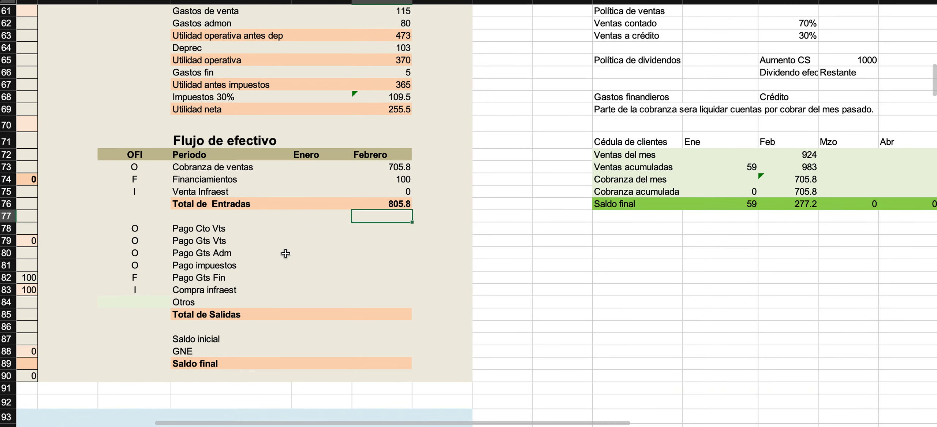
left_click(352, 241)
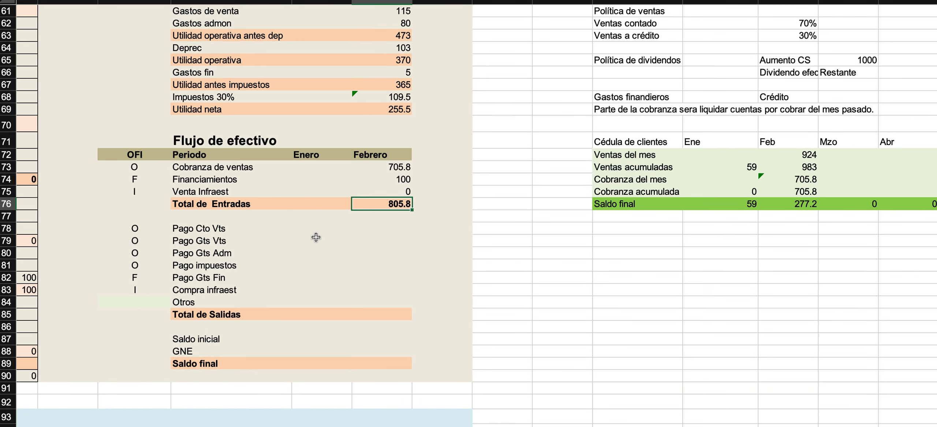
left_click(370, 231)
scroll(368, 253, "left", 1)
scroll(368, 253, "up", 1)
scroll(368, 252, "up", 1)
scroll(367, 252, "left", 1)
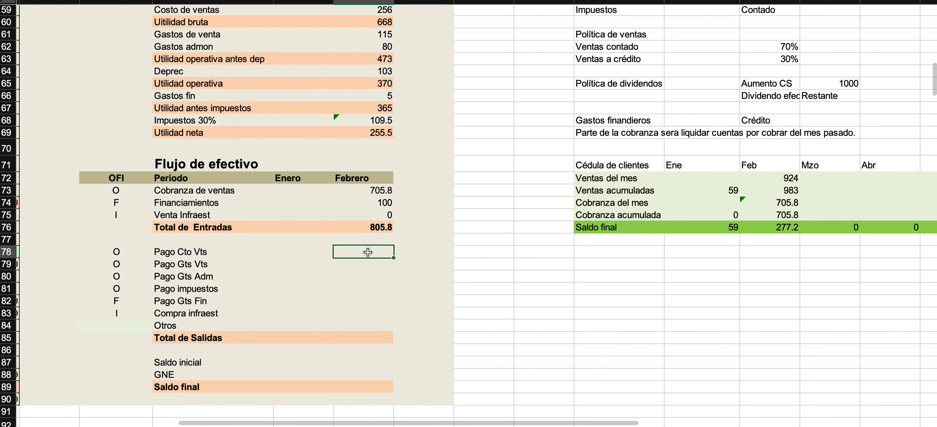
scroll(368, 252, "up", 3)
scroll(367, 252, "right", 4)
scroll(368, 252, "up", 3)
scroll(368, 252, "right", 2)
left_click(352, 108)
left_click_drag(352, 108, 501, 110)
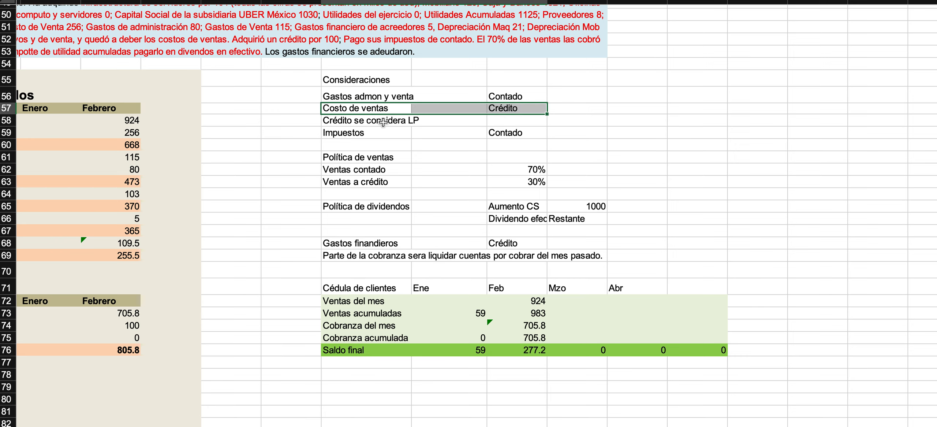
left_click(356, 110)
left_click_drag(400, 109, 502, 110)
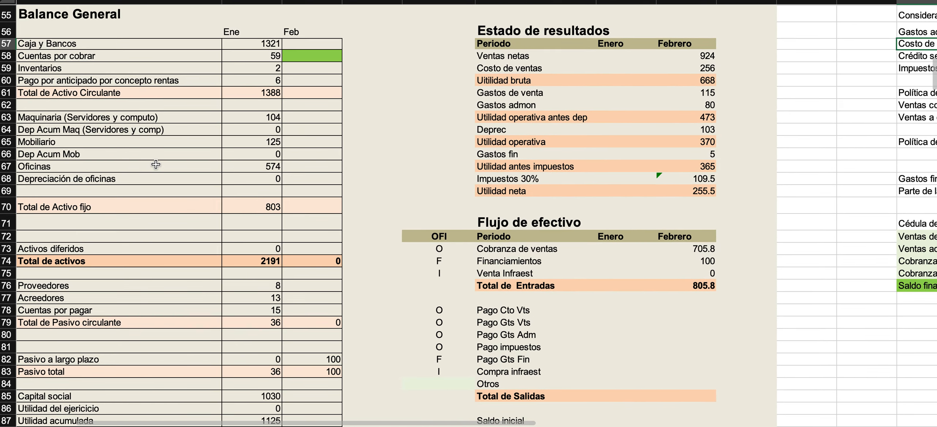
Examine the Proveedores row of the Balance General and its Ene balance.
left_click_drag(55, 287, 246, 285)
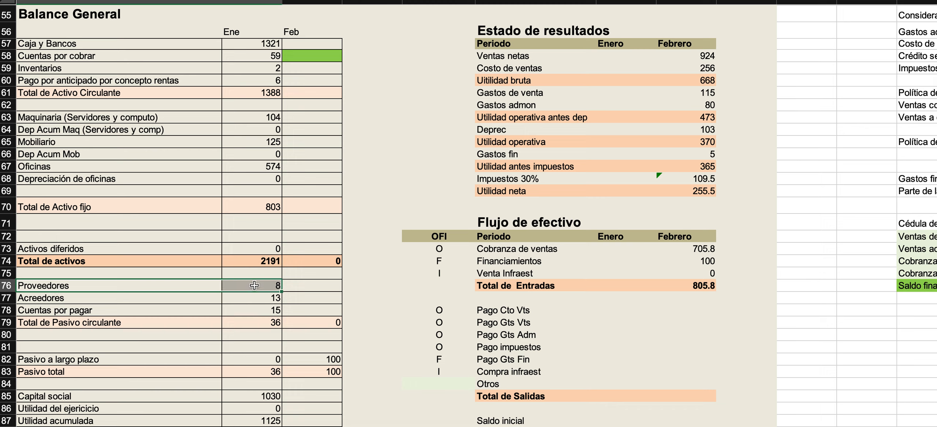
left_click(125, 286)
left_click_drag(123, 285, 251, 285)
left_click(146, 287)
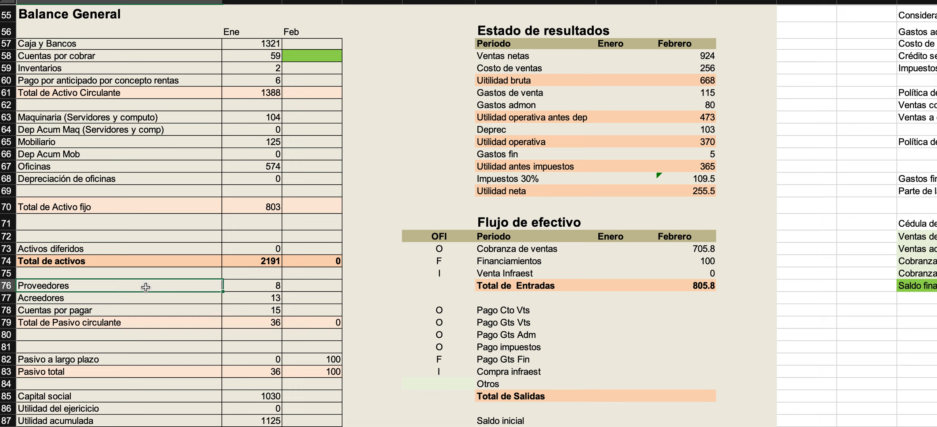
left_click_drag(145, 287, 240, 287)
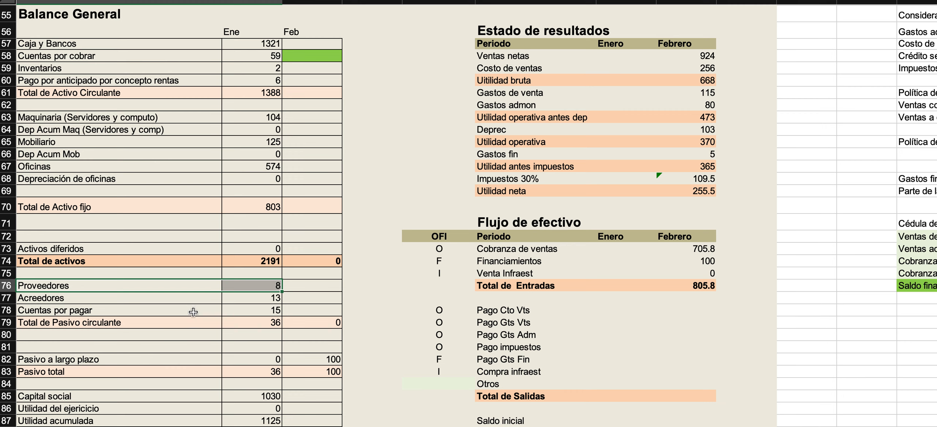
left_click(243, 288)
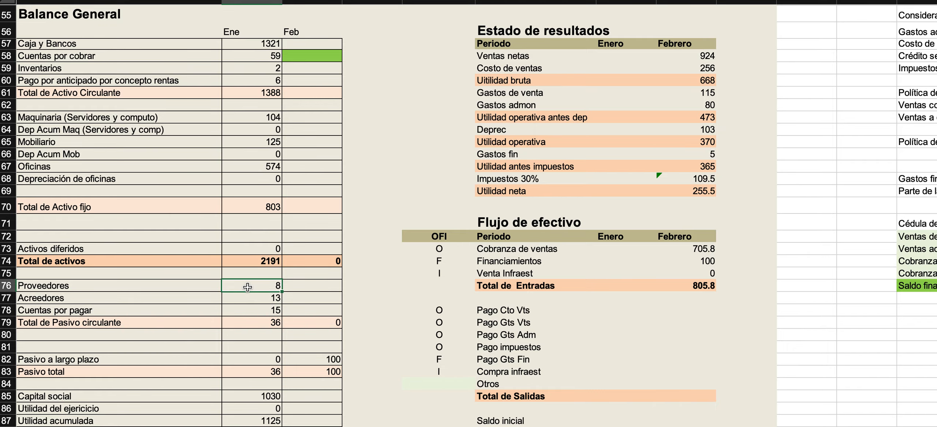
Make the Consideraciones heading bold.
scroll(436, 227, "up", 10)
scroll(436, 227, "right", 10)
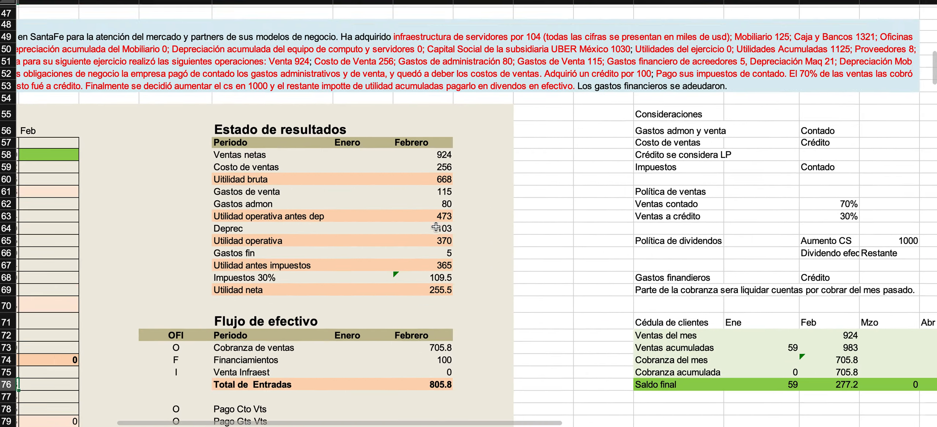
scroll(436, 227, "down", 4)
scroll(436, 227, "left", 1)
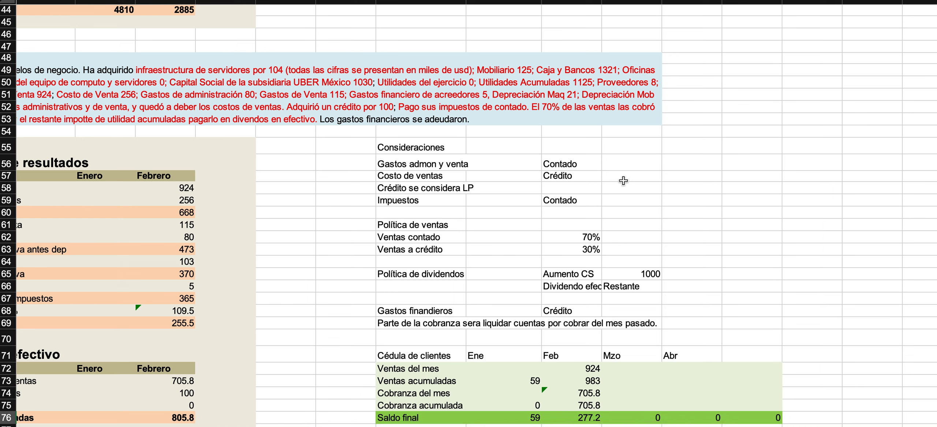
left_click(674, 166)
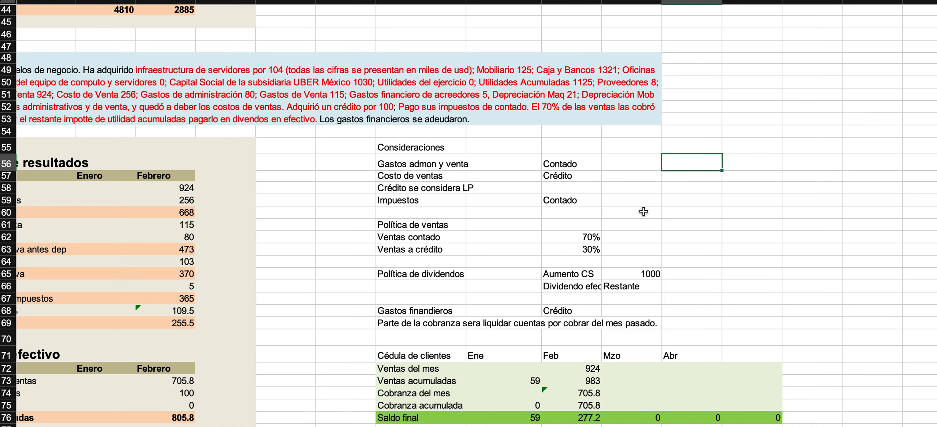
left_click(419, 143)
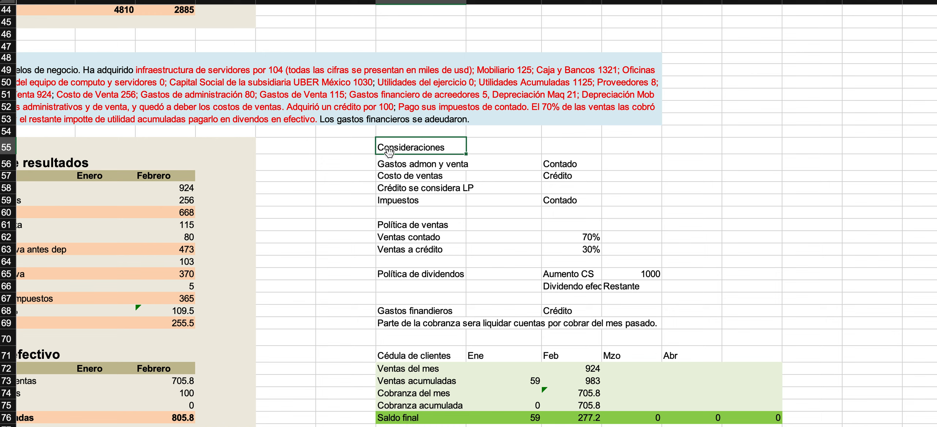
key("ctrl+b")
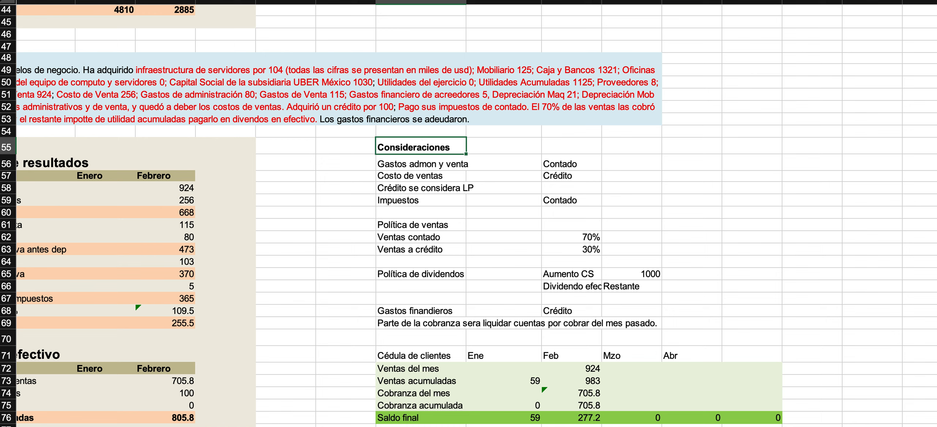
Add the heading "Consideración de proveedores" in row 55, beside the Consideraciones block.
left_click(696, 146)
type("Consi")
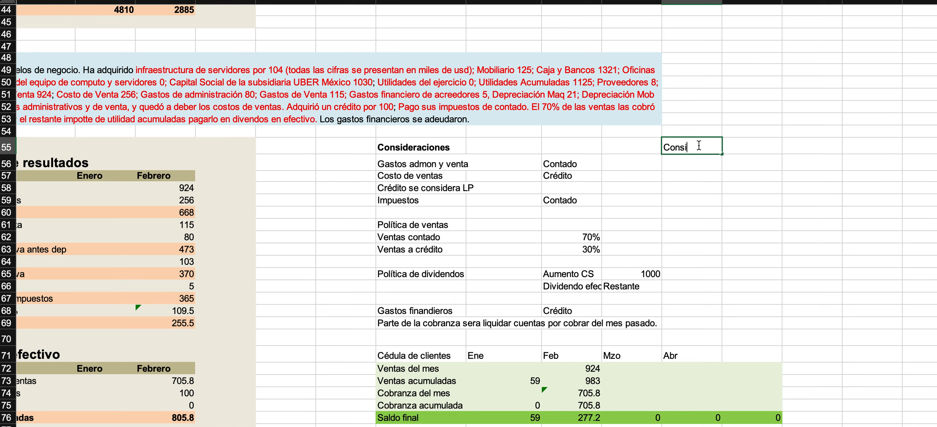
type("deración de proveedores")
key("Return")
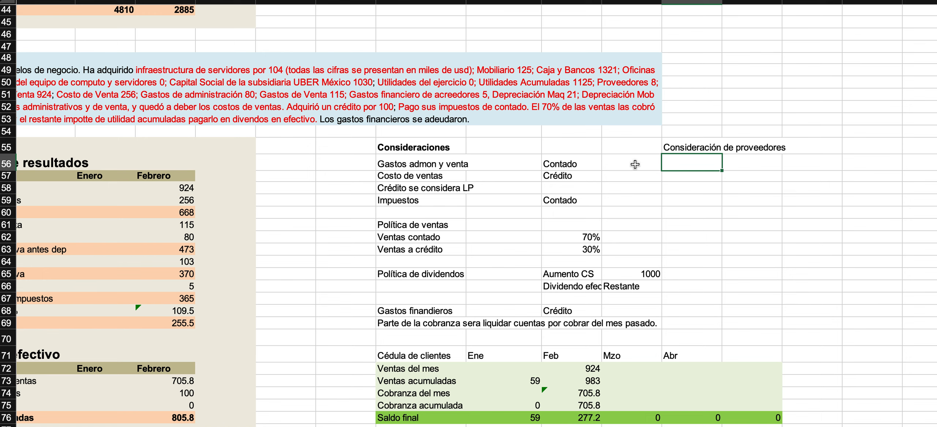
Check the Ene Proveedores balance and enter the term "60 días" beneath the Consideración de proveedores heading.
scroll(347, 255, "left", 10)
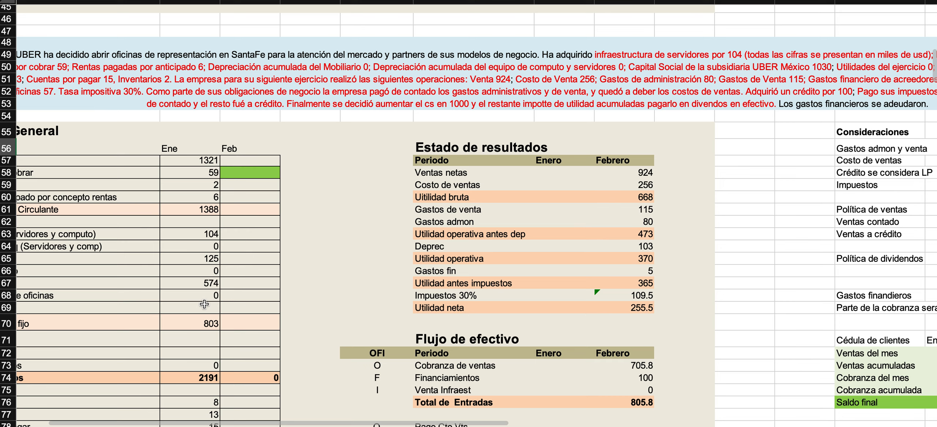
scroll(205, 306, "down", 4)
scroll(205, 306, "left", 3)
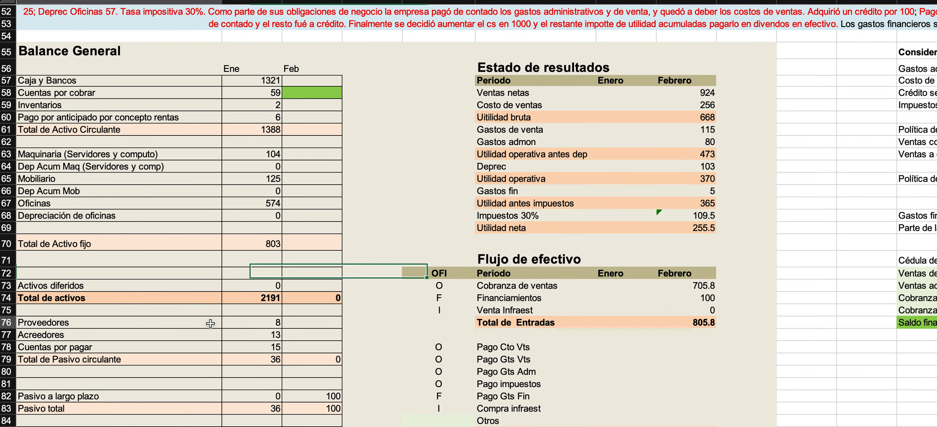
left_click(225, 323)
scroll(692, 171, "right", 20)
scroll(692, 171, "up", 3)
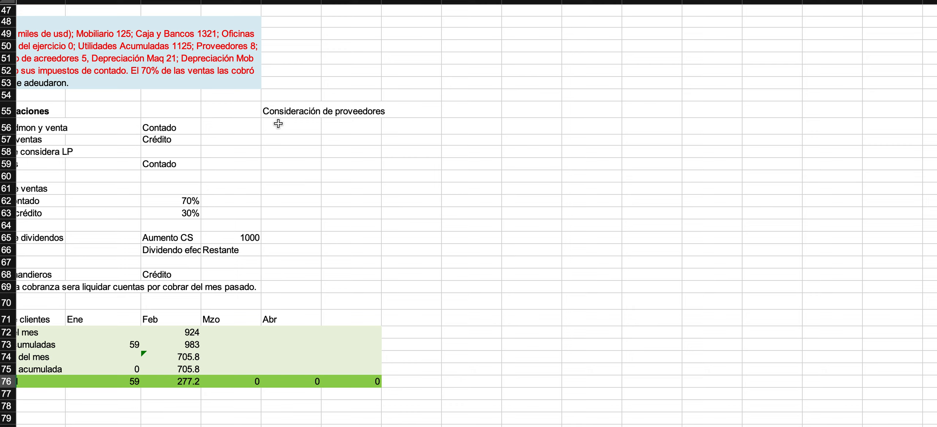
left_click(278, 123)
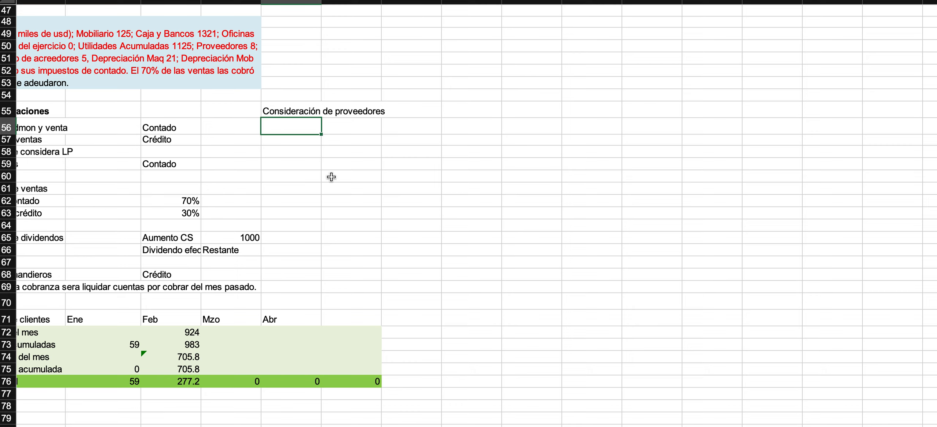
type("60")
type(" d´")
type("ía")
type("s")
key("Return")
Return to the Proveedores row of the Balance General, review its Ene balance and go to its Feb cell.
scroll(330, 114, "left", 2)
scroll(330, 113, "down", 1)
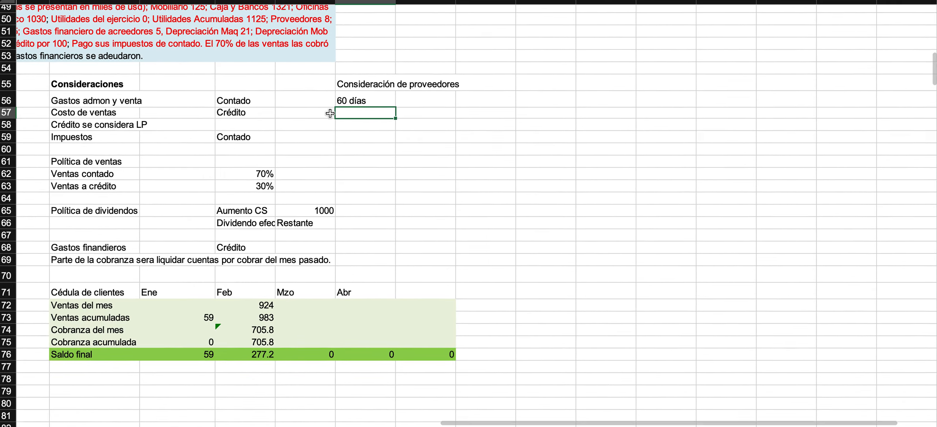
scroll(330, 114, "left", 10)
scroll(330, 114, "down", 4)
scroll(330, 113, "left", 2)
scroll(330, 114, "up", 2)
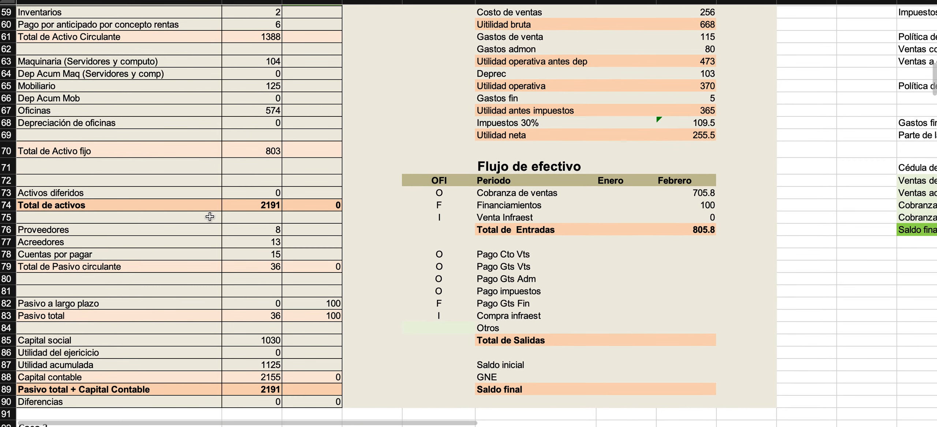
left_click(251, 230)
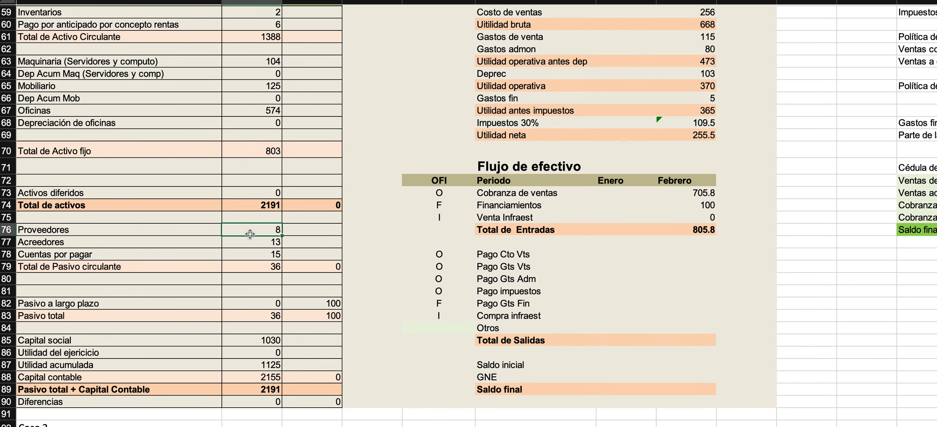
left_click(319, 228)
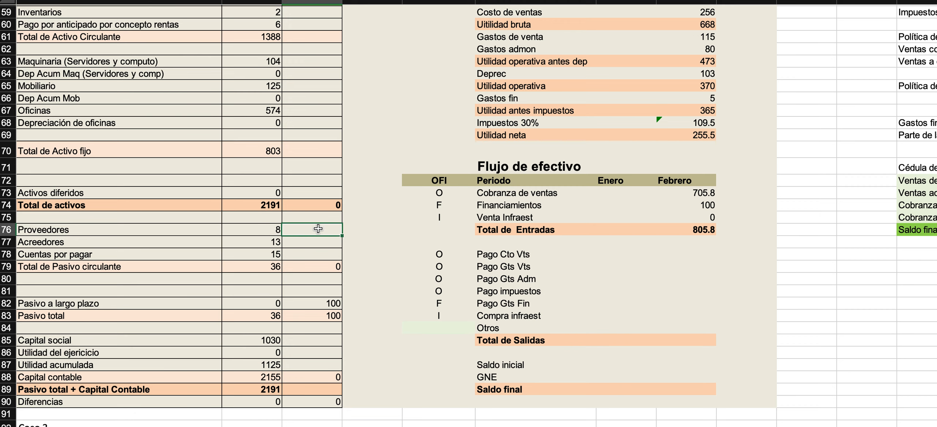
scroll(318, 229, "right", 1)
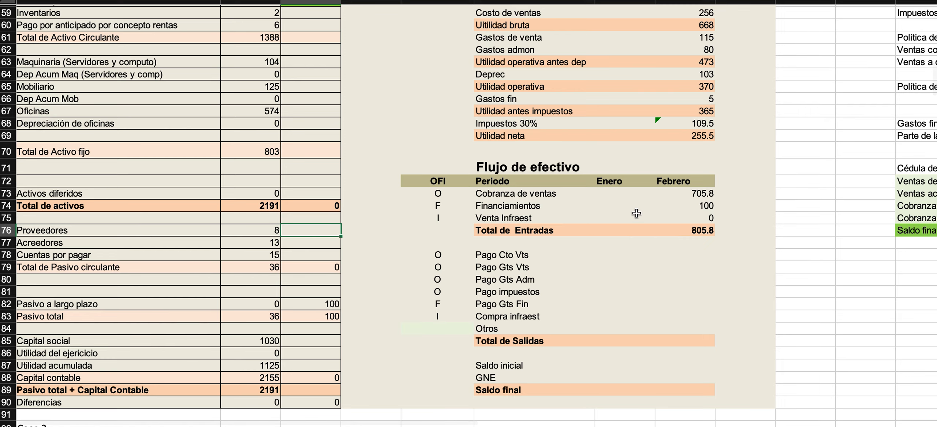
Check the February Costo de ventas and add the heading "Cédula Proveedores" in row 79, beneath the Cédula de clientes.
scroll(637, 213, "up", 5)
scroll(637, 213, "right", 5)
left_click(415, 136)
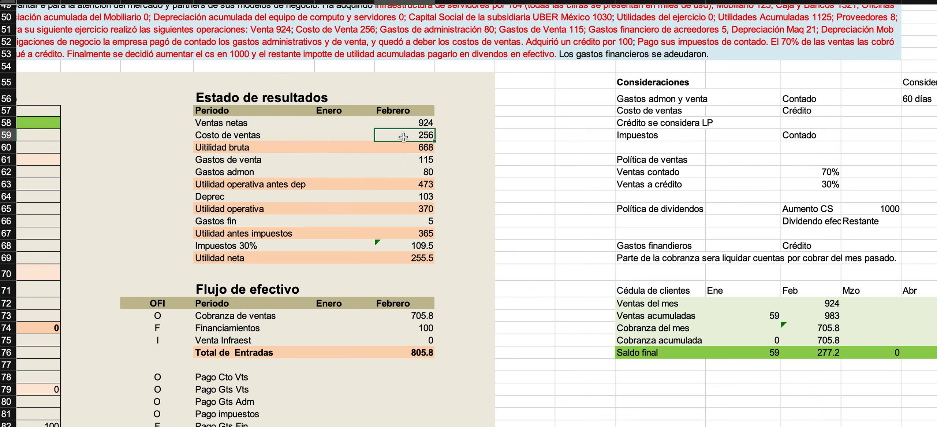
scroll(404, 136, "down", 5)
scroll(404, 136, "right", 5)
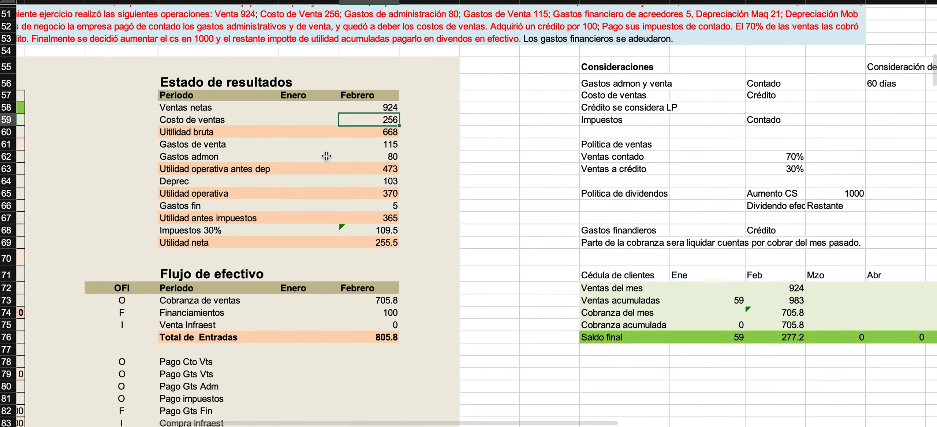
left_click(437, 246)
type("C")
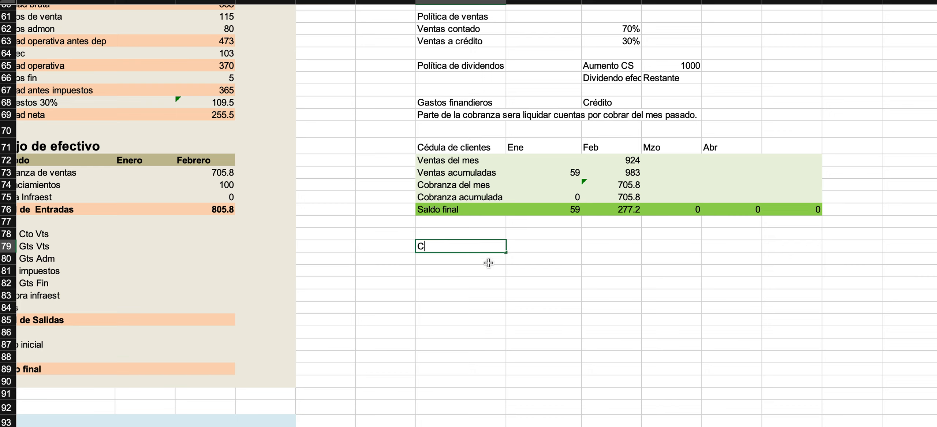
type("édula Proveedoes")
key("Return")
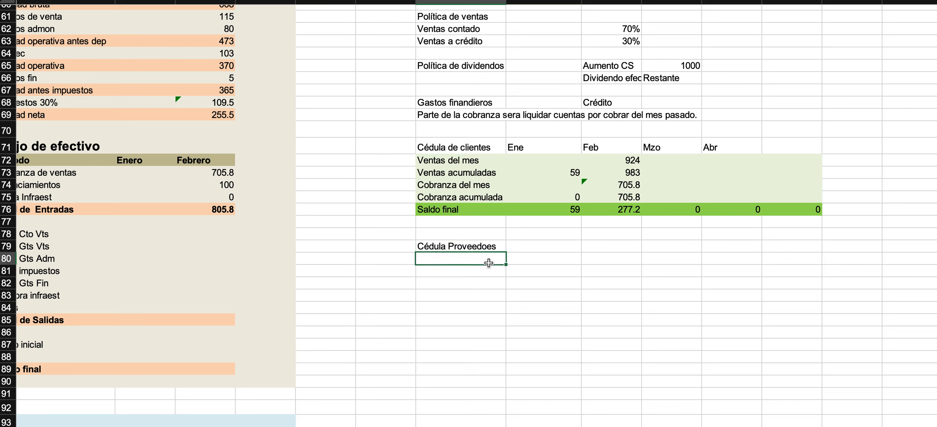
double_click(489, 246)
type("r")
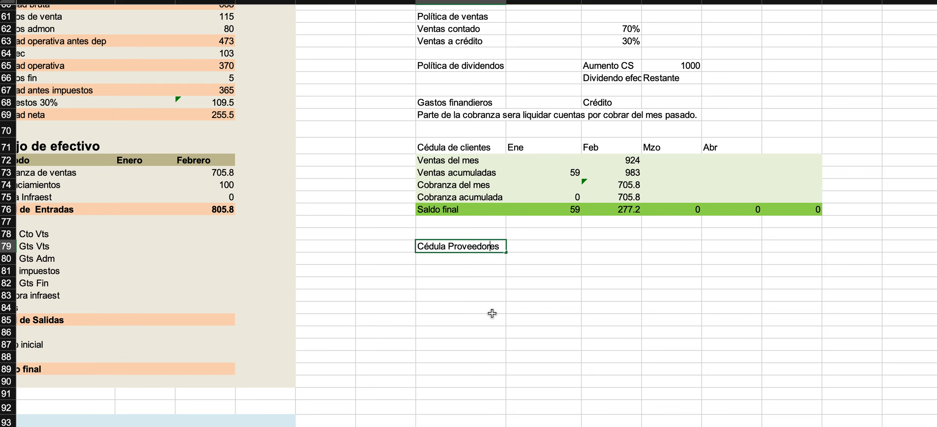
key("Return")
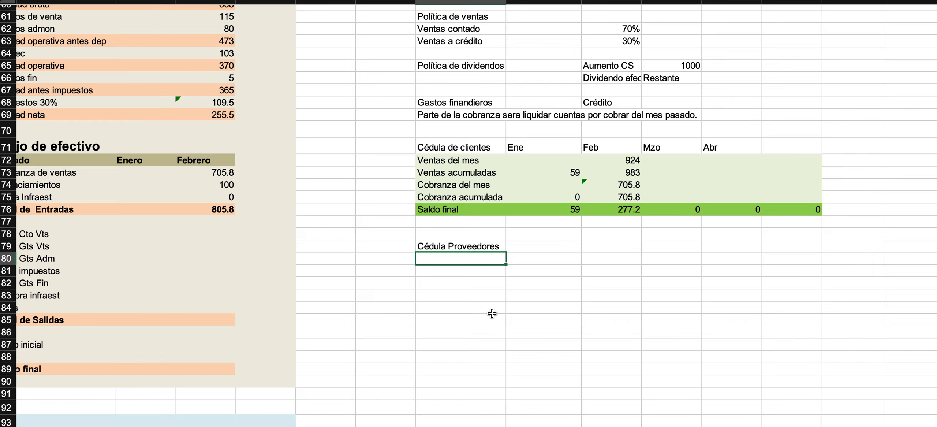
Review the Balance General and enter the row label "Saldo inicial" directly under the Cédula Proveedores heading.
scroll(492, 314, "left", 3)
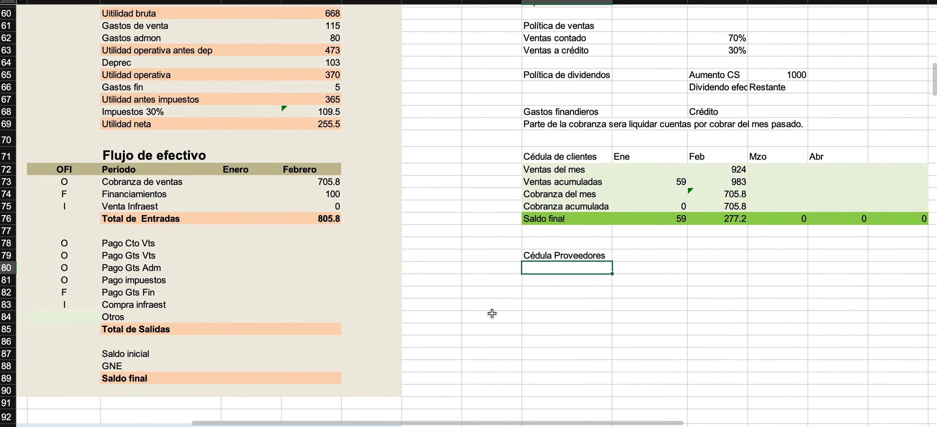
scroll(493, 313, "down", 2)
scroll(493, 313, "down", 2)
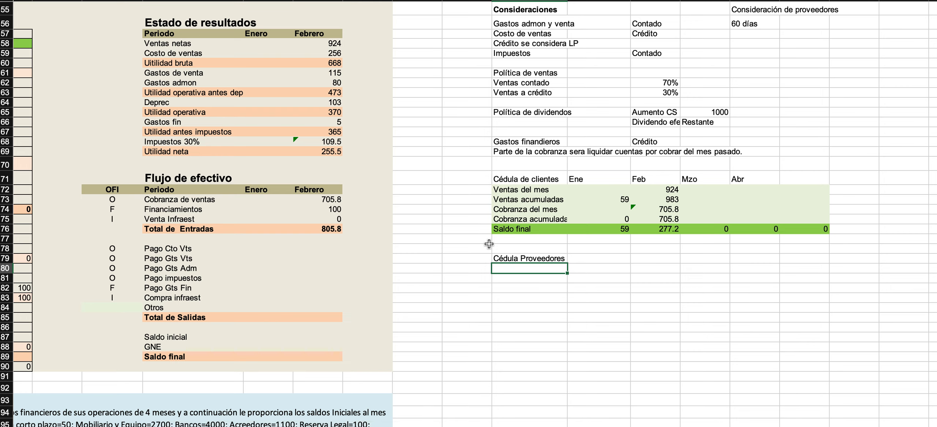
scroll(397, 230, "left", 2)
scroll(397, 230, "left", 5)
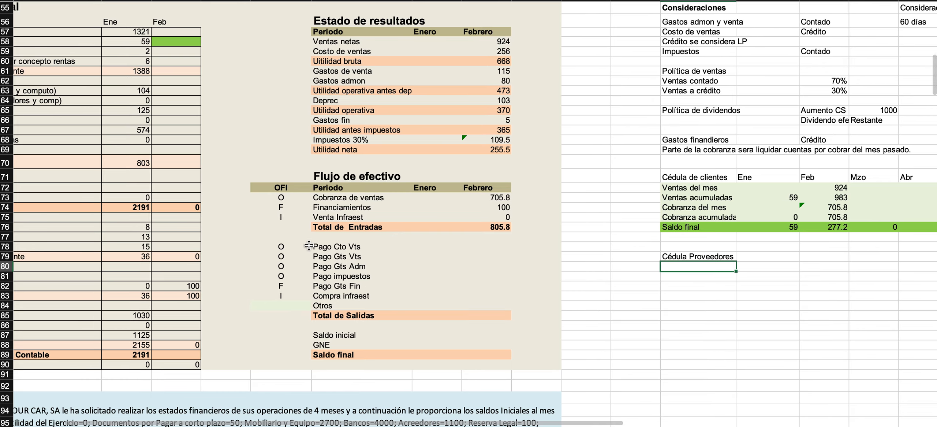
scroll(258, 253, "left", 2)
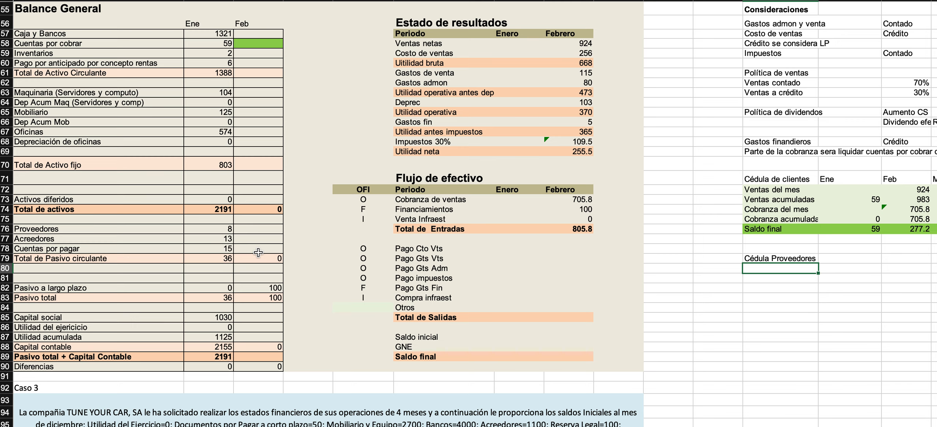
type("Saldo inicial")
key("Return")
Add the row labels "Compras", "Pagos" and "Saldo final" below Saldo inicial in the Cédula Proveedores.
scroll(550, 289, "right", 5)
type("Compras")
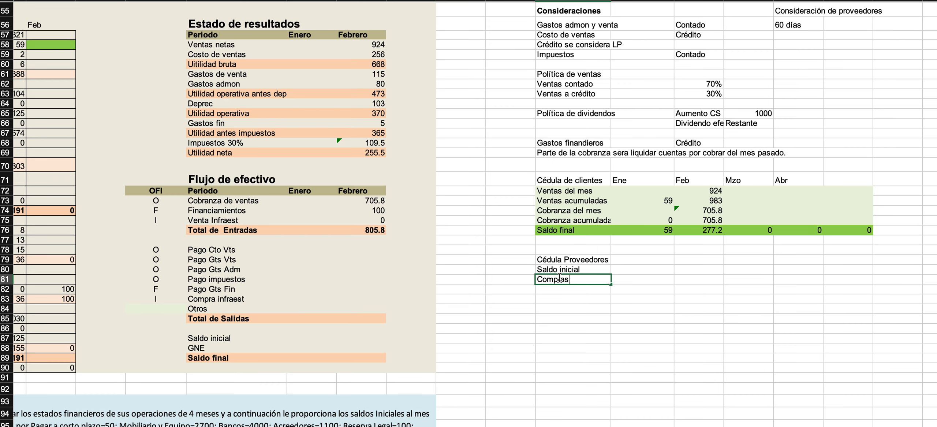
key("Return")
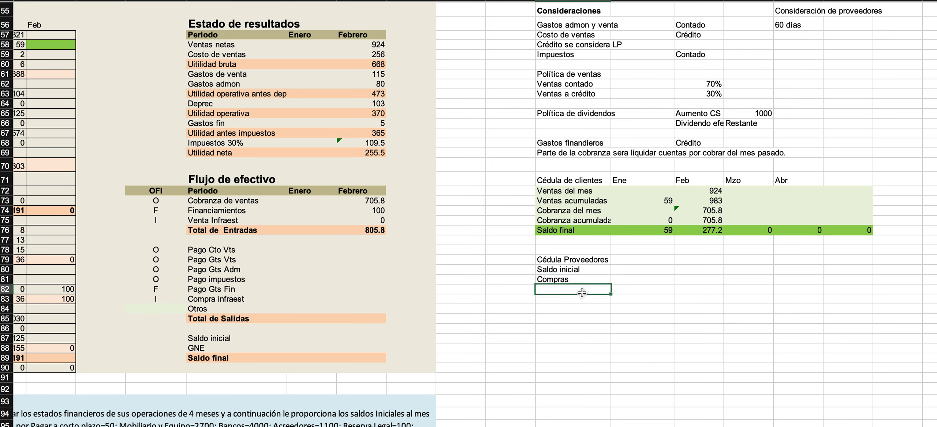
type("Pagos")
key("Return")
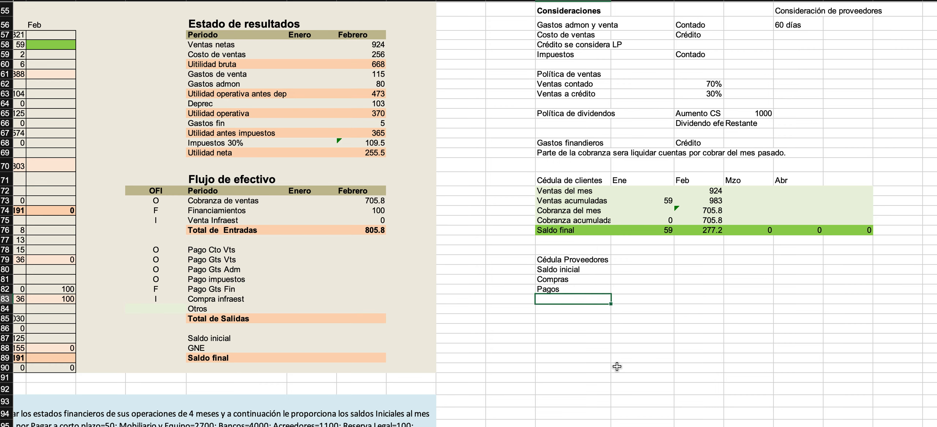
type("Sald")
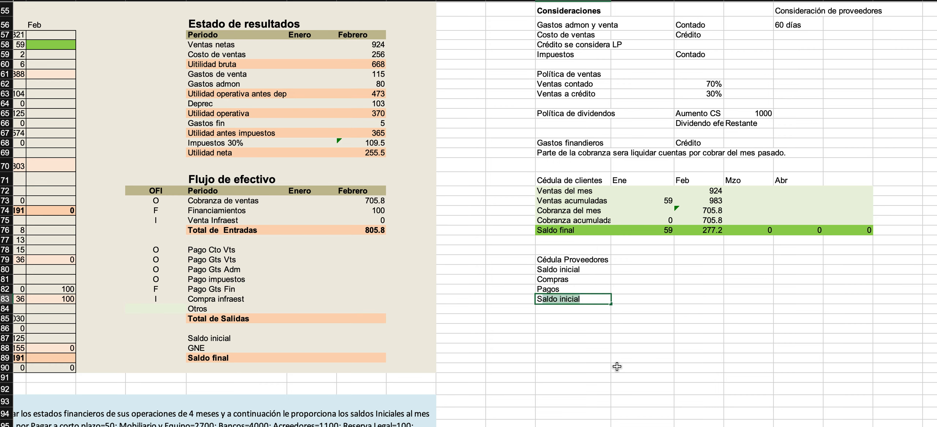
type("o final")
key("Return")
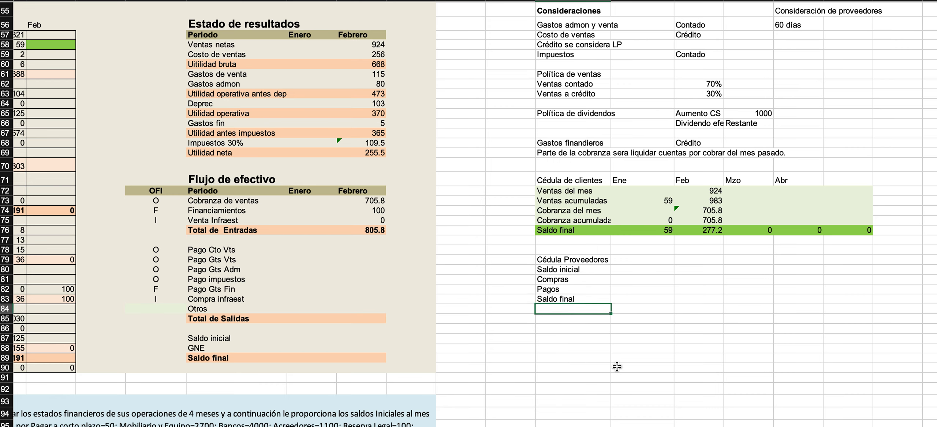
Compare the sales and collection rows of the Cédula de clientes with the rows of the Cédula Proveedores.
left_click(553, 183)
left_click(551, 189)
left_click_drag(550, 188, 827, 219)
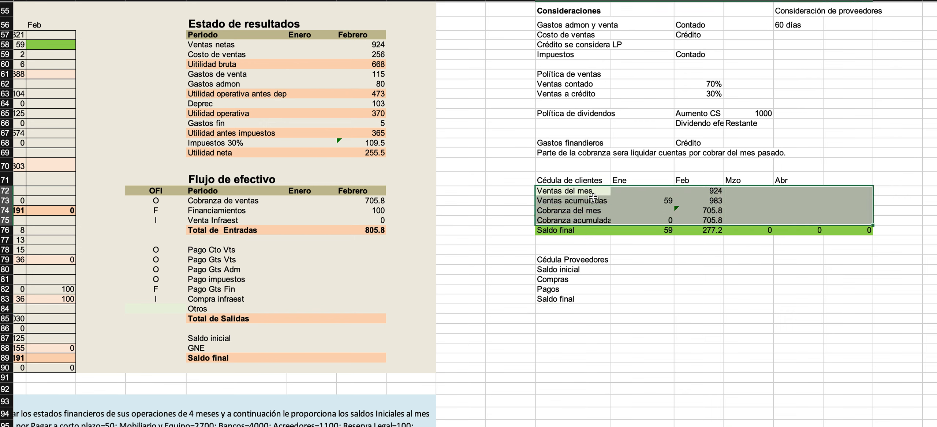
left_click(560, 192)
left_click(558, 200)
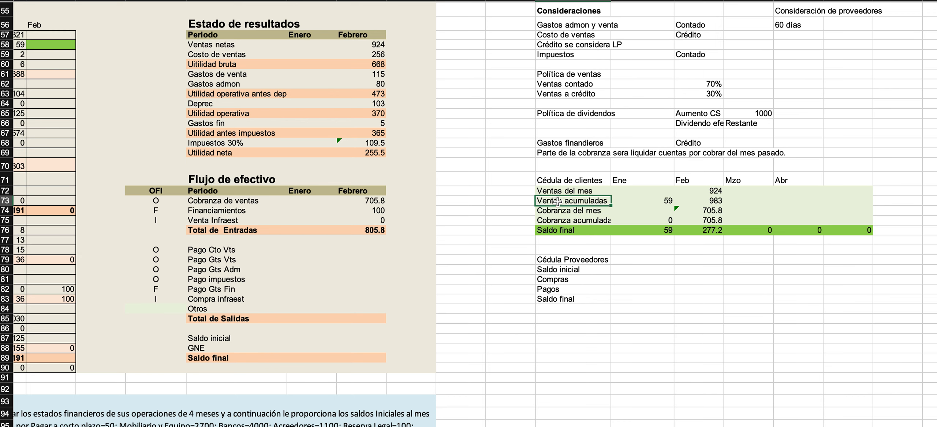
left_click(555, 211)
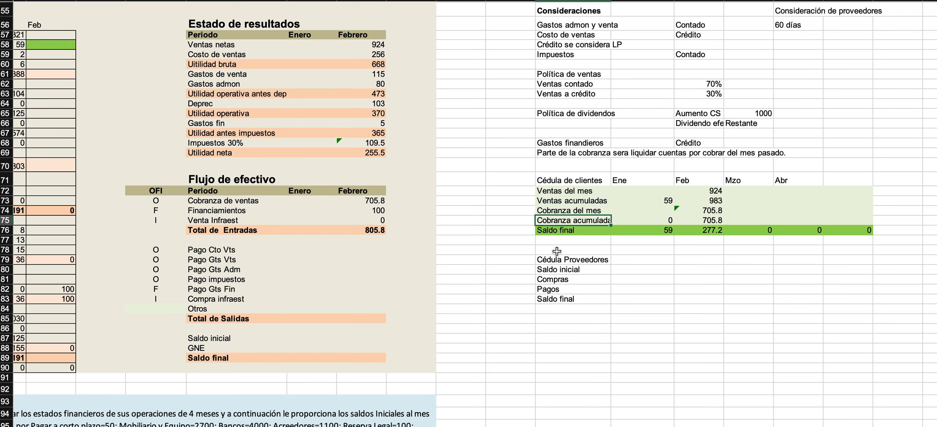
left_click(556, 270)
left_click_drag(556, 270, 574, 295)
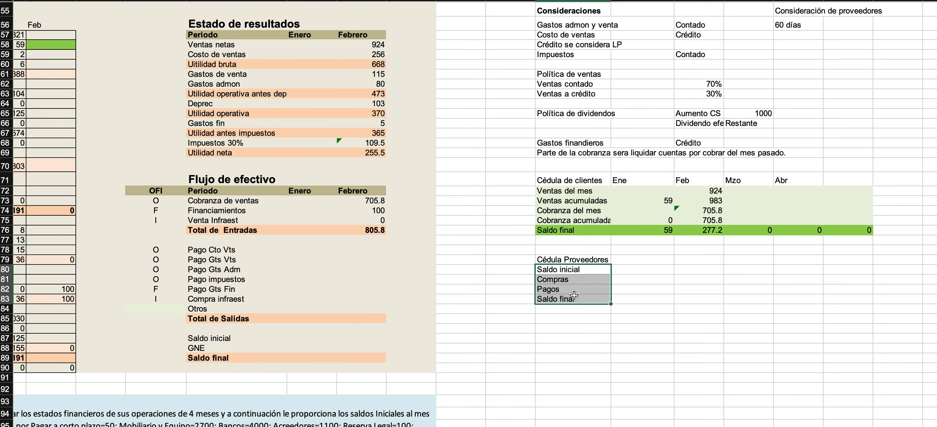
left_click_drag(546, 193, 837, 233)
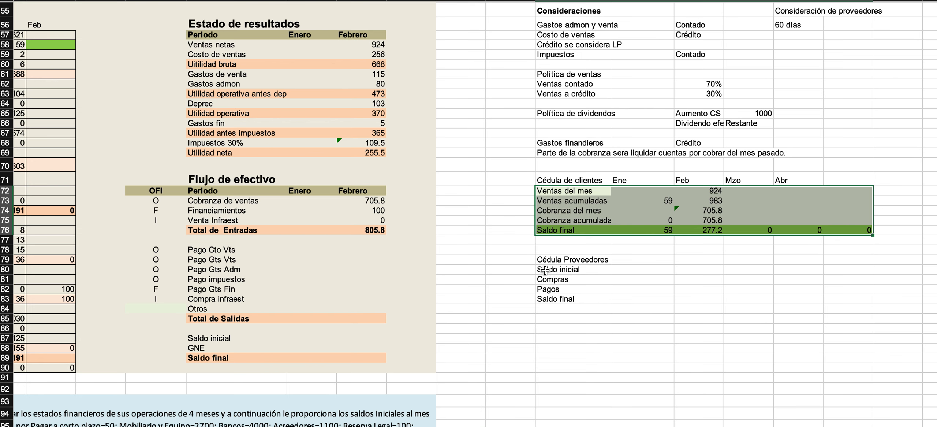
left_click_drag(545, 270, 635, 300)
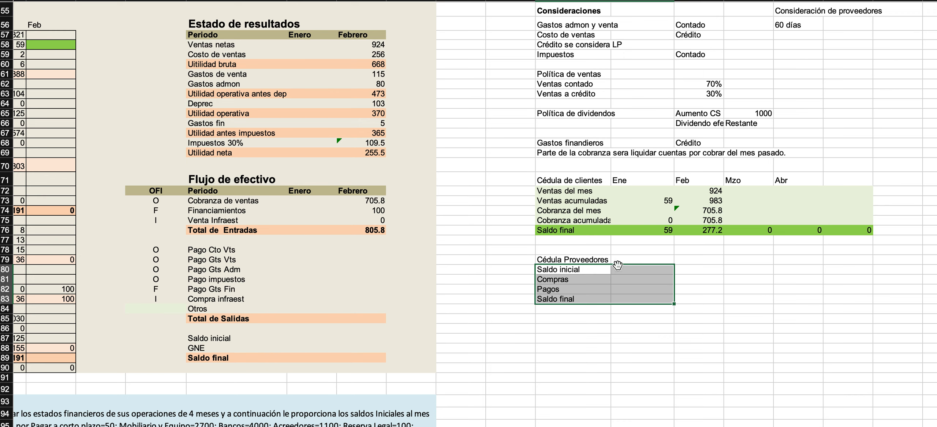
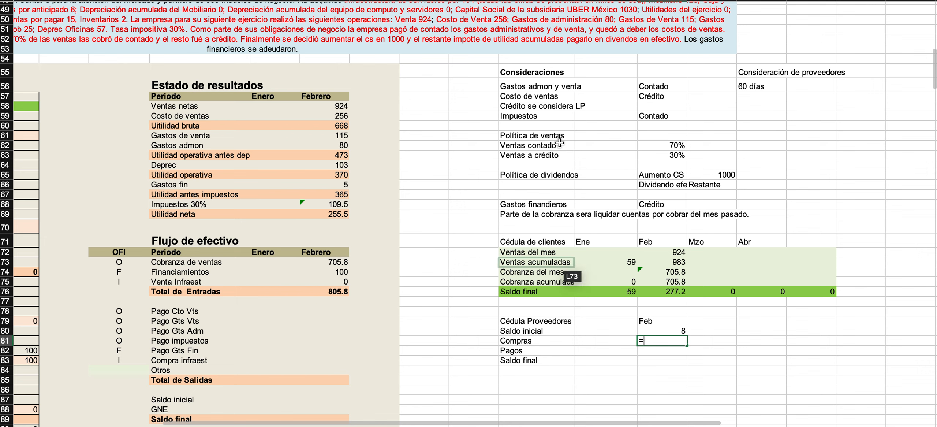
Link the February Compras in the Cédula Proveedores to Costo de ventas (H59) and Pagos to Pago Cto Vts (H78).
left_click(342, 116)
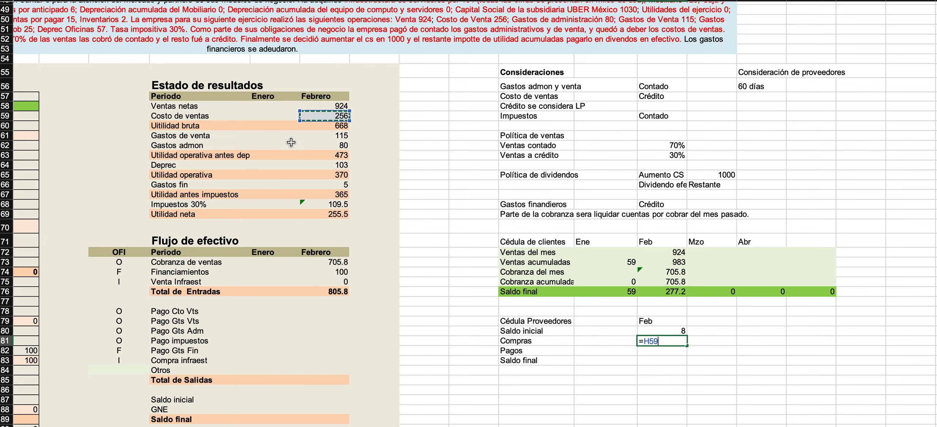
key("Return")
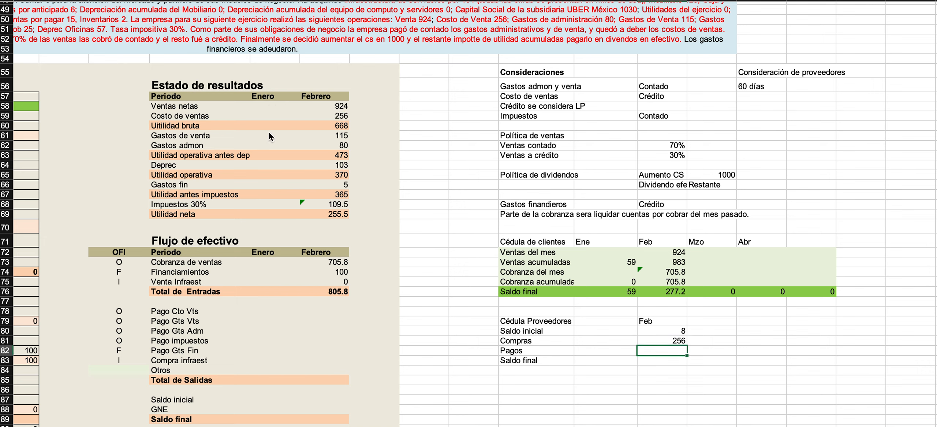
type("=")
key("BackSpace")
type("=")
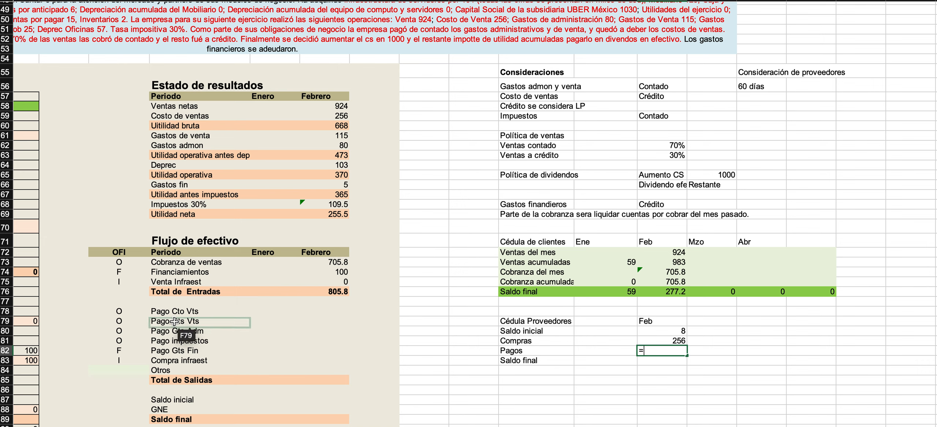
left_click(321, 311)
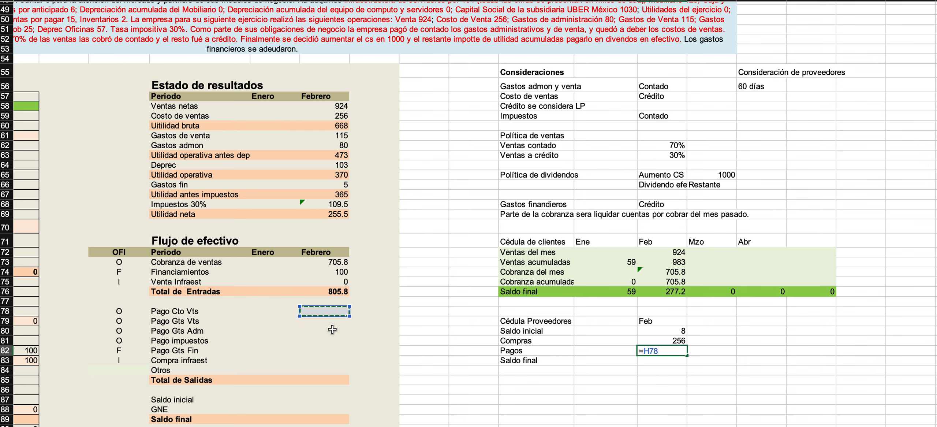
key("Return")
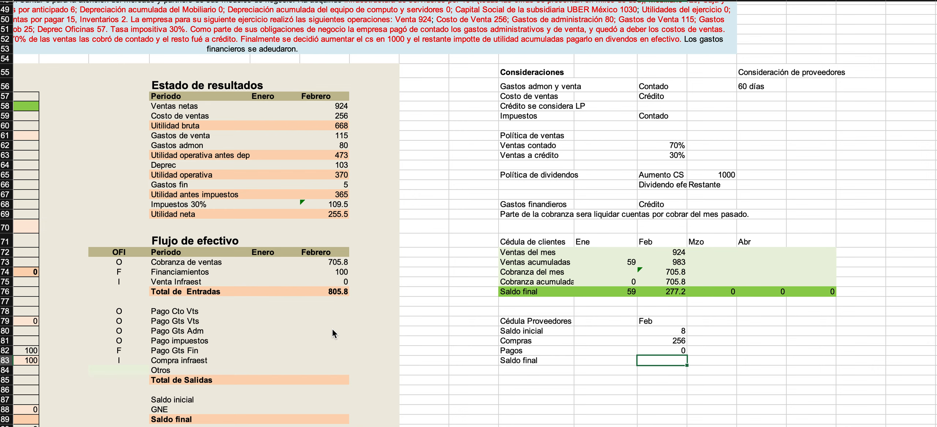
Calculate the February Saldo final of the Cédula Proveedores as Saldo inicial plus Compras minus Pagos (=N80+N81-N82).
type("=")
key("Up")
key("Up")
key("Up")
type("+")
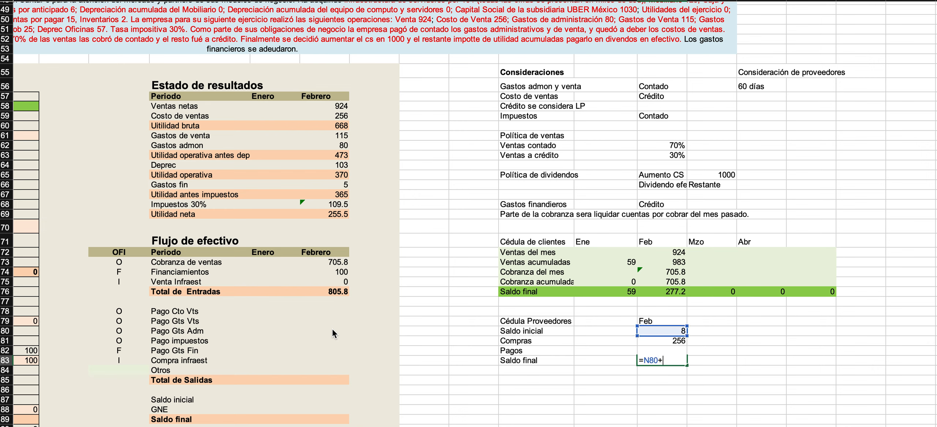
key("Up")
key("Up")
type("-")
key("Up")
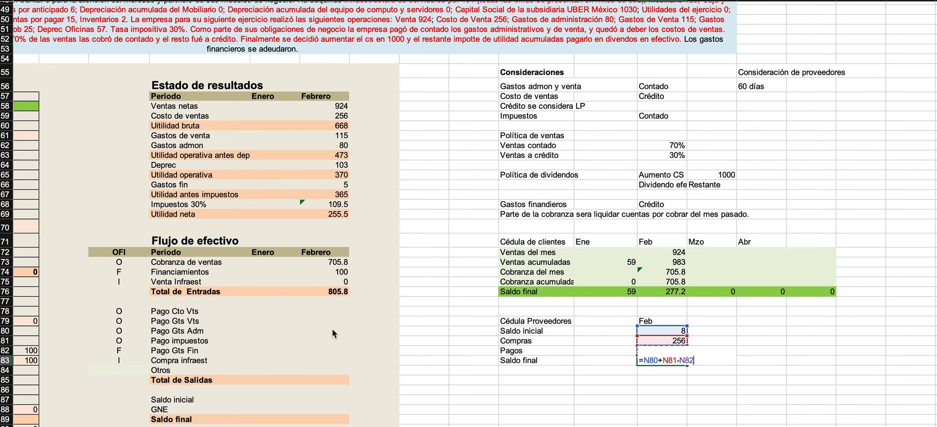
key("Return")
left_click(662, 361)
double_click(662, 360)
key("Escape")
Shade the Cédula Proveedores rows from Saldo inicial to Saldo final light green, as wide as the Cédula de clientes block.
left_click_drag(520, 251, 829, 284)
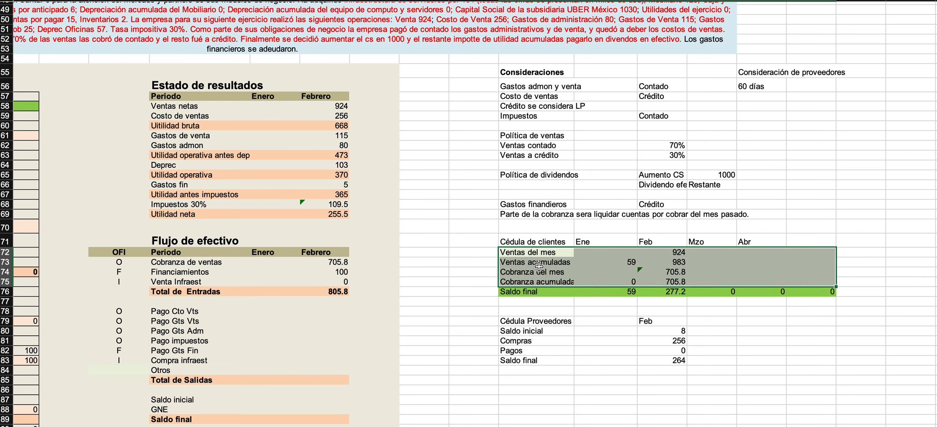
left_click(514, 253)
left_click_drag(514, 253, 514, 253)
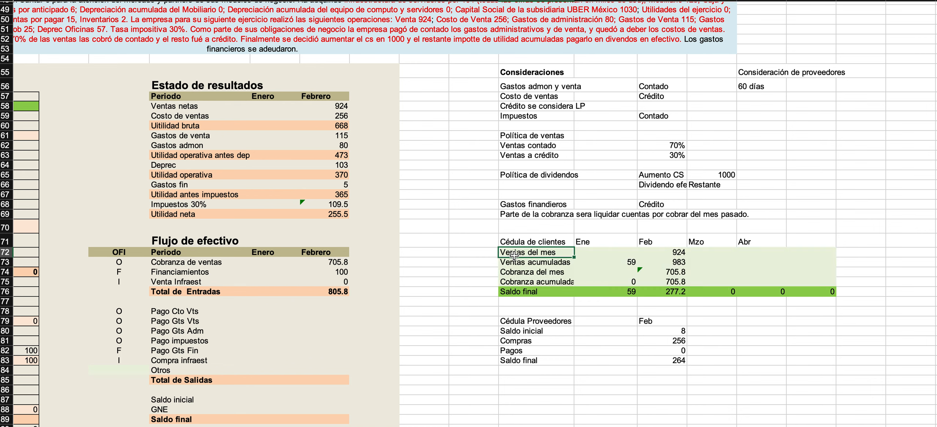
left_click(524, 332)
left_click(529, 342)
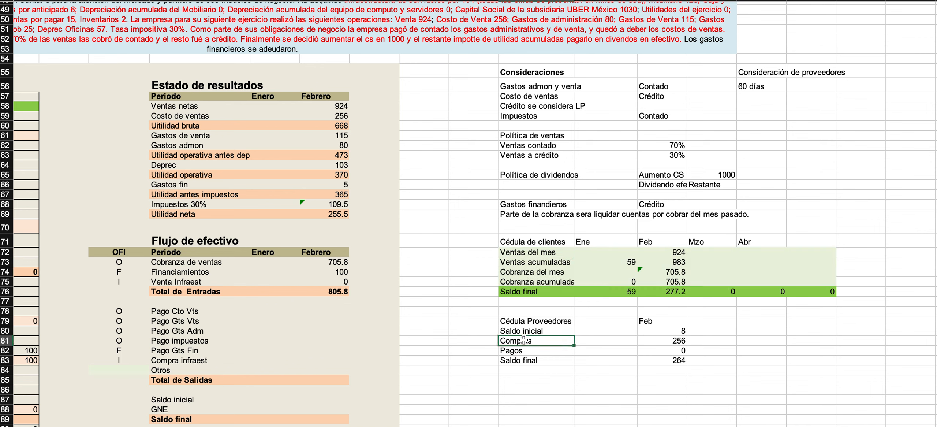
left_click(532, 353)
left_click(540, 365)
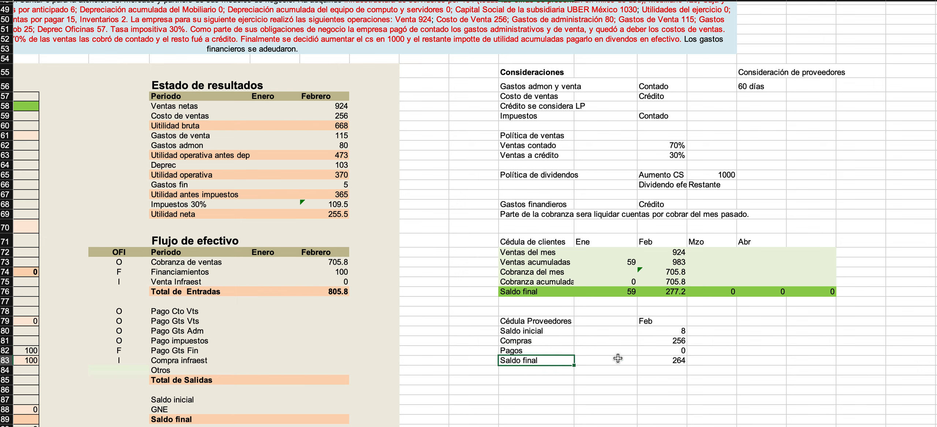
left_click(523, 324)
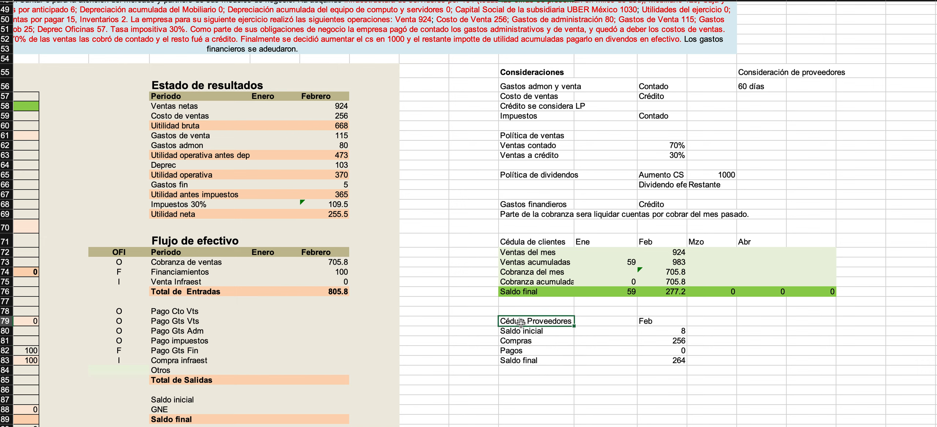
left_click_drag(520, 331, 807, 361)
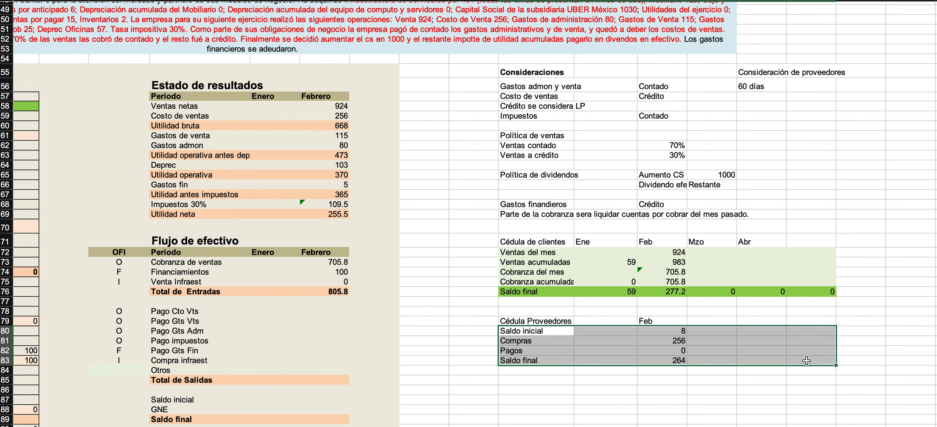
left_click(178, 0)
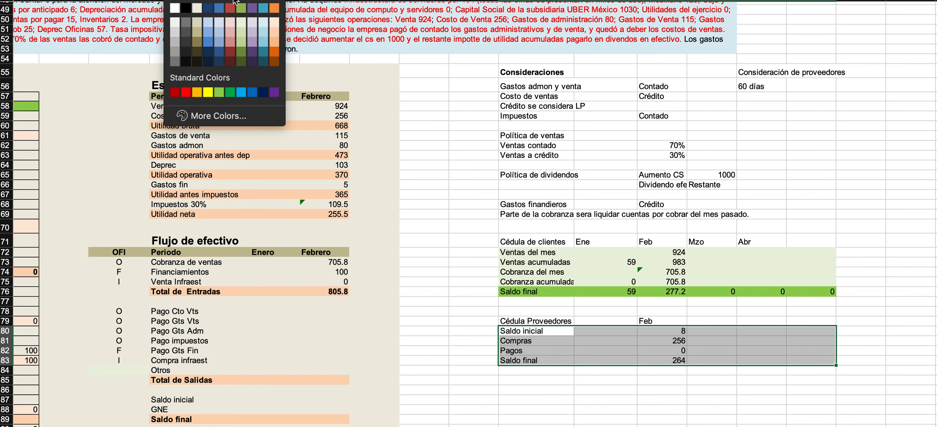
left_click(241, 22)
left_click(626, 340)
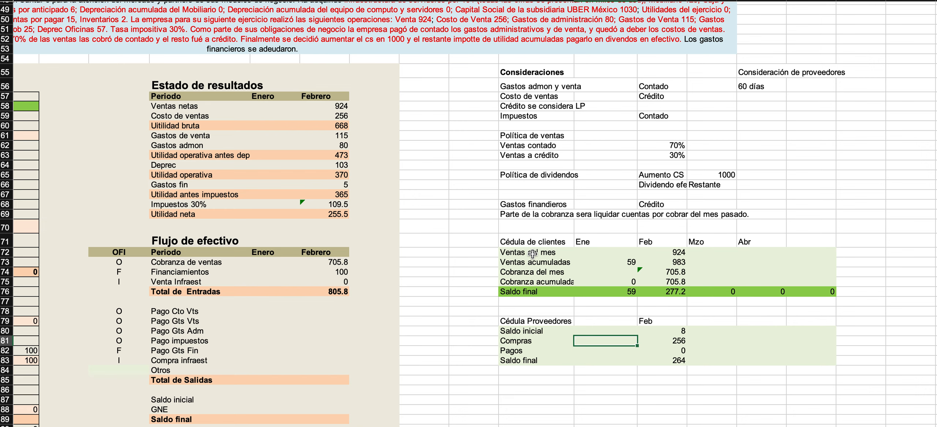
Shade the Saldo final row of the Cédula Proveedores light red across the full width of the block.
mouse_move(547, 253)
left_mouse_down()
mouse_move(571, 254)
mouse_move(582, 273)
mouse_move(676, 291)
left_mouse_up()
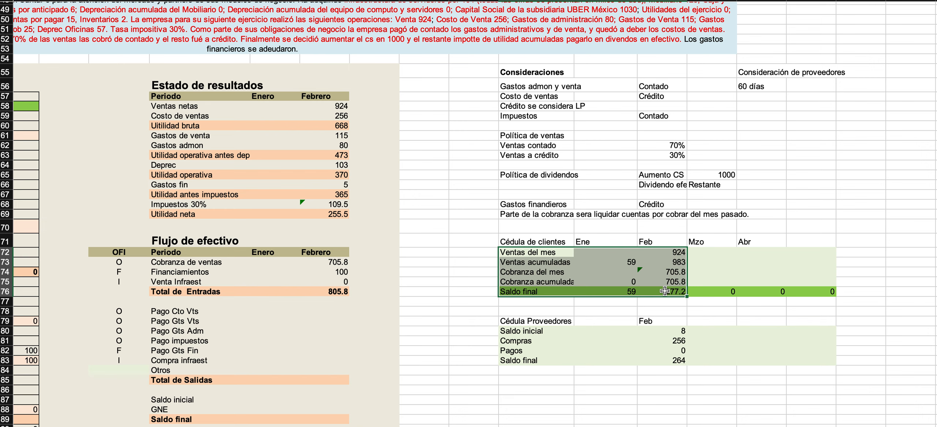
left_click(668, 361)
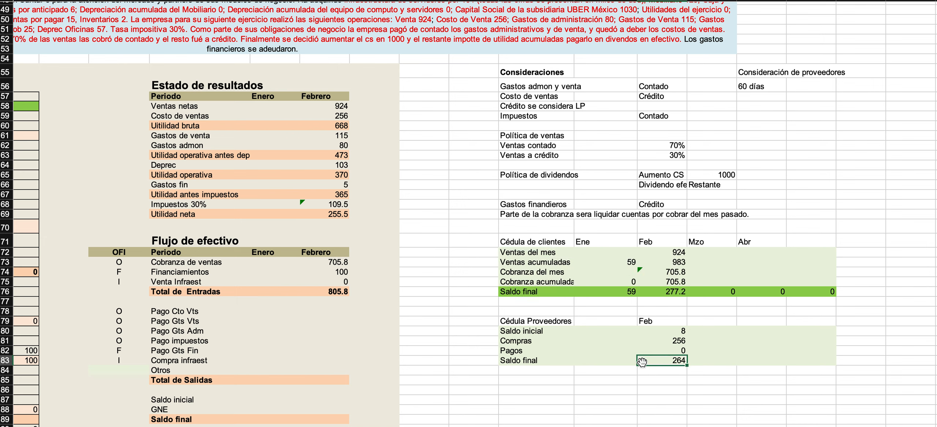
left_click_drag(529, 360, 805, 360)
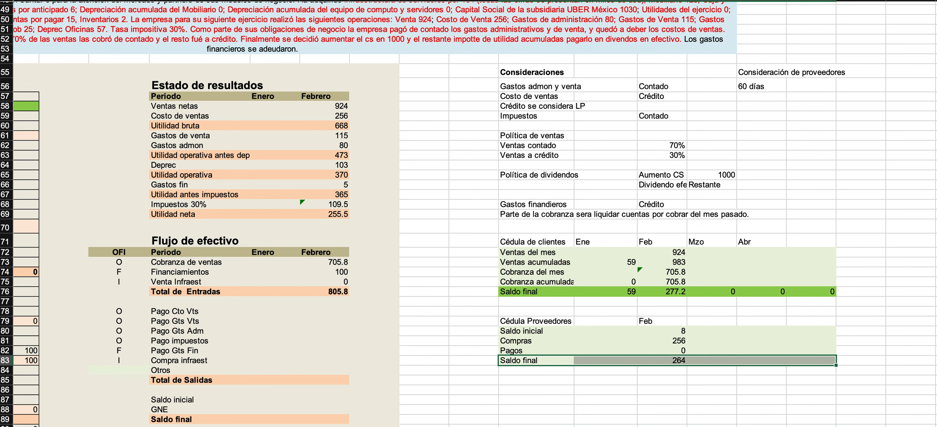
left_click(183, 1)
left_click(230, 32)
Check the credit condition for Costo de ventas and enter 0 as the February Pago Cto Vts in the Flujo de efectivo.
left_click(289, 166)
left_click(282, 312)
key("Right")
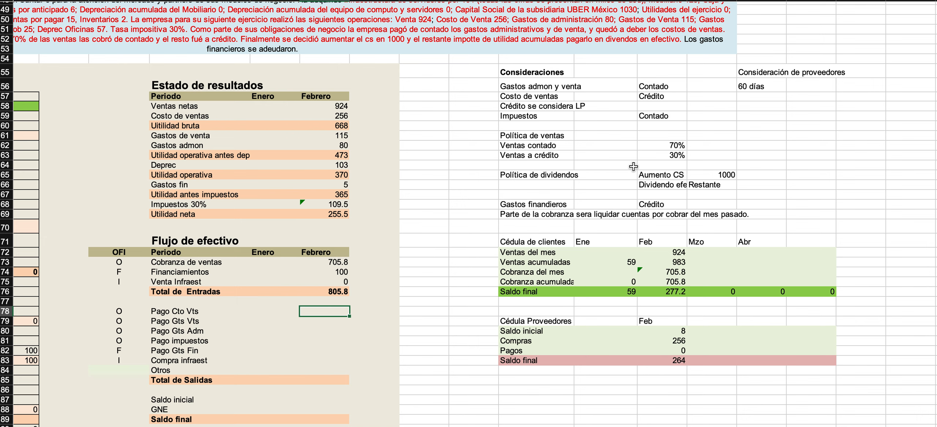
left_click(604, 136)
left_click_drag(659, 96, 536, 95)
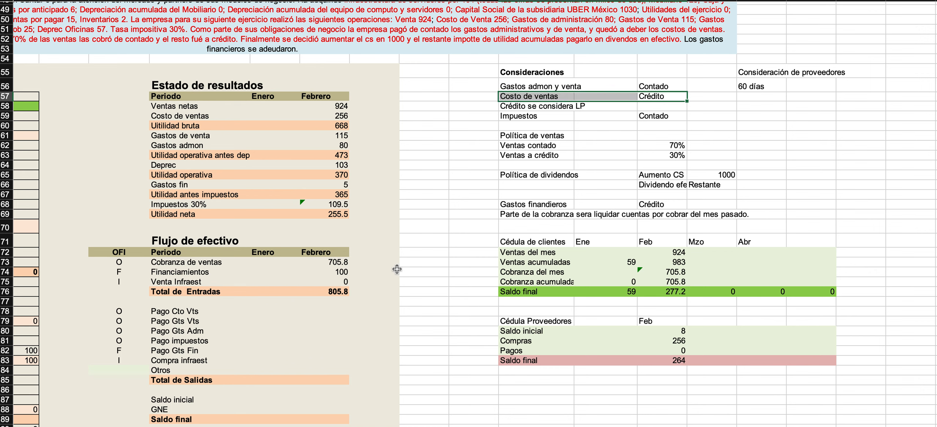
left_click(323, 311)
type("0")
key("Return")
Check the supplier payment term in the Consideraciones and the January Proveedores balance in the Balance General.
left_click(762, 87)
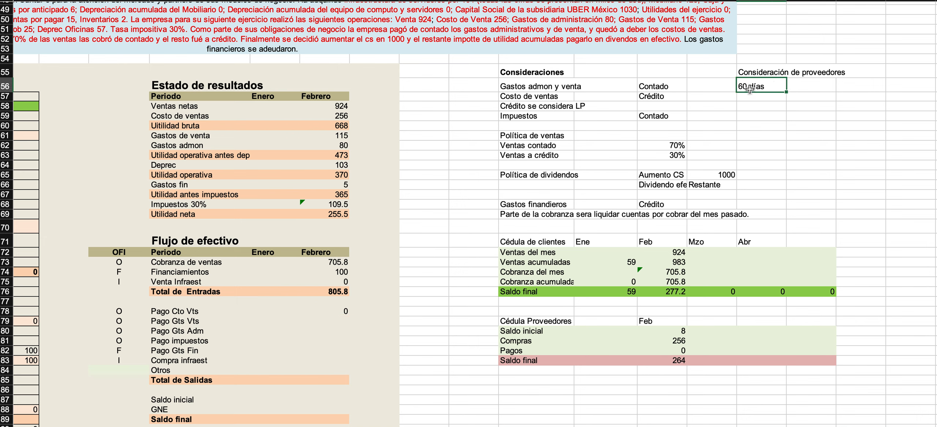
scroll(114, 190, "left", 10)
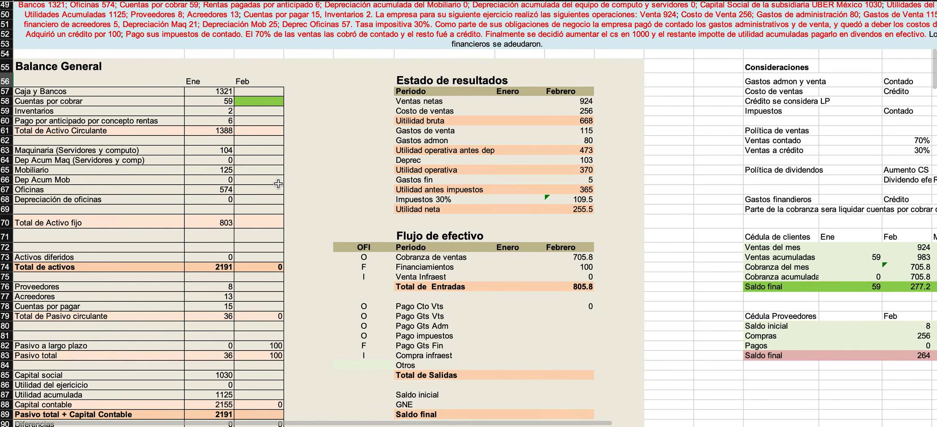
scroll(113, 191, "left", 3)
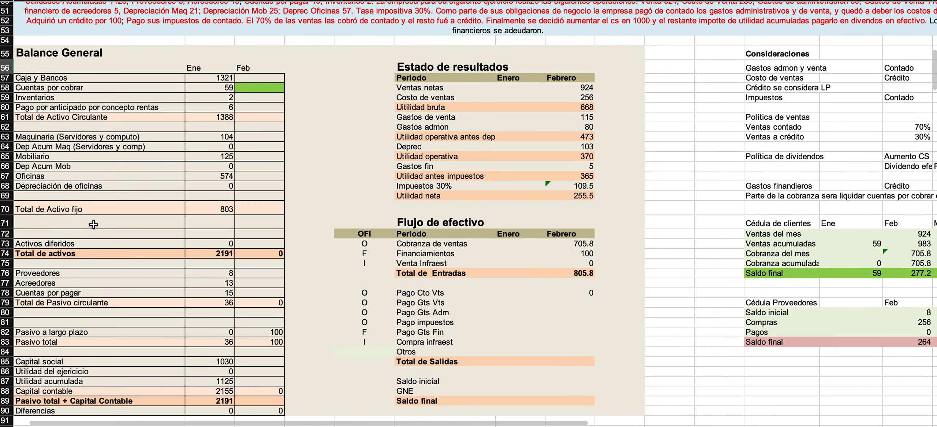
left_click(116, 279)
left_click(221, 281)
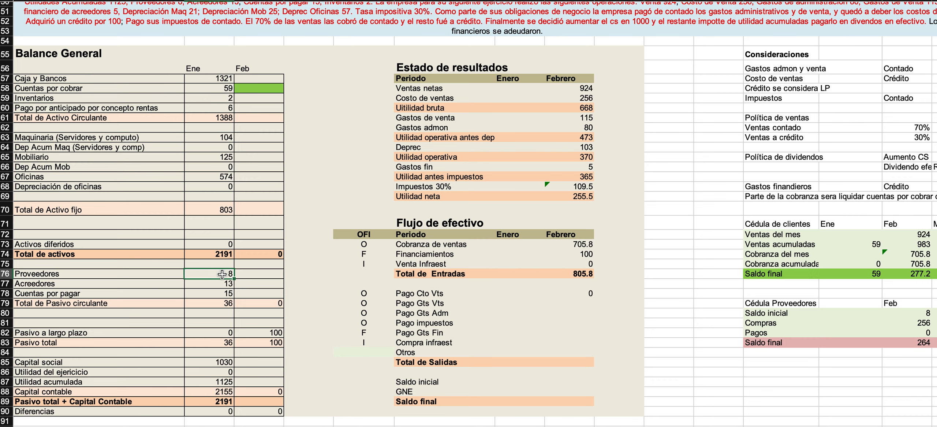
scroll(576, 212, "right", 10)
scroll(576, 212, "right", 1)
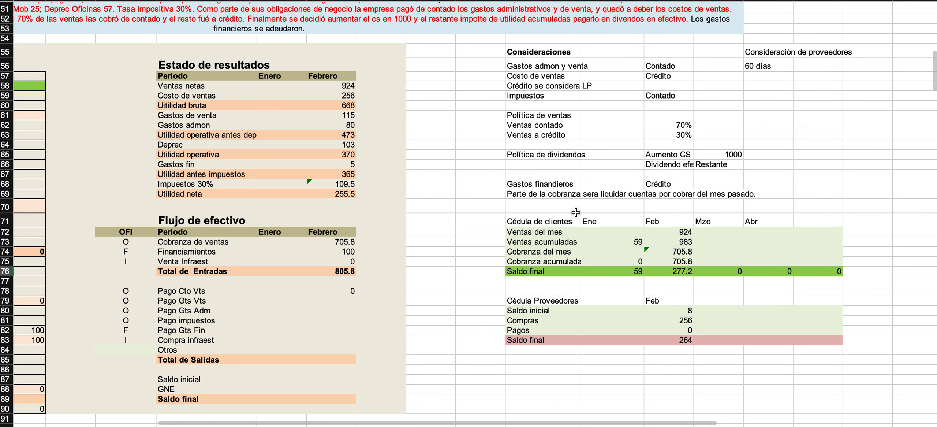
Link the February Pago Gts Vts in the Flujo de efectivo to Gastos de venta in the Estado de resultados (=H61).
left_click(325, 303)
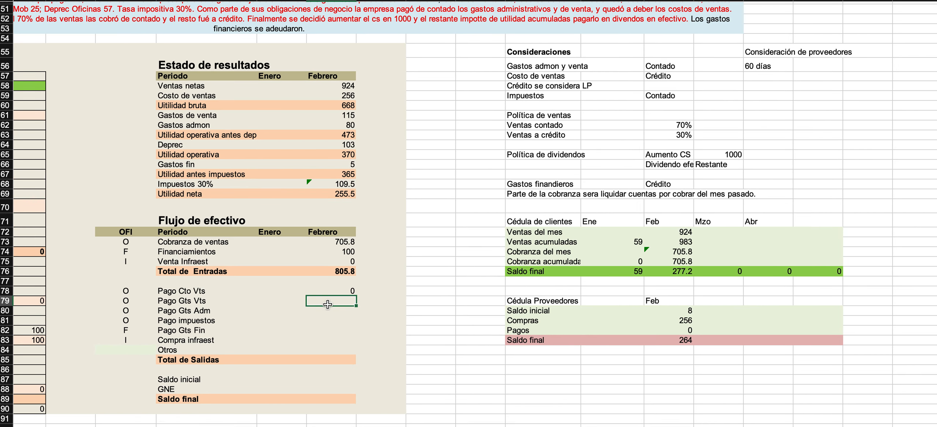
scroll(342, 320, "left", 3)
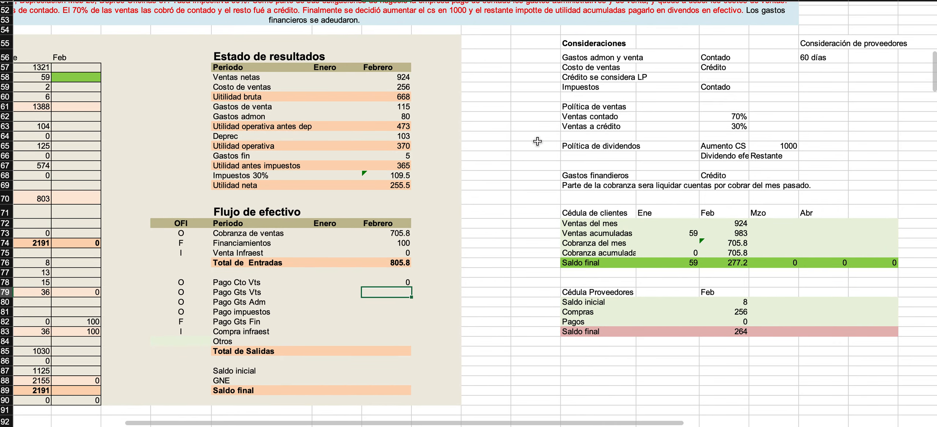
scroll(528, 149, "up", 2)
scroll(527, 149, "left", 1)
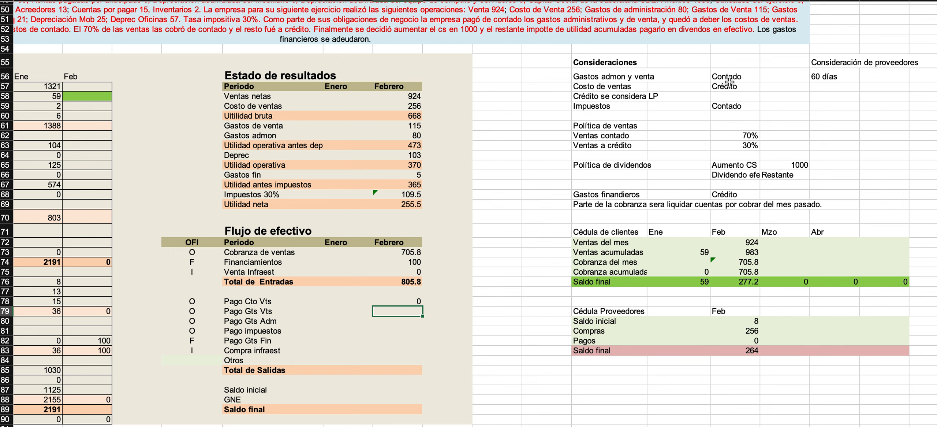
type("=")
left_click(399, 127)
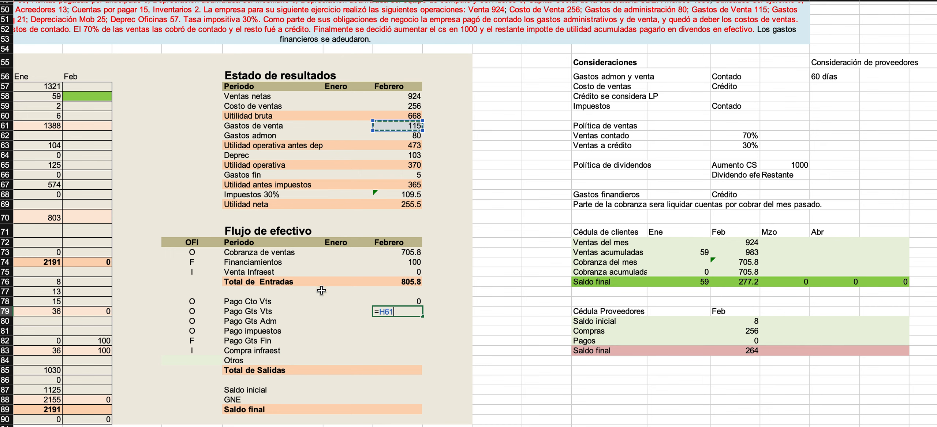
key("Return")
Link the February Pago Gts Adm to Gastos admon and Pago impuestos to Impuestos 30% (=H68) in the Estado de resultados.
type("=")
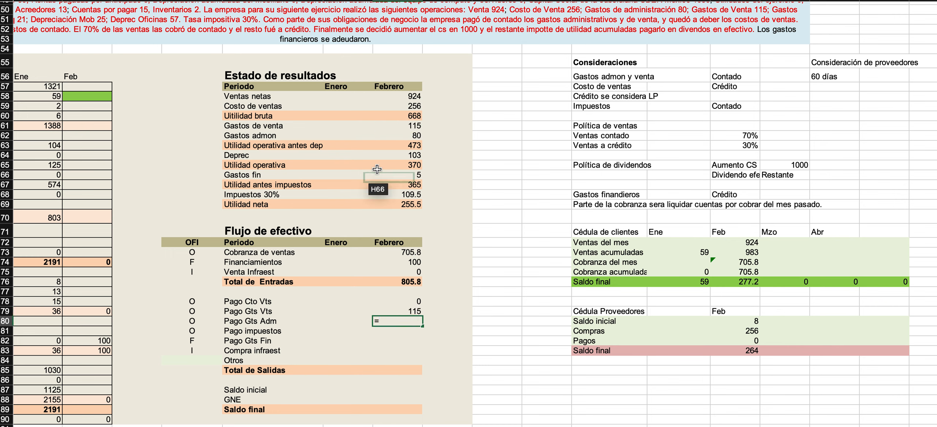
left_click(391, 136)
key("Return")
type("=")
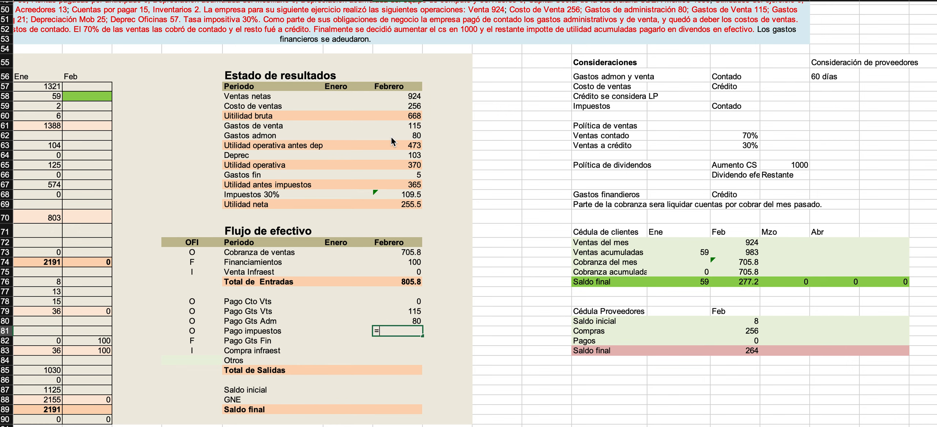
left_click(402, 194)
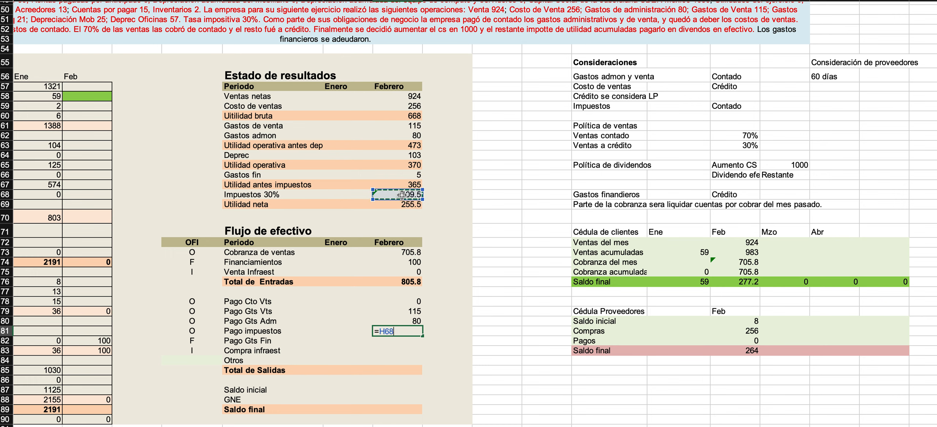
key("Return")
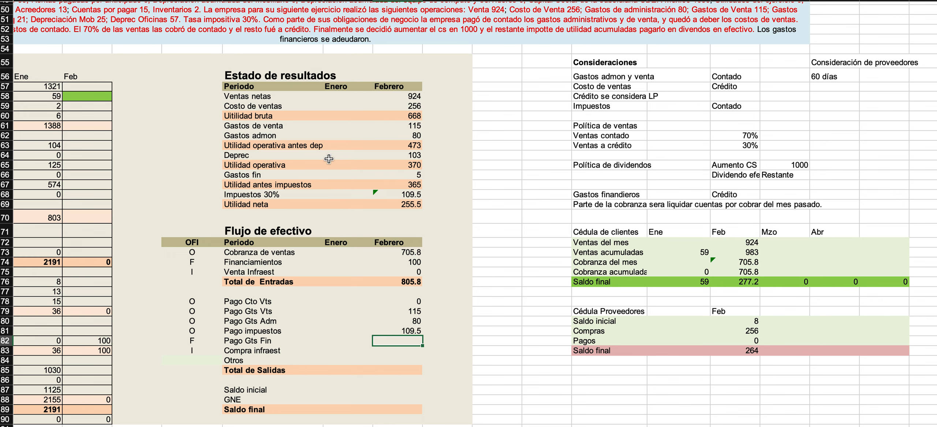
Check the February Gastos fin in the Estado de resultados against the empty Pago Gts Fin in the Flujo de efectivo.
left_click(245, 173)
left_click_drag(245, 173, 386, 177)
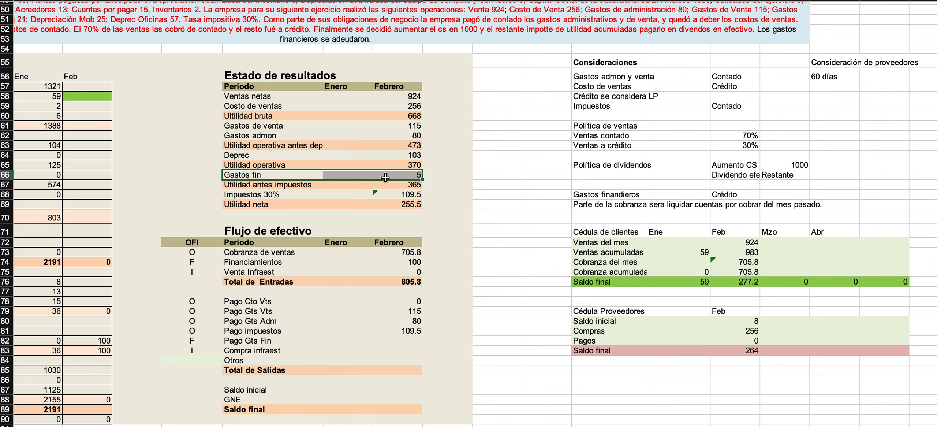
left_click_drag(291, 177, 384, 179)
left_click(395, 343)
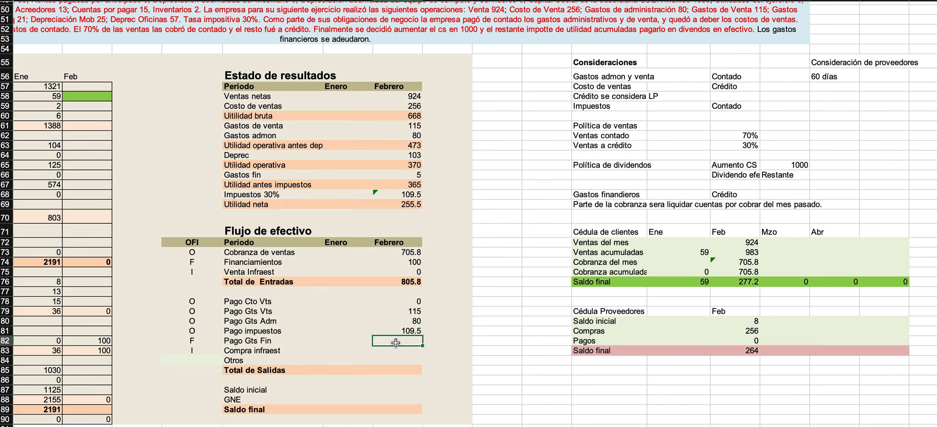
Add the note "Los gastos financieros se pagan en el mes" below 60 días under Consideración de proveedores.
scroll(500, 172, "up", 3)
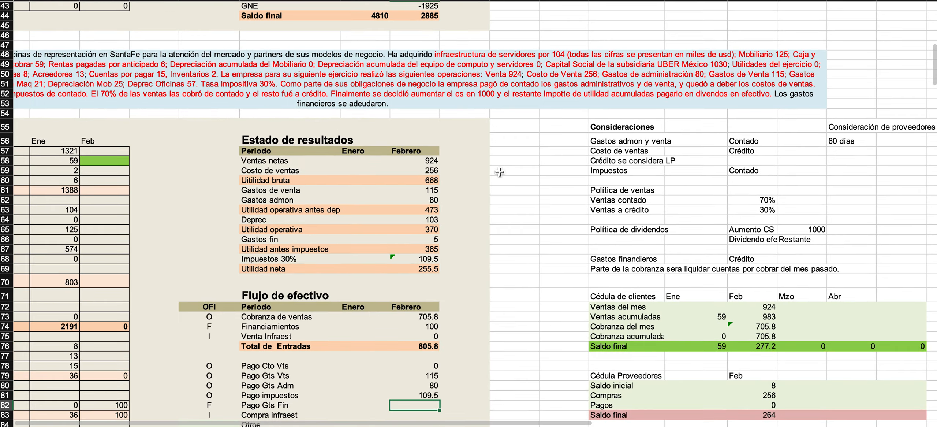
scroll(500, 172, "right", 5)
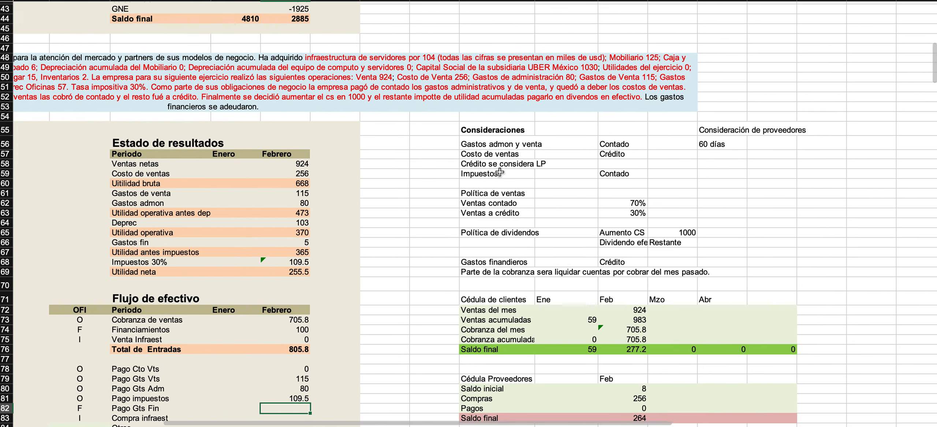
left_click(673, 154)
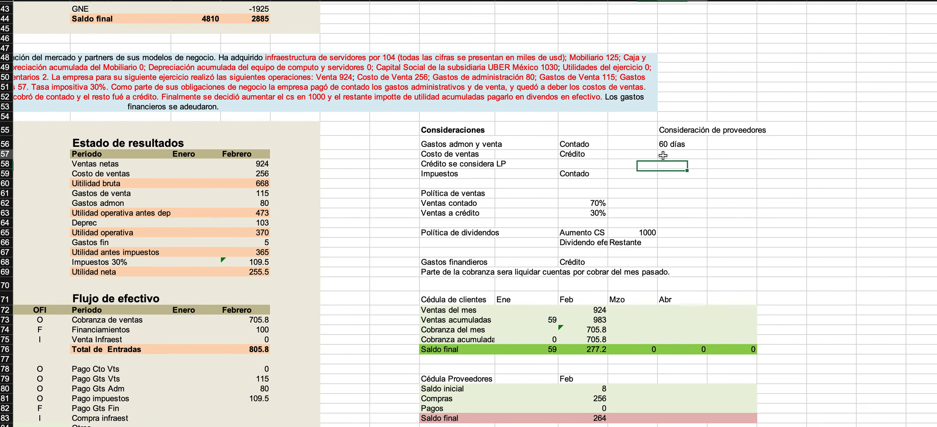
type("Los g")
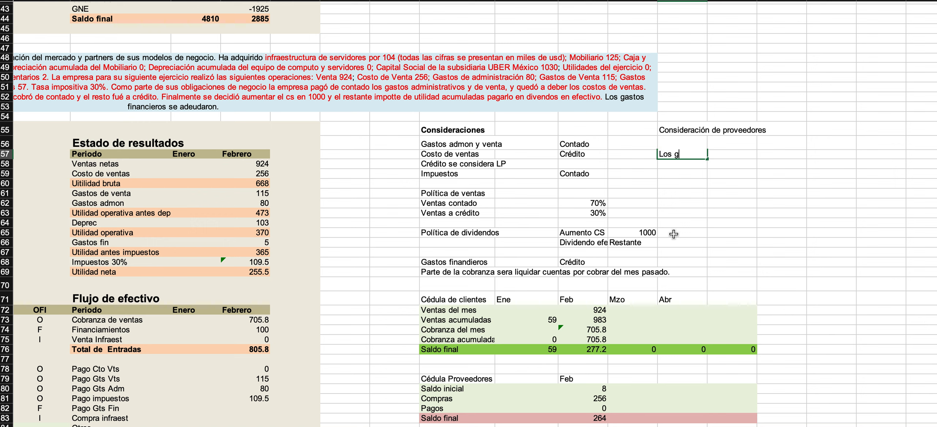
type("astos financieros")
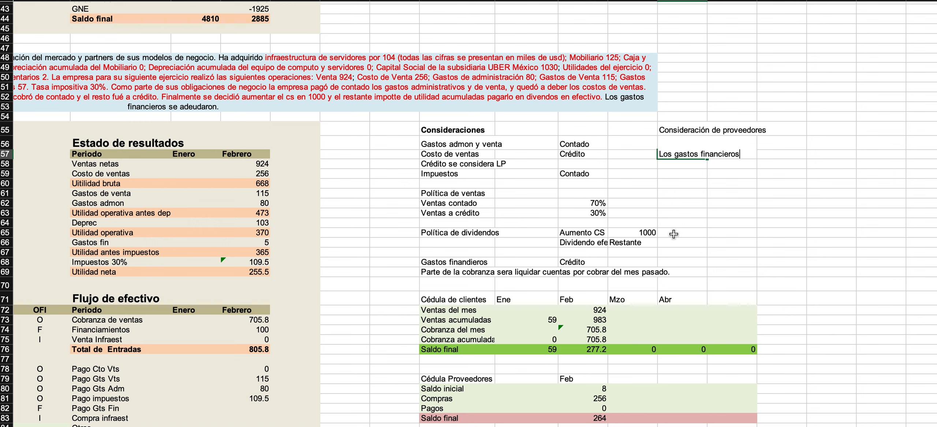
type(" se pagan en el mes")
key("Return")
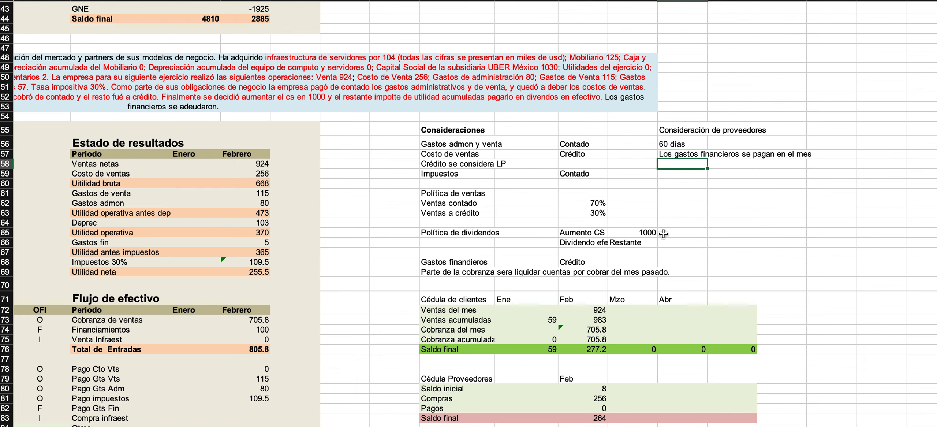
Link the February Pago Gts Fin in the Flujo de efectivo to Gastos fin in the Estado de resultados (=H66).
scroll(563, 202, "left", 2)
scroll(563, 202, "down", 6)
scroll(563, 203, "down", 1)
left_click(336, 271)
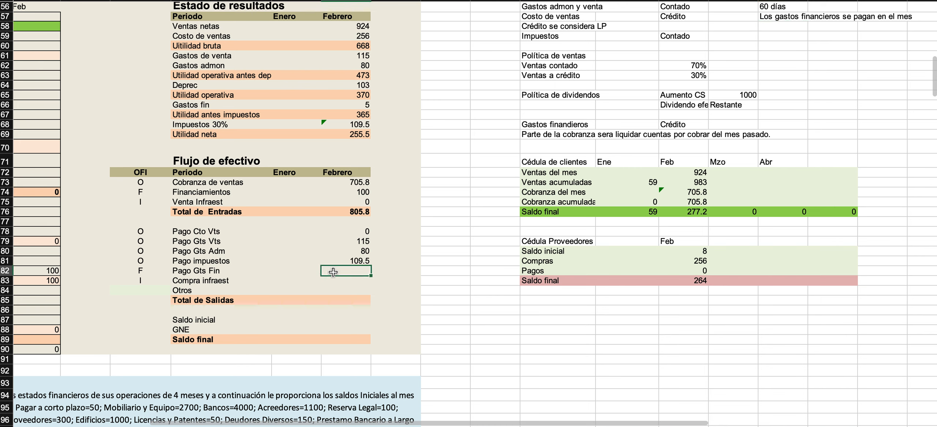
type("=")
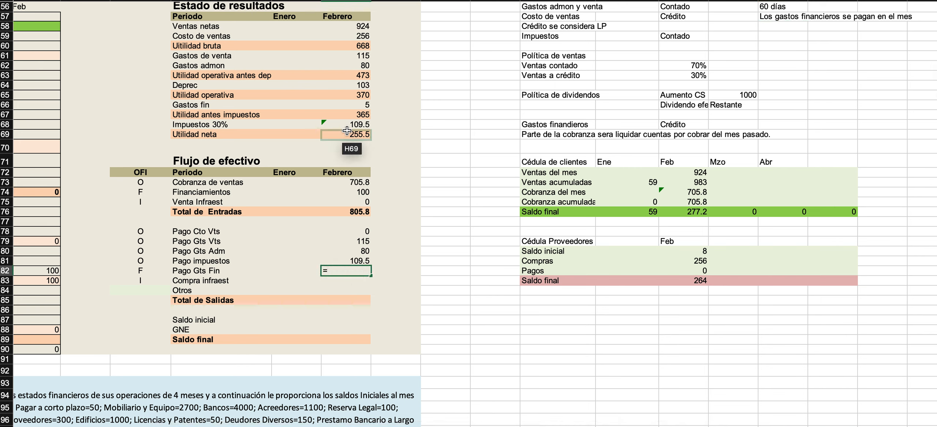
left_click(337, 105)
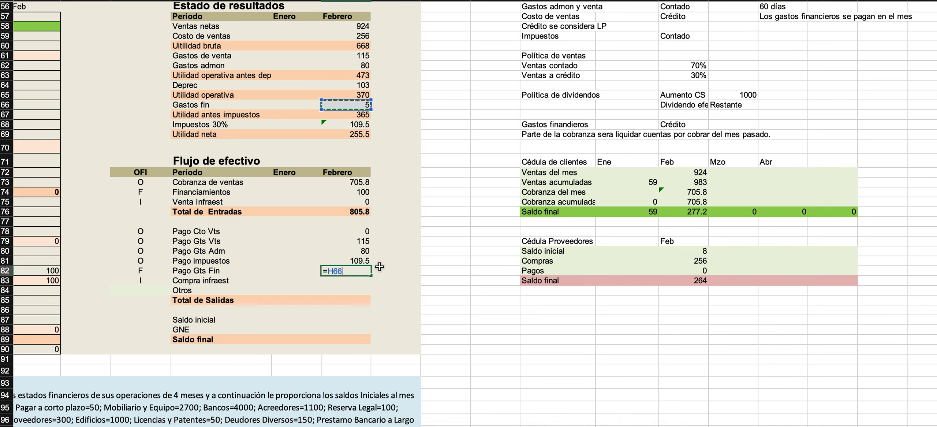
key("Return")
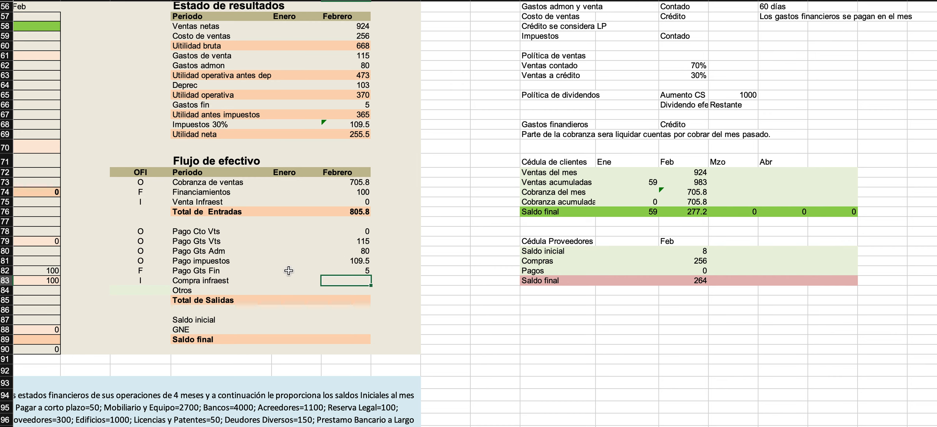
Compare the February Ventas netas with Cobranza de ventas and the Saldo final in the Cédula de clientes.
scroll(346, 271, "up", 3)
scroll(346, 271, "left", 2)
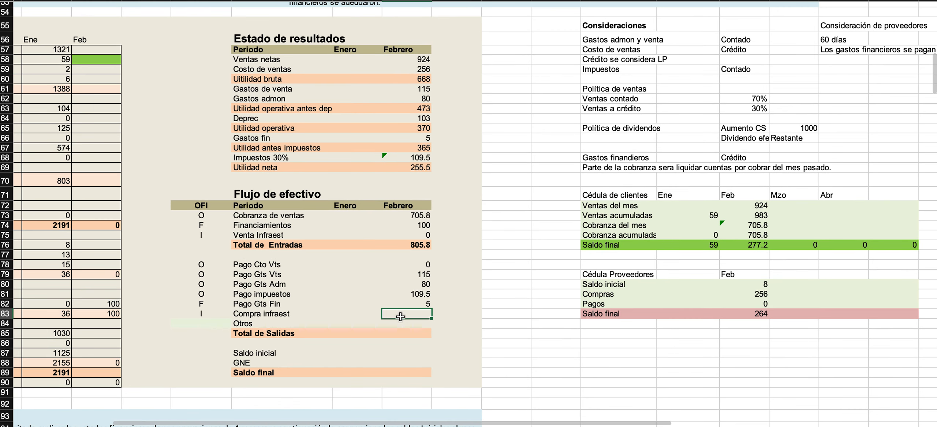
left_click(402, 324)
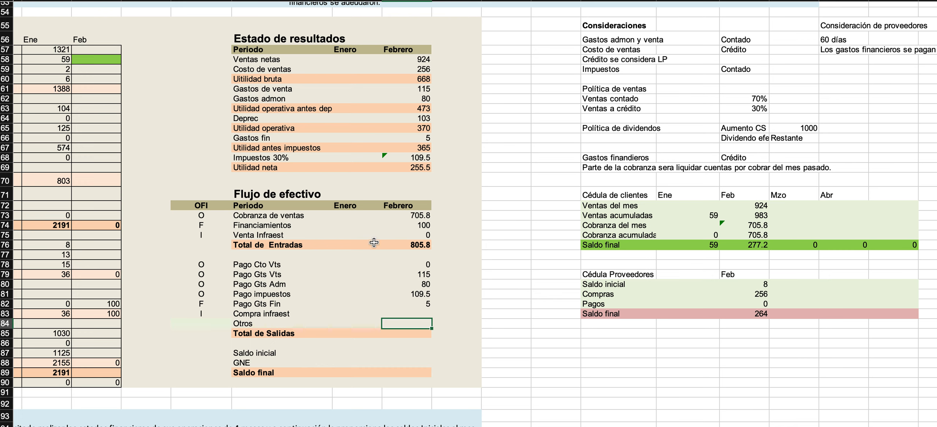
left_click(293, 68)
left_click_drag(274, 60, 403, 56)
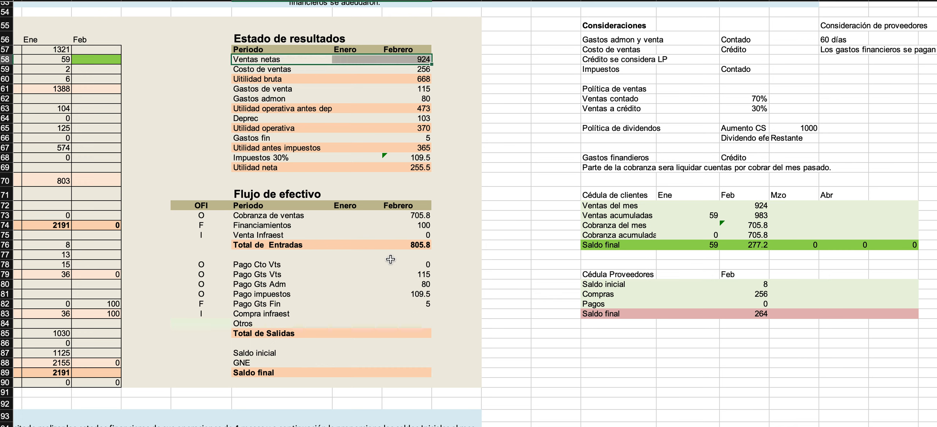
left_click(392, 216)
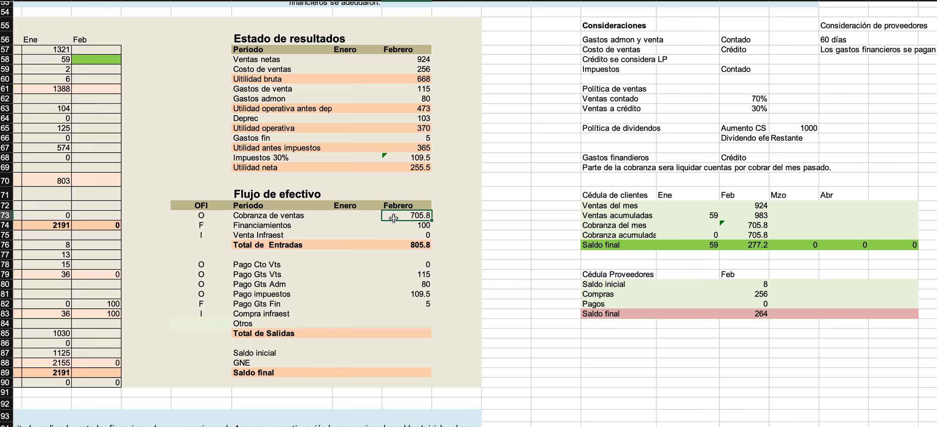
left_click(738, 243)
Compare Costo de ventas with the Cédula Proveedores and check the formula in its February Saldo inicial.
left_click_drag(286, 69, 396, 71)
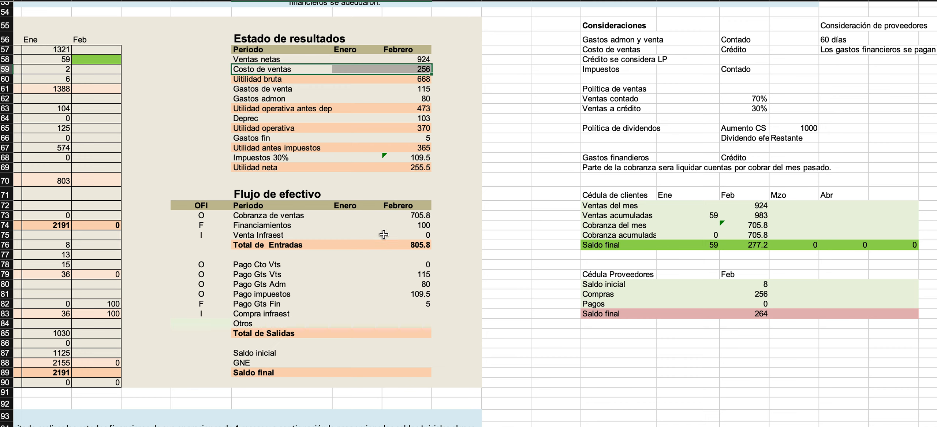
left_click(607, 284)
left_click_drag(606, 284, 737, 313)
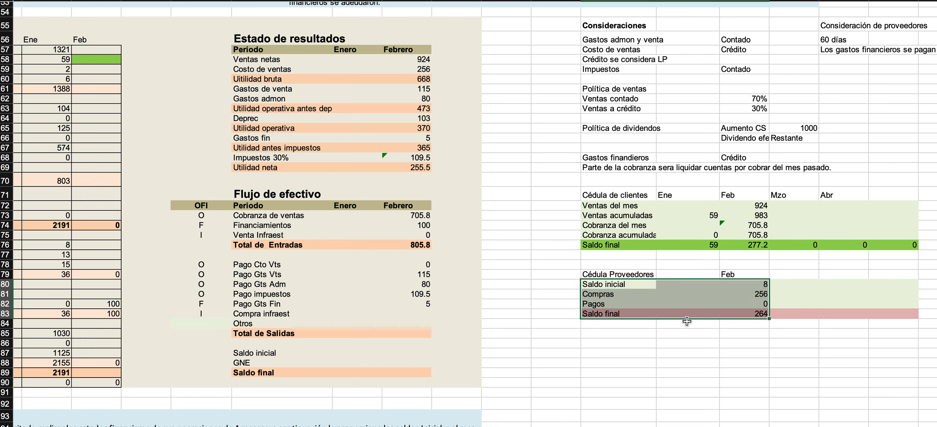
left_click(676, 313)
left_click(751, 285)
type("=B76")
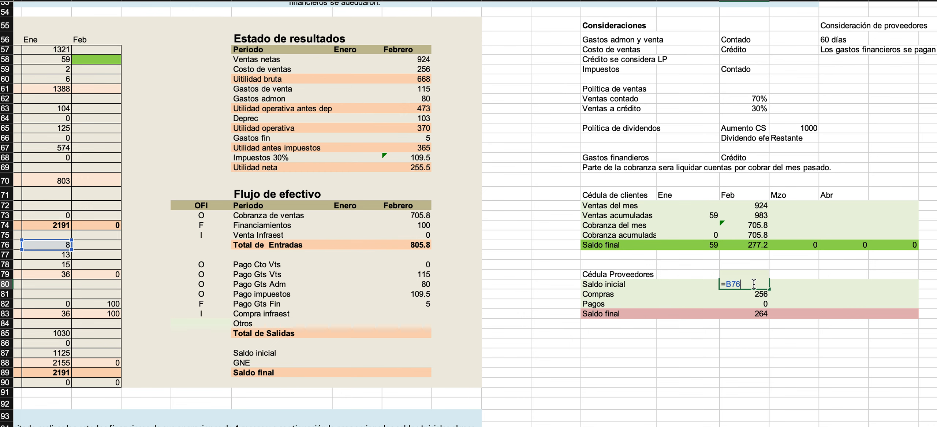
key("Return")
Link the January Saldo final in the Cédula Proveedores to the January Proveedores in the Balance General (=B76).
left_click(687, 316)
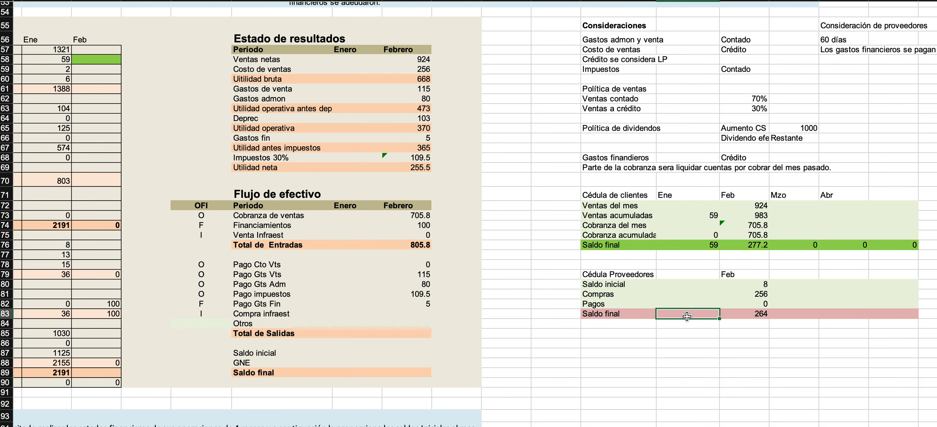
type("=")
scroll(421, 225, "left", 5)
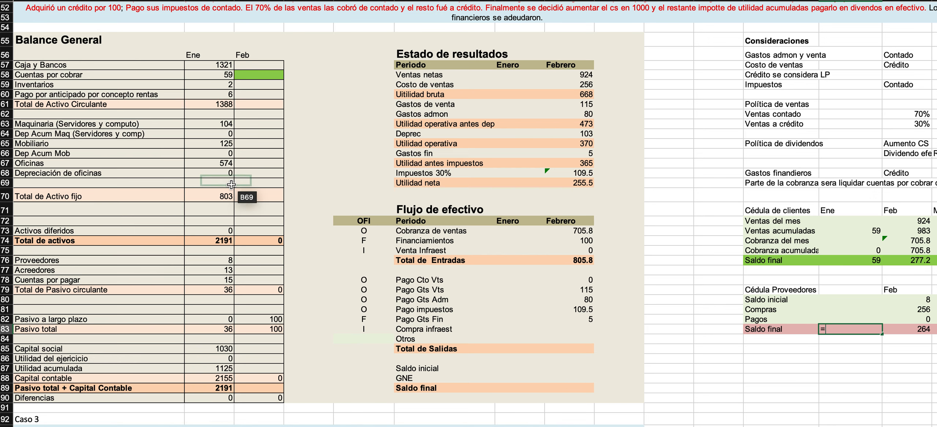
left_click(213, 260)
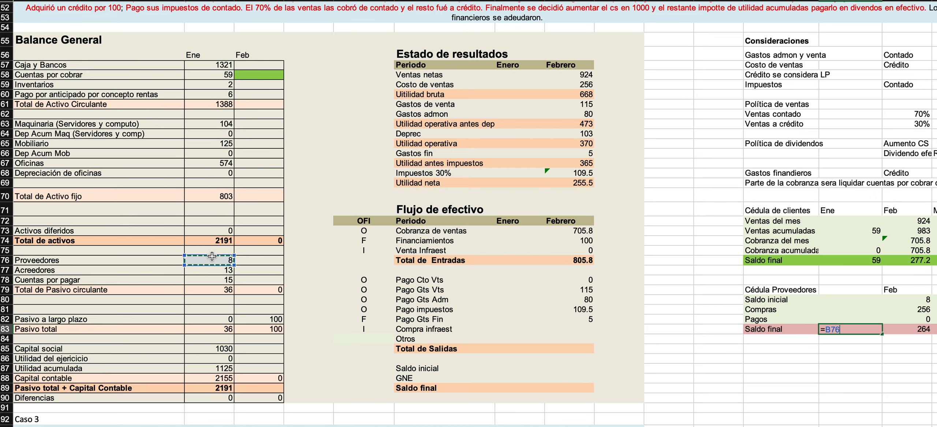
key("Return")
Link the February Saldo inicial in the Cédula Proveedores to its January Saldo final.
scroll(316, 312, "right", 5)
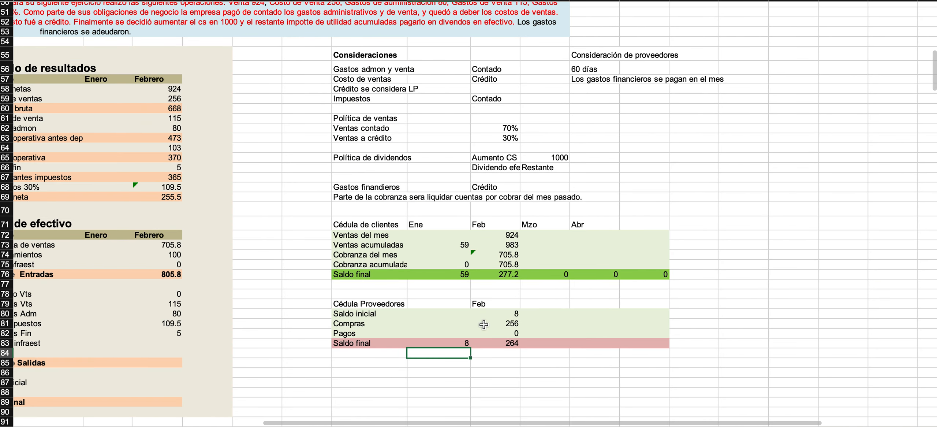
left_click(497, 317)
type("=")
key("Down")
key("Down")
key("Down")
key("Left")
key("Return")
left_click(445, 344)
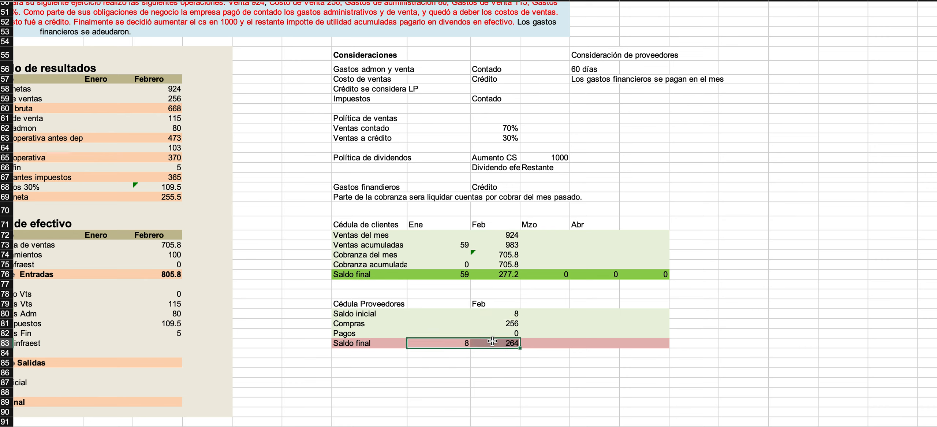
Label the January column of the Cédula Proveedores with the heading "Ene".
left_click(449, 307)
type("Ene")
key("Return")
Review Deprec, Gastos fin and Impuestos 30% in the Estado de resultados against the payments listed in the Flujo de efectivo.
scroll(411, 291, "left", 8)
scroll(411, 291, "down", 3)
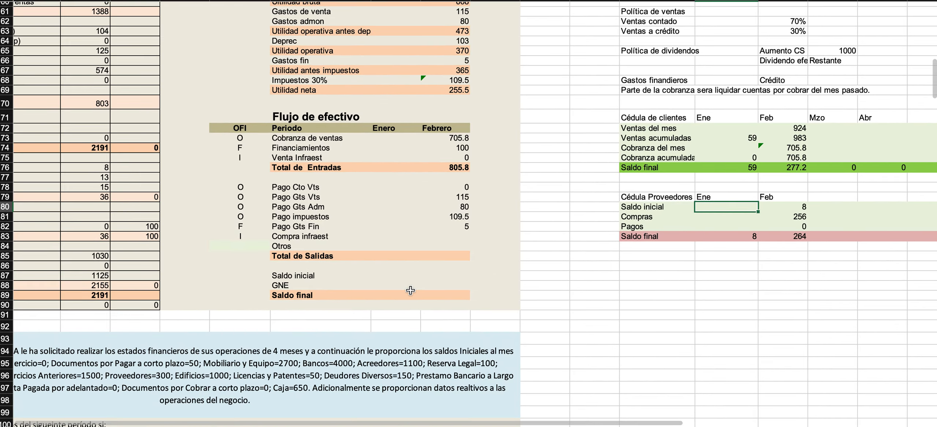
scroll(410, 290, "up", 5)
scroll(411, 291, "left", 3)
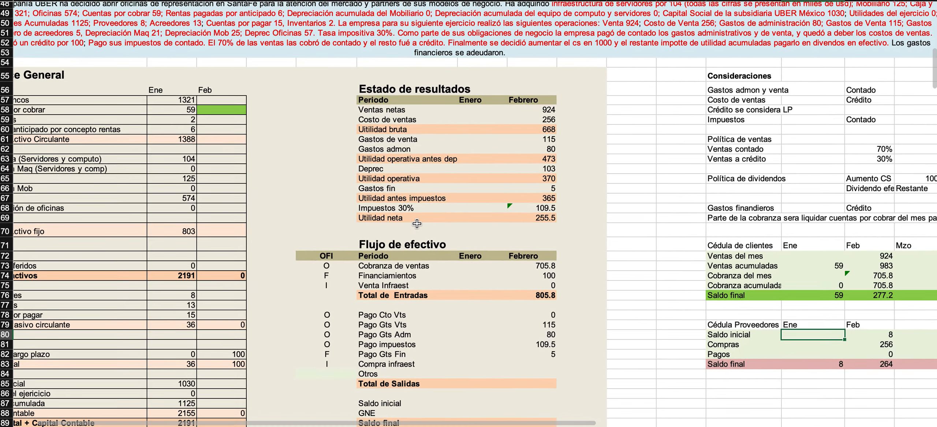
scroll(417, 223, "down", 3)
scroll(417, 223, "left", 2)
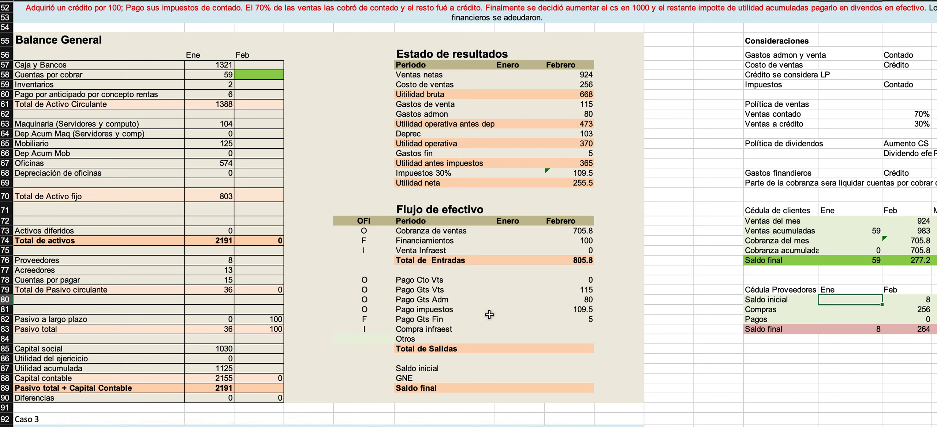
left_click(450, 329)
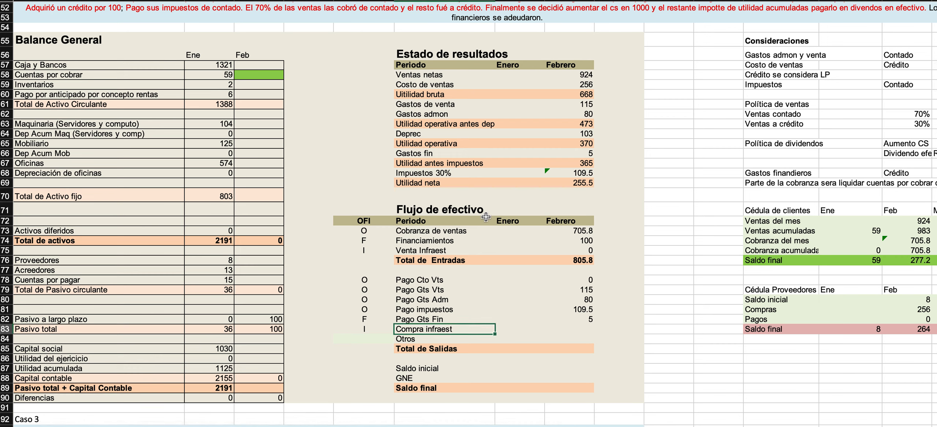
left_click(416, 133)
left_click_drag(417, 133, 561, 136)
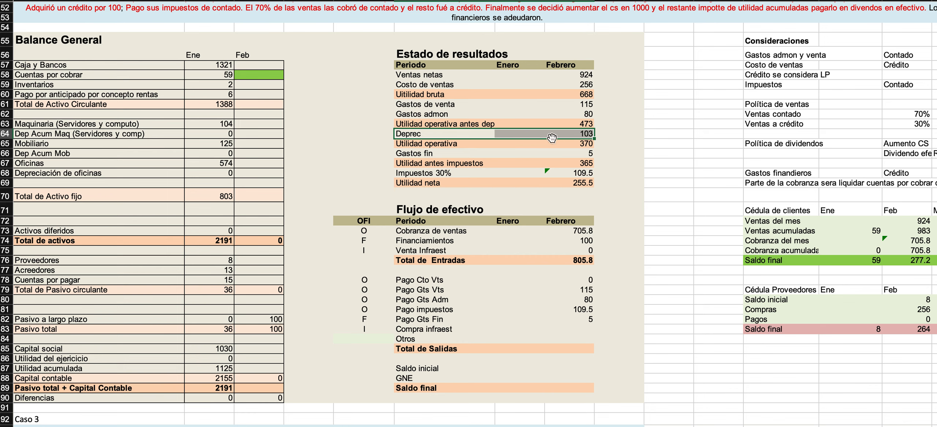
left_click_drag(435, 156, 531, 145)
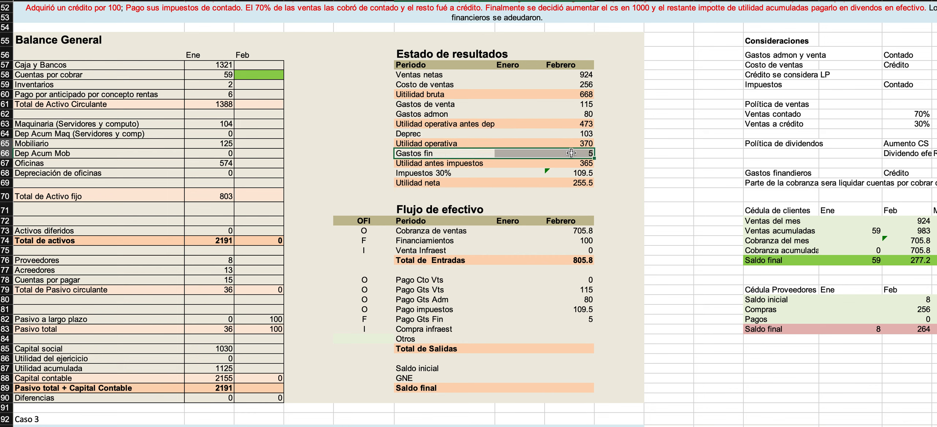
left_click_drag(424, 174, 545, 162)
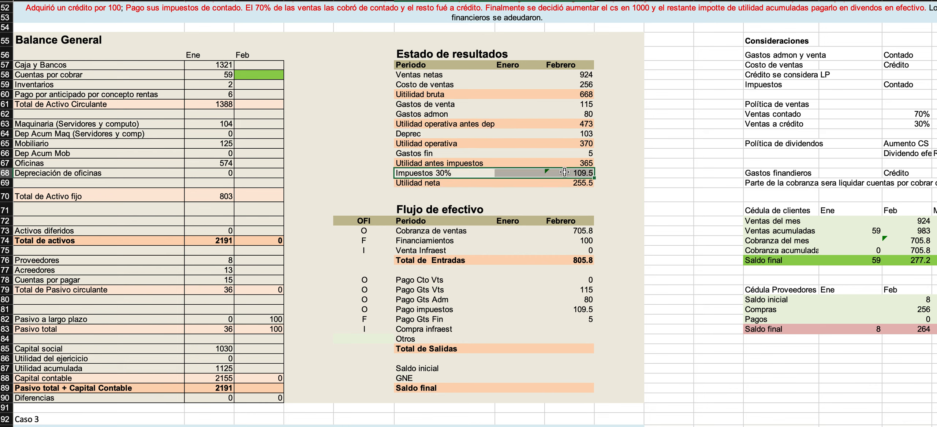
Total the February outflows in Total de Salidas of the Flujo de efectivo with =SUM(H78:H84).
left_click(556, 332)
key("Down")
key("Down")
type("=sum(")
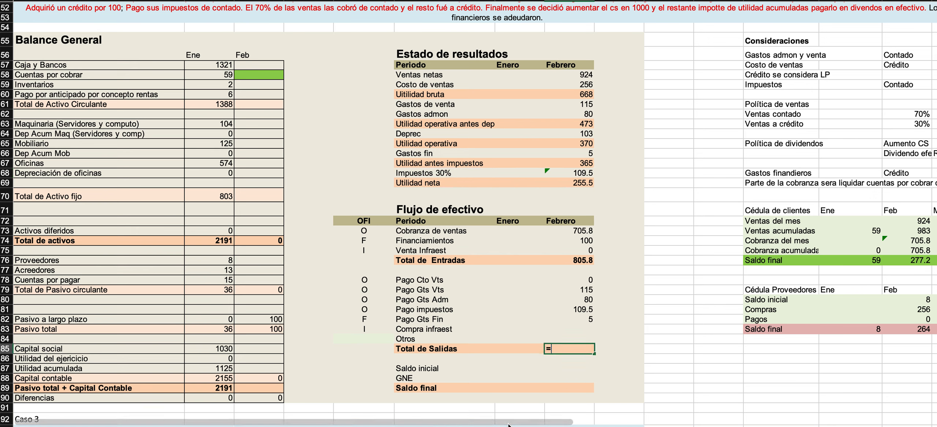
key("Up")
key("shift+Down")
key("shift+Up")
key("Up")
key("Up")
key("Up")
key("Up")
key("Up")
key("Up")
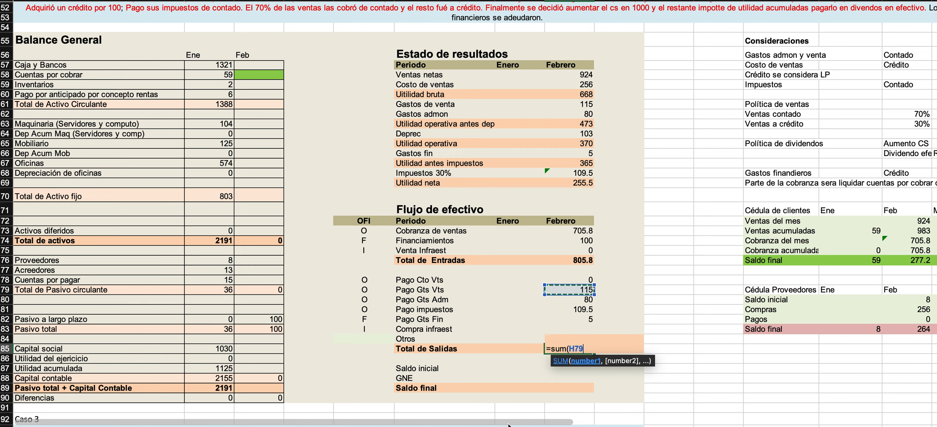
key("shift+Down")
key("shift+Down")
key("shift+Down")
key("shift+Down")
key("shift+Down")
key("shift+Down")
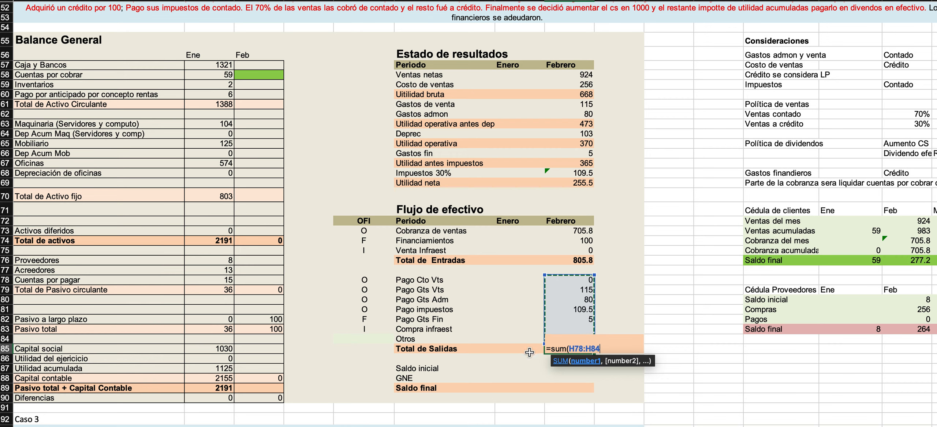
left_click_drag(554, 278, 562, 337)
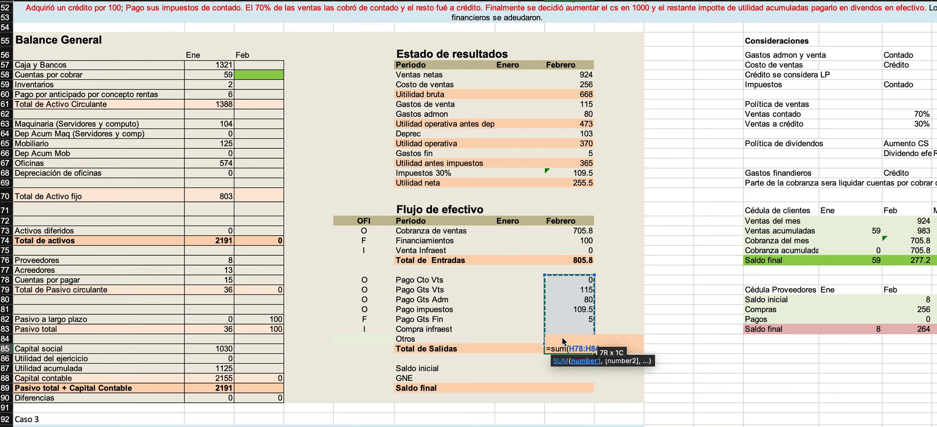
key("Return")
double_click(568, 347)
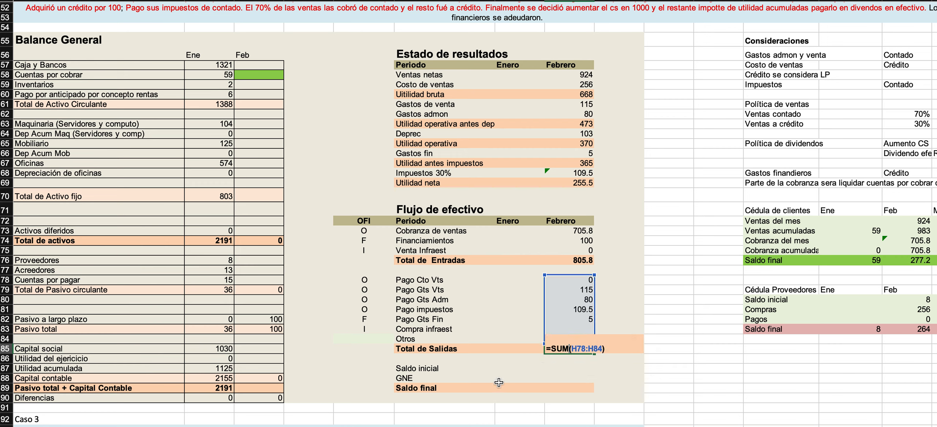
key("Return")
Enter 1321, the January Caja y Bancos balance, as the January Saldo final of the Flujo de efectivo.
left_click(514, 389)
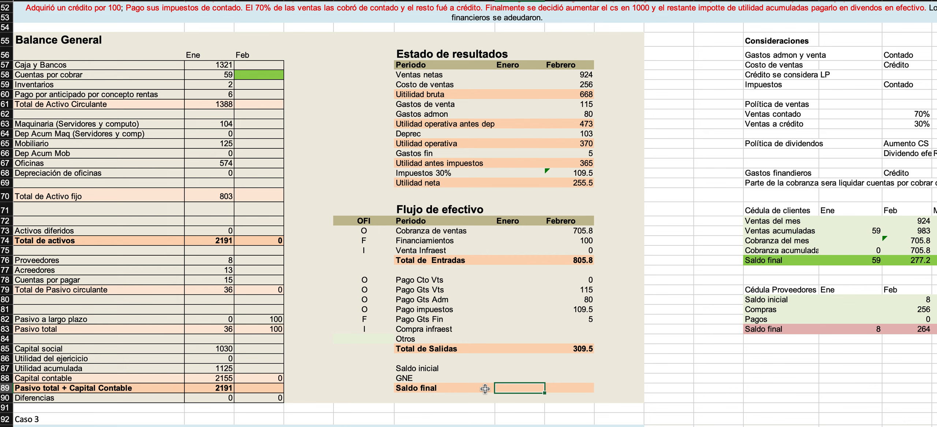
left_click_drag(88, 65, 216, 63)
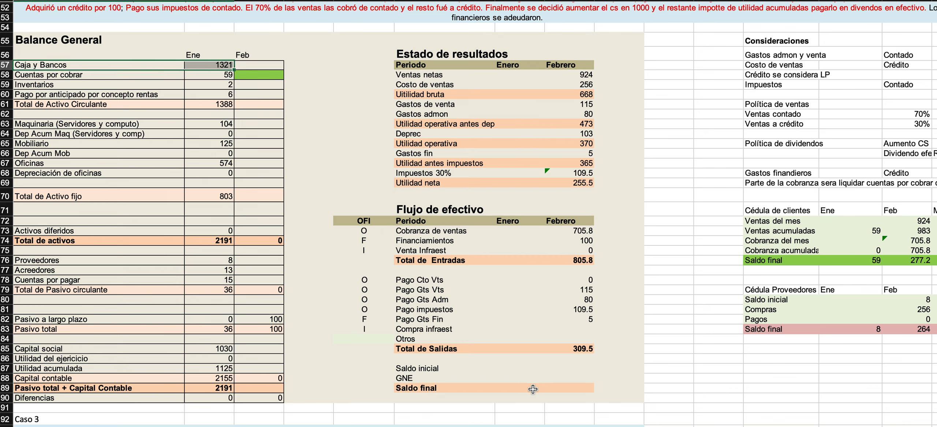
left_click(512, 387)
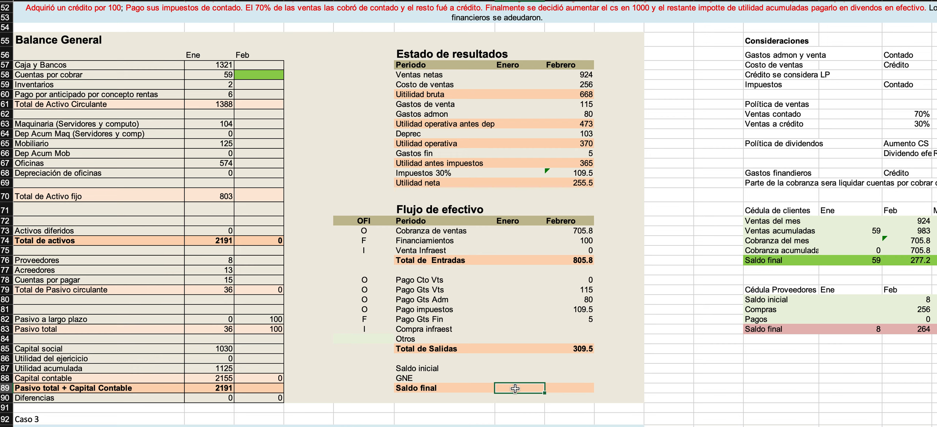
type("=")
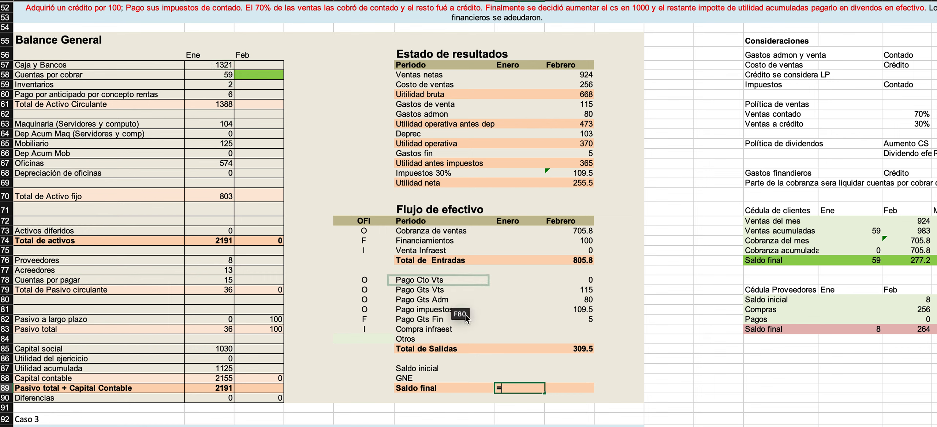
key("BackSpace")
type("1321")
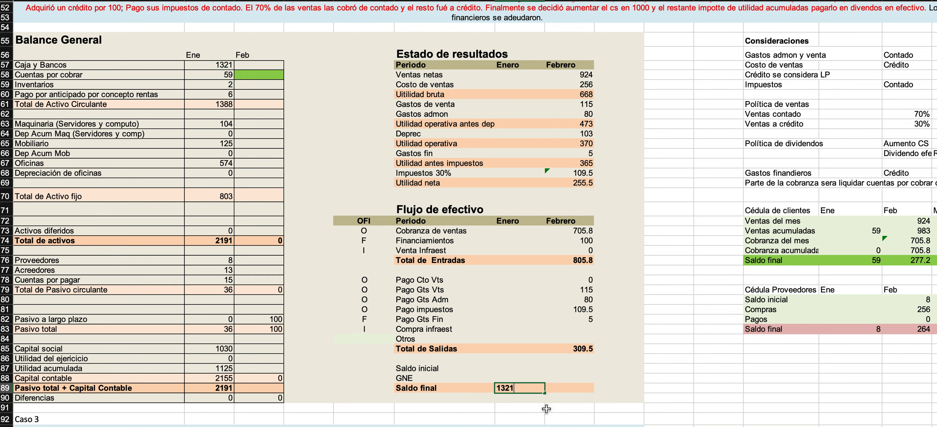
key("Tab")
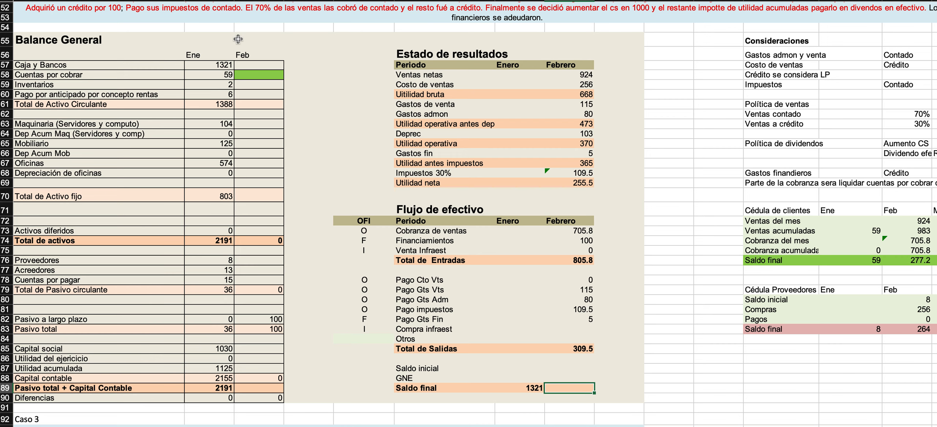
left_click(203, 64)
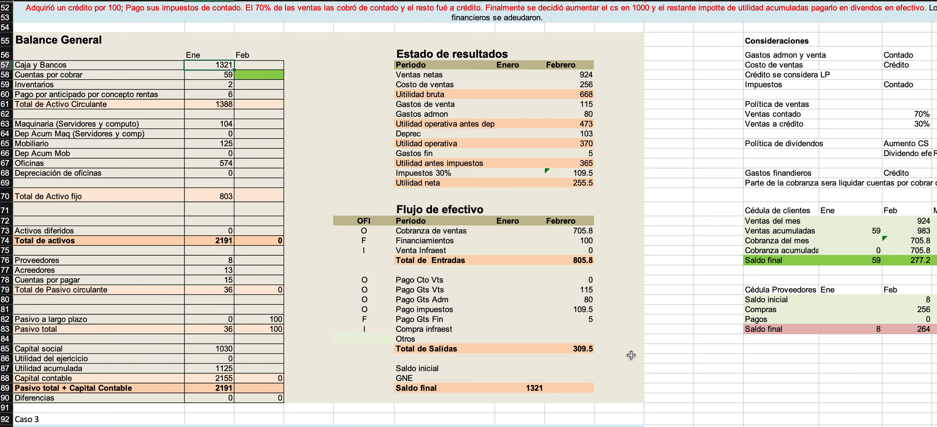
Link the February Saldo inicial of the Flujo de efectivo to the January Saldo final (=G89).
left_click(583, 369)
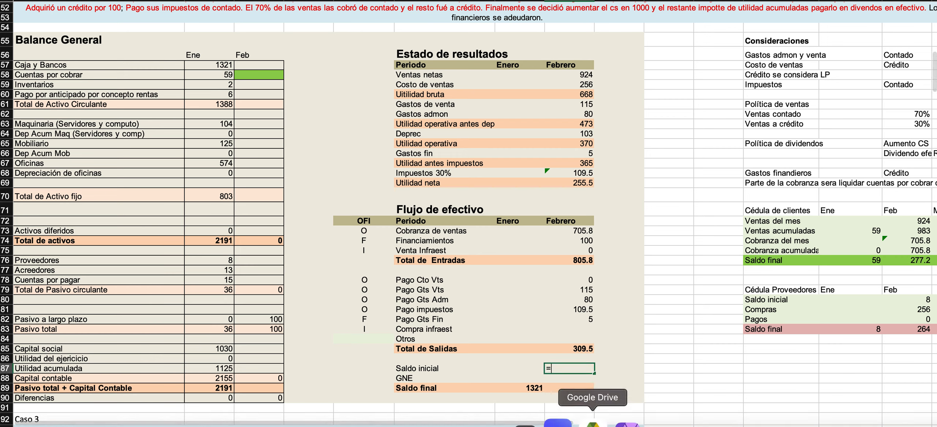
type("=")
left_click(525, 389)
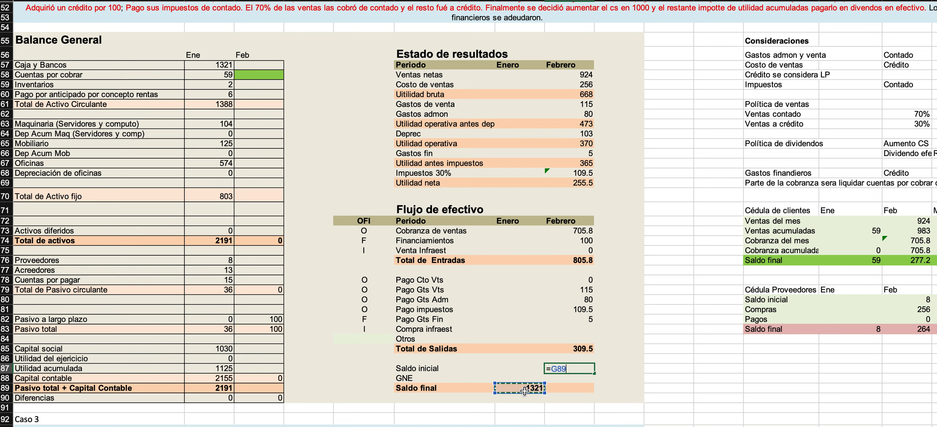
key("Return")
Calculate the February GNE as Total de Entradas minus Total de Salidas (=H76-H85).
type("=")
left_click(563, 261)
type("-")
left_click(554, 350)
key("Return")
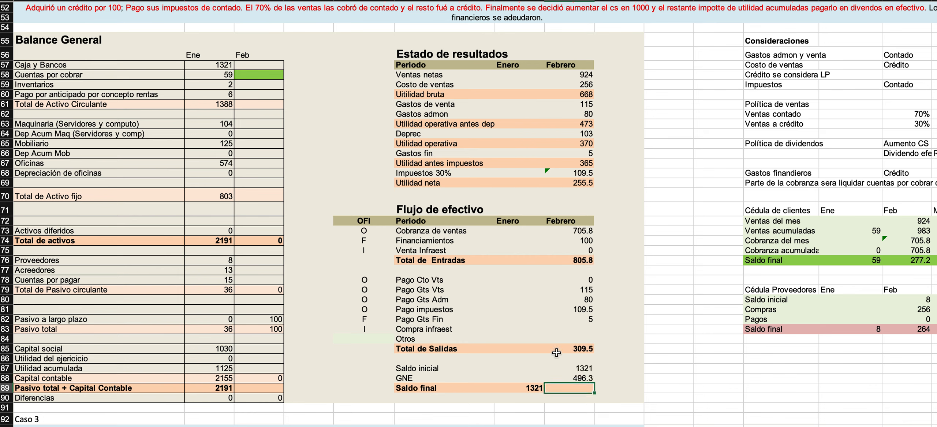
double_click(565, 377)
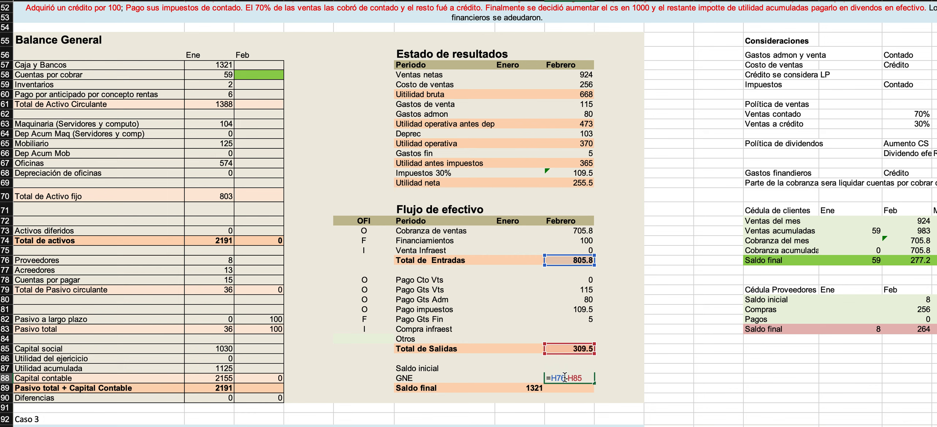
key("Escape")
Calculate the February Saldo final of the Flujo de efectivo as Saldo inicial plus GNE.
left_click(570, 391)
type("=")
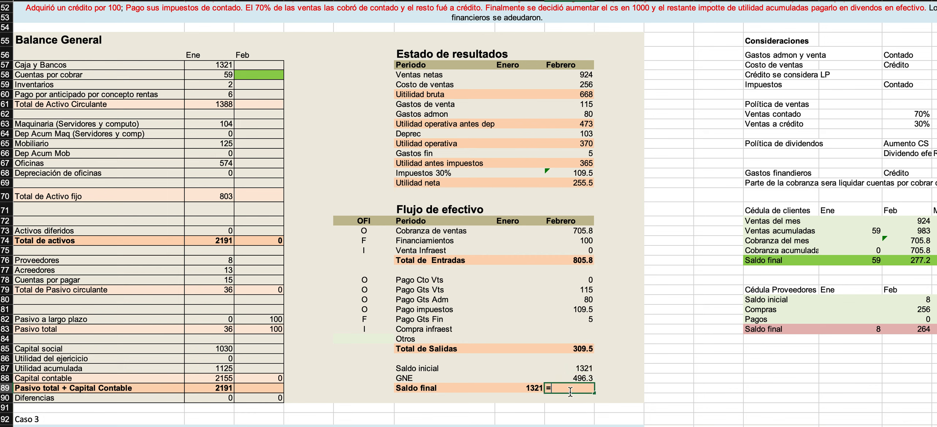
key("Up")
key("Up")
type("+")
key("Up")
key("Return")
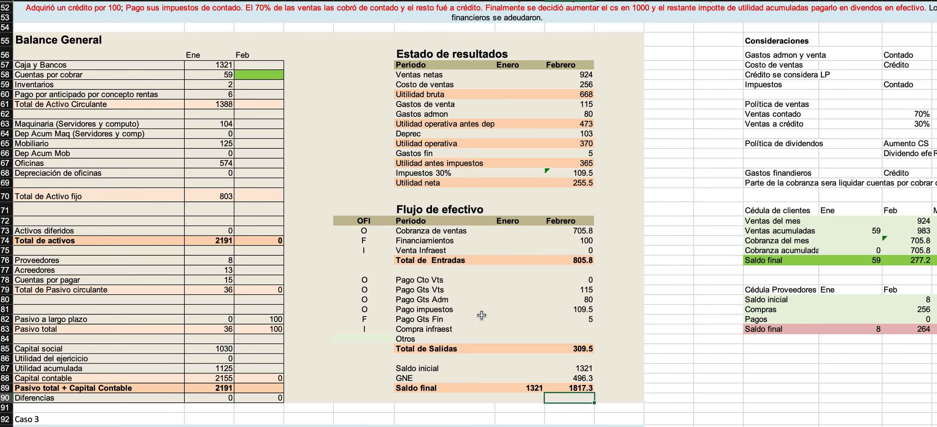
Shade the Saldo final row of the Flujo de efectivo and the February Caja y Bancos cell light purple.
left_click_drag(426, 388, 557, 388)
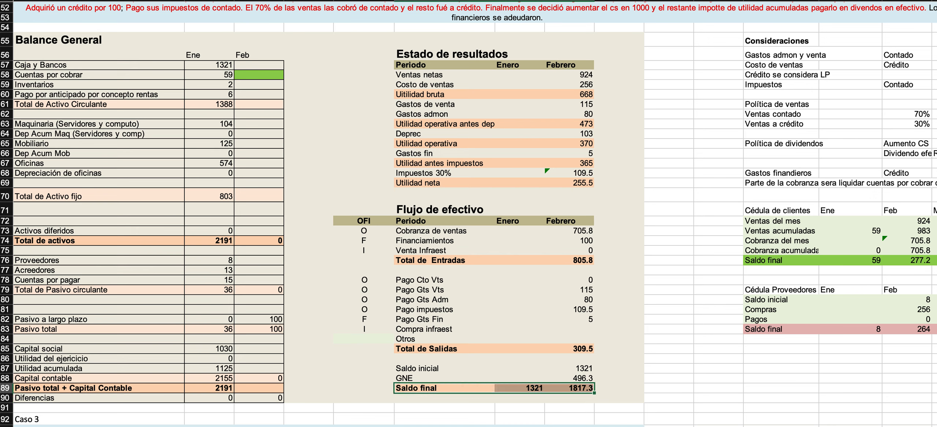
left_click(255, 38)
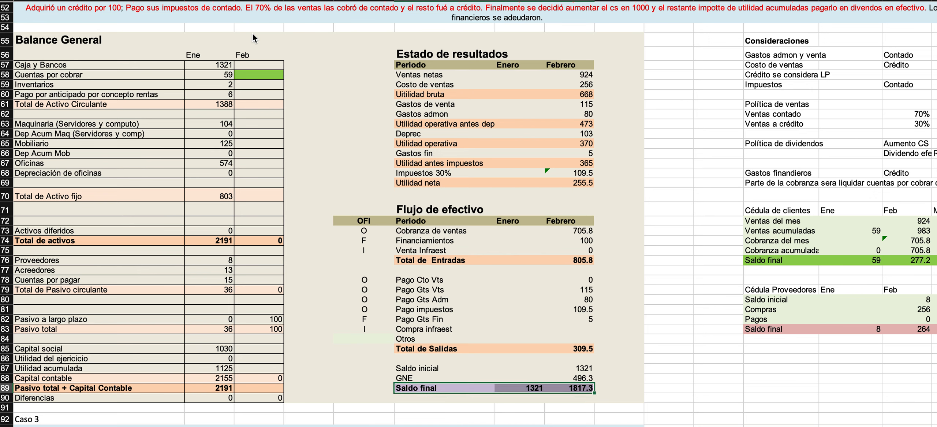
left_click(525, 387)
left_click(559, 387)
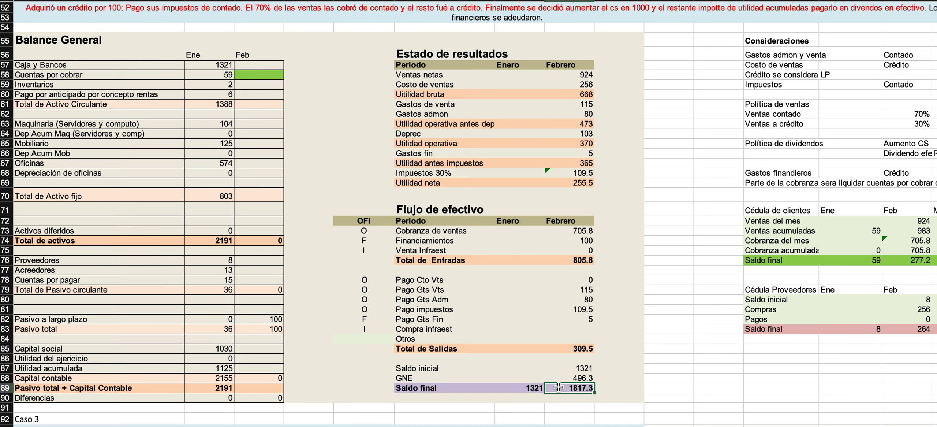
left_click(252, 69)
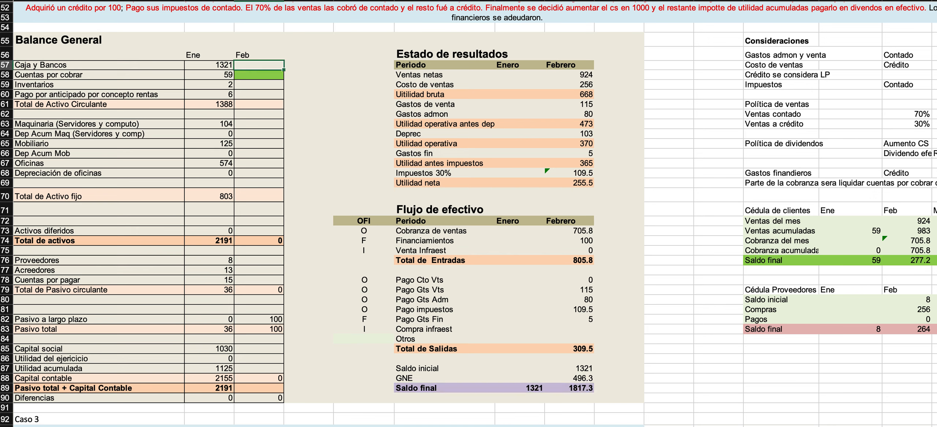
left_click(216, 1)
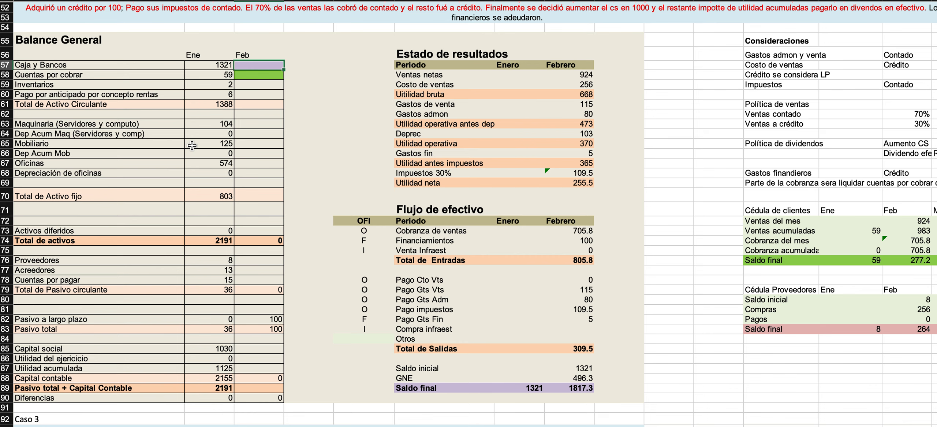
Link the February Caja y Bancos in the Balance General to the February Saldo final of the Flujo de efectivo (=H89).
type("=")
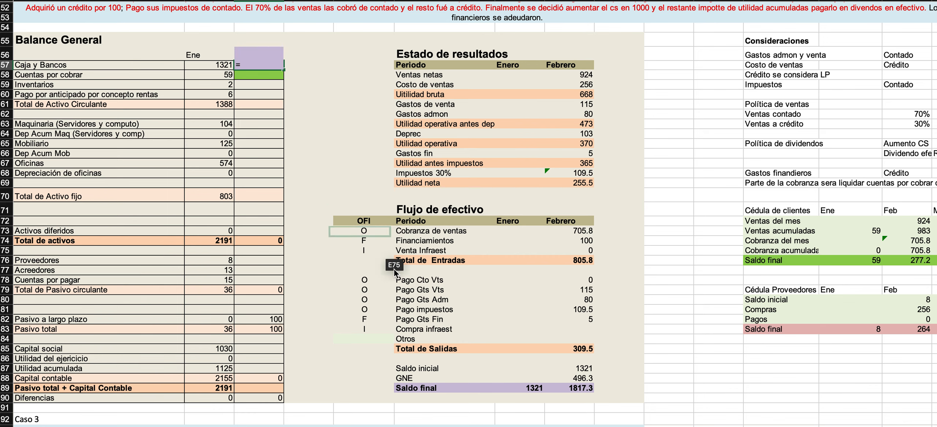
left_click(576, 388)
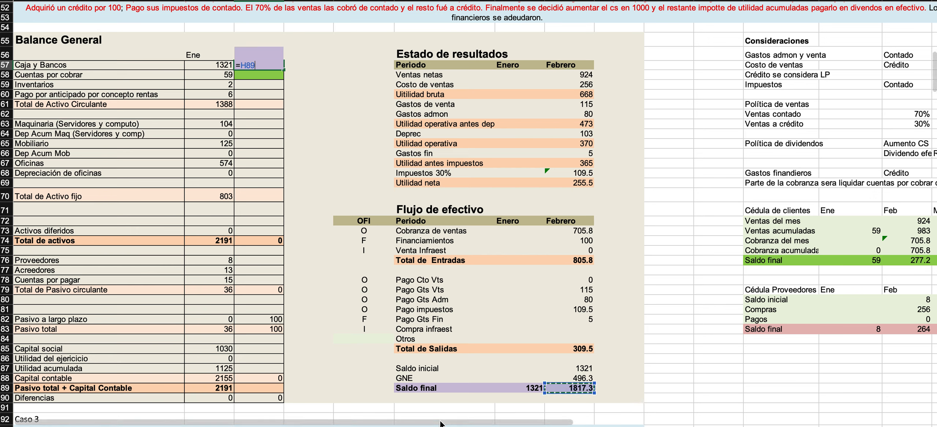
key("Return")
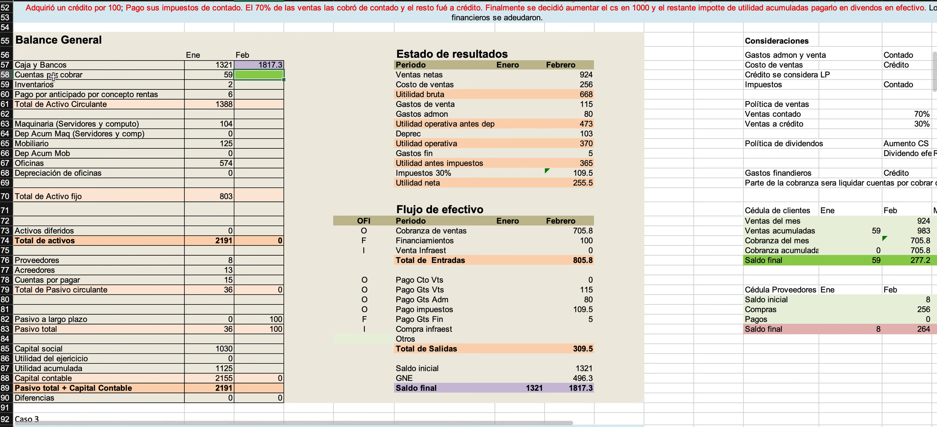
Link the February Cuentas por cobrar in the Balance General to the February Saldo final of the Cédula de clientes (=N76).
type("=")
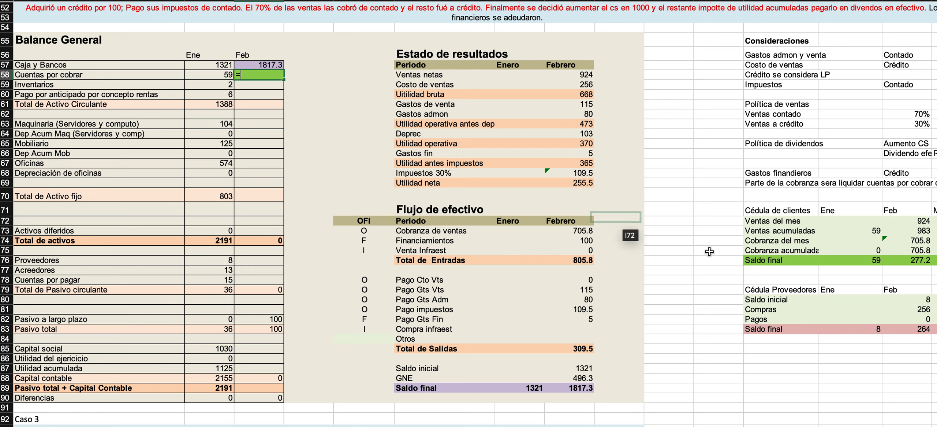
scroll(709, 252, "right", 3)
left_click(840, 271)
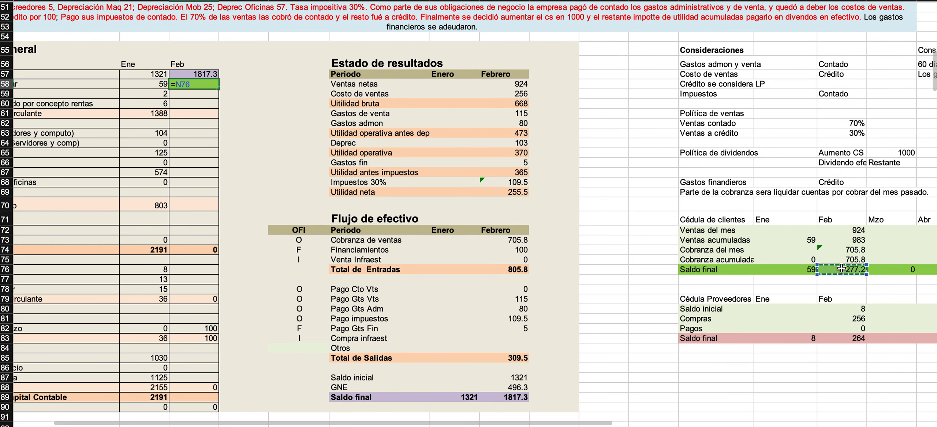
key("Return")
Add the note "Los inventarios son utilizado como reserva y cuando vendemos compramos en el periodo la mercancia." beneath the financial-expenses note under Consideración de proveedores.
scroll(536, 270, "left", 3)
scroll(536, 270, "up", 1)
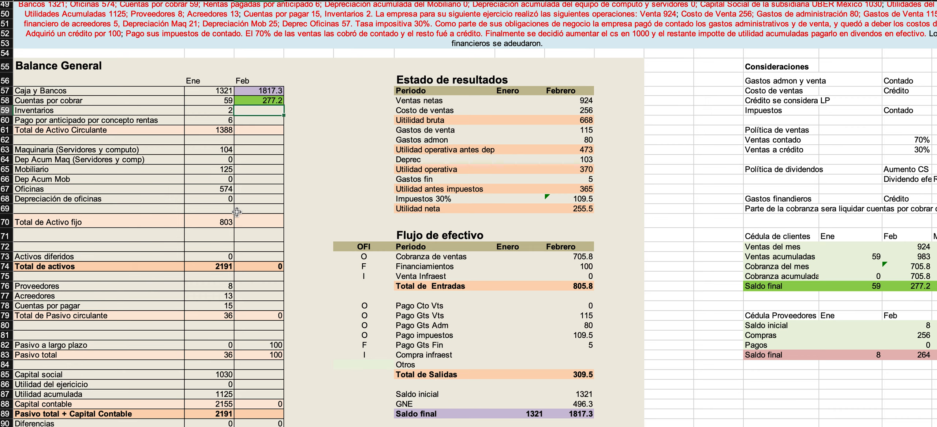
scroll(237, 212, "right", 6)
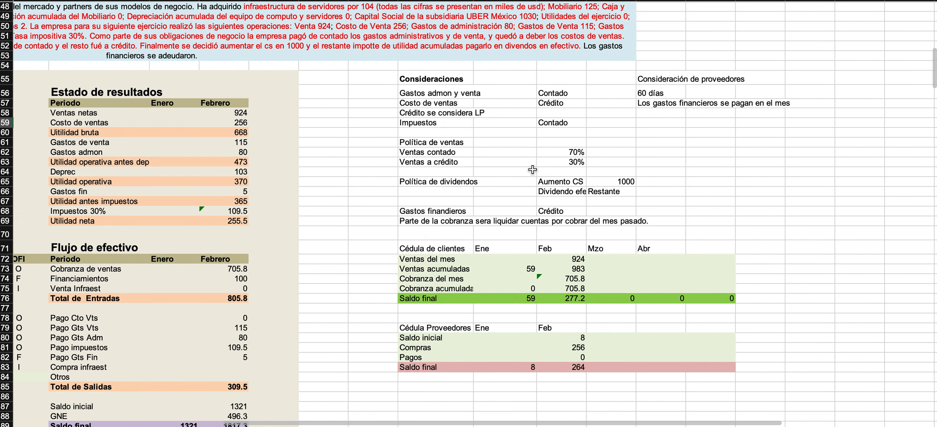
left_click(652, 111)
type("Los")
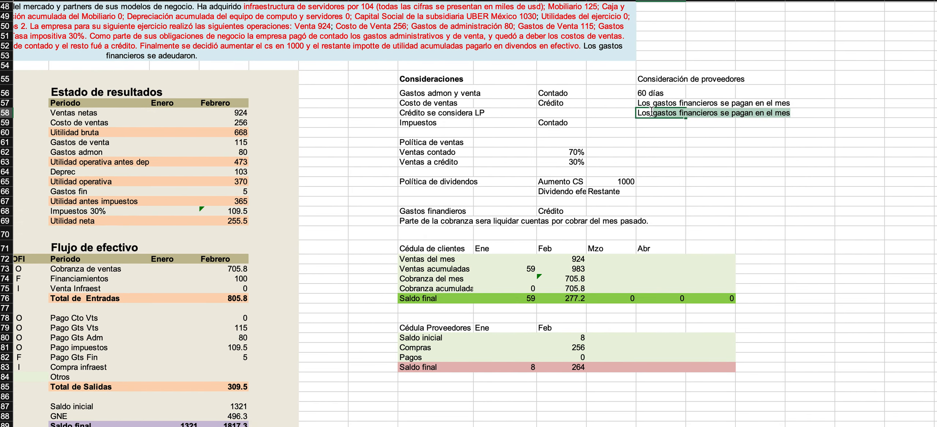
type(" inventarios son ")
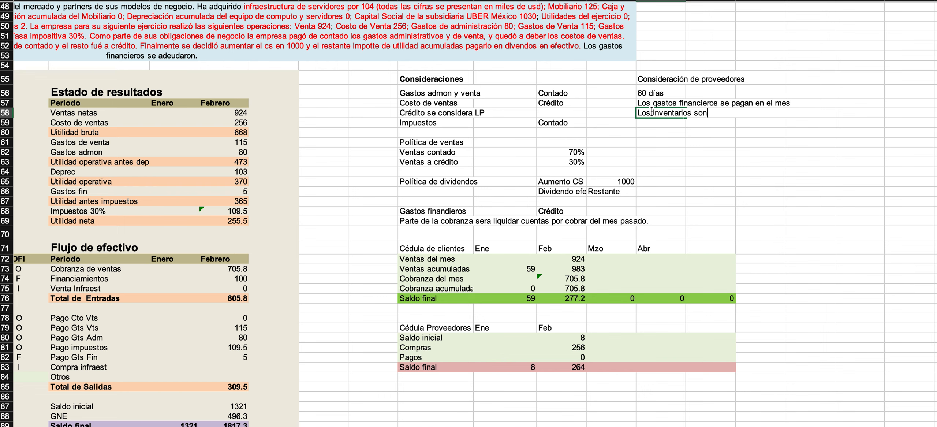
type("utilizado con")
key("BackSpace")
key("BackSpace")
type("mo reserv")
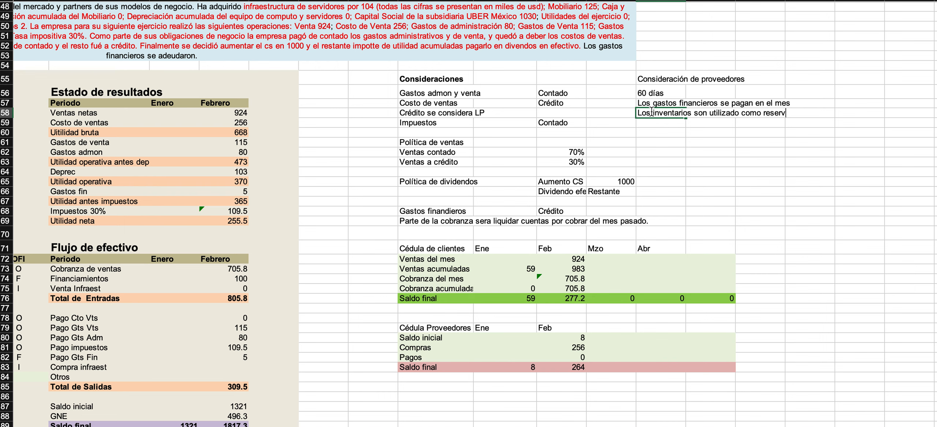
type("a y cuando vendemos compramos de cont")
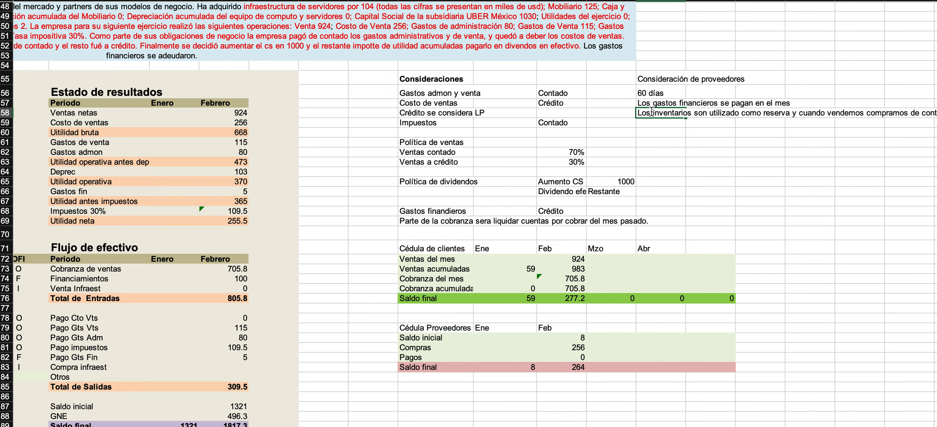
type("ado")
key("BackSpace")
key("BackSpace")
key("BackSpace")
key("BackSpace")
key("BackSpace")
key("BackSpace")
key("BackSpace")
key("BackSpace")
key("BackSpace")
key("BackSpace")
type("en el period")
key("BackSpace")
key("BackSpace")
key("BackSpace")
key("Return")
type("iodo ")
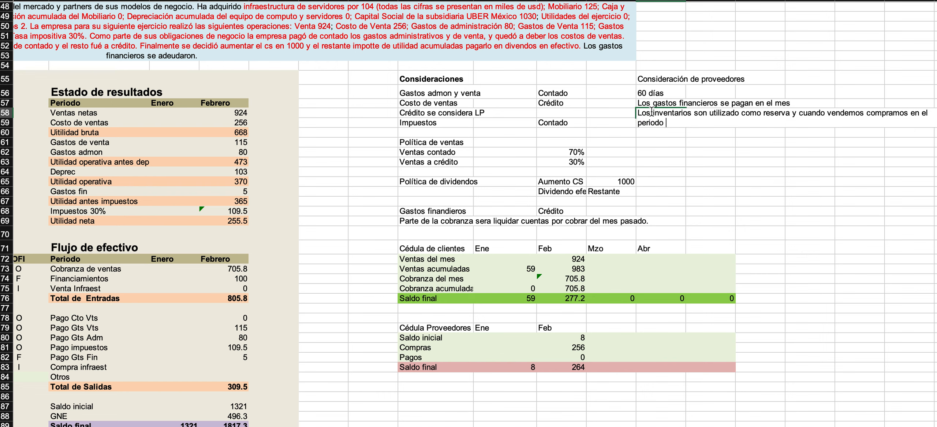
type("la mercancia.")
key("Return")
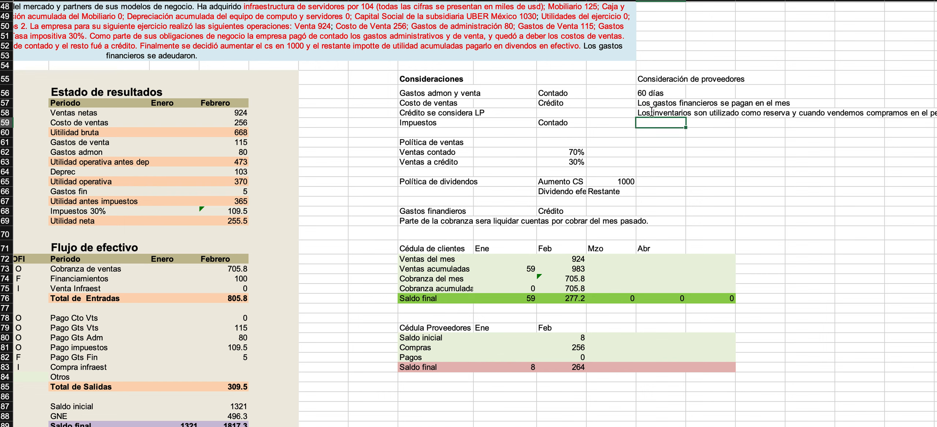
Link the February Inventarios and Pago por anticipado por concepto rentas in the Balance General to their January balances.
scroll(269, 141, "left", 10)
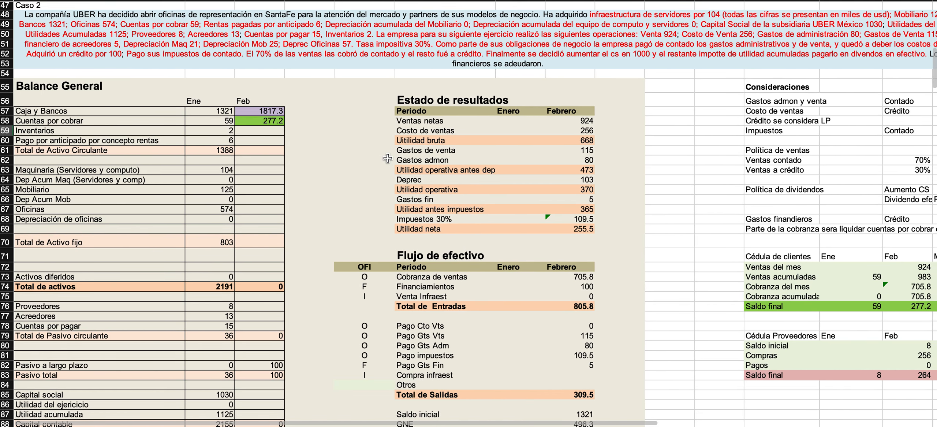
scroll(269, 142, "left", 2)
left_click(246, 126)
type("=")
key("Left")
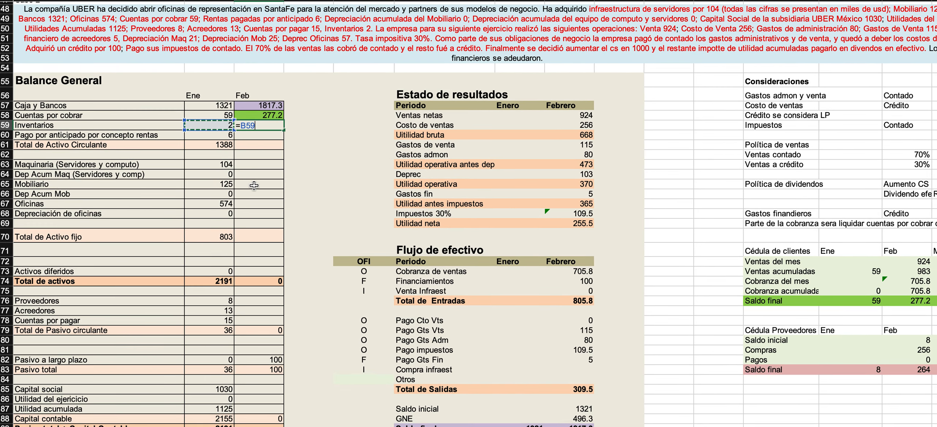
key("Return")
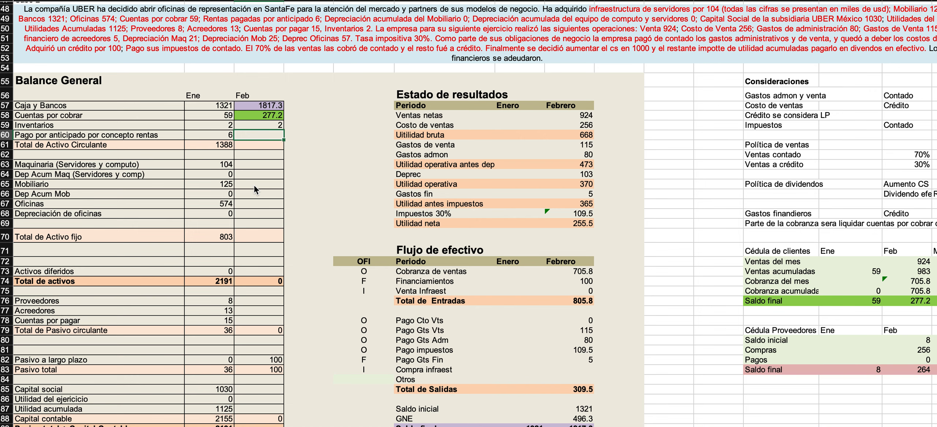
type("=F60")
key("Return")
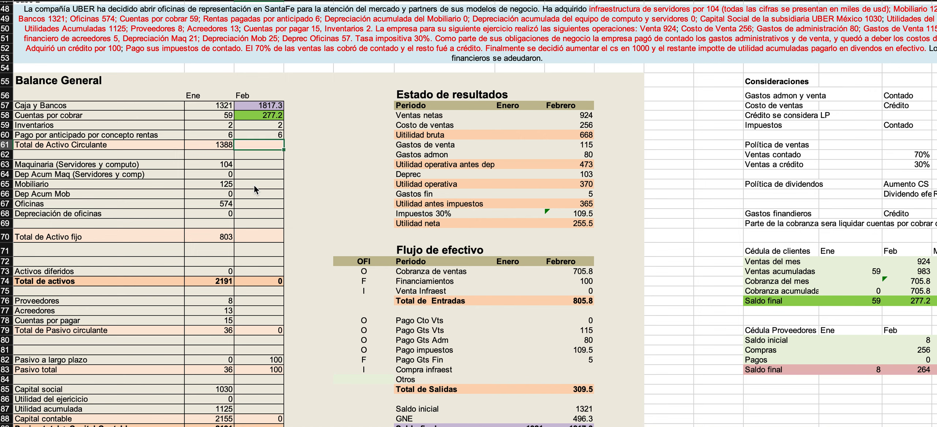
Copy the January Total de Activo Circulante sum formula across to February.
double_click(211, 144)
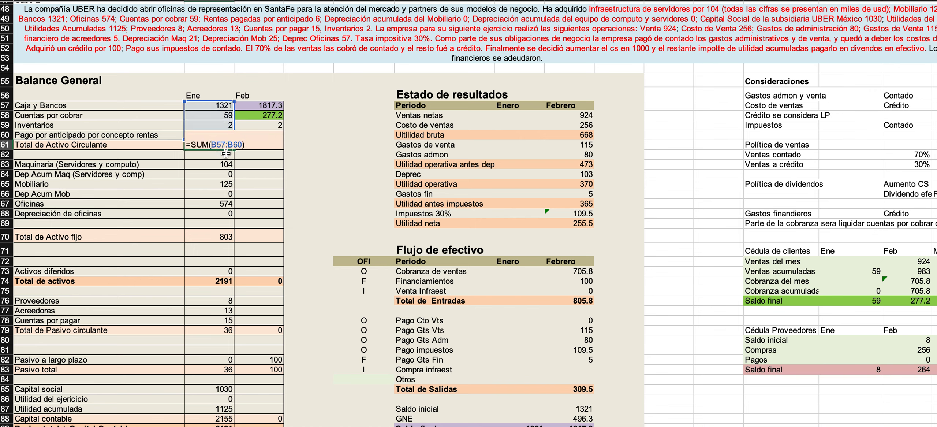
key("Escape")
left_click_drag(234, 150, 296, 153)
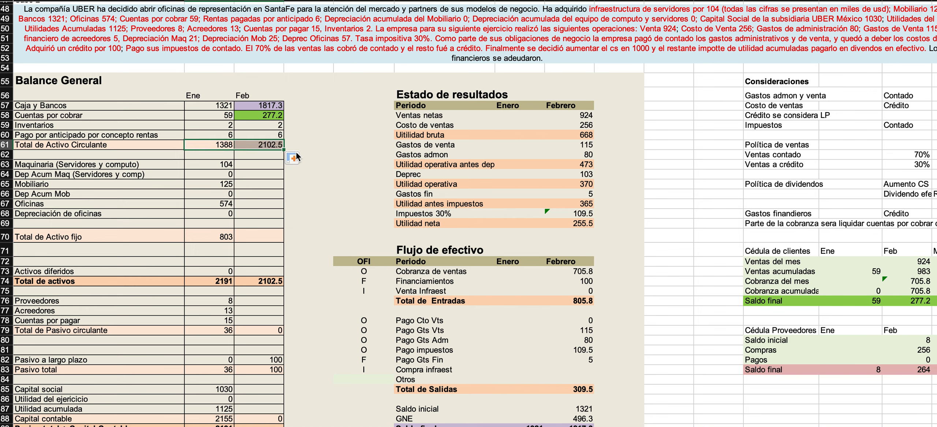
left_click(262, 166)
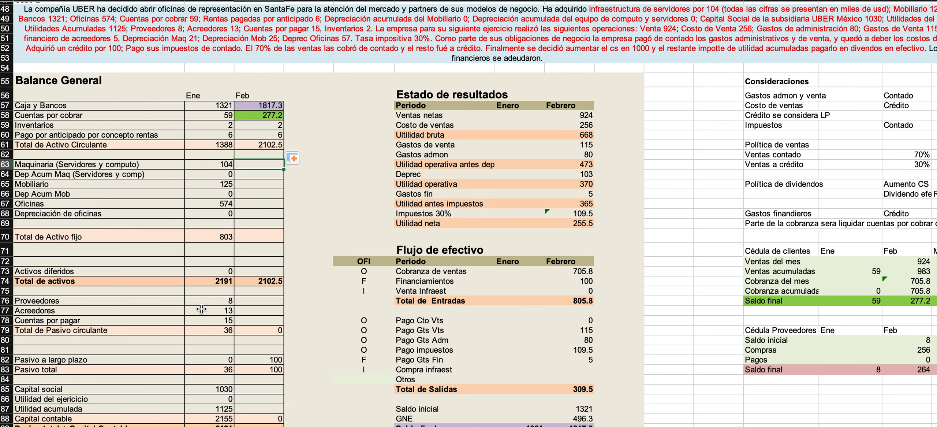
type("=")
key("Escape")
Enter the title "Cedula de depreciación de maquinaria" for a new schedule below the Cédula Proveedores, in row 85.
scroll(232, 245, "down", 5)
scroll(232, 245, "down", 2)
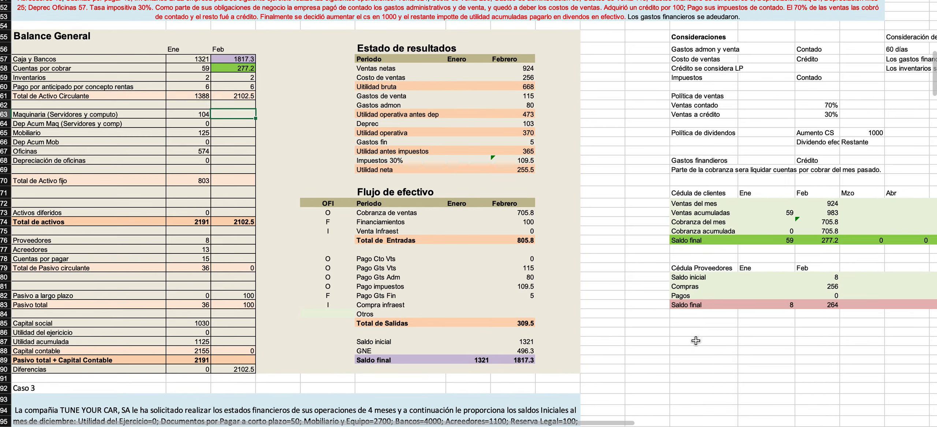
left_click(683, 331)
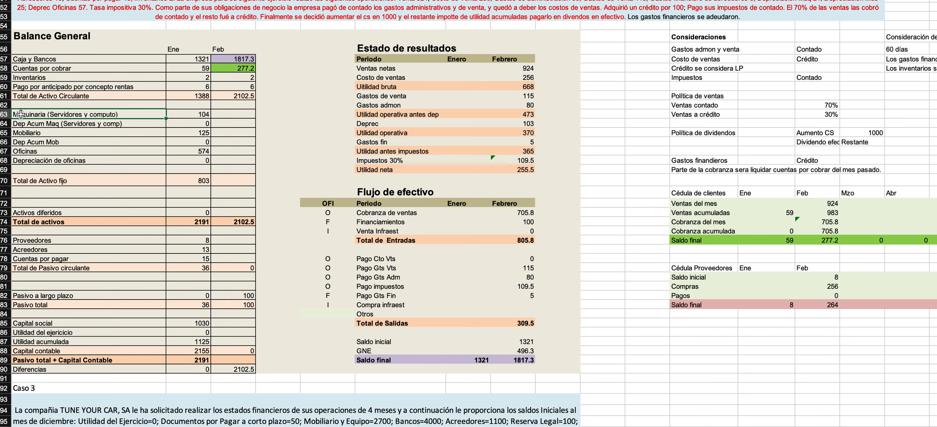
left_click(684, 324)
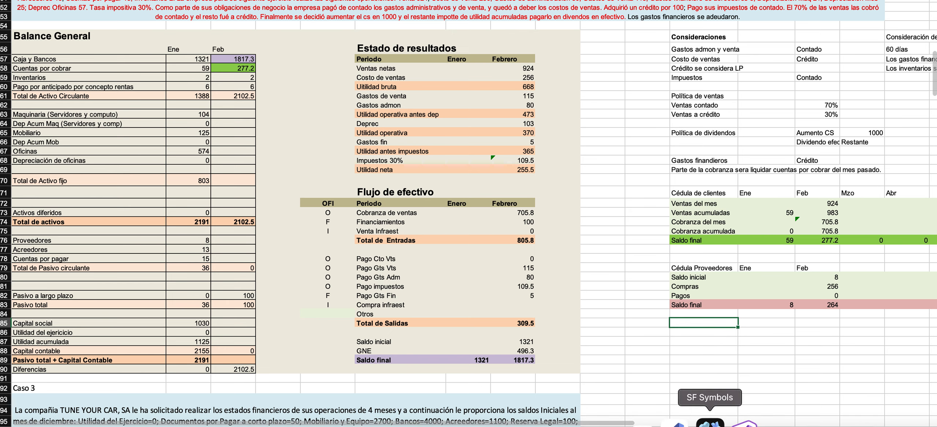
type("Ce´d")
key("BackSpace")
key("BackSpace")
type("d")
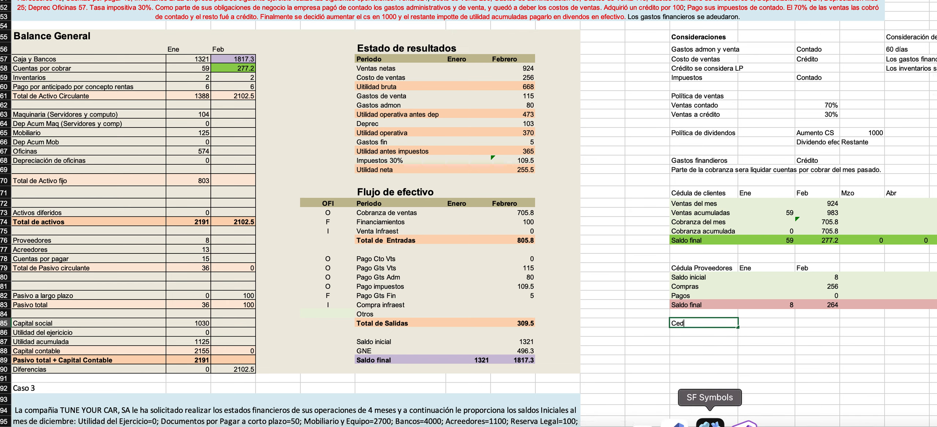
type("ula de depreica")
key("BackSpace")
key("BackSpace")
key("BackSpace")
type("ciación de maquinaria")
key("Return")
Label the machinery depreciation schedule's rows Saldo inicial, Depreciación del periodo, Deprec Acumulada and Saldo final.
type("Saldio inicial")
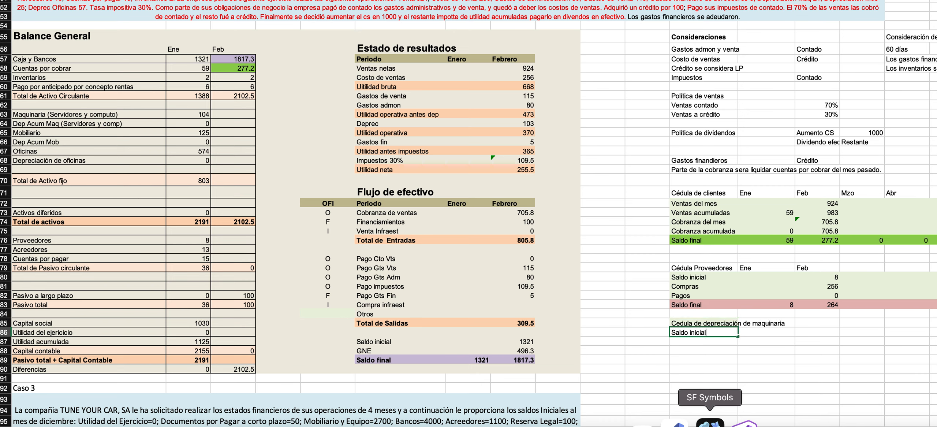
key("Return")
type("Depr")
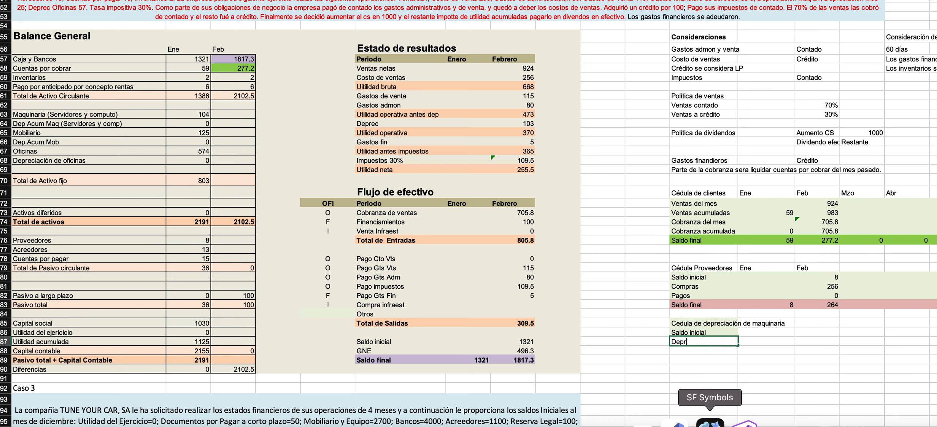
type("eciación del periodo")
key("Return")
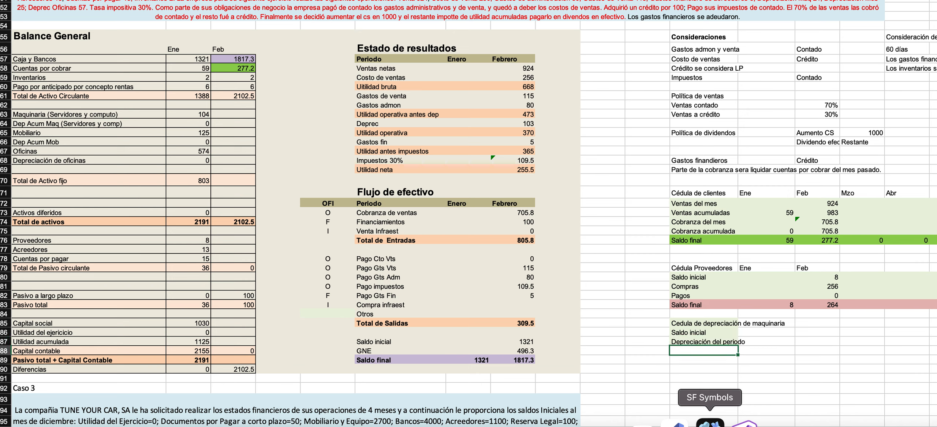
type("Deprc")
key("BackSpace")
type("ec Acumulada")
key("Return")
type("Saldo final")
key("Return")
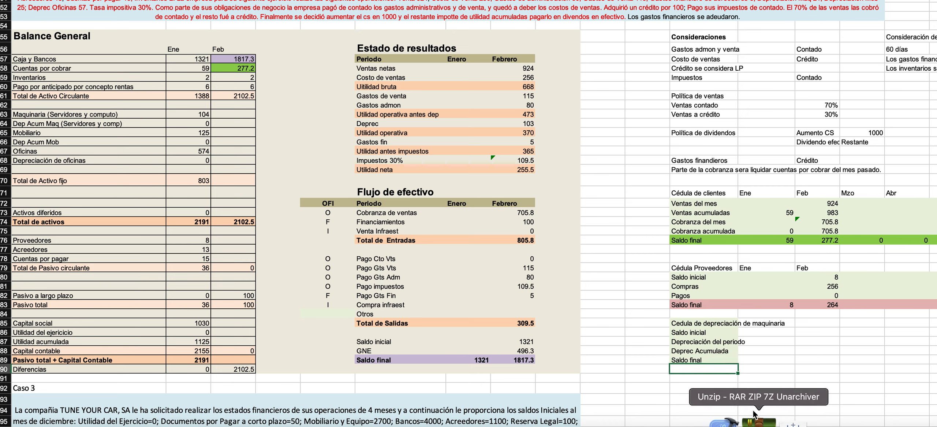
Shade the whole machinery depreciation schedule, from its title through Saldo final and across the month columns, light blue.
left_click(692, 334)
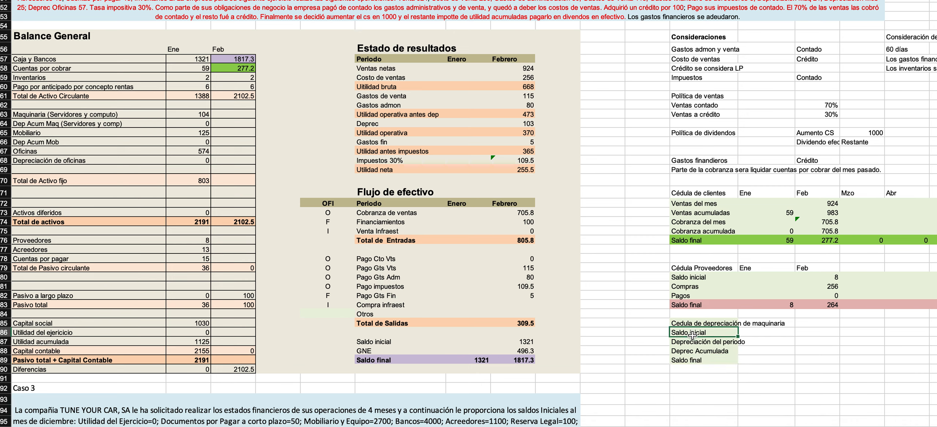
left_click_drag(689, 324, 896, 363)
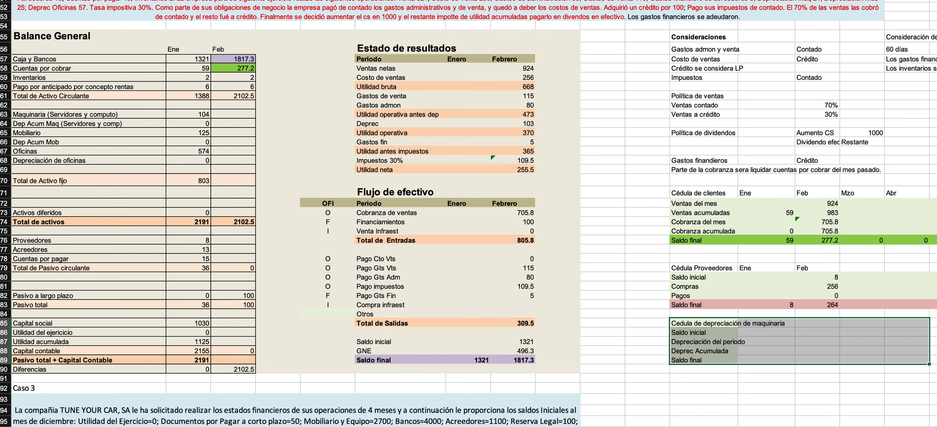
left_click(178, 1)
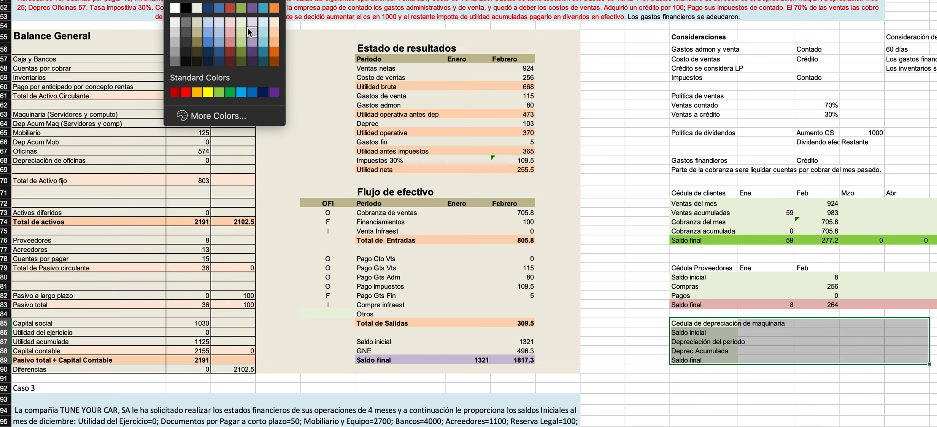
left_click(263, 25)
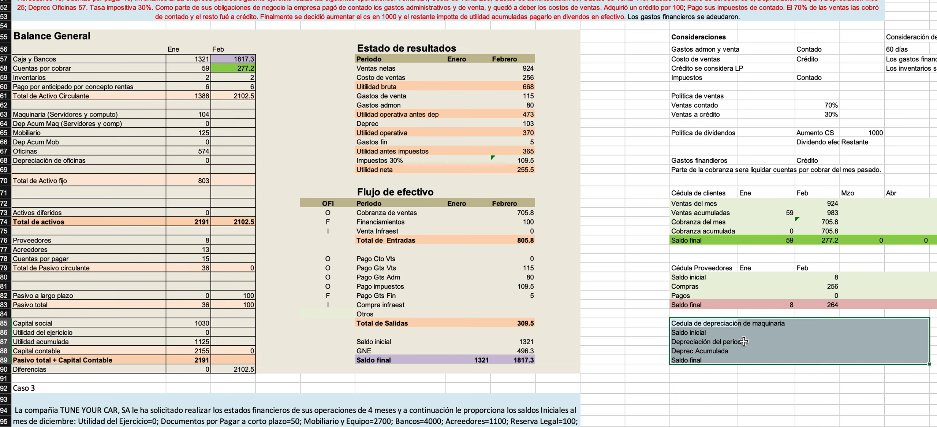
left_click(705, 333)
left_click(695, 342)
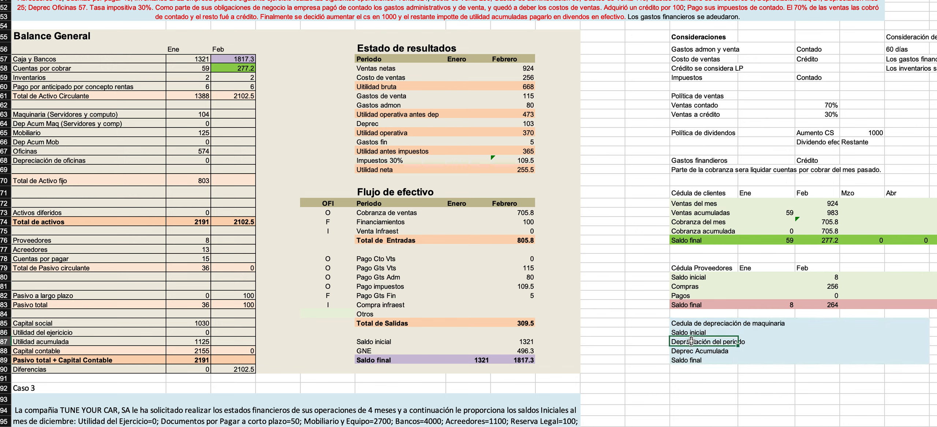
left_click(693, 360)
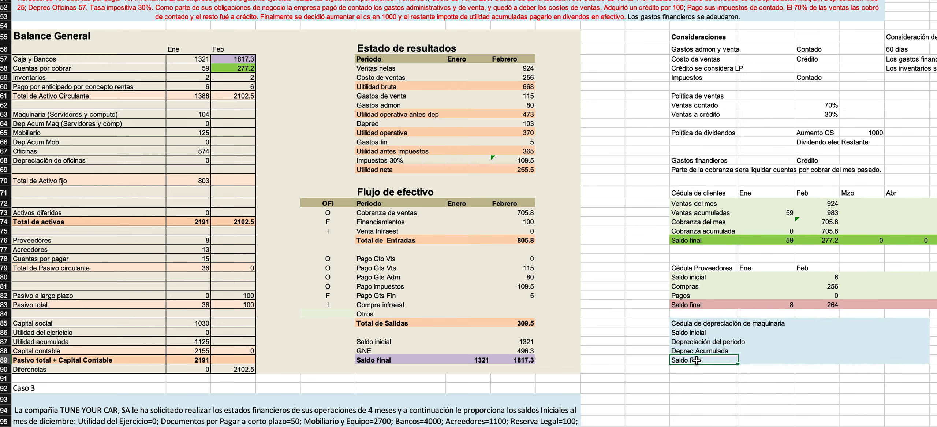
left_click(221, 116)
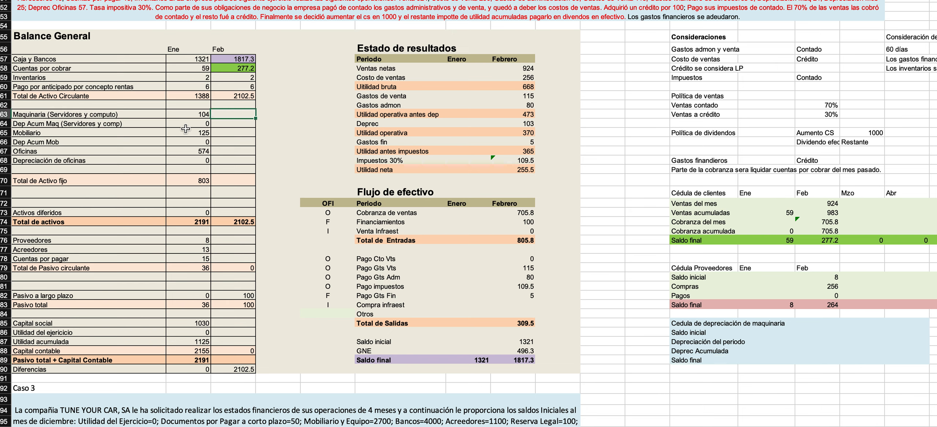
left_click_drag(188, 126, 224, 124)
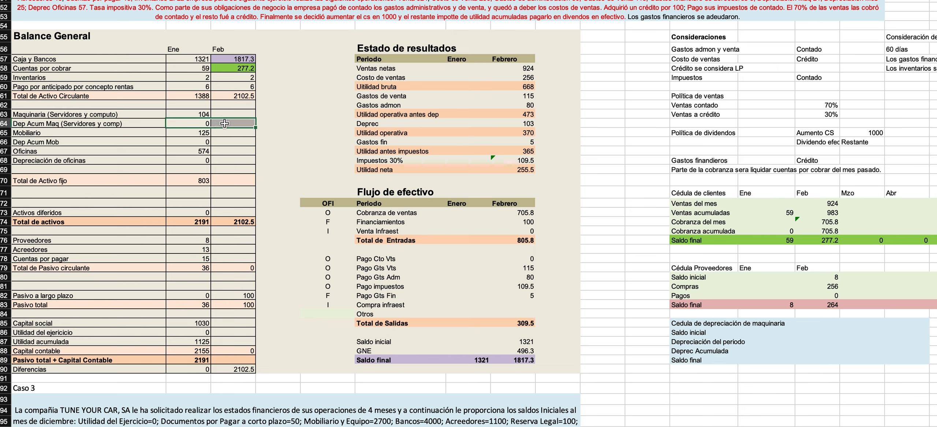
left_click(695, 332)
left_click_drag(695, 333, 740, 357)
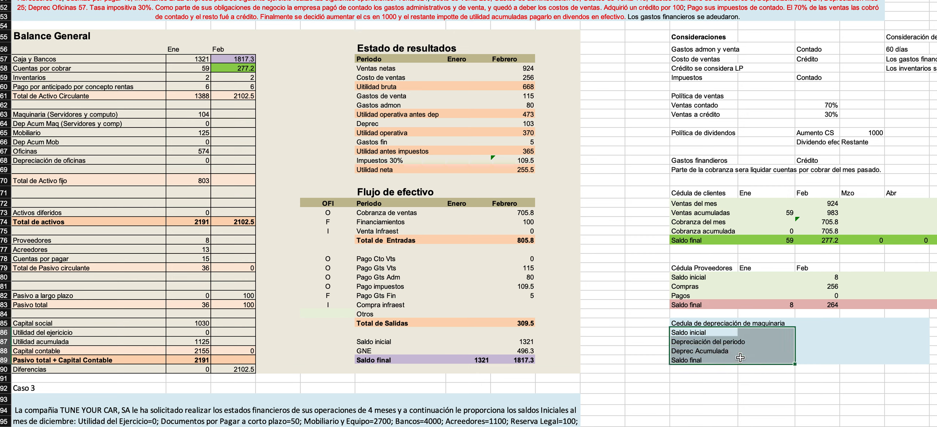
Add the column headings Ene and Feb to the machinery depreciation schedule.
left_click(768, 323)
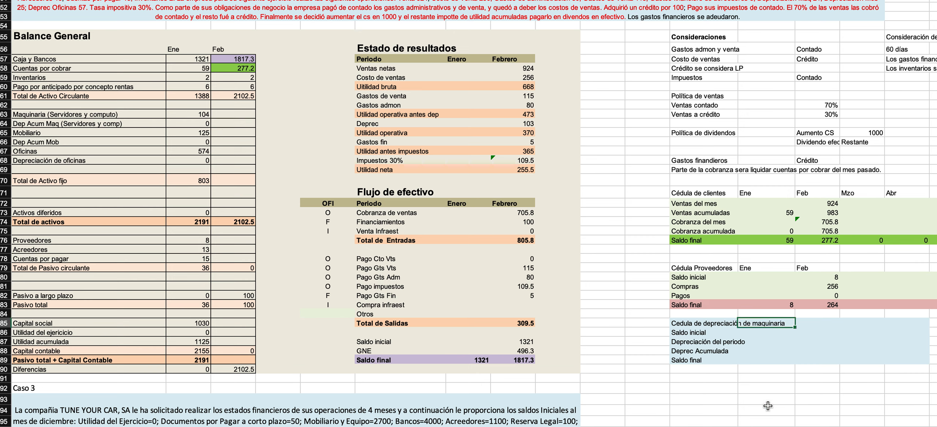
type("Ene")
key("Tab")
type("Feb")
key("Return")
Link the January Saldo inicial of the machinery depreciation schedule to the January Maquinaria (Servidores y computo) balance in the Balance General.
type("=")
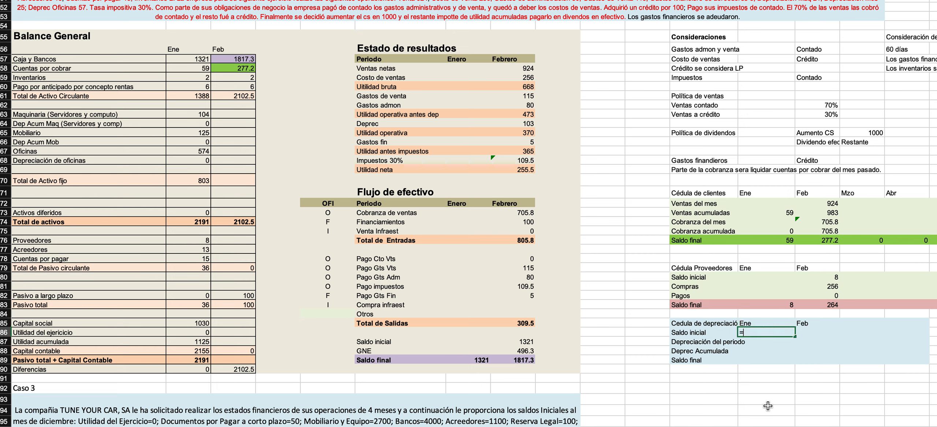
left_click(194, 115)
key("Return")
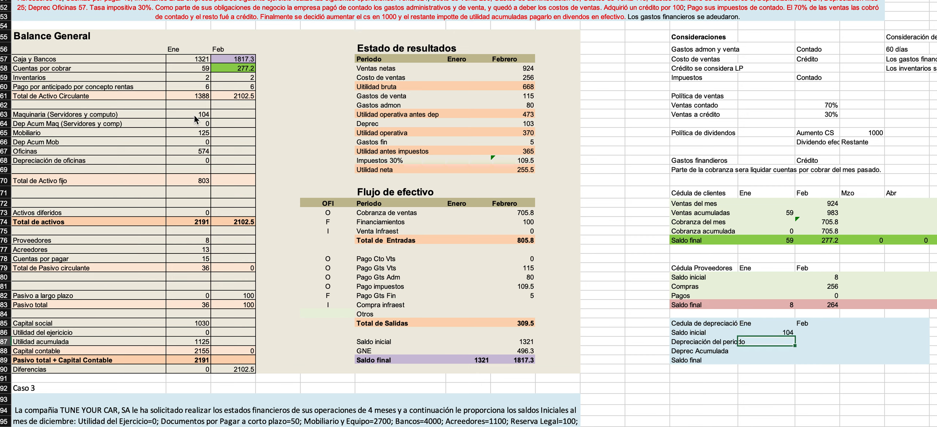
Set January's Saldo inicial to 104 and its Depreciación del periodo and Deprec Acumulada to 0 in the machinery depreciation schedule.
key("Up")
type("104")
key("Return")
type("0")
key("Return")
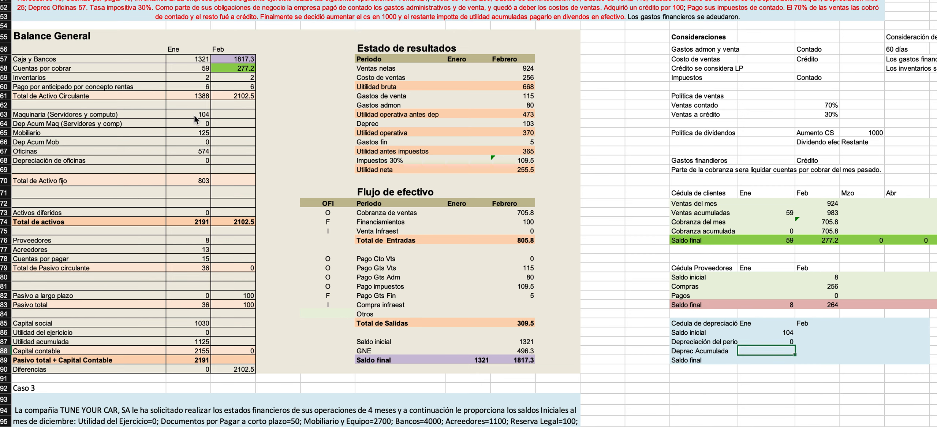
type("0")
key("Return")
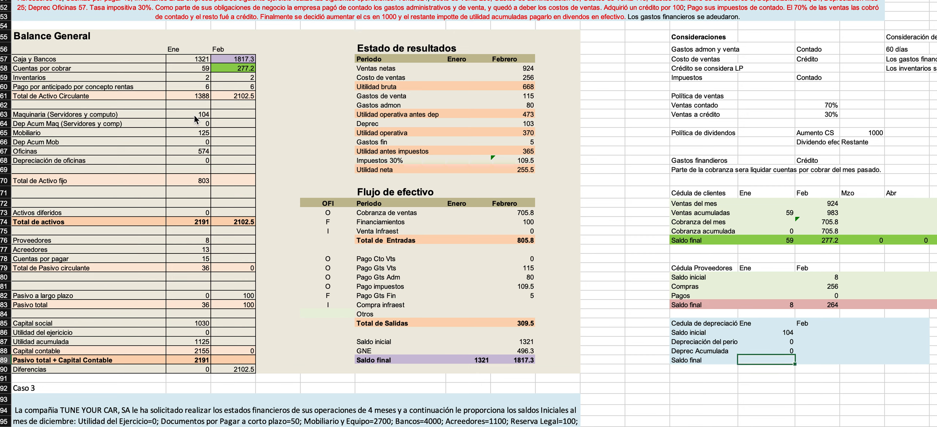
Calculate the January Saldo final of the depreciation schedule as Saldo inicial minus Deprec Acumulada.
type("=")
key("Up")
key("Up")
key("Up")
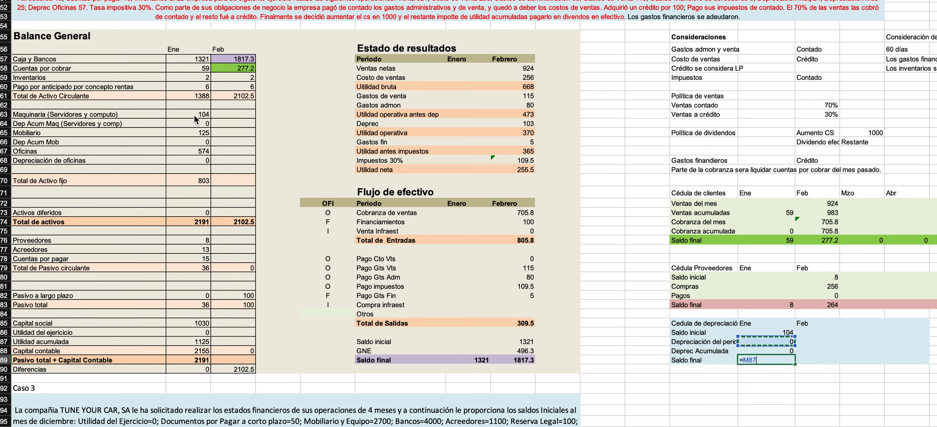
type("-")
key("Up")
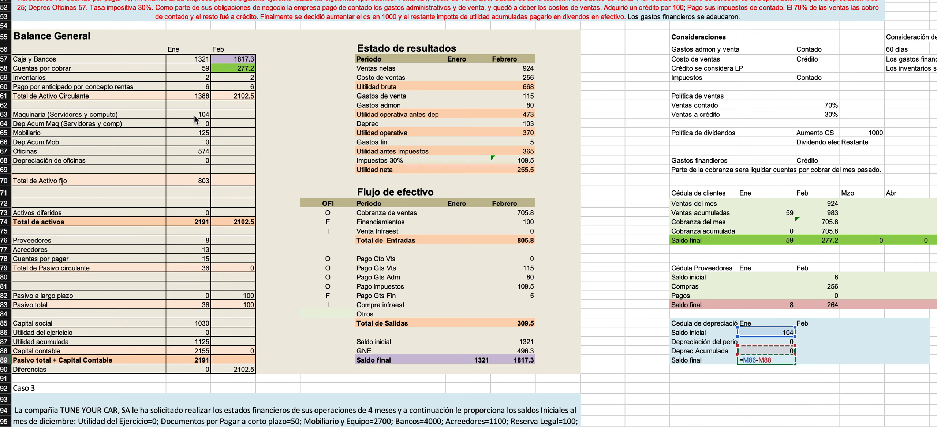
key("Return")
Link the February Saldo inicial of the depreciation schedule to the January Saldo inicial.
key("Up")
key("Up")
key("Up")
key("Up")
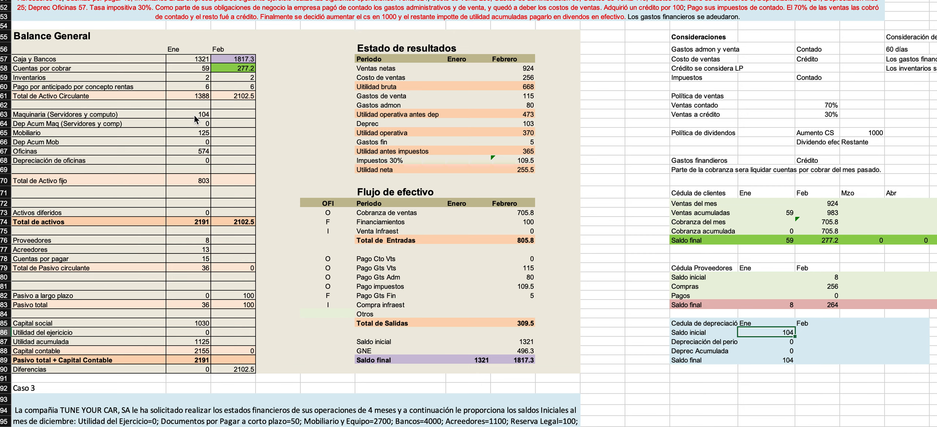
key("Right")
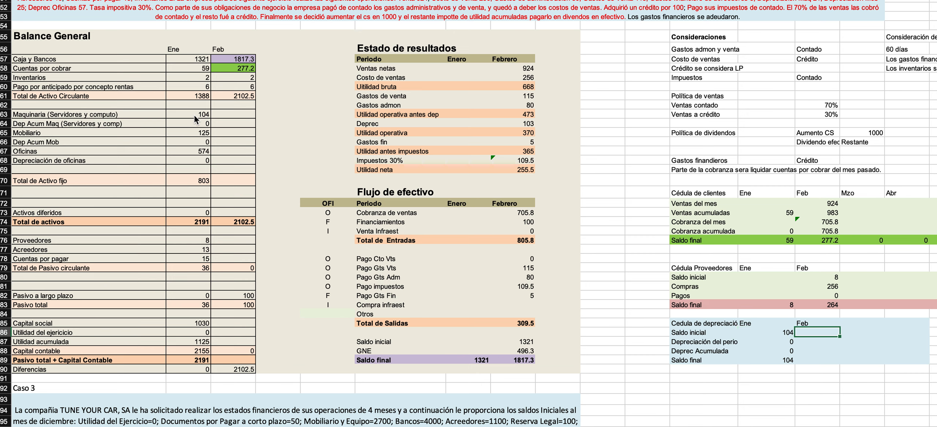
type("=")
key("Left")
key("Return")
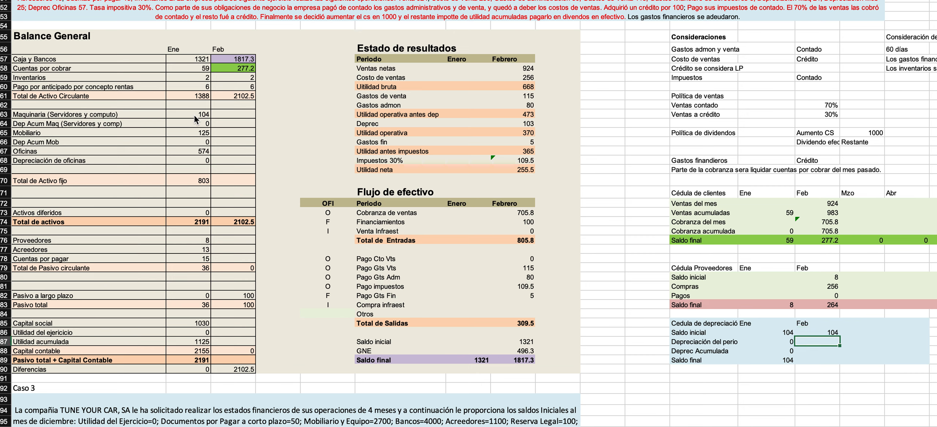
Enter the machinery depreciation of 21 from the case text as February's Depreciación del periodo.
key("Down")
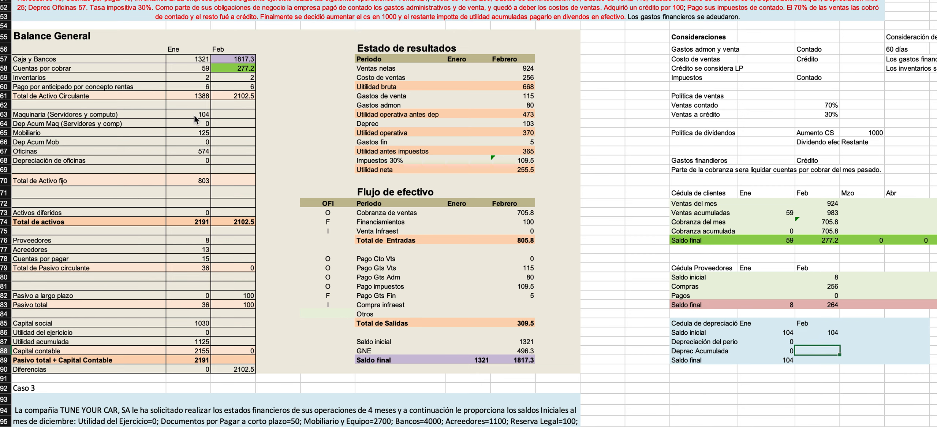
type("=")
key("Up")
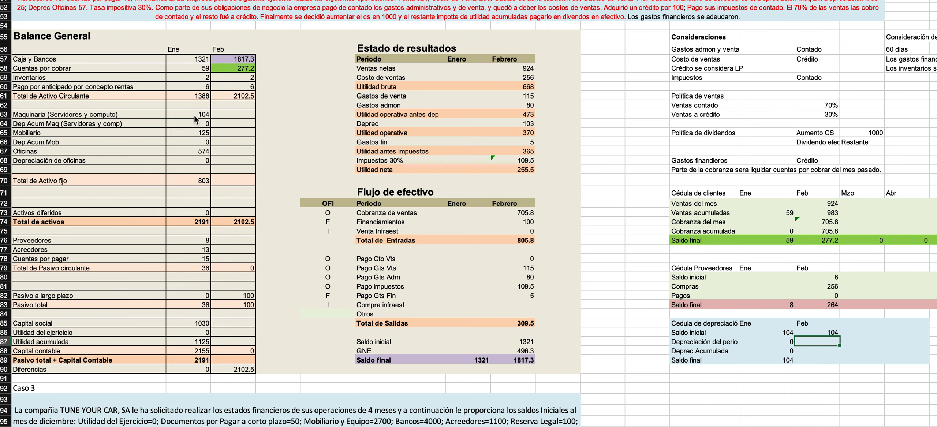
scroll(322, 194, "up", 4)
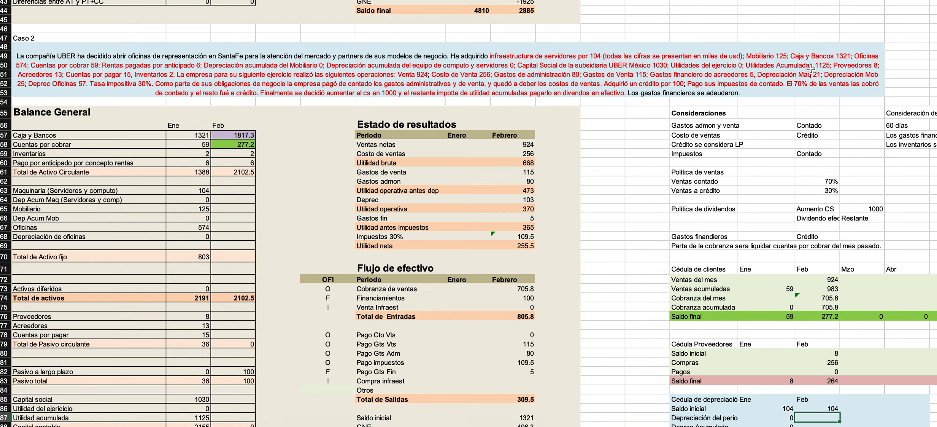
scroll(751, 200, "down", 4)
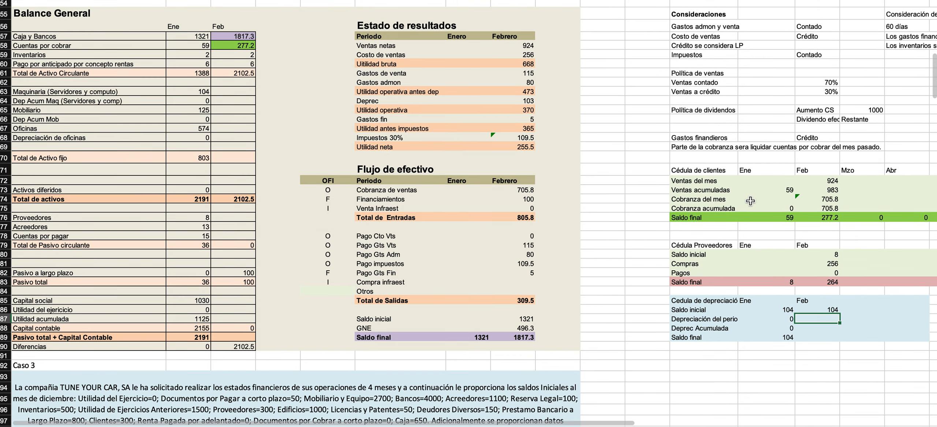
type("21")
key("Return")
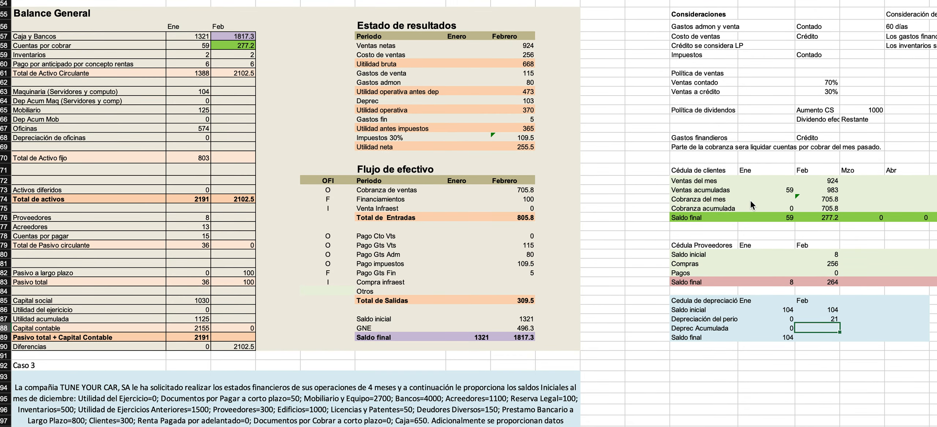
Calculate February's Deprec Acumulada as January's Deprec Acumulada plus February's Depreciación del periodo, and check the formula's references.
type("=")
key("Left")
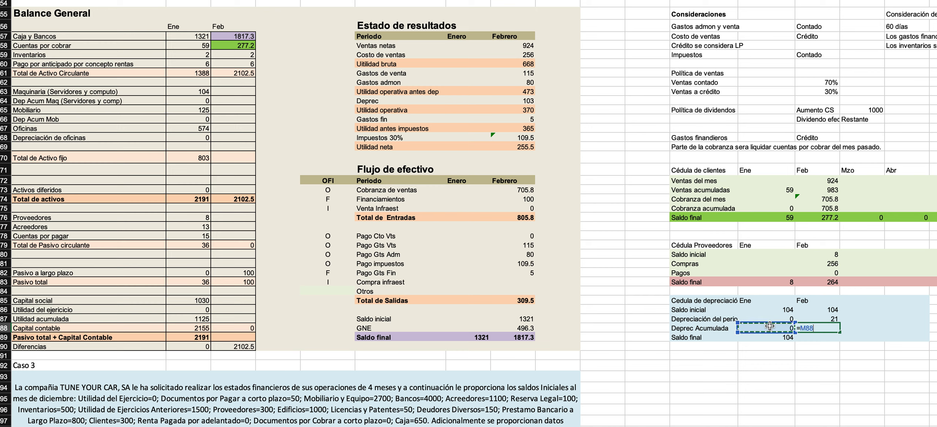
type("+")
key("Up")
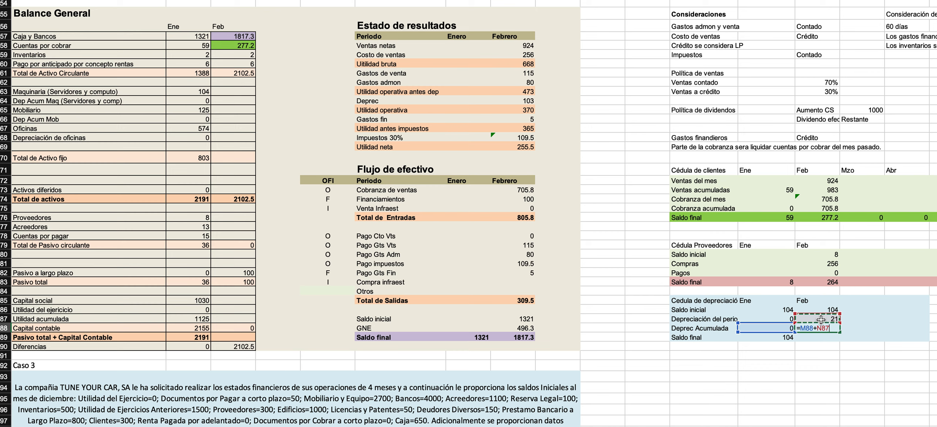
key("Return")
left_click(816, 330)
double_click(816, 330)
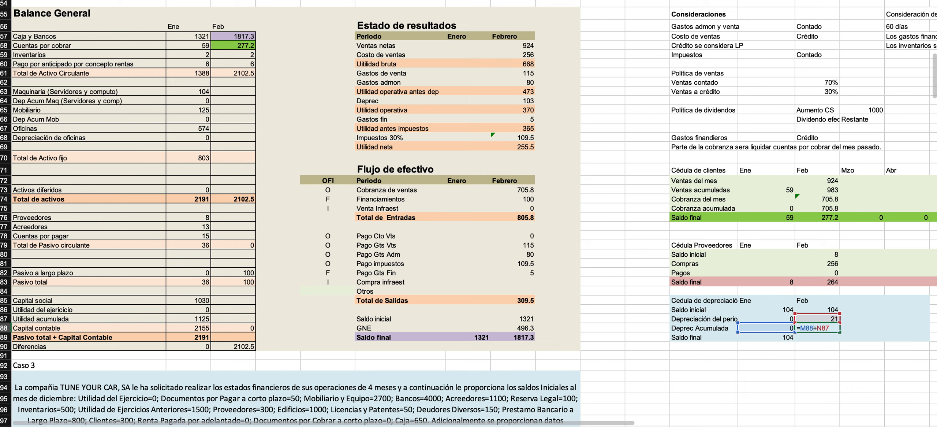
key("Return")
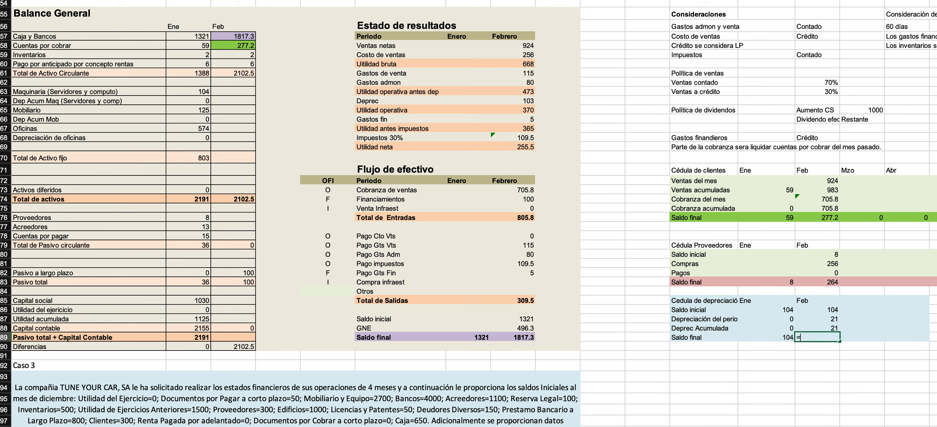
Calculate the February Saldo final of the depreciation schedule as Saldo inicial minus Deprec Acumulada.
type("=")
key("Up")
key("Up")
key("Up")
type("-")
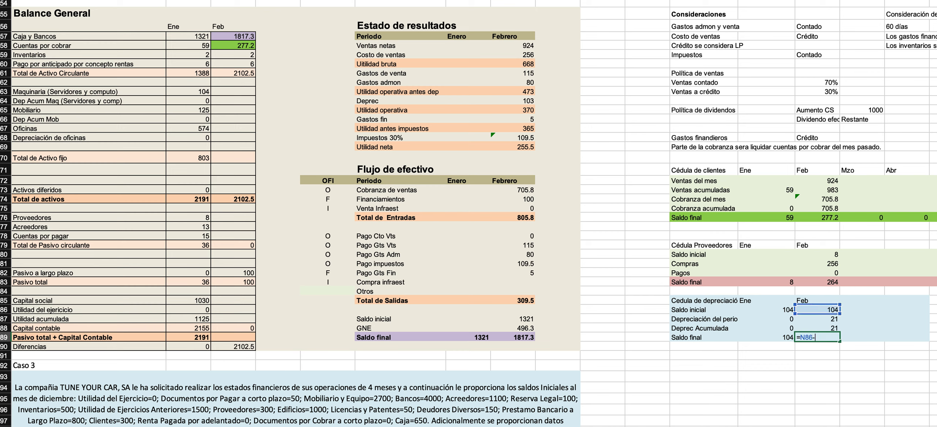
key("Up")
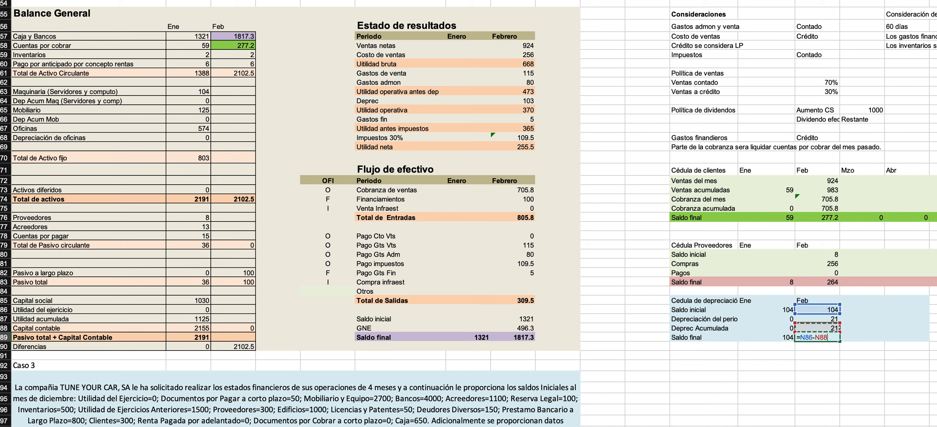
key("Return")
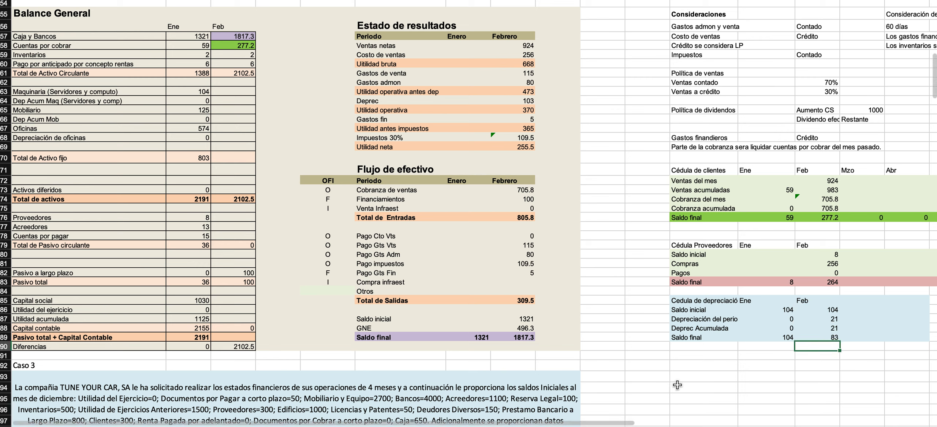
Add a Marzo column to the depreciation schedule and link its Saldo inicial to the February Saldo inicial.
left_click(857, 301)
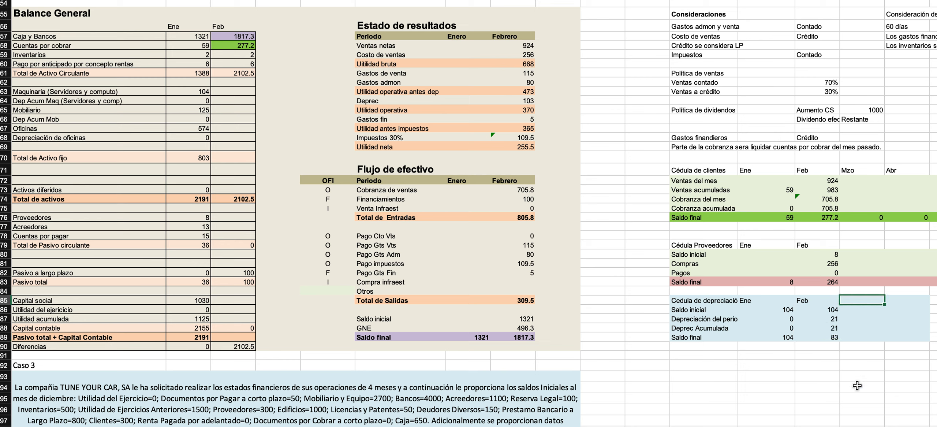
type("Marzo")
key("Return")
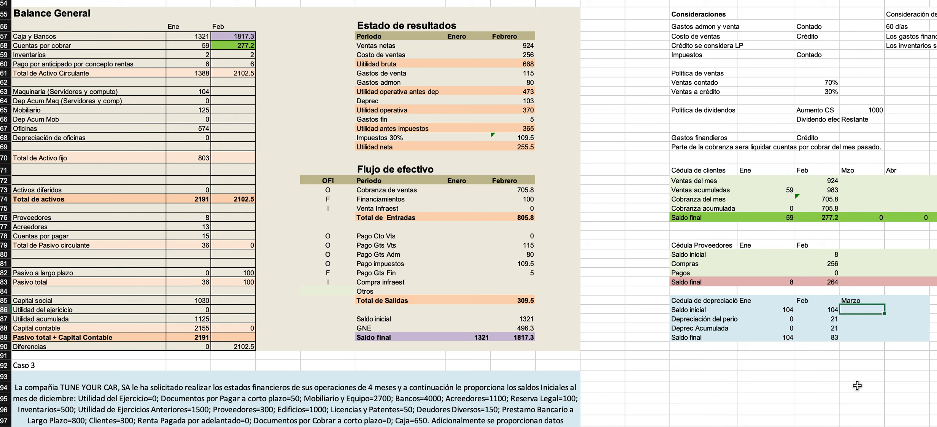
type("=")
key("Left")
key("Return")
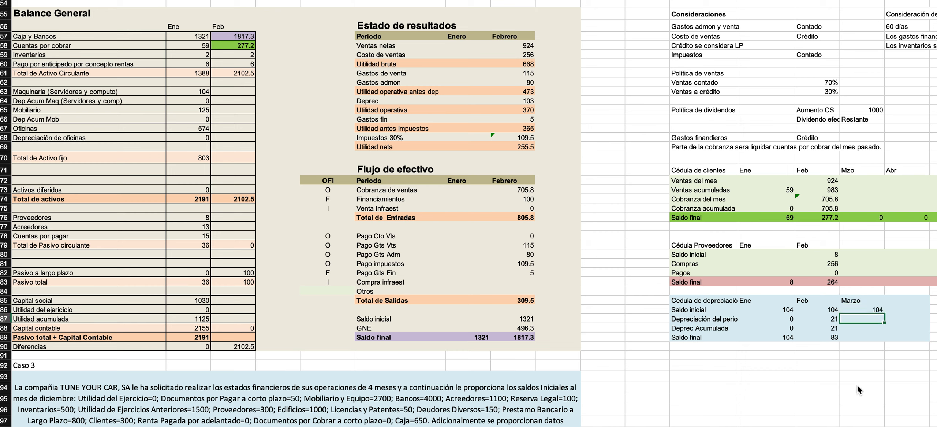
Enter 21 as Marzo's Depreciación del periodo and calculate its Deprec Acumulada as February's accumulated amount plus that depreciation.
type("21")
key("Return")
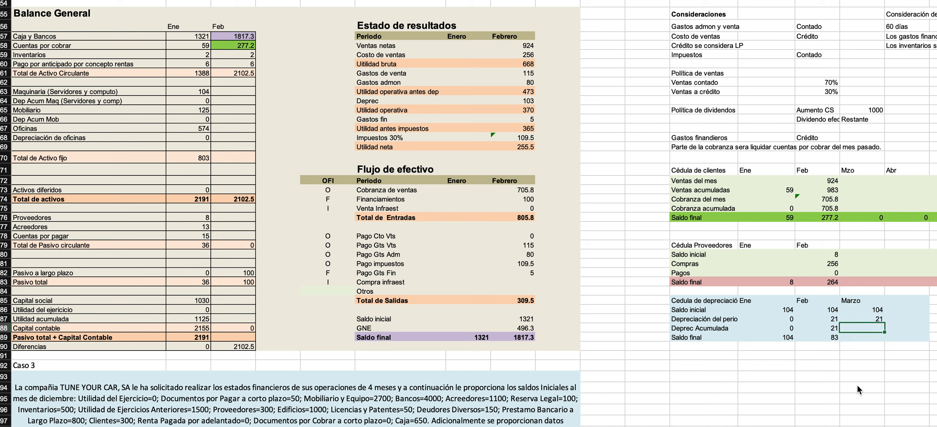
type("=")
key("Left")
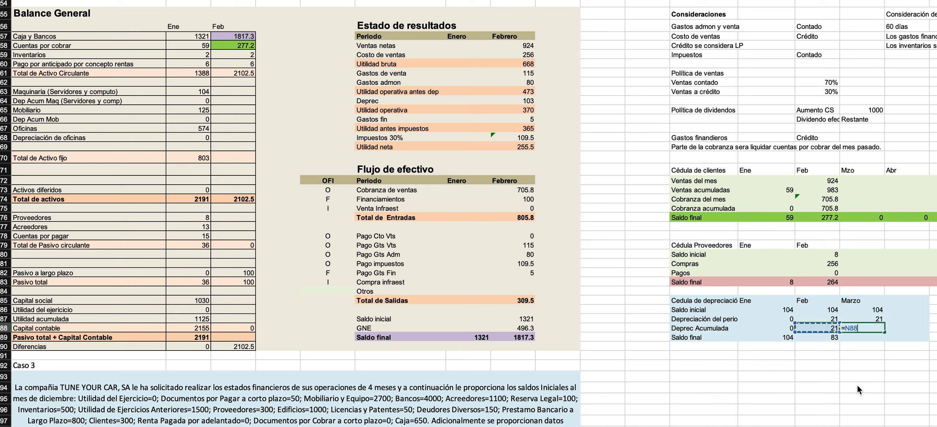
type("+")
key("Up")
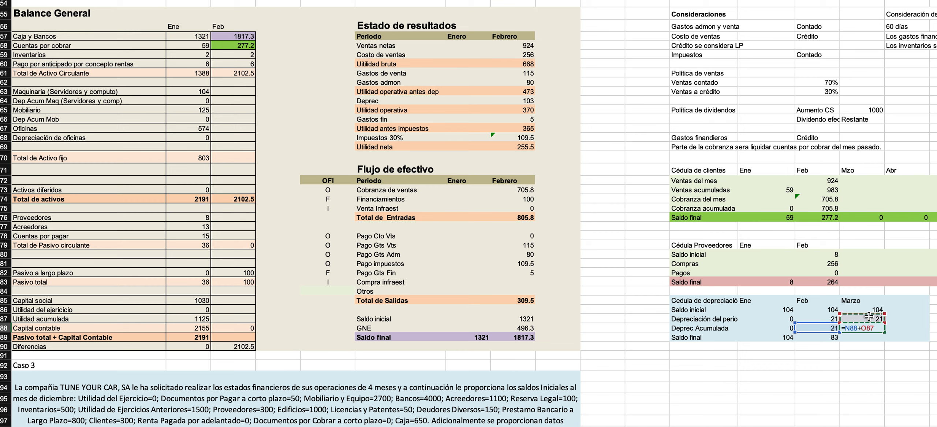
key("Return")
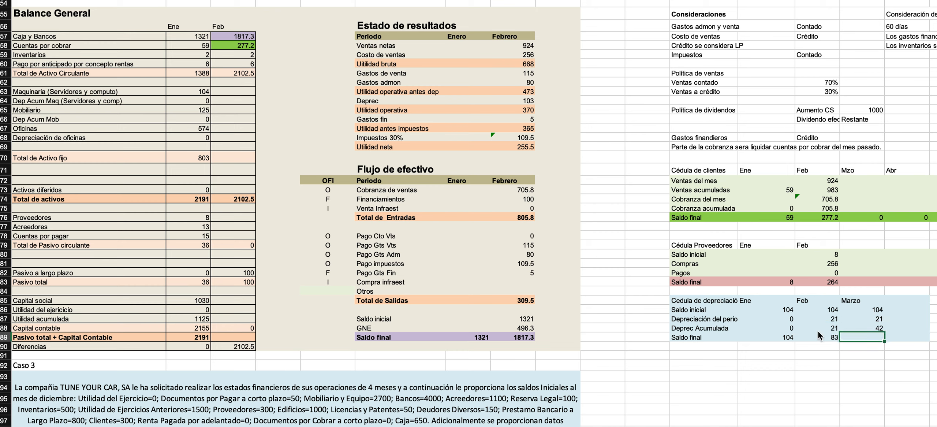
double_click(862, 327)
key("Escape")
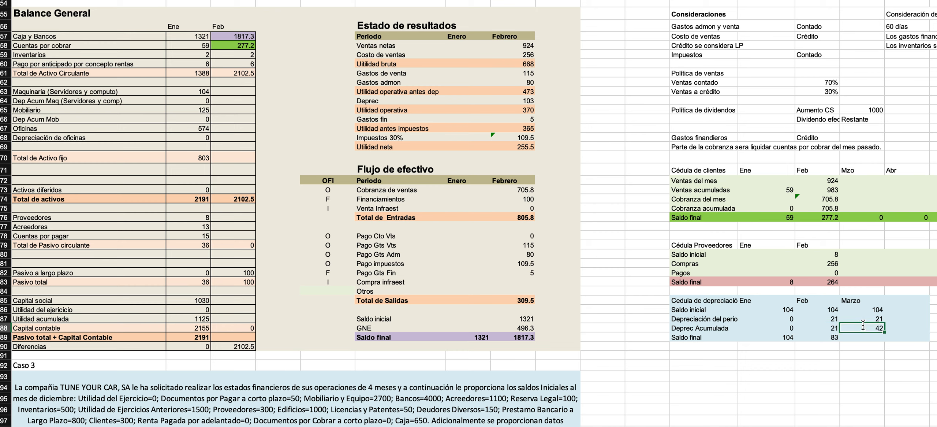
Copy the February Saldo final formula across to the Marzo column and check its references.
left_click(836, 340)
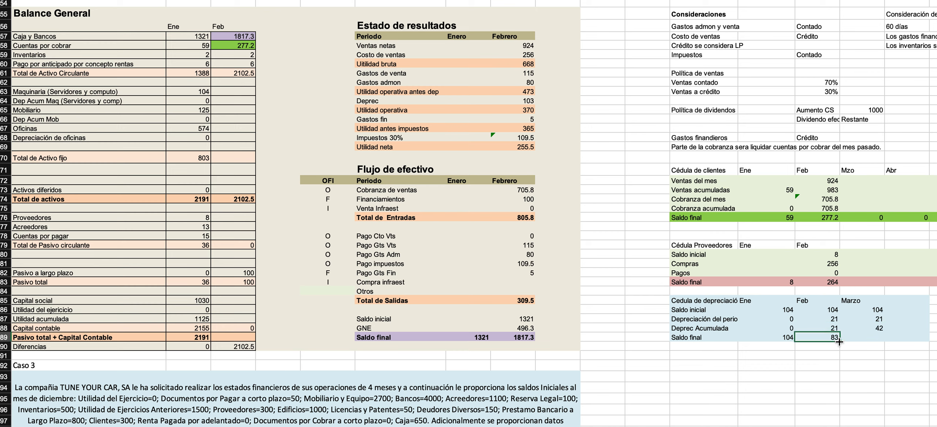
left_click_drag(840, 342, 872, 346)
double_click(856, 338)
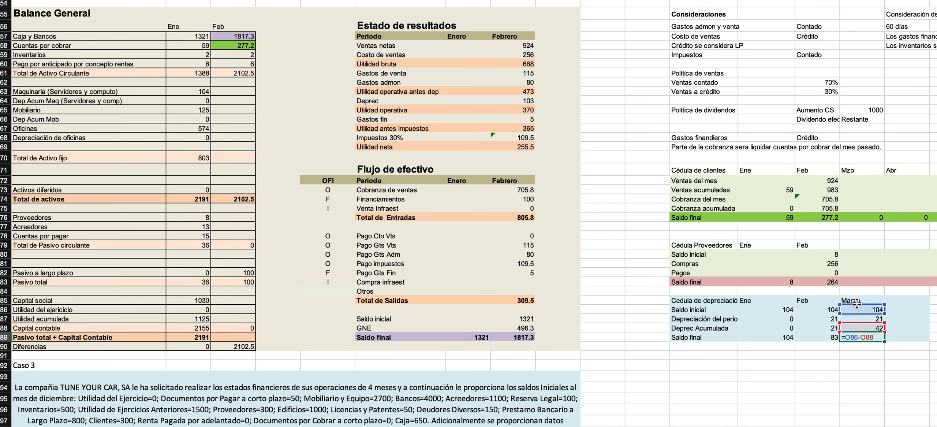
key("Escape")
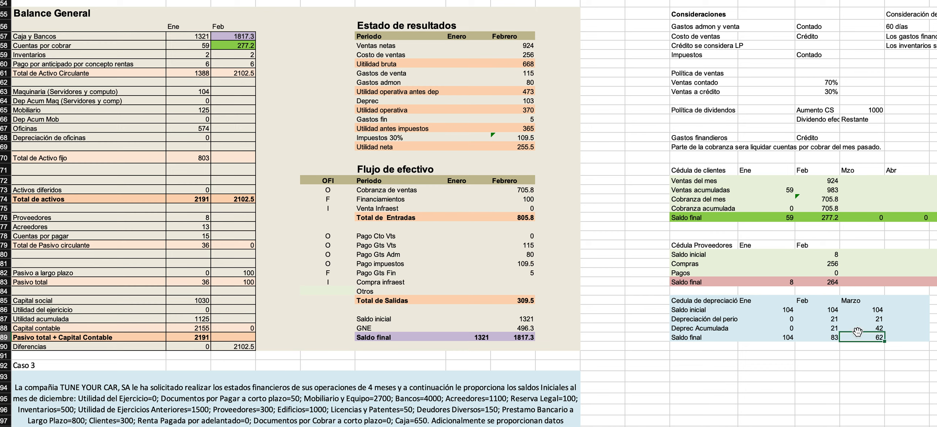
Add an Abr column to the depreciation schedule and link its Saldo inicial to the Marzo Saldo inicial.
scroll(868, 302, "right", 2)
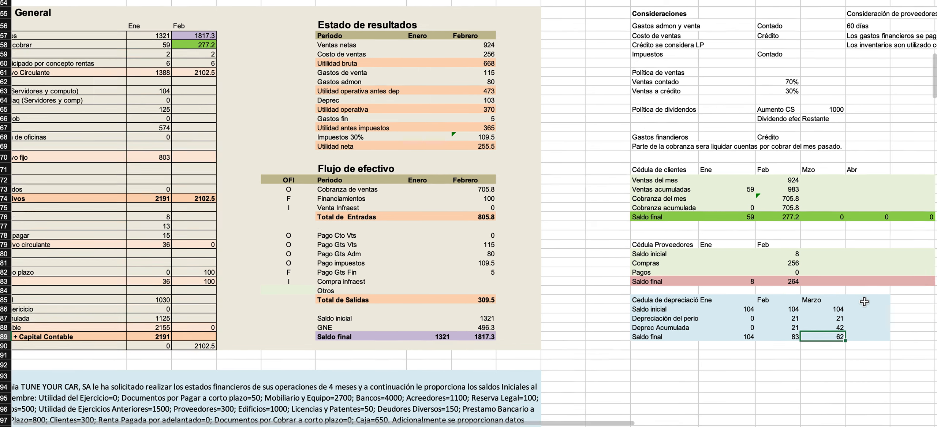
left_click(863, 302)
key("Up")
type("Abr")
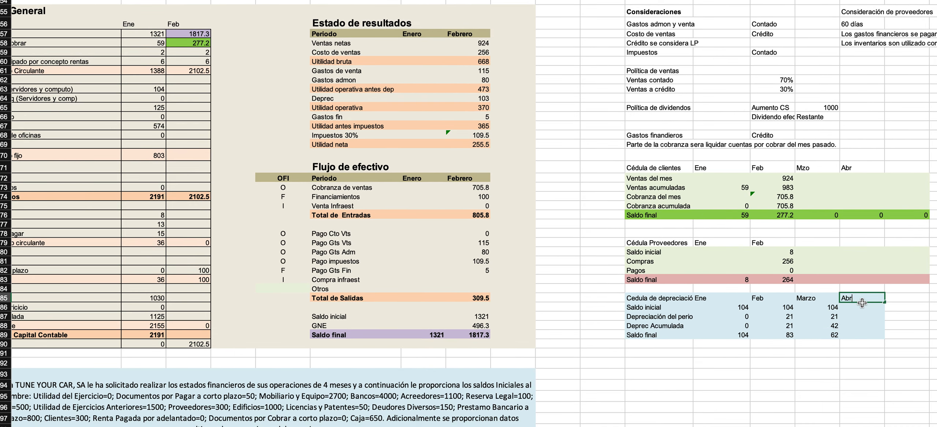
key("Return")
type("=O86")
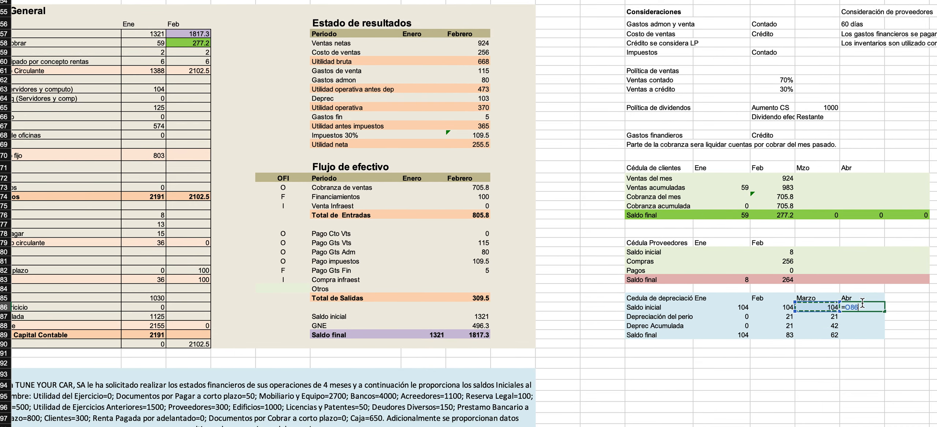
key("Return")
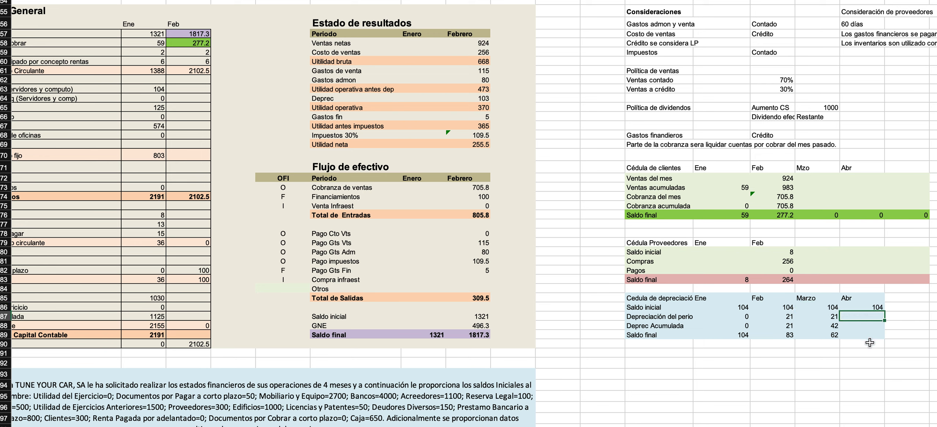
Enter 21 as Abr's Depreciación del periodo and calculate its Deprec Acumulada as Marzo's accumulated amount plus that depreciation.
type("21")
key("Return")
type("=")
key("Left")
type("+")
key("Up")
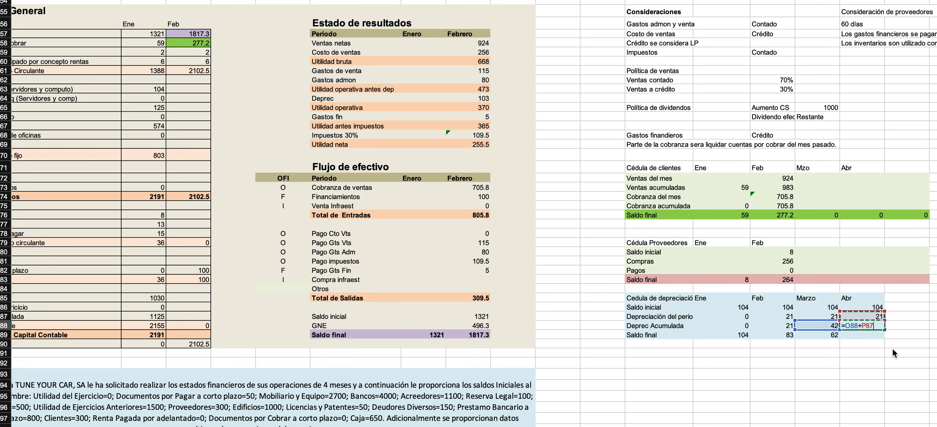
key("Return")
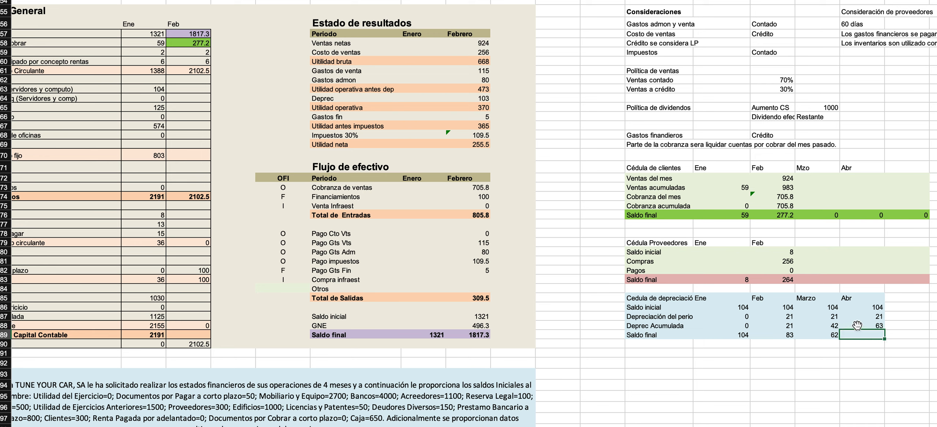
Copy the Marzo Saldo final formula across to the Abr column of the depreciation schedule.
double_click(828, 336)
key("Escape")
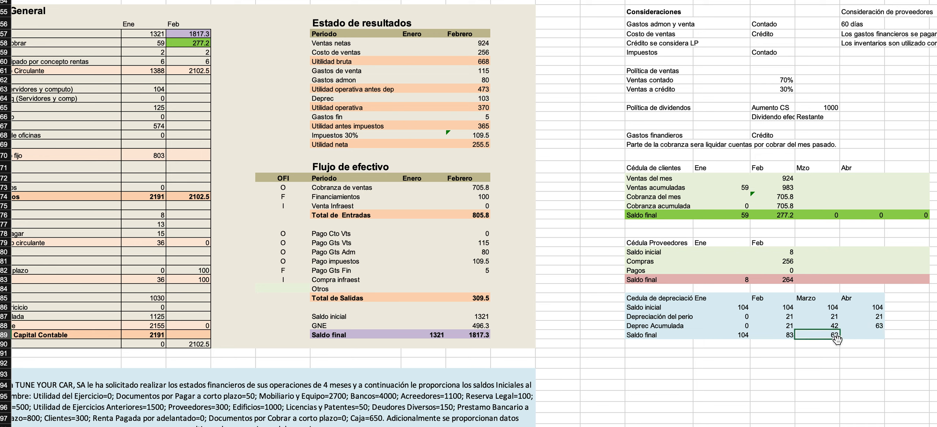
left_click_drag(841, 339, 853, 343)
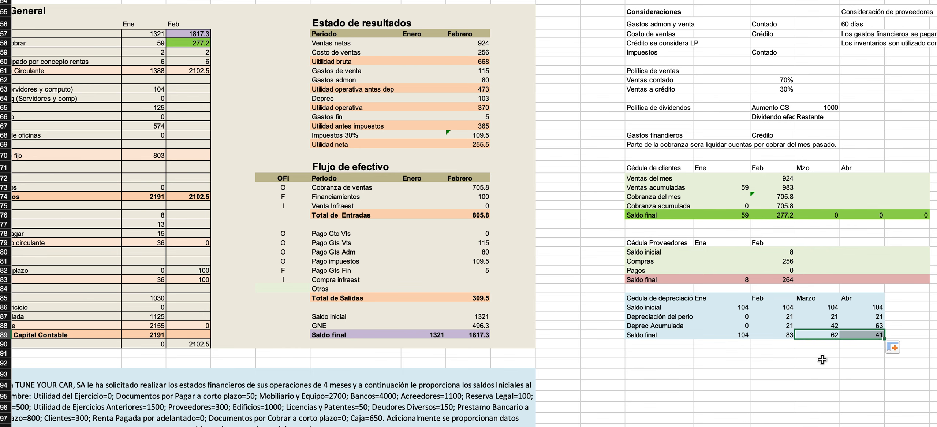
Review the depreciation schedule from Ene to Abr, focusing on the Deprec Acumulada row.
scroll(847, 313, "up", 3)
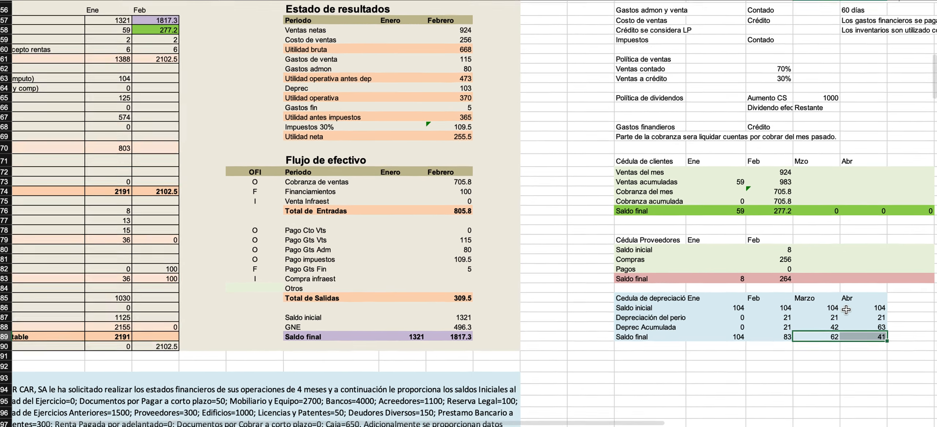
scroll(847, 311, "down", 4)
scroll(846, 311, "right", 3)
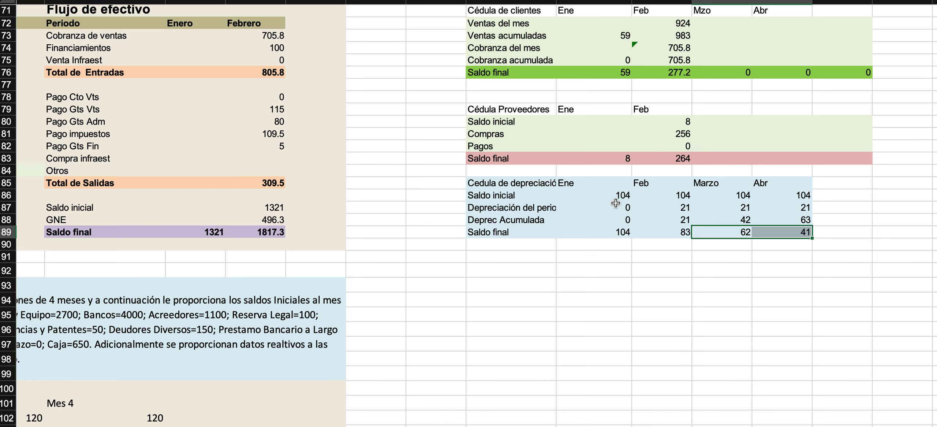
left_click_drag(480, 198, 805, 231)
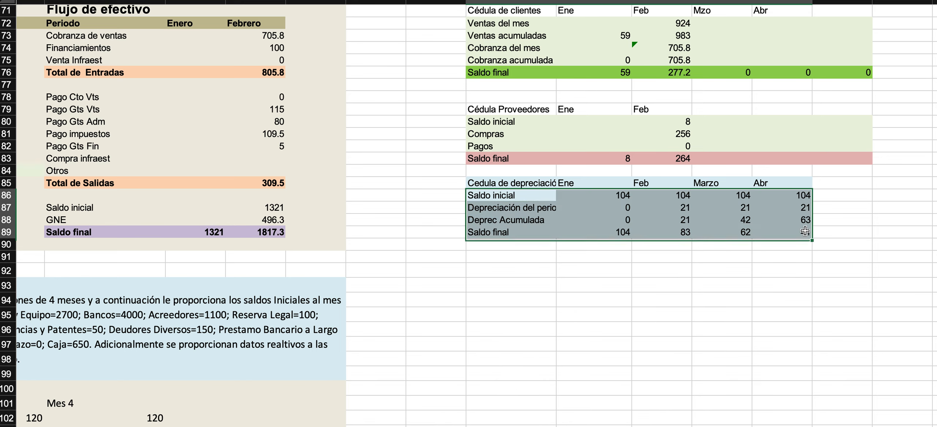
left_click(513, 219)
left_click(793, 219, "shift")
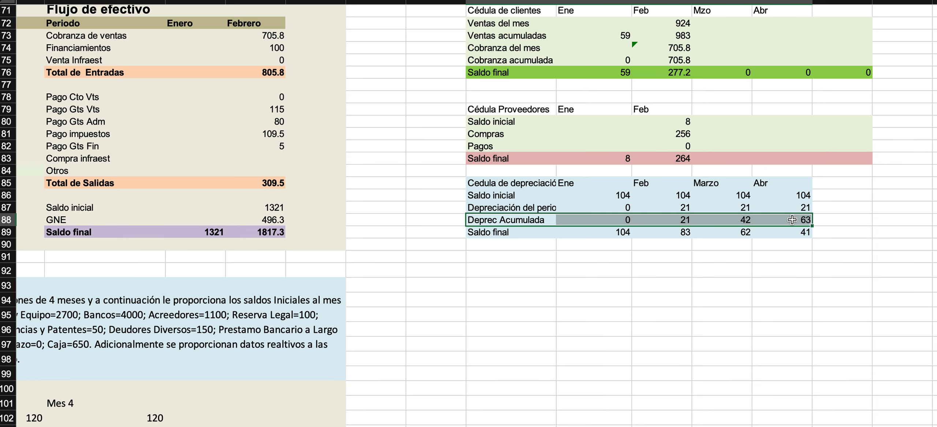
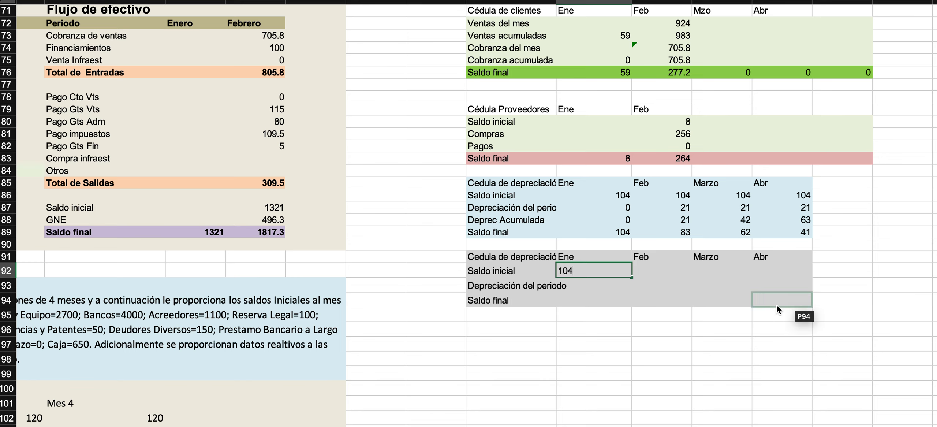
Enter 0 as Ene's Depreciación del periodo in the grey depreciation schedule and calculate its Saldo final as Saldo inicial minus that depreciation.
key("Return")
type("0")
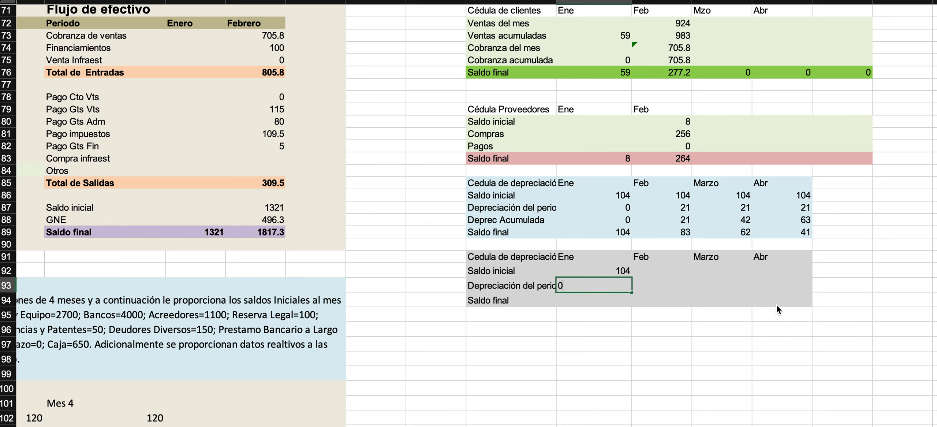
key("Return")
type("=")
key("Up")
key("Up")
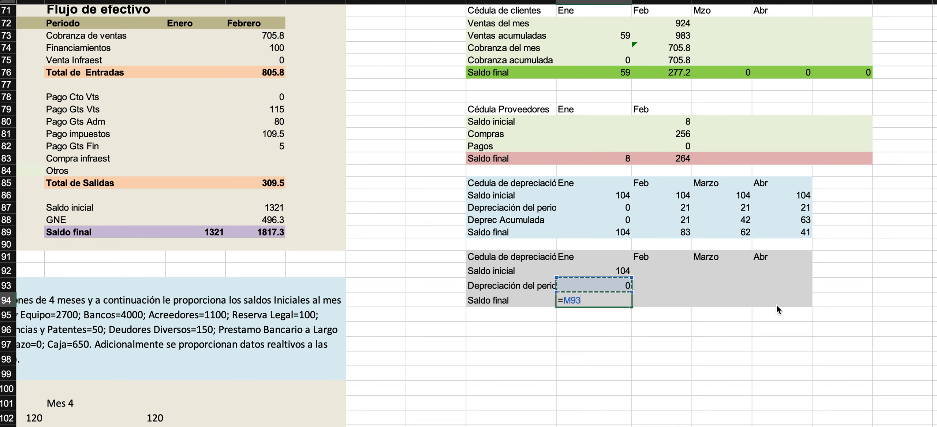
type("-")
key("Up")
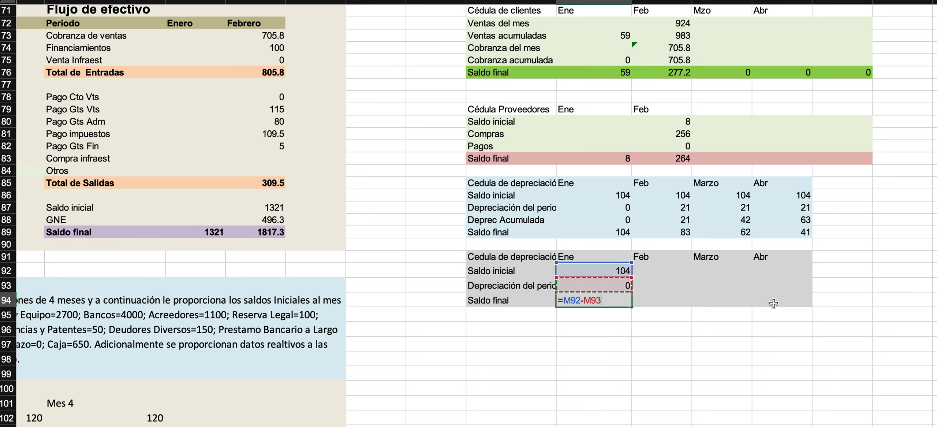
key("Return")
Link Feb's Saldo inicial in the grey depreciation schedule to Ene's Saldo final.
key("Up")
key("Up")
key("Up")
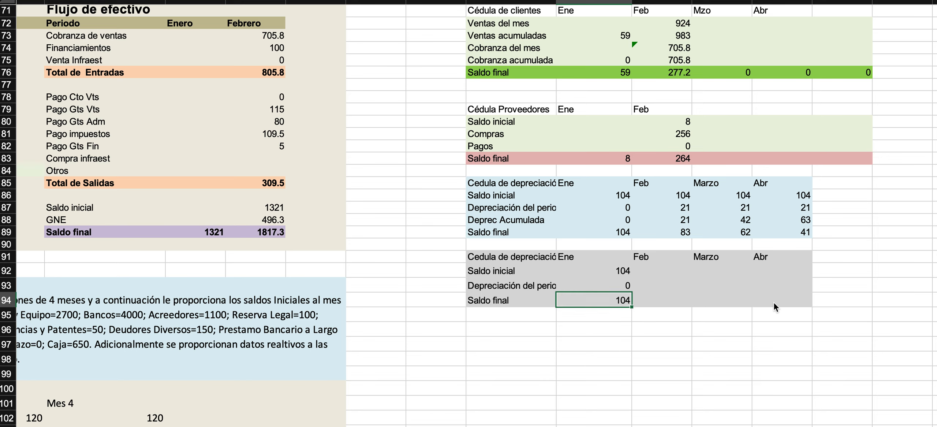
key("Right")
type("=")
key("Down")
key("Down")
key("Left")
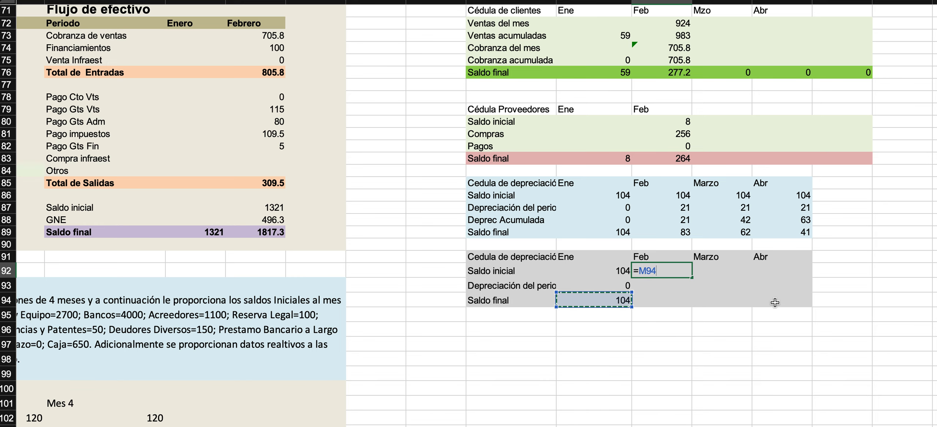
key("Return")
Enter 21 as Feb's Depreciación del periodo in the grey schedule and calculate its Saldo final as Saldo inicial minus depreciation.
type("21")
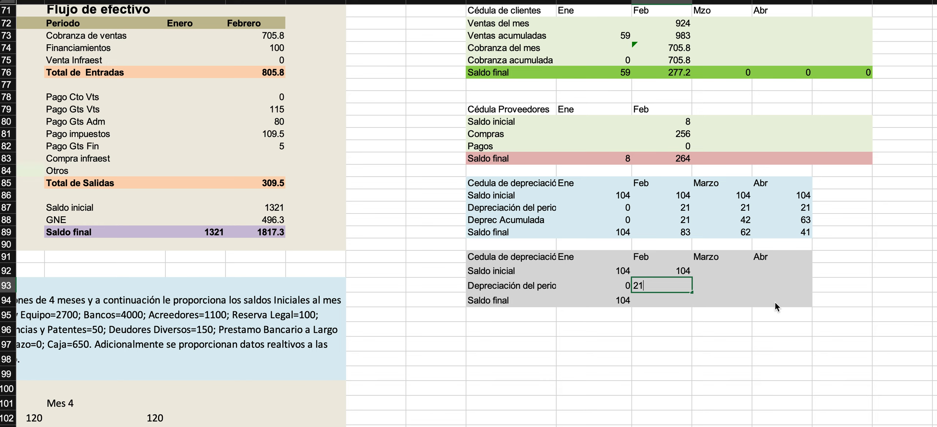
key("Return")
type("=N92-N93")
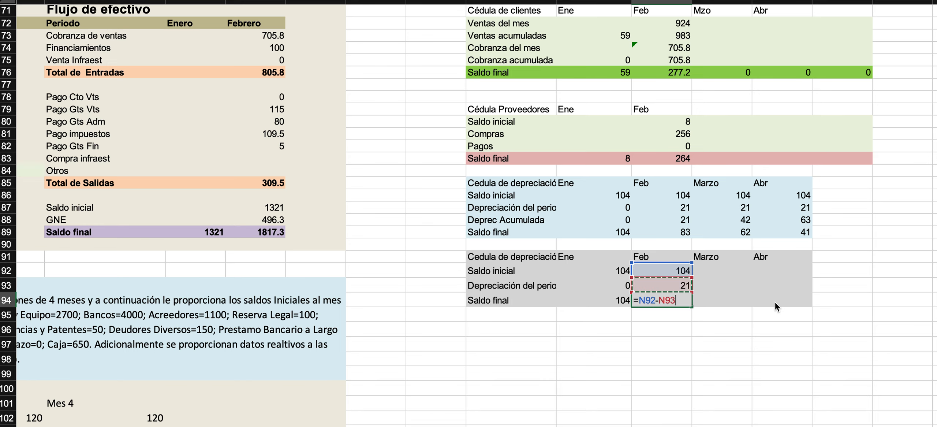
key("Return")
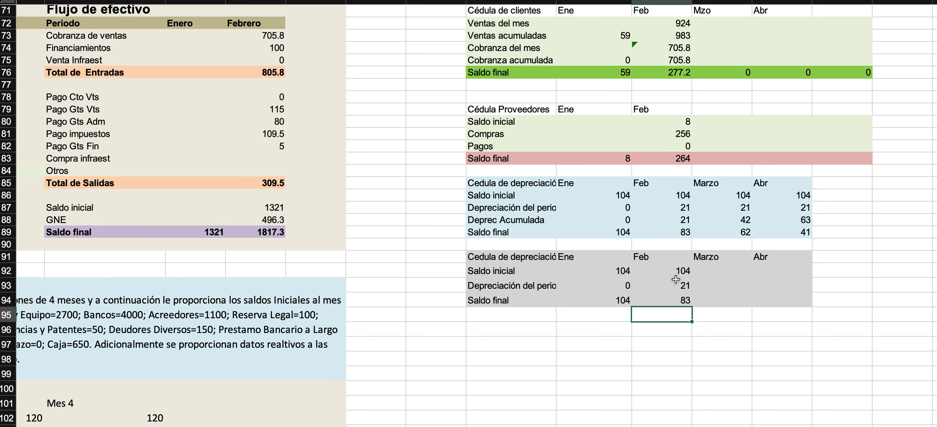
left_click_drag(673, 273, 676, 302)
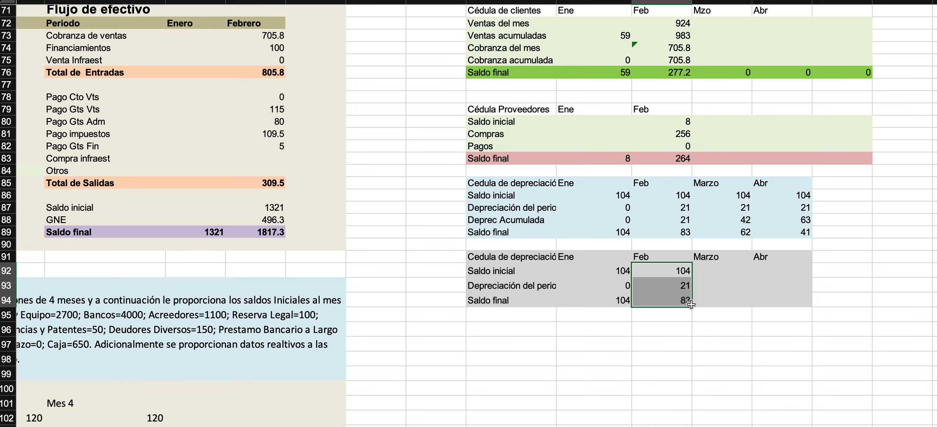
left_click(676, 289)
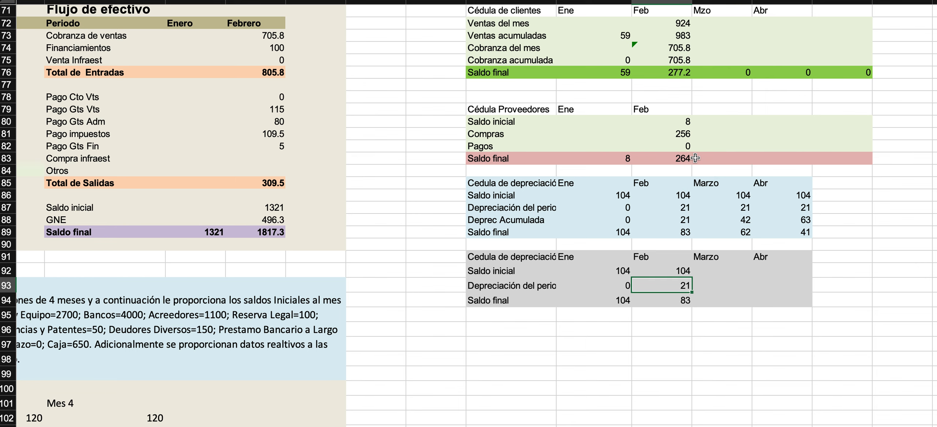
Add a Dep assumption in row 66 of the Consideraciones, labelled in Q66 with the value 21 in R66.
scroll(696, 158, "up", 5)
scroll(695, 158, "right", 5)
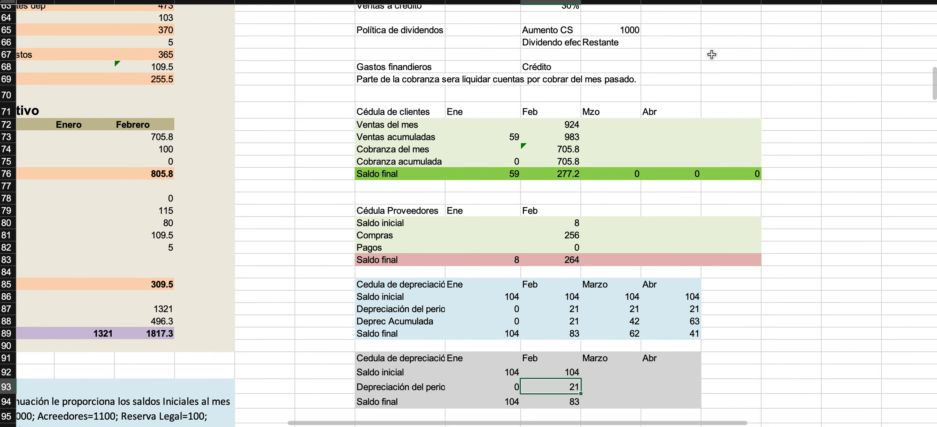
left_click(712, 55)
left_click(715, 48)
key("Tab")
type("21")
key("Return")
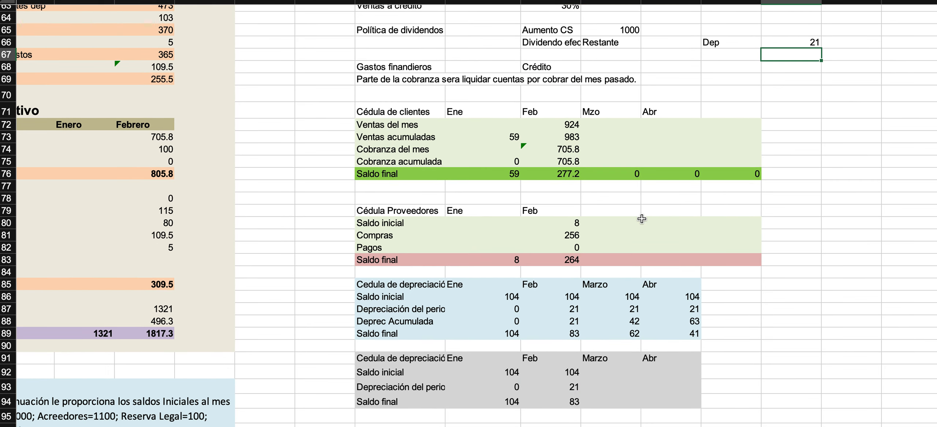
Replace Feb's Depreciación del periodo in the grey schedule with an absolute reference to the Dep assumption, $R$66.
left_click(548, 391)
type("=")
left_click(789, 42)
key("F4")
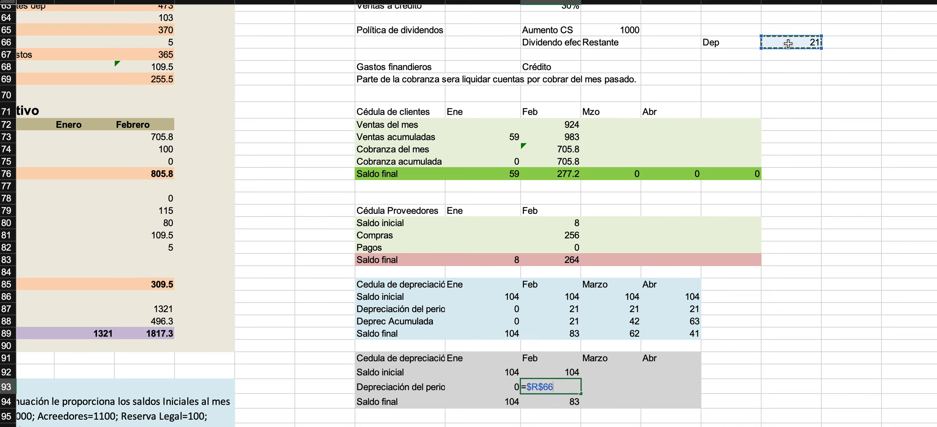
key("Return")
Copy Feb's three formulas in the grey depreciation schedule across to Marzo and Abr.
left_click(564, 373)
left_click_drag(564, 374, 685, 411)
left_click(555, 387)
left_click(562, 401)
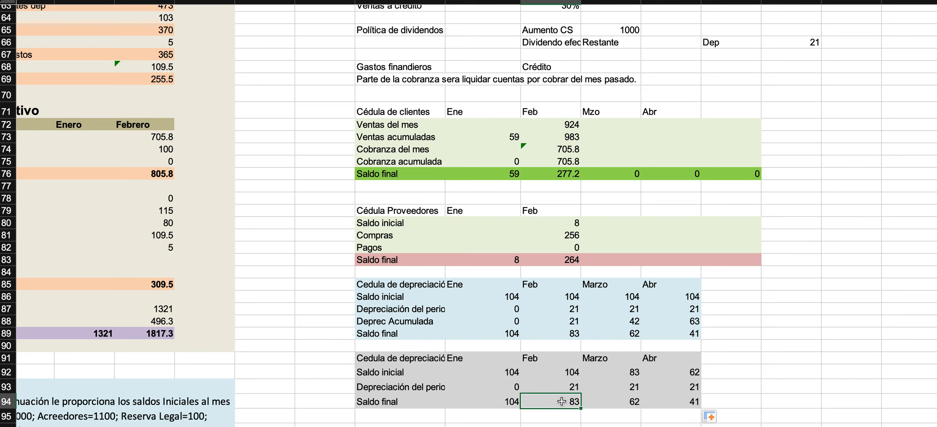
Compare the Saldo inicial and Saldo final rows of the blue and grey depreciation schedules, checking the grey schedule's formulas.
left_click(566, 333)
double_click(617, 401)
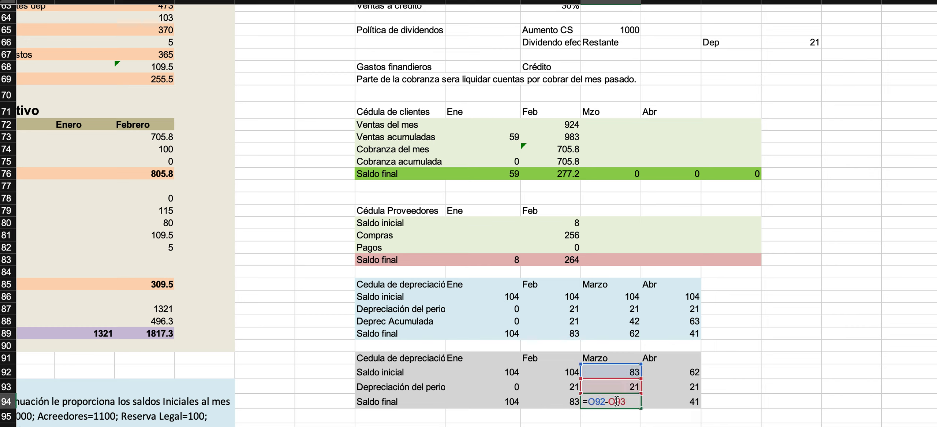
key("Escape")
left_click(622, 334)
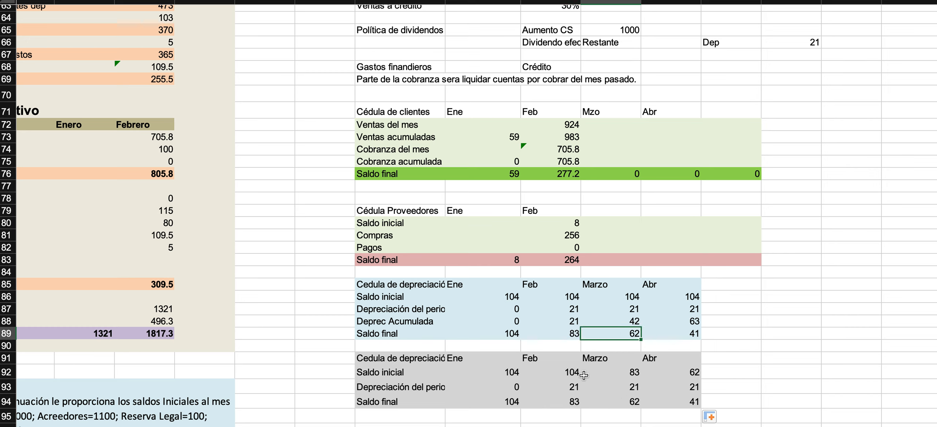
double_click(560, 372)
key("Escape")
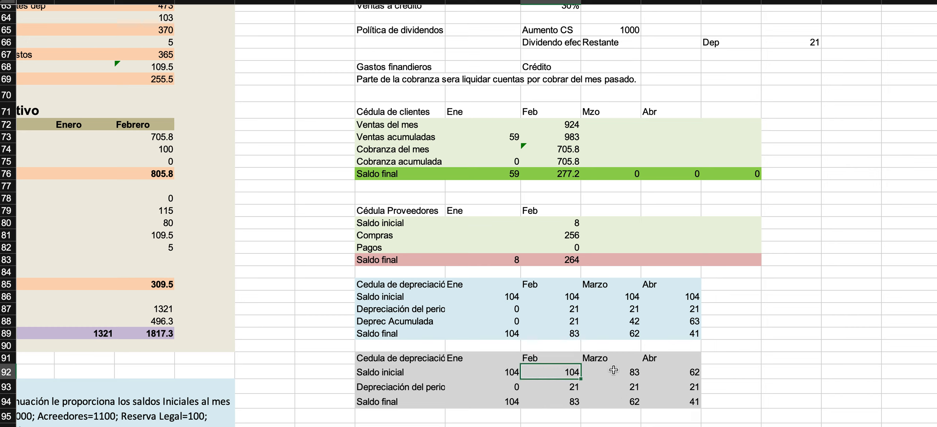
double_click(630, 372)
key("Escape")
left_click(676, 372)
double_click(676, 372)
key("Escape")
left_click_drag(410, 360, 699, 398)
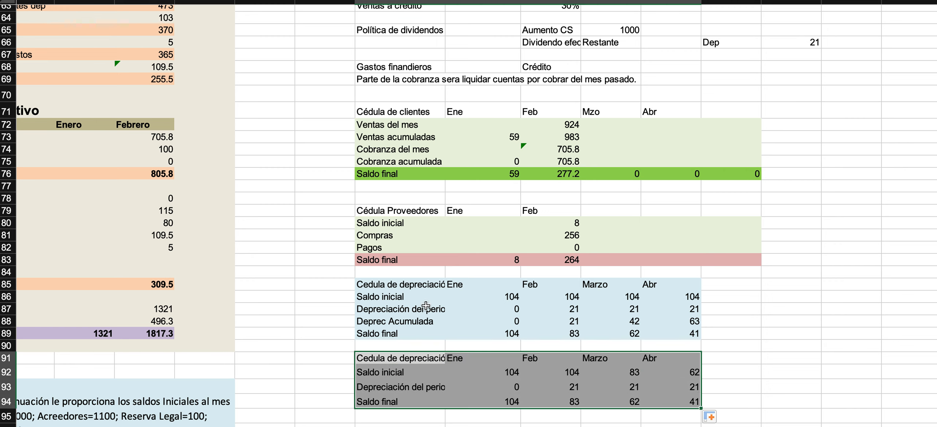
left_click(399, 298)
left_click_drag(399, 298, 660, 328)
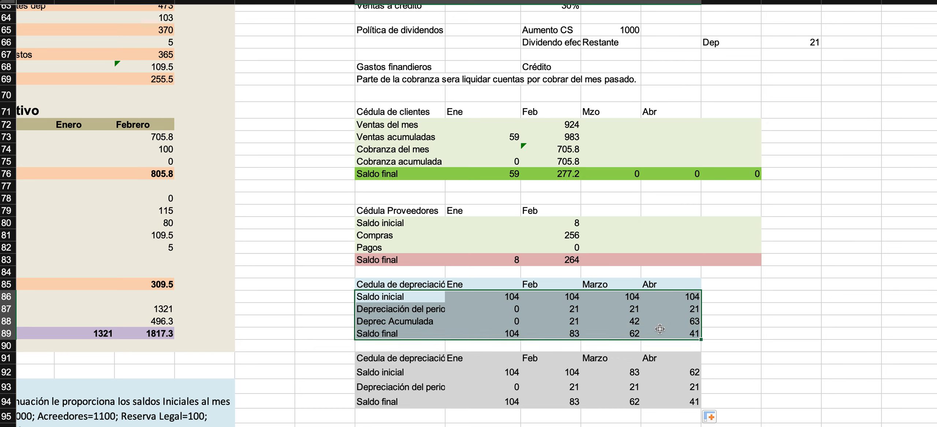
left_click(501, 383)
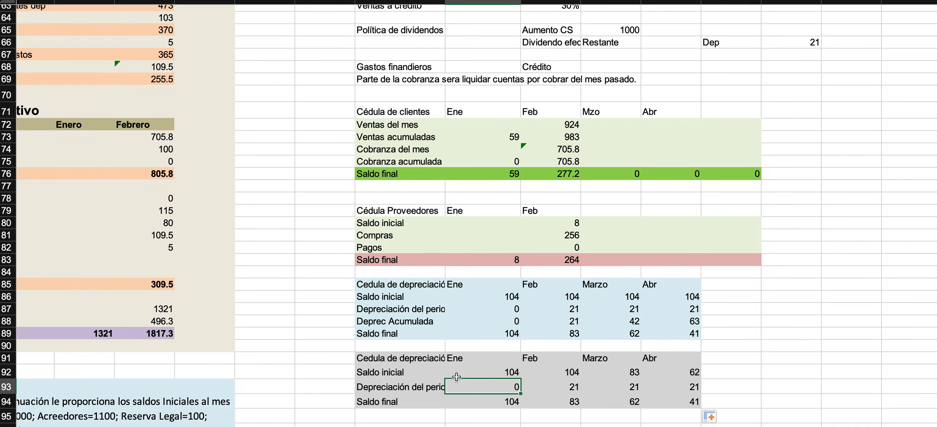
Review the Balance General's Dep Acum Maq row against the two depreciation schedules and the other statements.
scroll(319, 231, "left", 15)
scroll(320, 231, "up", 1)
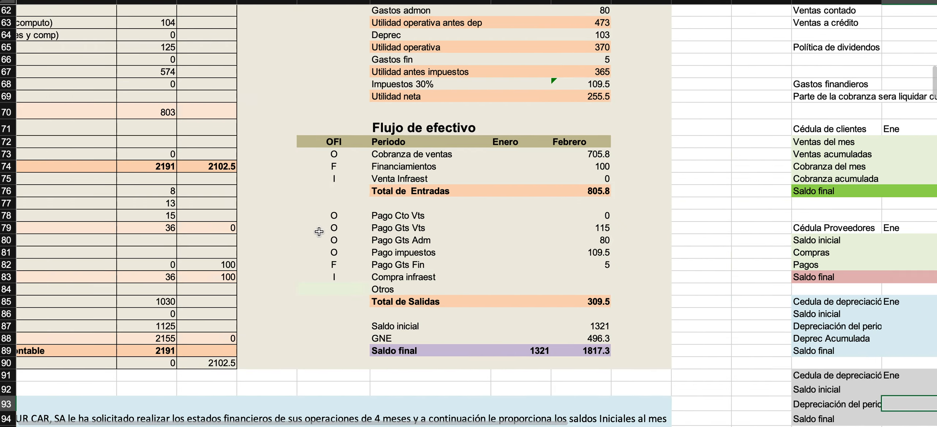
scroll(318, 227, "up", 5)
scroll(83, 137, "right", 2)
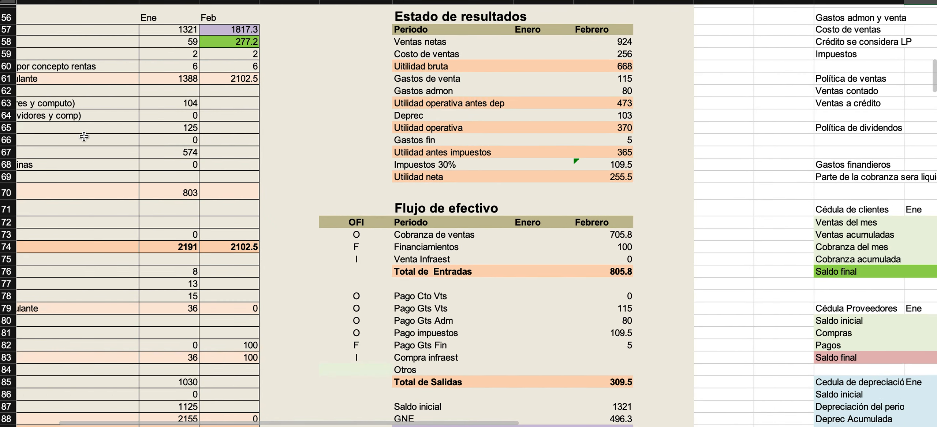
scroll(51, 130, "left", 2)
left_click_drag(50, 129, 231, 129)
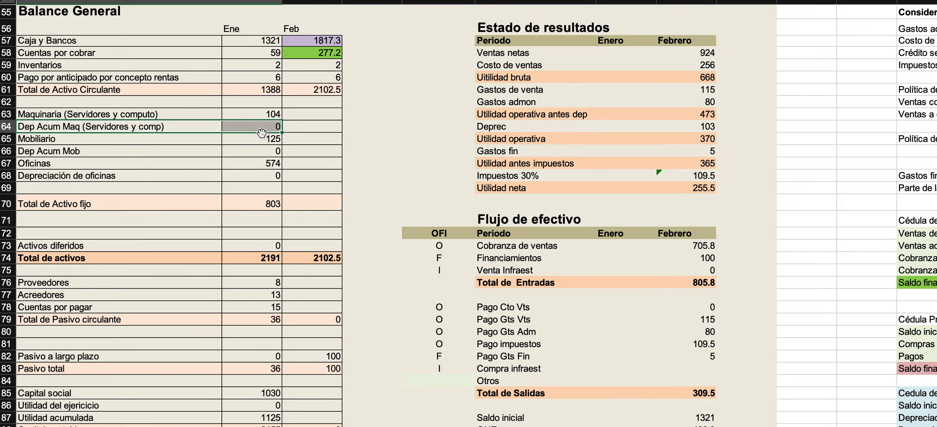
scroll(262, 133, "down", 5)
scroll(262, 132, "right", 10)
scroll(262, 133, "down", 5)
scroll(262, 132, "right", 6)
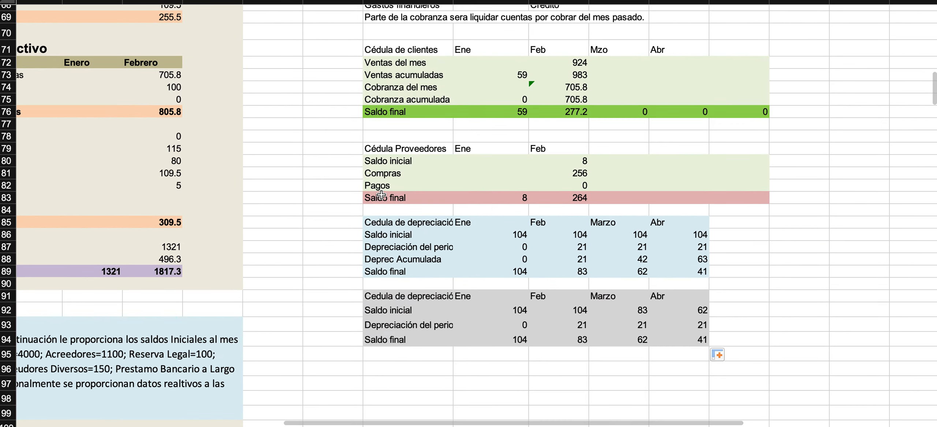
scroll(378, 192, "left", 3)
scroll(378, 193, "up", 2)
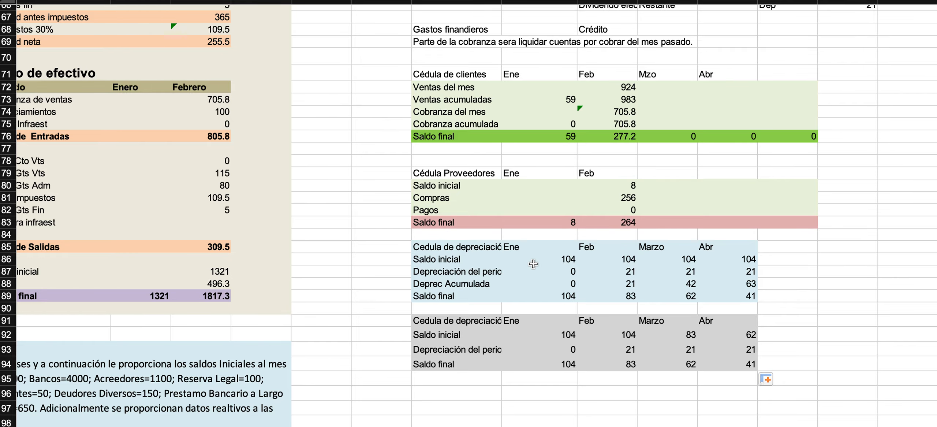
scroll(533, 264, "up", 5)
scroll(533, 264, "left", 5)
scroll(534, 264, "up", 3)
scroll(533, 264, "left", 4)
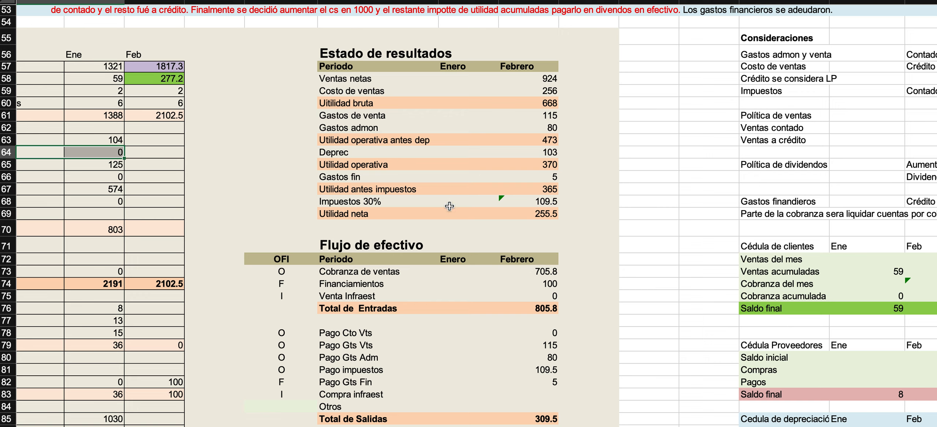
scroll(403, 184, "down", 3)
scroll(402, 184, "right", 4)
scroll(402, 184, "down", 2)
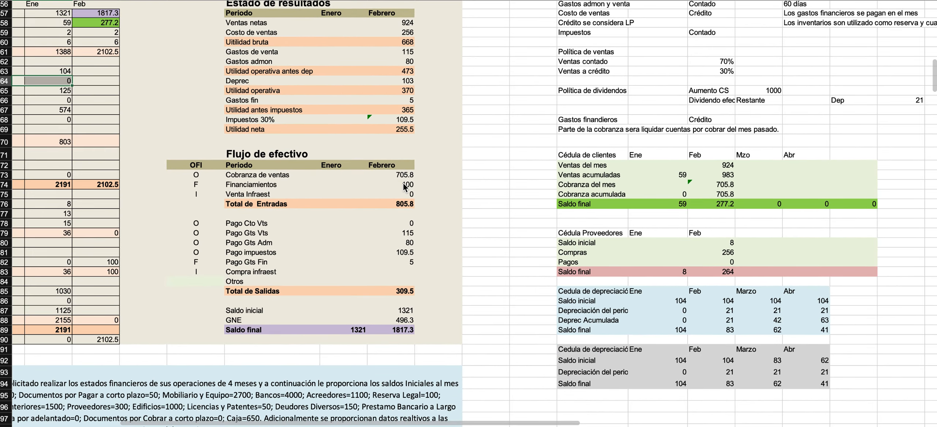
scroll(403, 184, "down", 2)
scroll(403, 183, "up", 2)
scroll(403, 183, "left", 2)
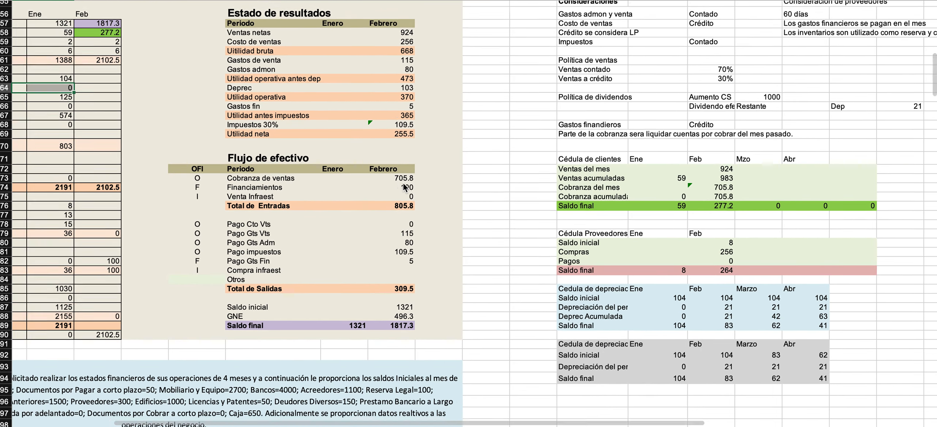
left_click_drag(604, 305, 808, 395)
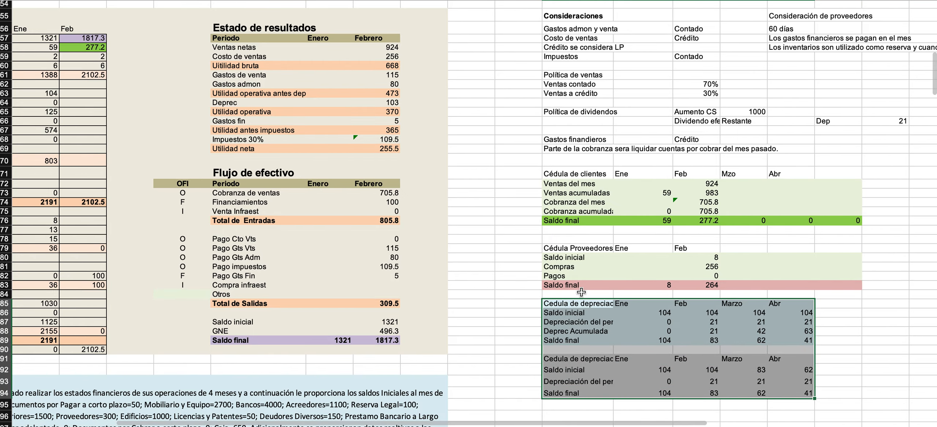
scroll(454, 254, "left", 10)
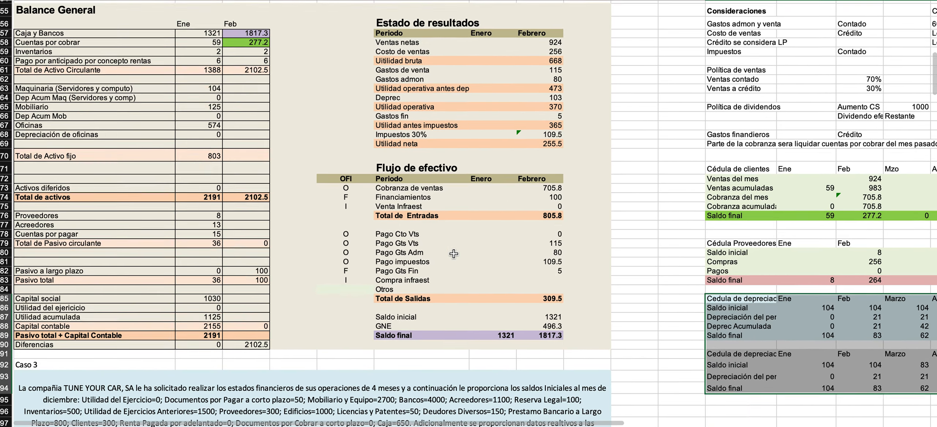
Link the Feb Maquinaria (Servidores y computo) amount in the Balance General to its Ene amount.
scroll(258, 138, "up", 2)
left_click(241, 114)
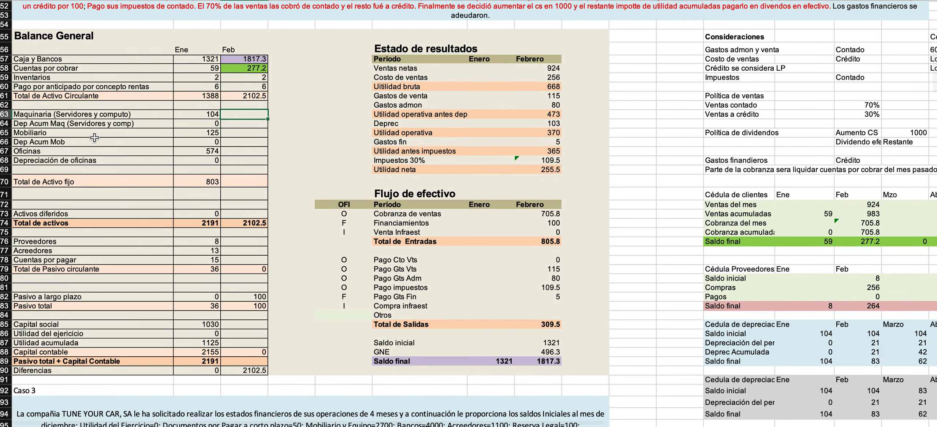
scroll(94, 137, "up", 2)
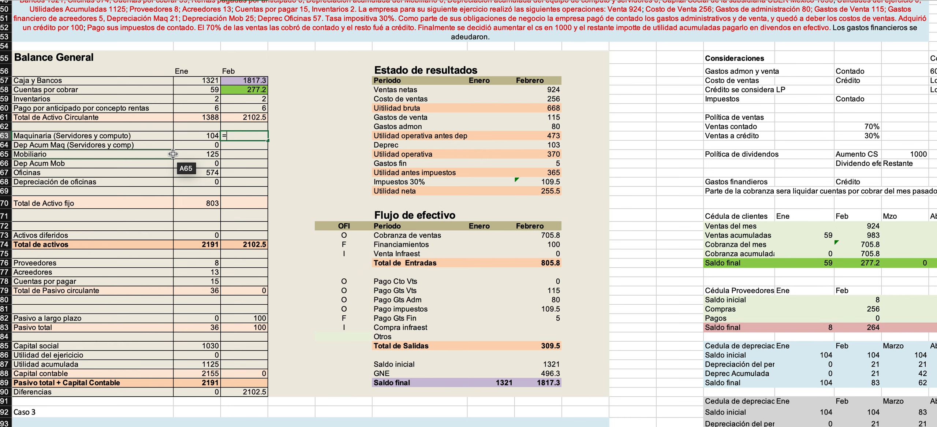
left_click(197, 136)
key("Return")
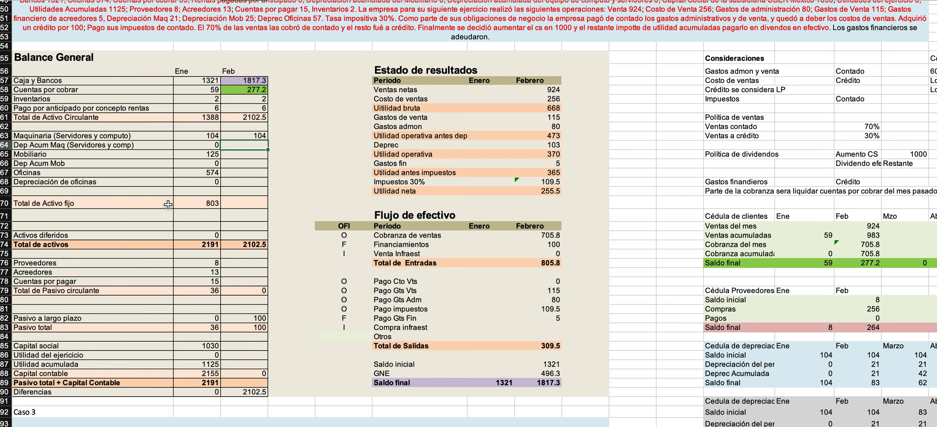
Enter -21 as Feb's Dep Acum Maq in the Balance General and link Feb's Mobiliario to its Ene amount.
scroll(199, 203, "up", 2)
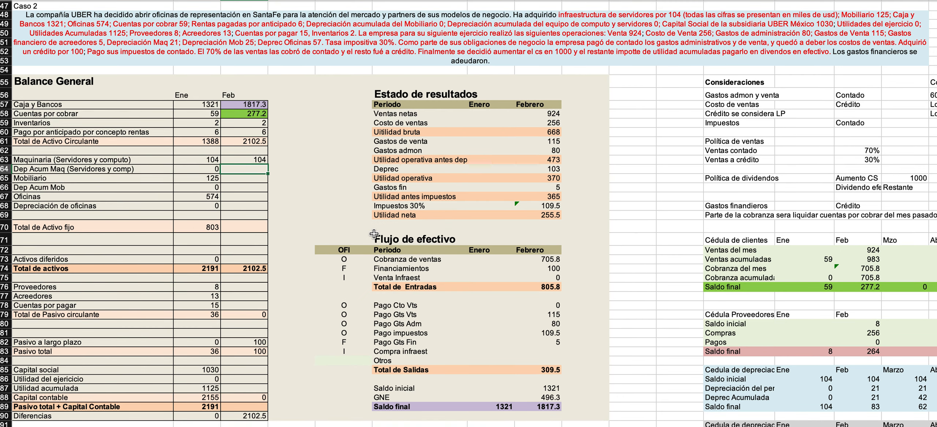
key("Return")
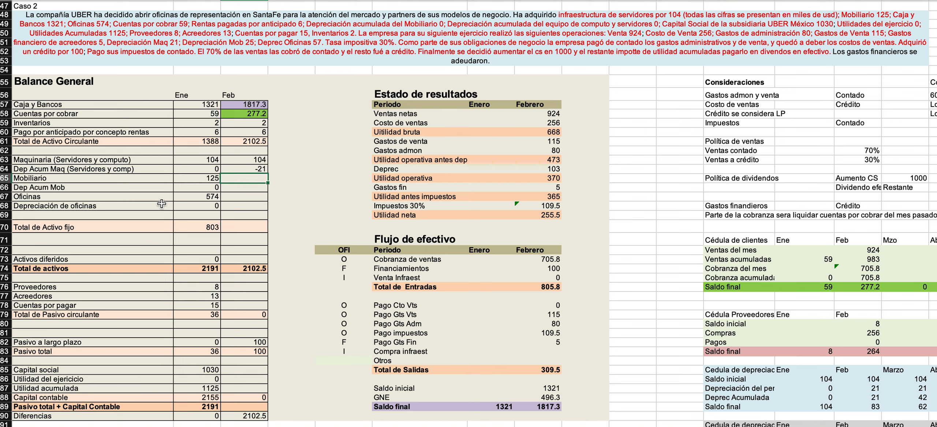
type("=")
key("Left")
key("Return")
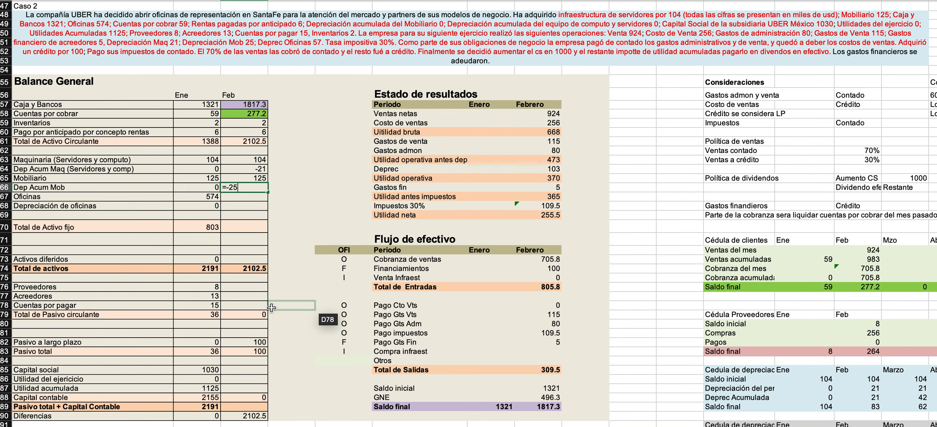
Complete Feb's fixed assets in the Balance General with Dep Acum Mob -25, Oficinas linked to Ene, and Depreciación de oficinas -57.
key("Return")
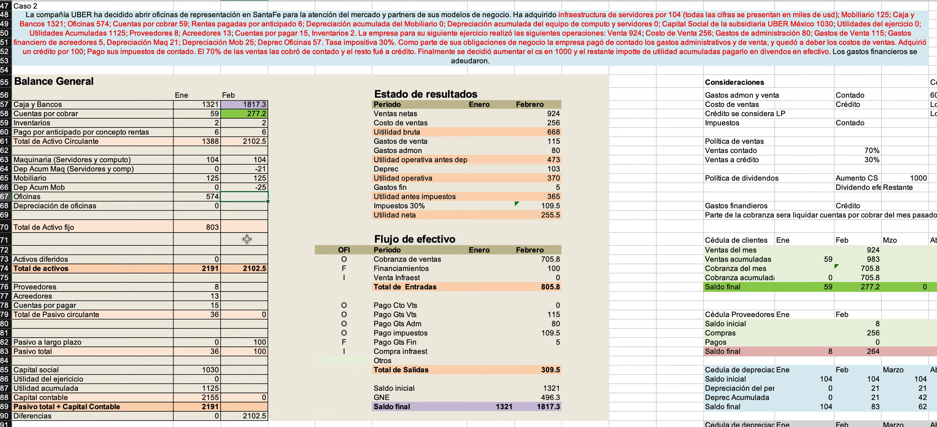
key("Left")
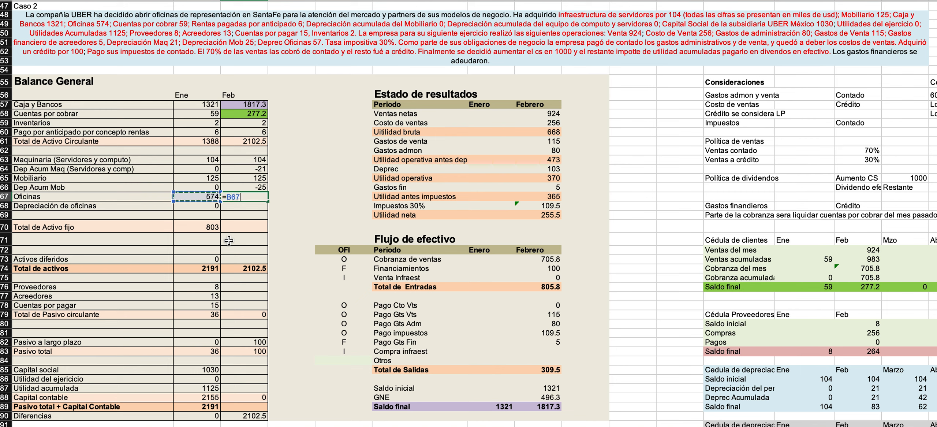
key("Return")
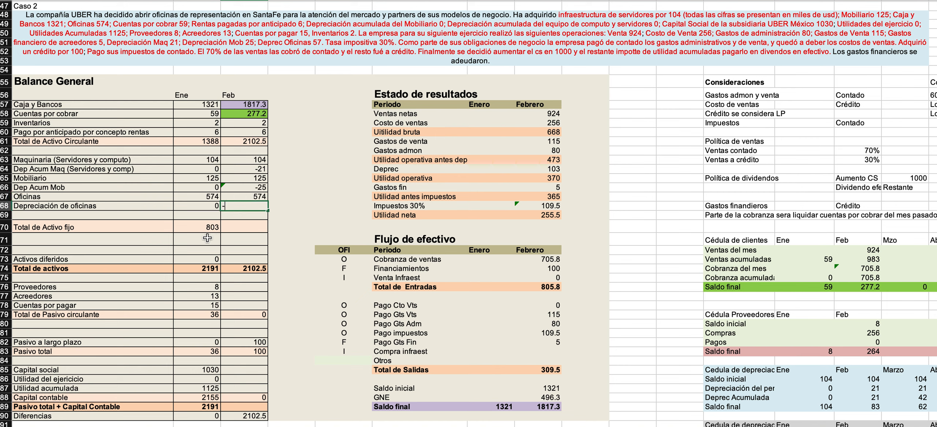
key("Return")
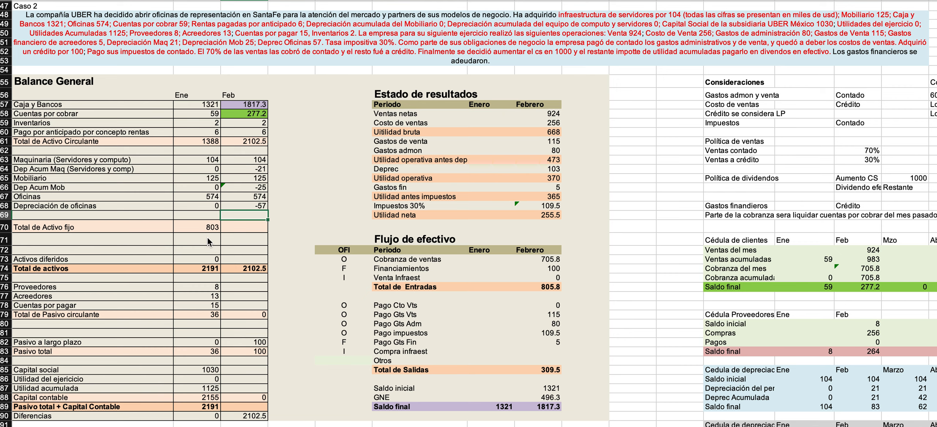
Extend Ene's Total de Activo fijo sum formula to Feb and check that it covers the Feb fixed-asset rows.
left_click_drag(249, 160, 248, 208)
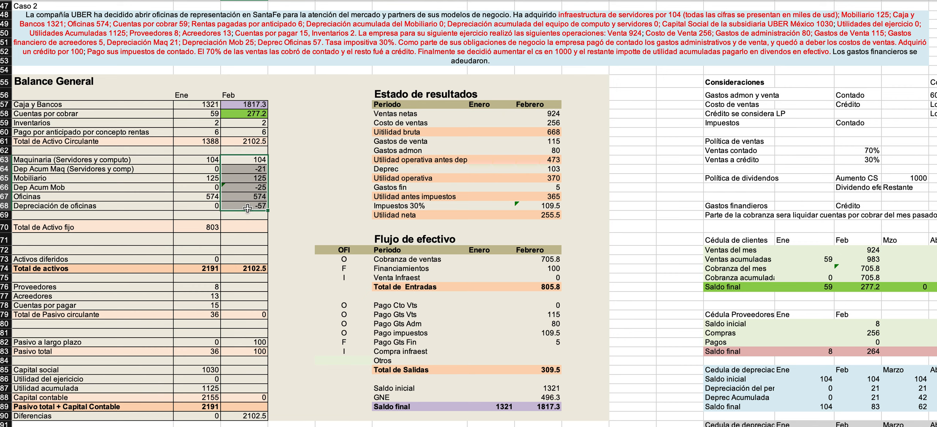
scroll(760, 393, "down", 5)
scroll(760, 394, "right", 4)
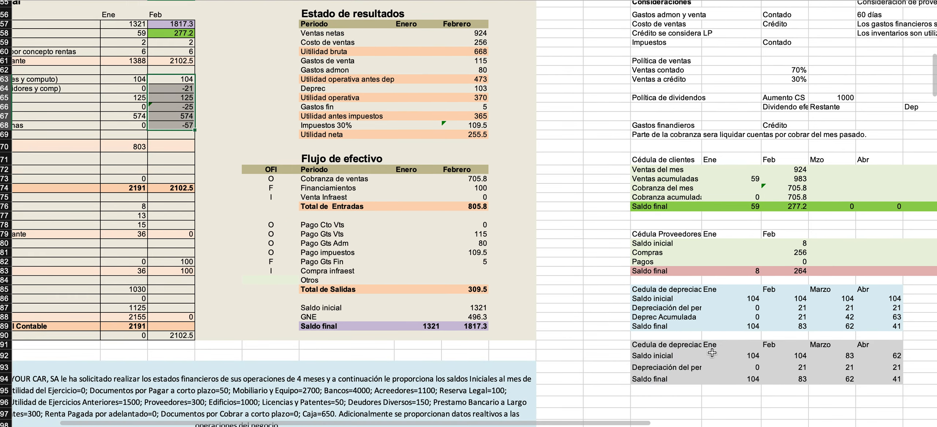
scroll(493, 256, "up", 2)
scroll(493, 256, "left", 4)
left_click(242, 178)
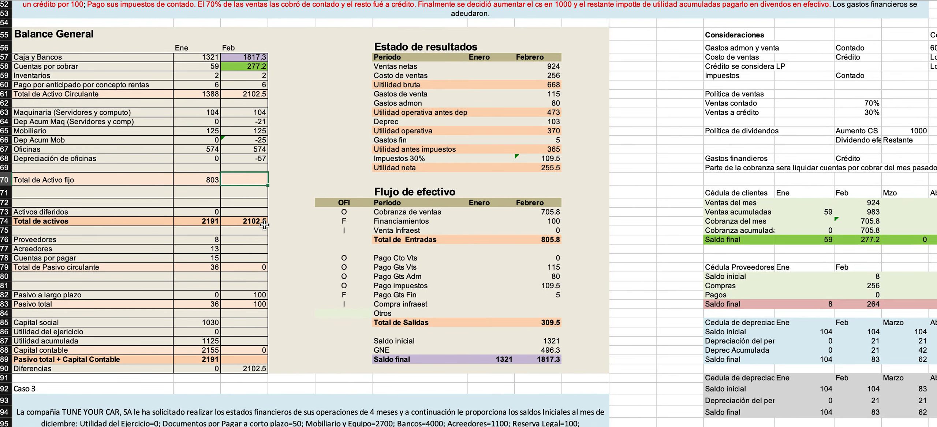
left_click(218, 184)
left_click_drag(220, 186, 266, 193)
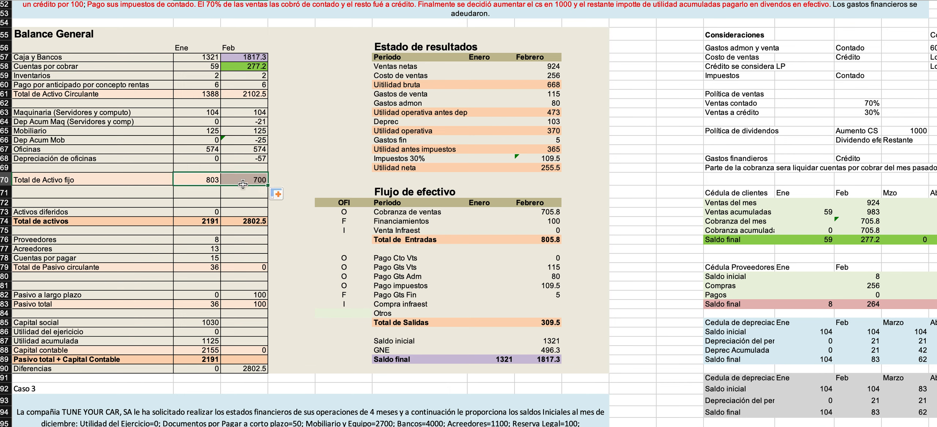
double_click(243, 184)
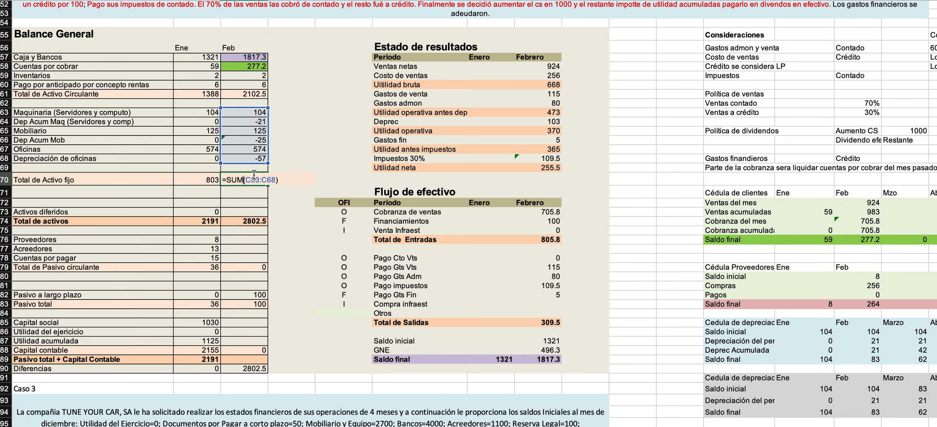
key("Return")
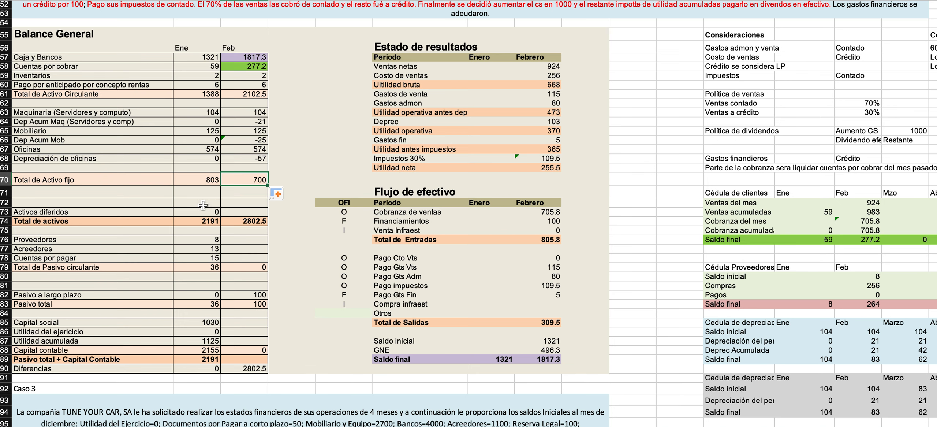
Enter 0 as Feb's Activos diferidos in the Balance General.
left_click(236, 212)
type("0")
key("Return")
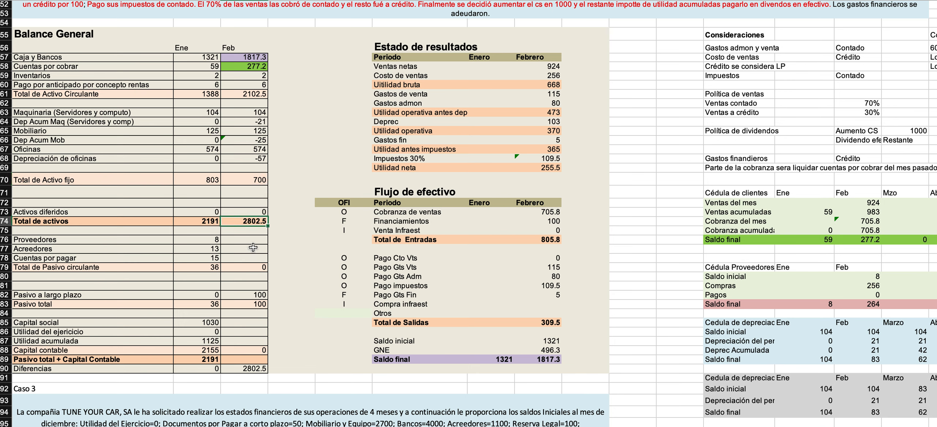
Link Feb's Proveedores in the Balance General to the Feb Saldo final of the Cédula Proveedores.
left_click(244, 237)
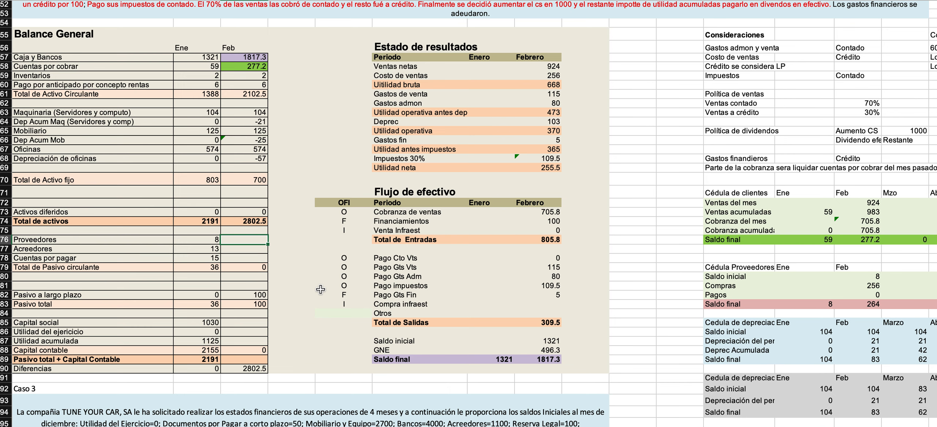
type("=")
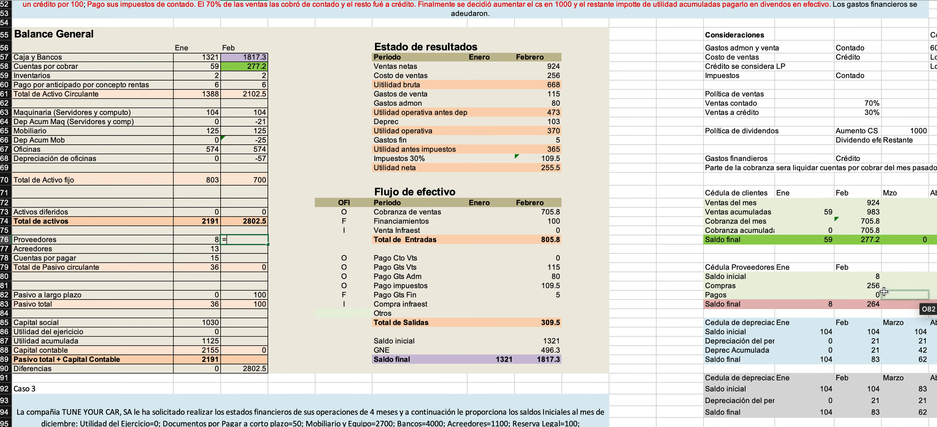
left_click(854, 304)
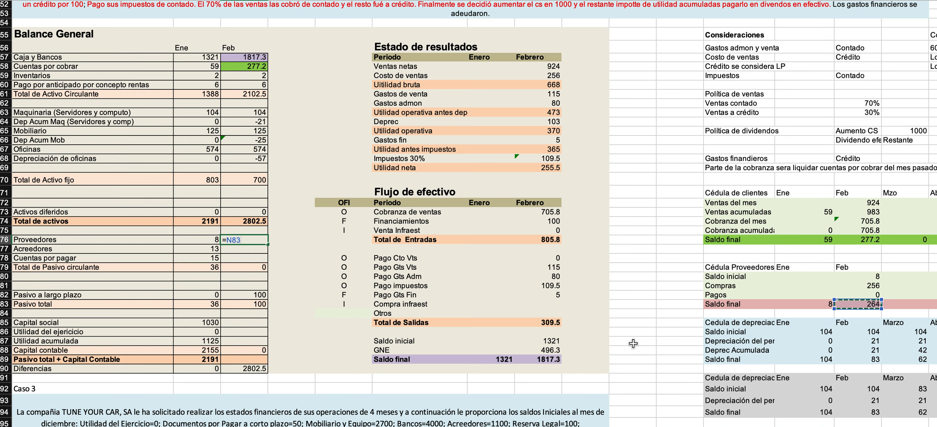
key("Return")
mouse_move(732, 303)
left_mouse_down()
mouse_move(859, 300)
mouse_move(745, 307)
left_mouse_up()
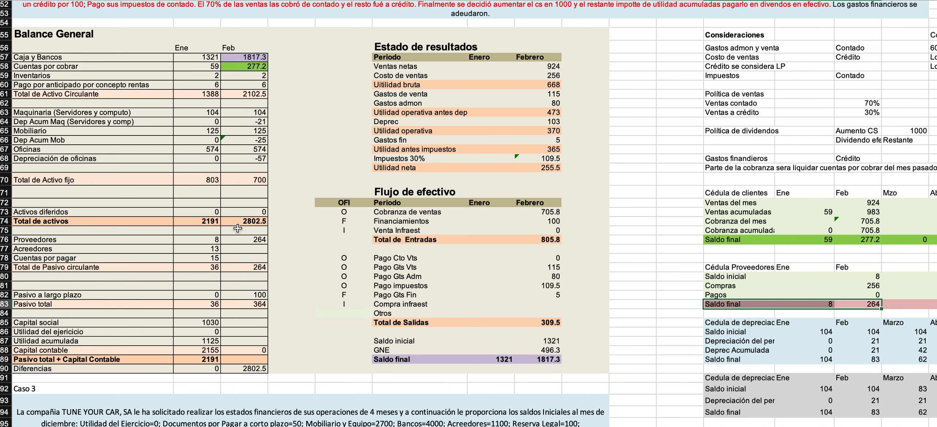
left_click(241, 242)
Link Feb's Acreedores and Cuentas por pagar in the Balance General to their Ene amounts.
left_click(234, 250)
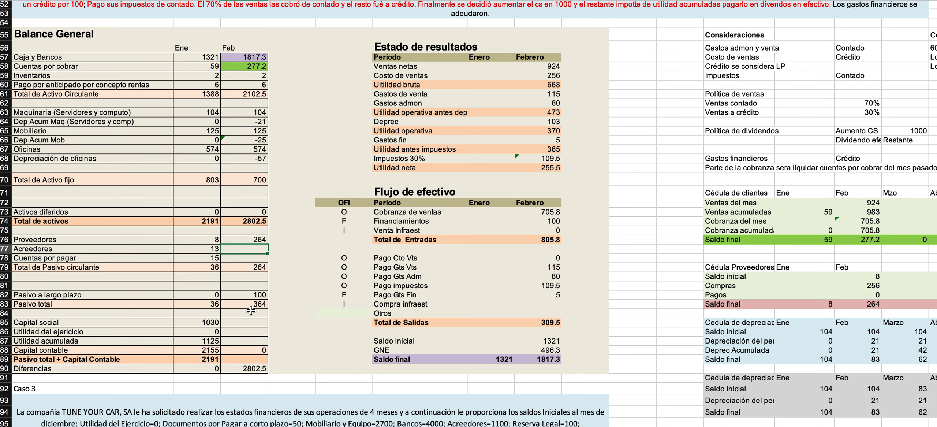
type("13")
key("BackSpace")
key("BackSpace")
type("=")
key("Left")
key("Return")
type("=")
key("Left")
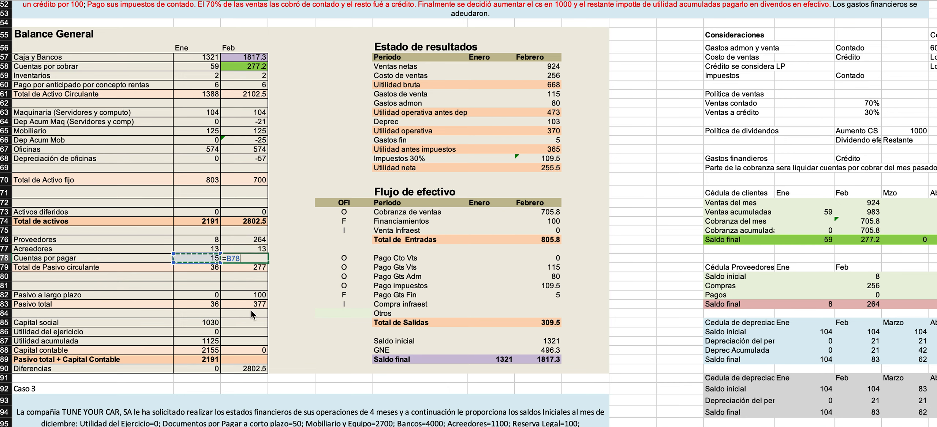
key("Return")
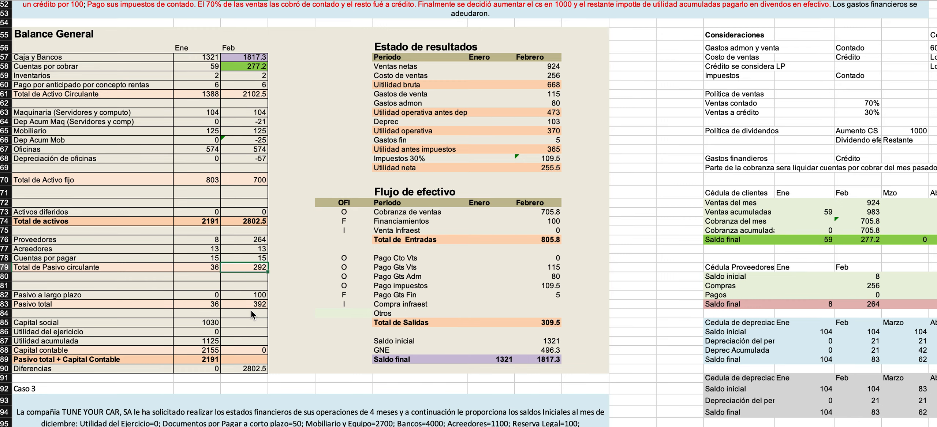
Review the Balance General's capital accounts against the Caso 2 text on the capital increase and the dividend payment.
scroll(243, 321, "down", 3)
scroll(243, 321, "right", 2)
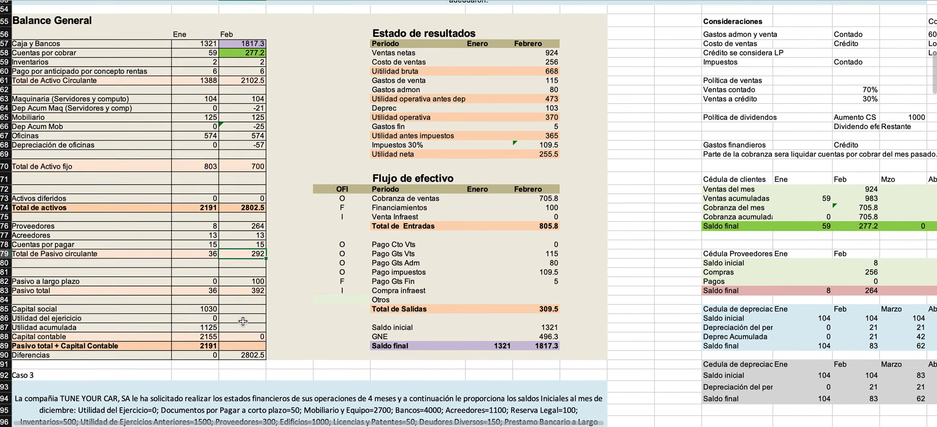
scroll(244, 320, "left", 2)
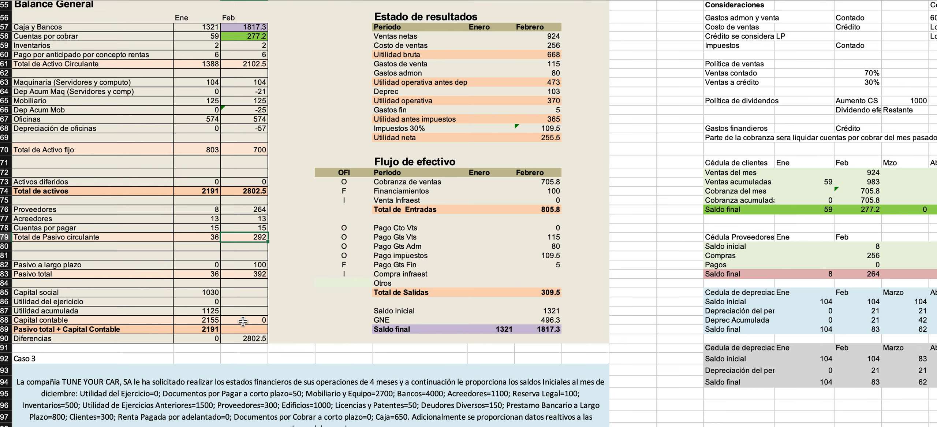
left_click(202, 292)
left_click(202, 301)
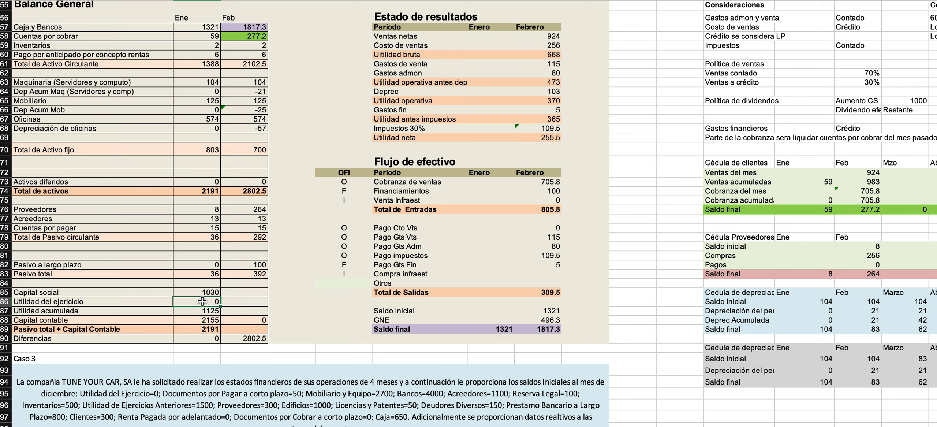
left_click(207, 310)
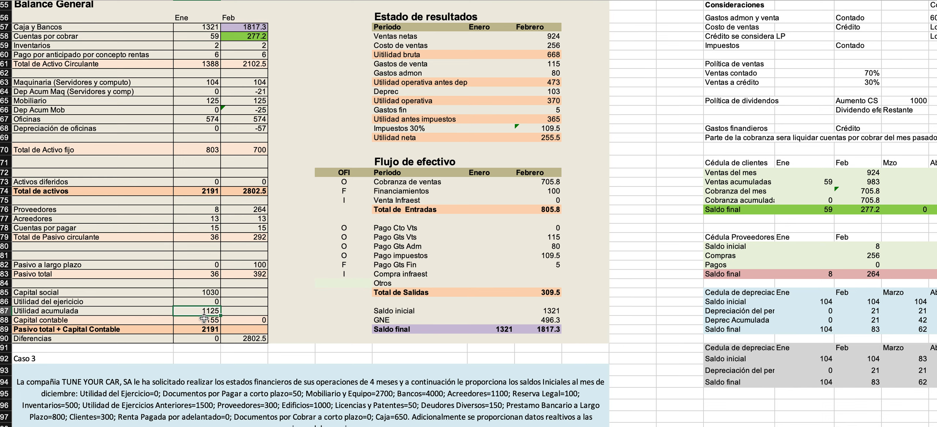
scroll(204, 318, "up", 5)
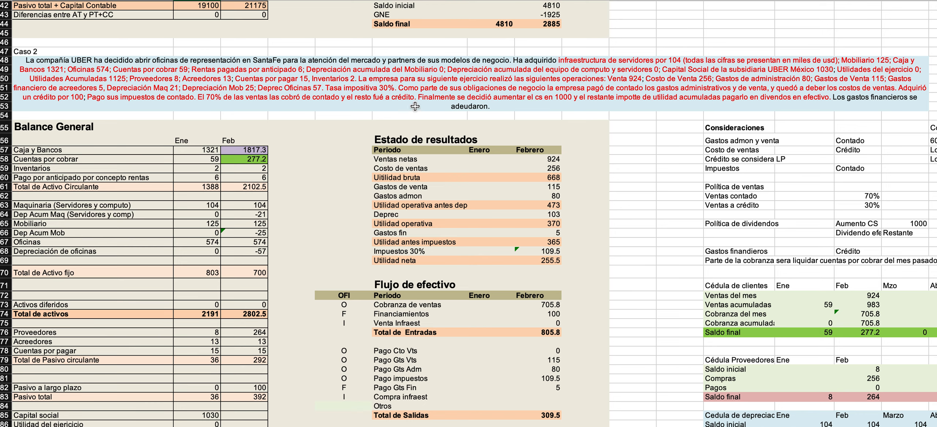
scroll(355, 166, "down", 5)
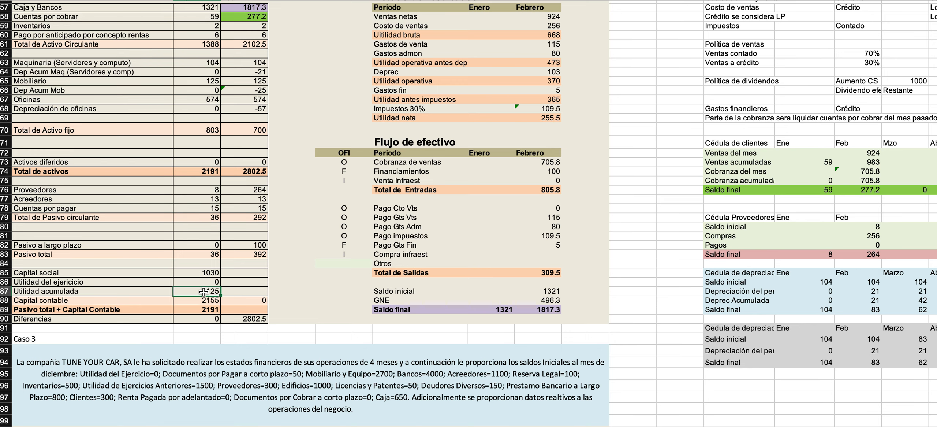
scroll(374, 243, "up", 5)
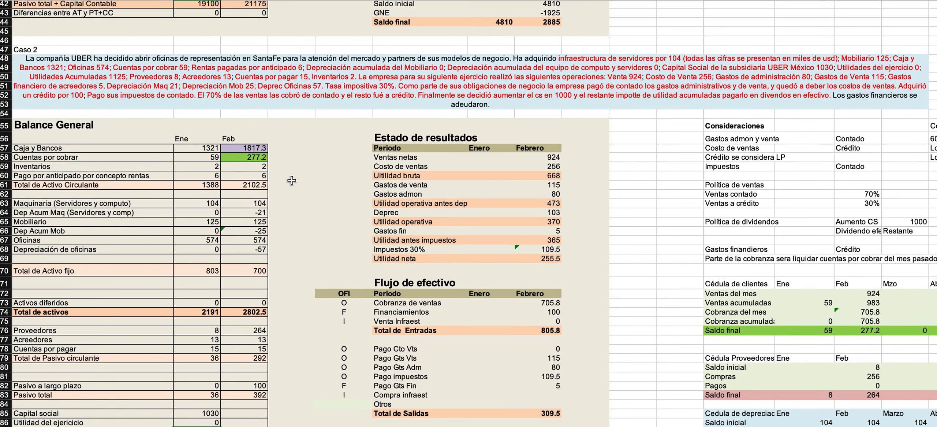
scroll(291, 180, "down", 4)
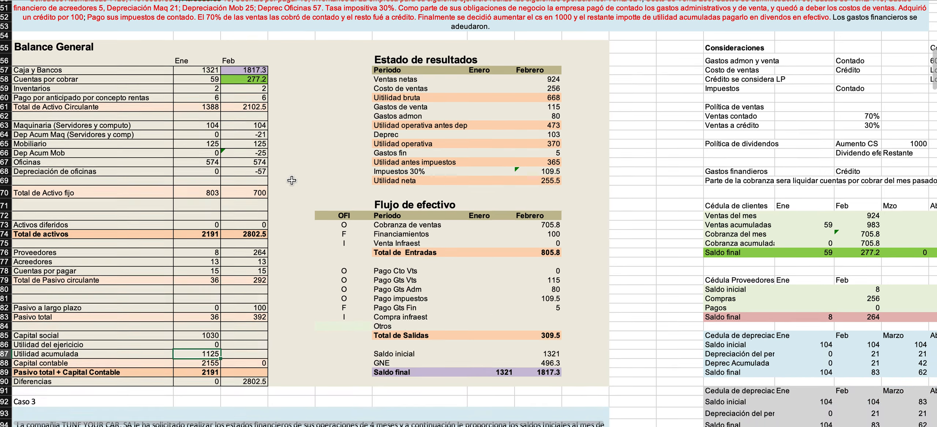
scroll(197, 311, "up", 5)
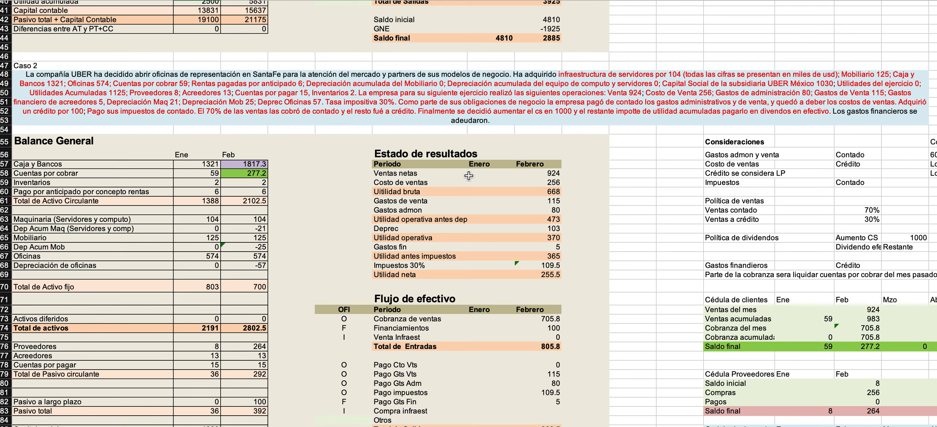
scroll(468, 180, "down", 5)
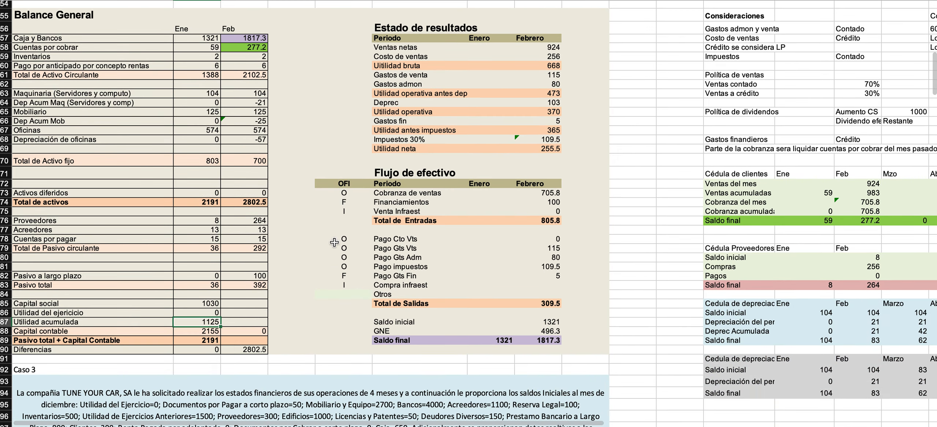
Replace the Otros label in the Flujo de efectivo with "Pago de dividendos" and classify the row with a centred F under OFI.
left_click(403, 292)
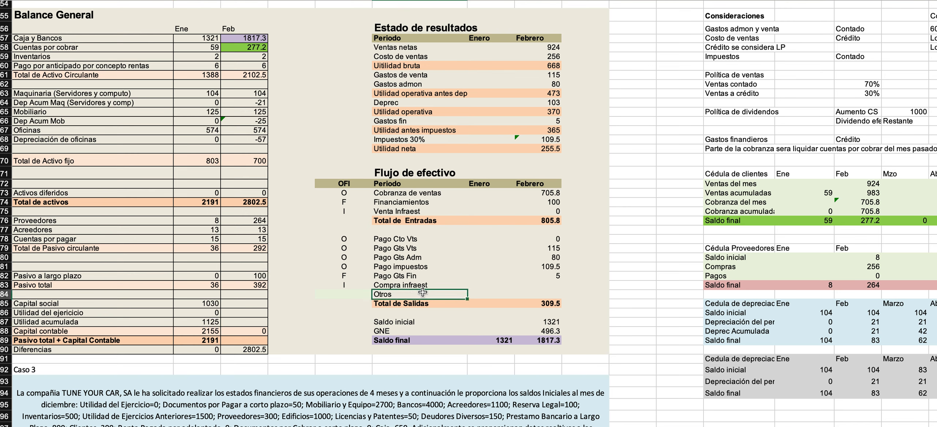
type("D")
key("BackSpace")
type("Pago de dividendos")
key("Left")
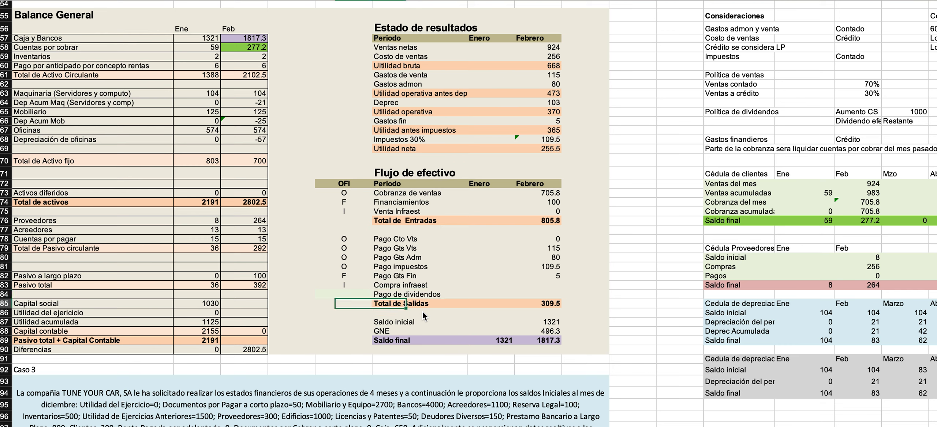
type("F")
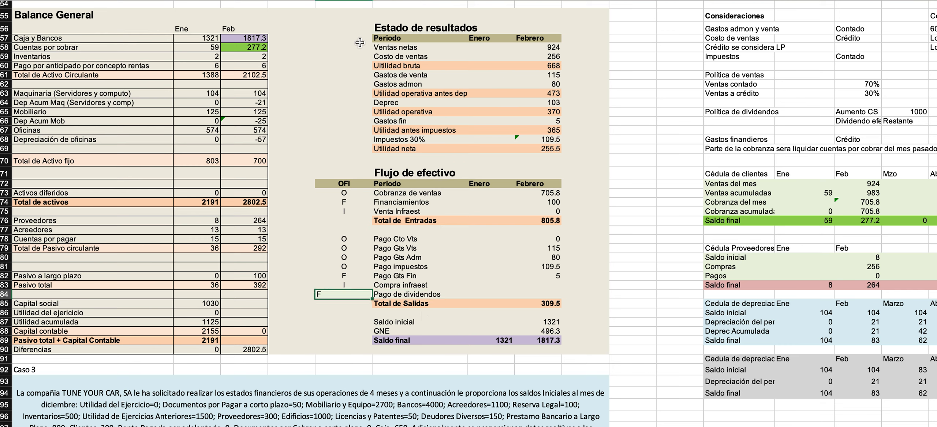
key("super+e")
Enter "??" as a placeholder for February's Pago de dividendos amount in the Flujo de efectivo.
left_click(462, 297)
left_click(496, 291)
left_click(538, 296)
type("??")
key("Return")
left_click(242, 306)
left_click(203, 323)
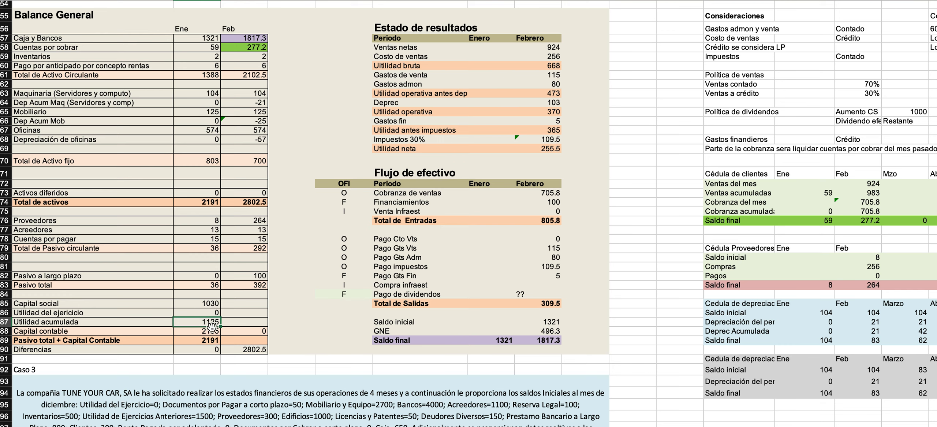
left_click(230, 305)
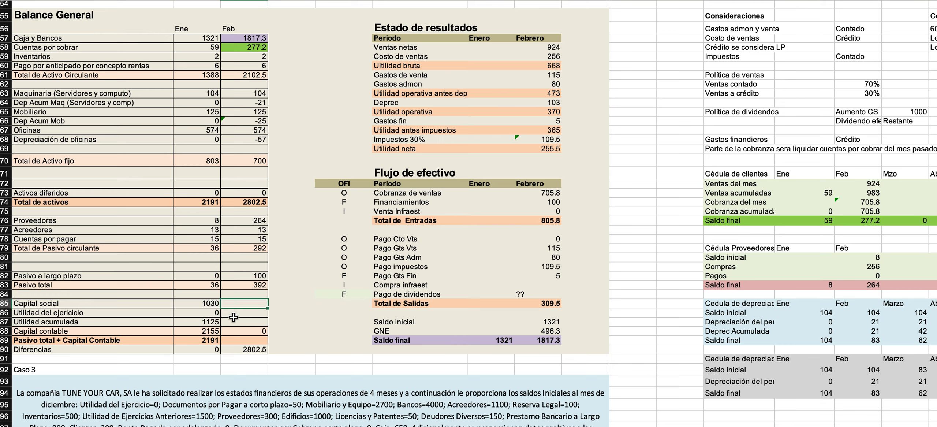
type("=")
Add the title "Estados de variación en el capital contable" in row 96, below the grey depreciation schedule.
scroll(384, 253, "down", 6)
scroll(383, 253, "right", 2)
left_click(600, 236)
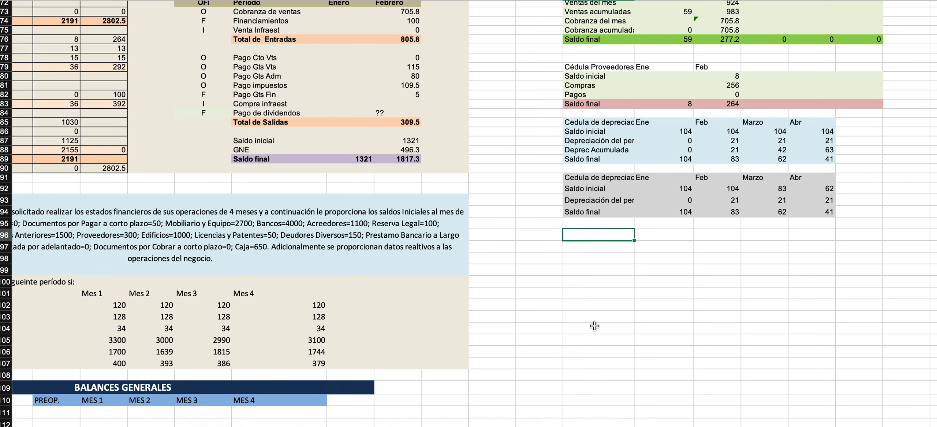
type("C")
key("BackSpace")
type("Va")
key("BackSpace")
type("a")
key("BackSpace")
key("BackSpace")
type("Ce")
key("BackSpace")
key("BackSpace")
key("BackSpace")
type("Esa")
key("BackSpace")
type("tados de variación en el capital contable")
key("Return")
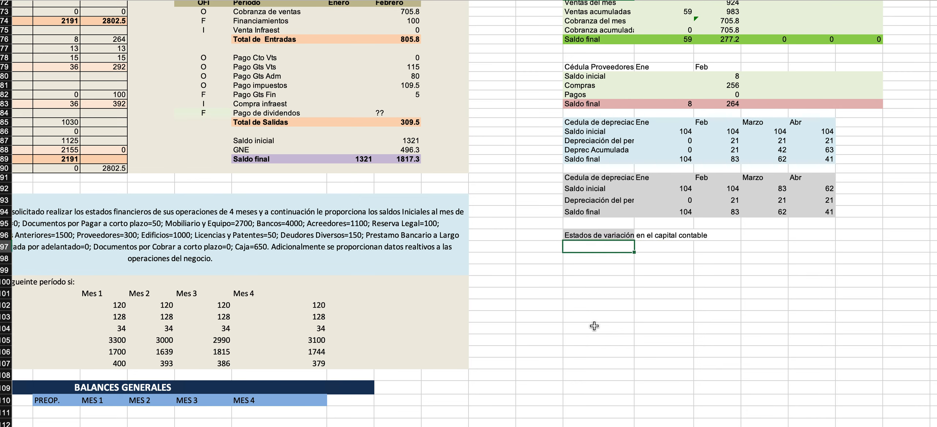
Label the row beneath the capital variation title "Saldos" and enter "CC" as the first column heading beside the title.
type("Saldo")
key("BackSpace")
type("s")
key("Tab")
key("Up")
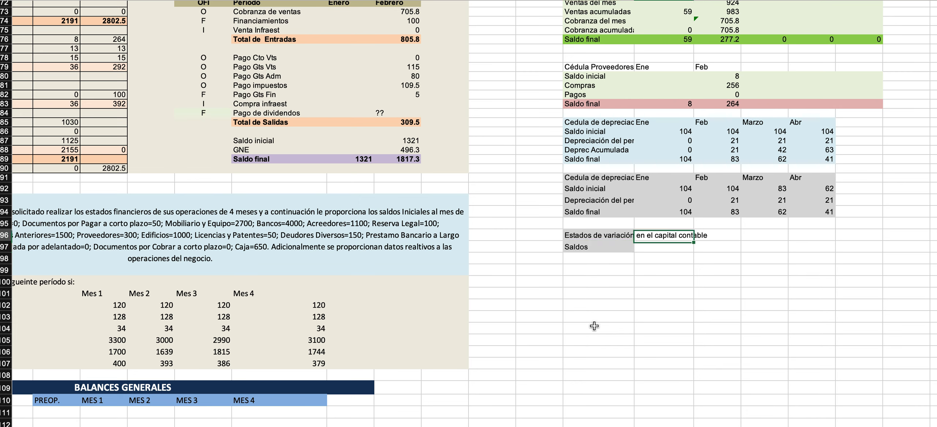
type("CC")
key("Tab")
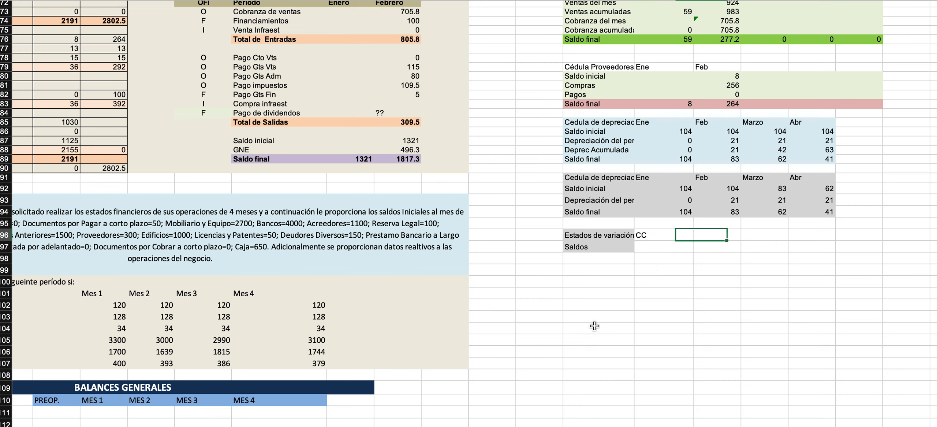
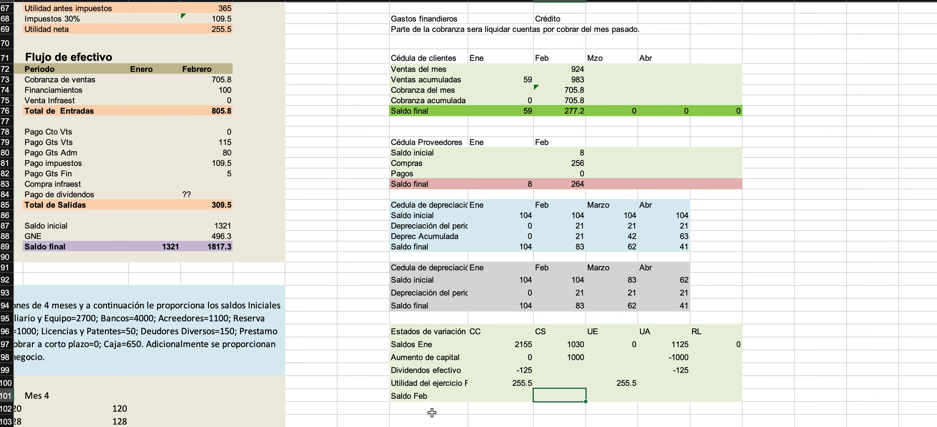
Total rows 97 to 100 of the CS column in the Saldo Feb row and copy the sum across UE, UA and RL.
type("sum(")
key("Up")
key("shift+Up")
key("shift+Up")
key("shift+Up")
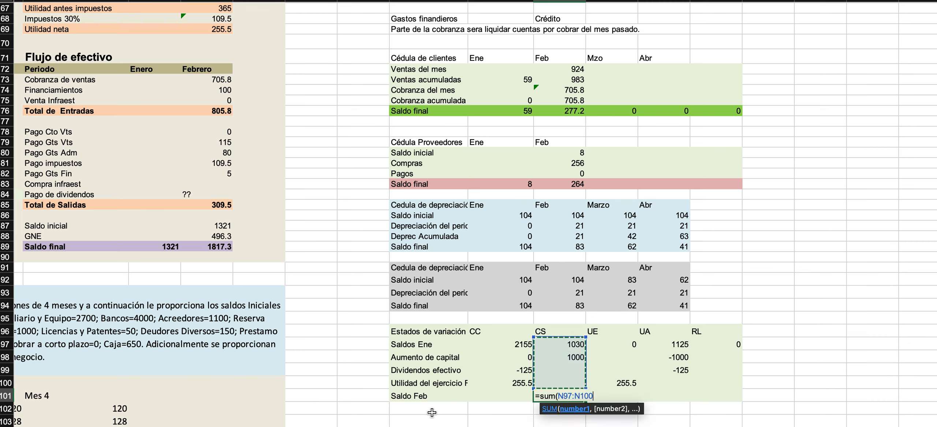
key("Return")
left_click(582, 396)
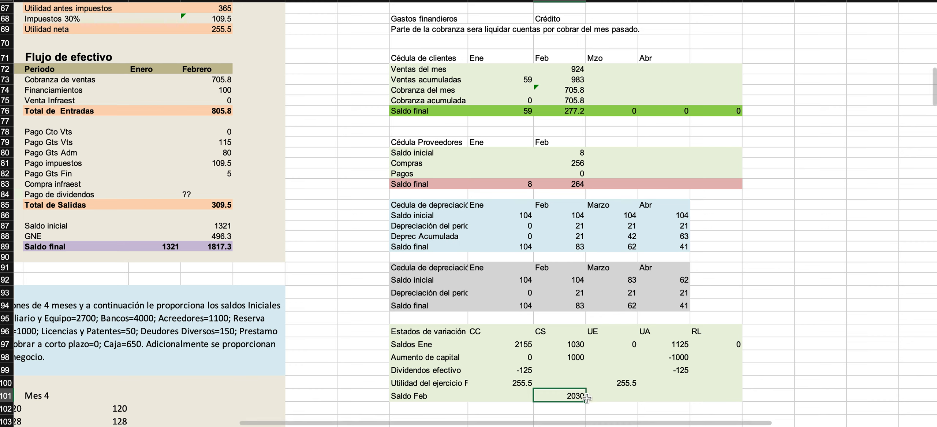
left_click_drag(587, 403, 728, 402)
Check the ranges summed by the Saldo Feb formulas under CS, UE, UA and RL.
left_click(572, 396)
double_click(570, 397)
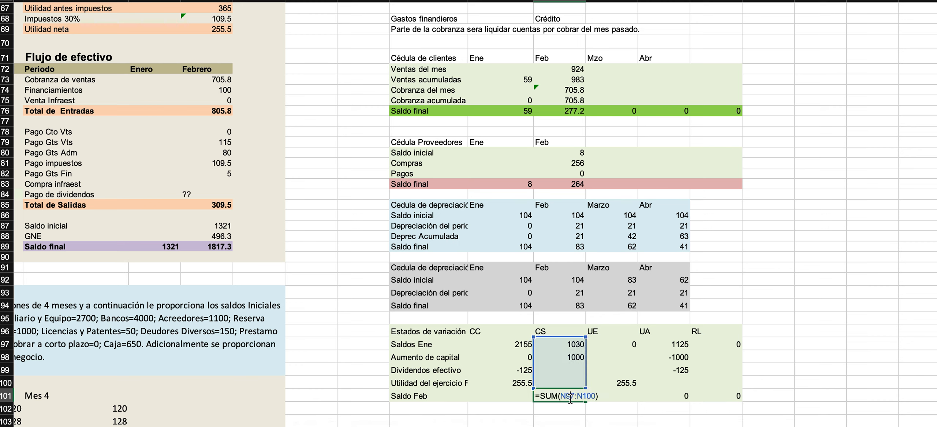
key("Escape")
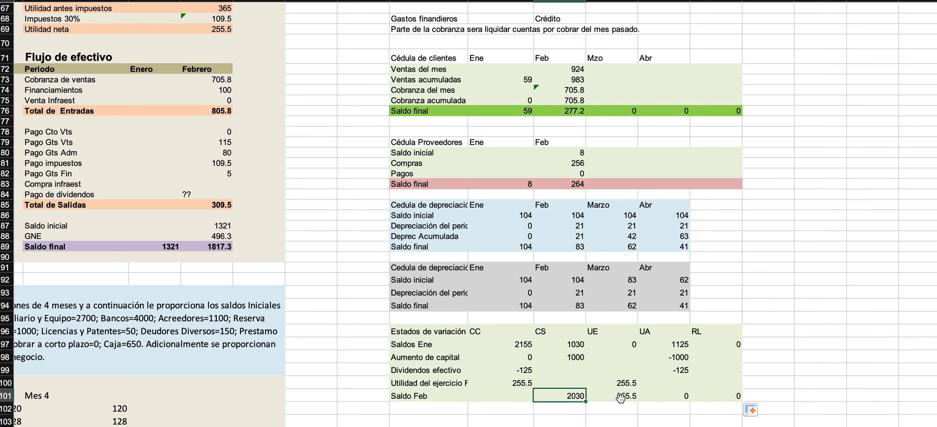
double_click(621, 399)
key("Escape")
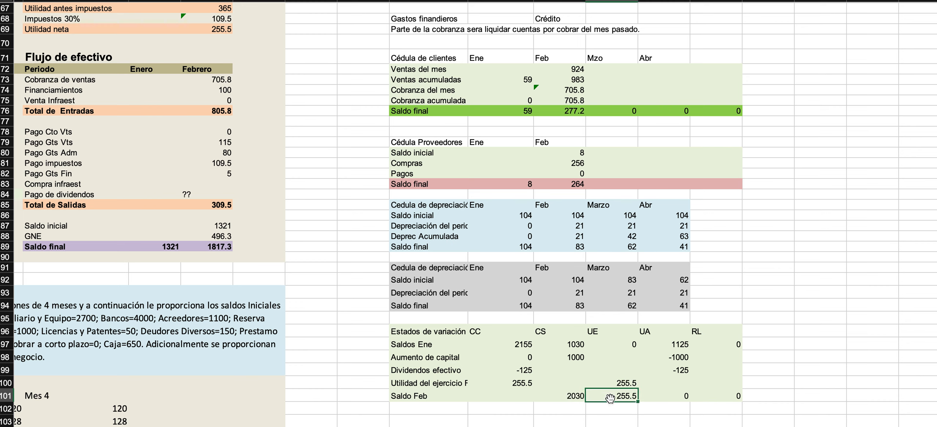
left_click(665, 394)
double_click(665, 394)
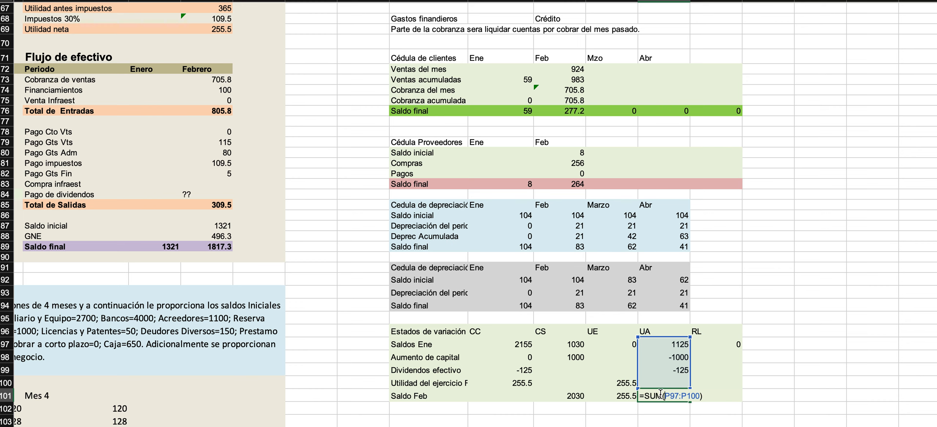
key("Escape")
left_click(714, 394)
double_click(714, 394)
key("Escape")
Calculate the CC balance in the Saldo Feb row as the sum of N101:Q101, the CS to RL balances, and check its formula.
left_click(528, 398)
type("=")
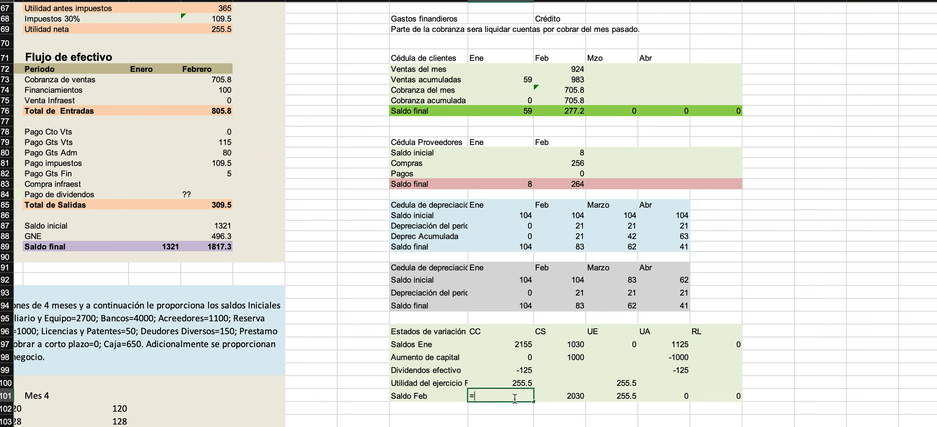
type("sum(")
key("Right")
key("shift+Right")
key("shift+Right")
key("shift+Right")
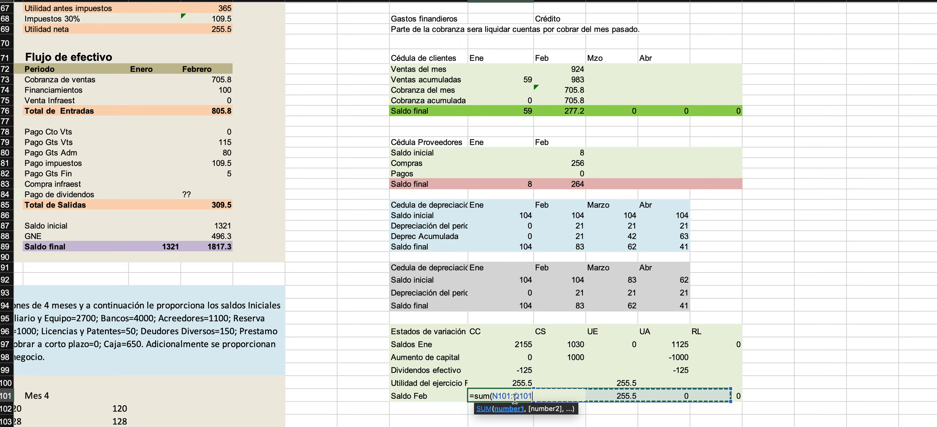
key("Return")
double_click(509, 397)
key("Escape")
Enter February's Capital social in the Balance General as the January balance in B85 plus 1000.
scroll(534, 304, "down", 4)
scroll(534, 304, "left", 3)
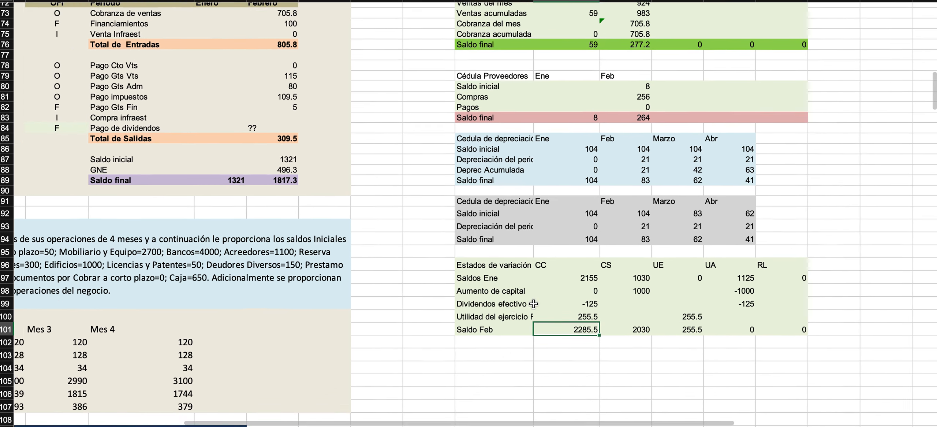
left_click(521, 256)
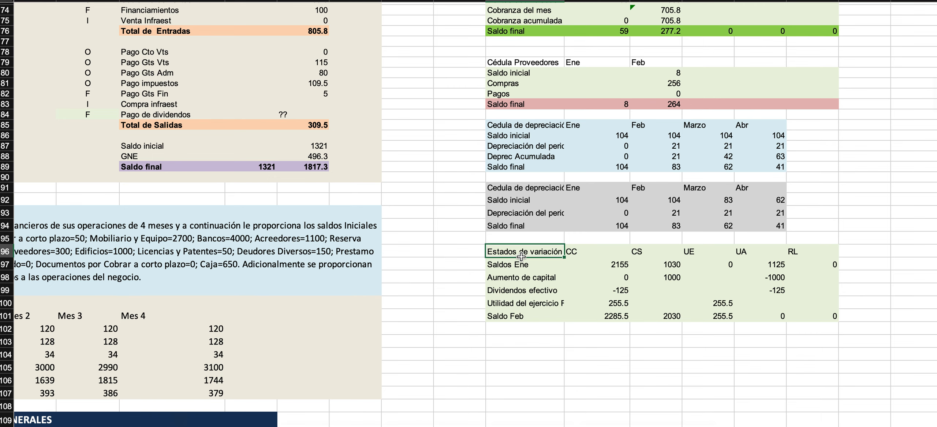
scroll(521, 256, "up", 2)
scroll(521, 256, "left", 2)
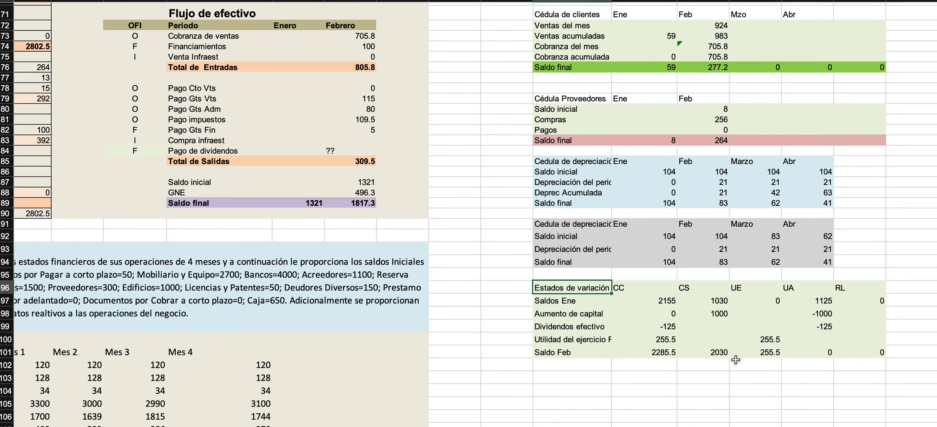
scroll(516, 270, "up", 2)
scroll(515, 270, "left", 2)
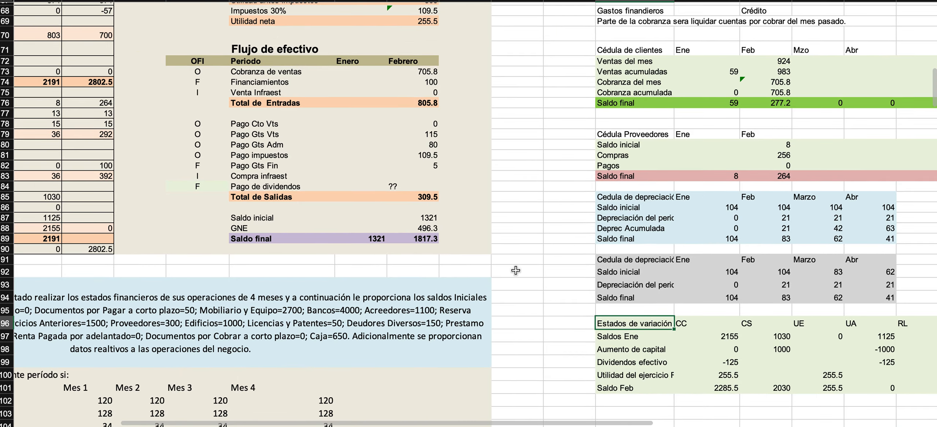
scroll(516, 270, "down", 3)
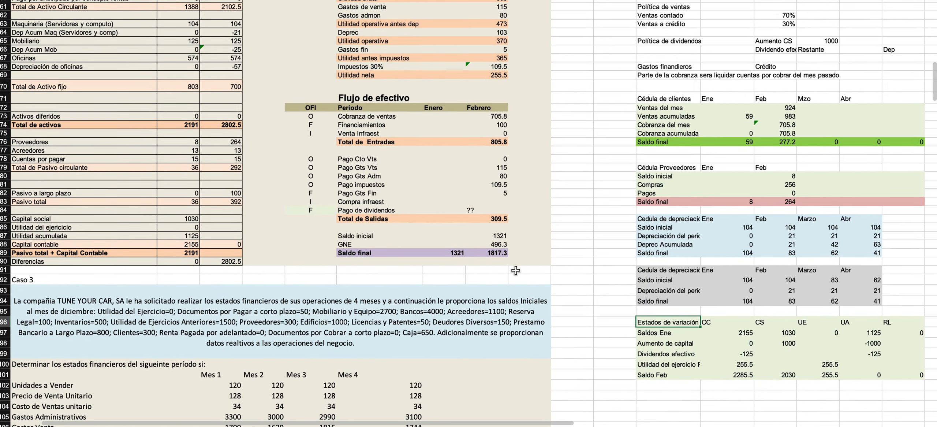
scroll(462, 255, "left", 2)
scroll(461, 255, "down", 1)
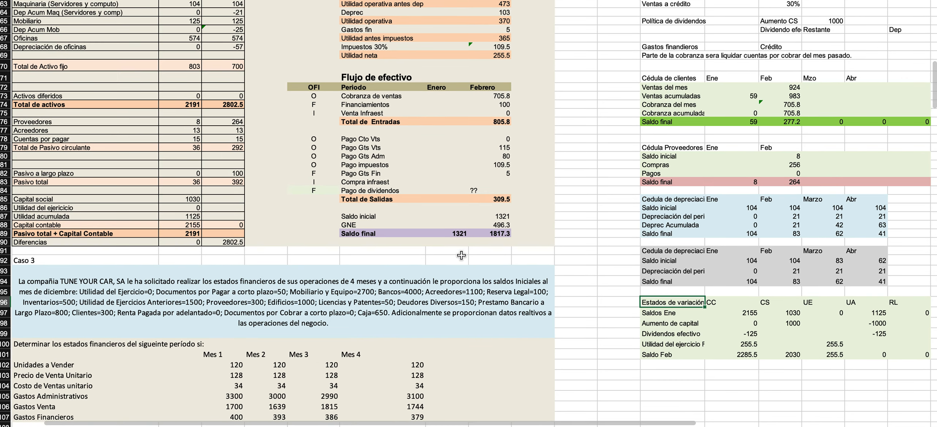
left_click(223, 200)
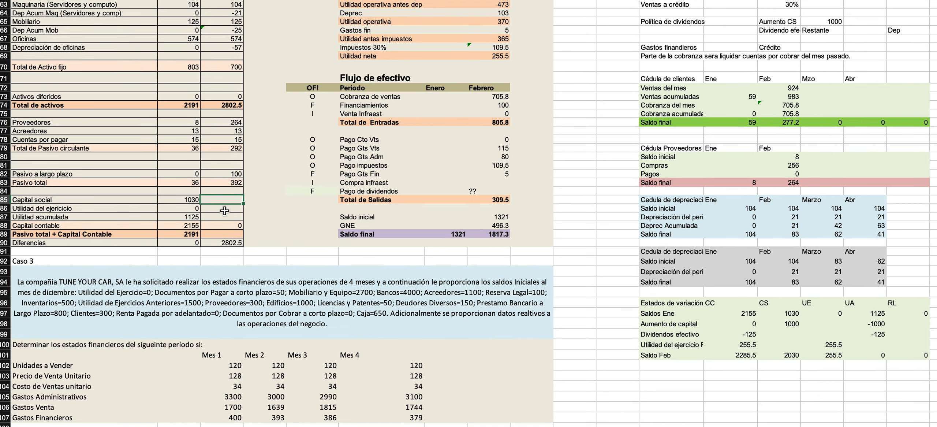
type("=")
key("Left")
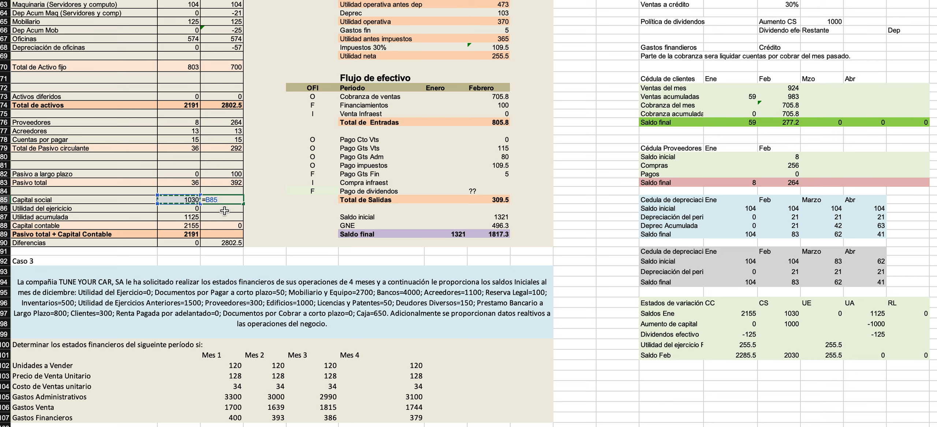
type("+1000")
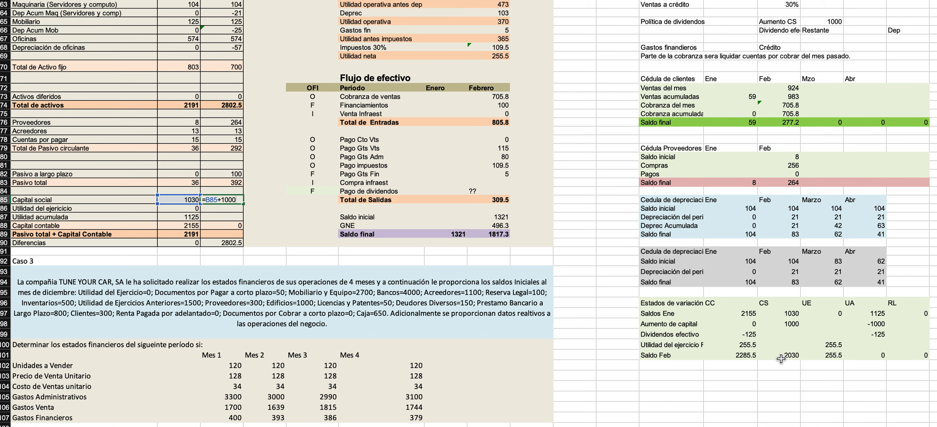
key("Return")
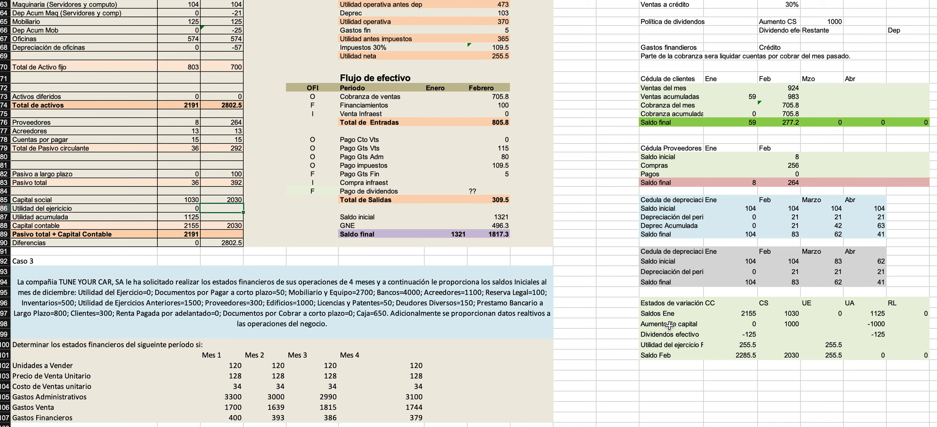
Link February's Utilidad del ejercicio in the Balance General to the Utilidad neta in H69 of the Estado de resultados.
scroll(460, 277, "up", 5)
scroll(460, 277, "up", 2)
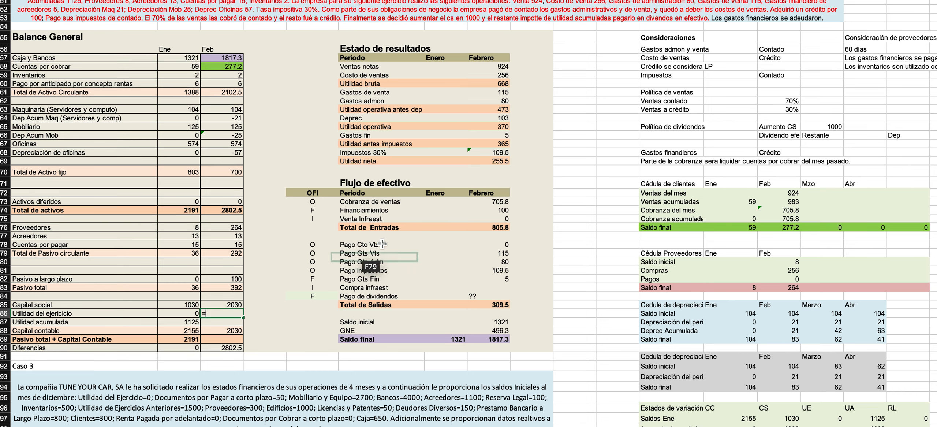
left_click(470, 160)
scroll(691, 393, "down", 3)
scroll(691, 393, "right", 3)
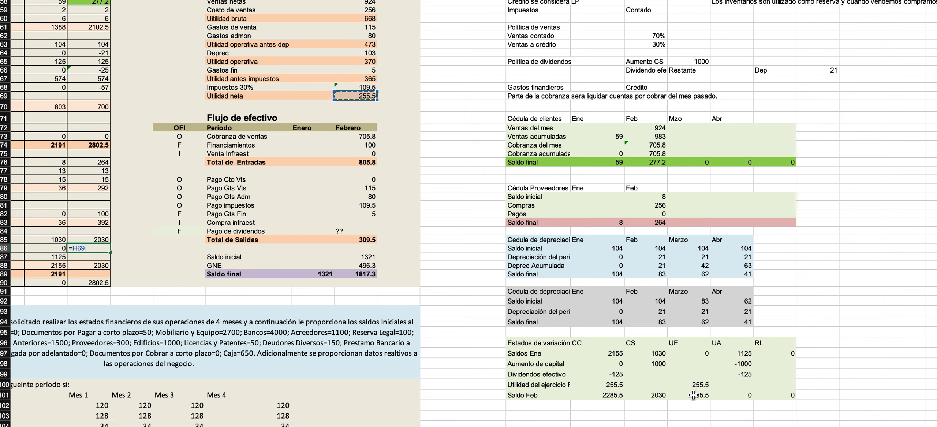
scroll(449, 265, "up", 3)
scroll(449, 265, "left", 3)
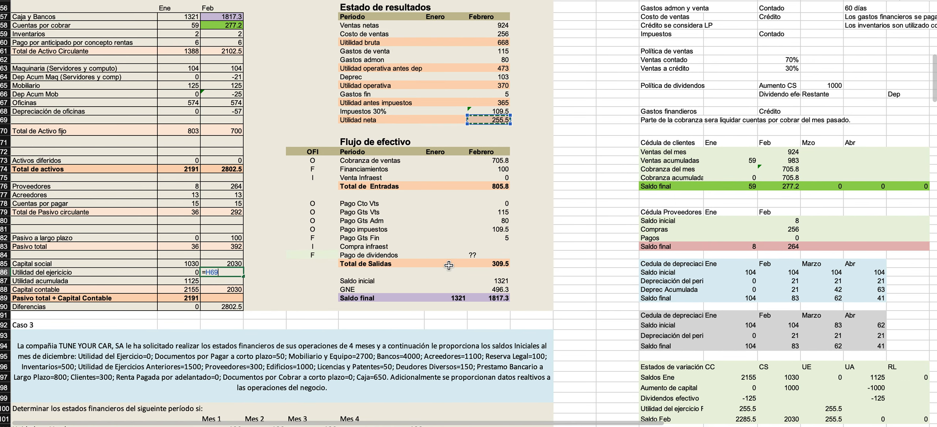
key("Return")
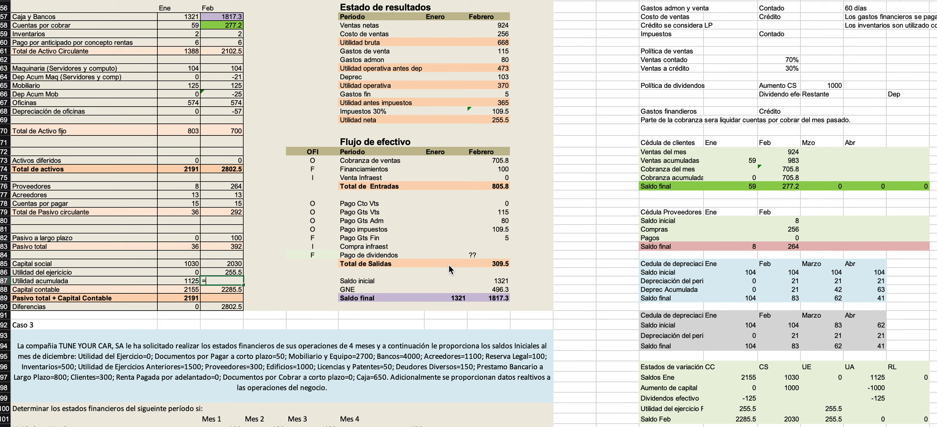
Calculate February's Utilidad acumulada as the sum of B86:B87 minus 1000 minus 125.
type("=")
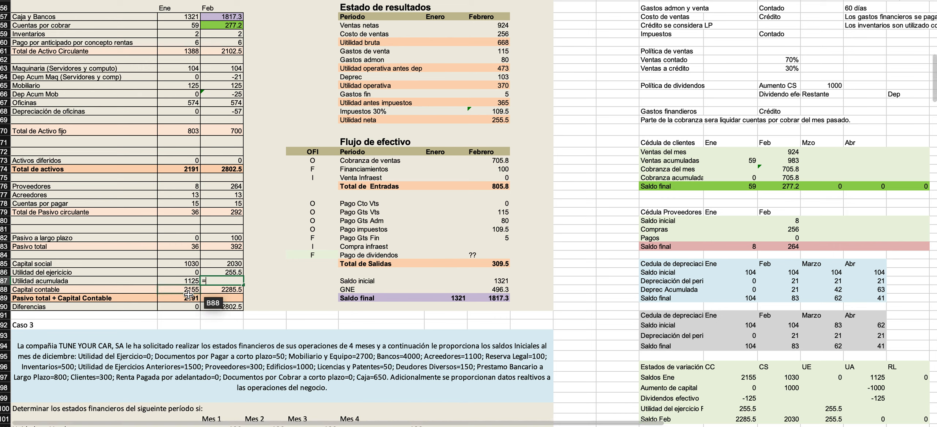
type("sum(")
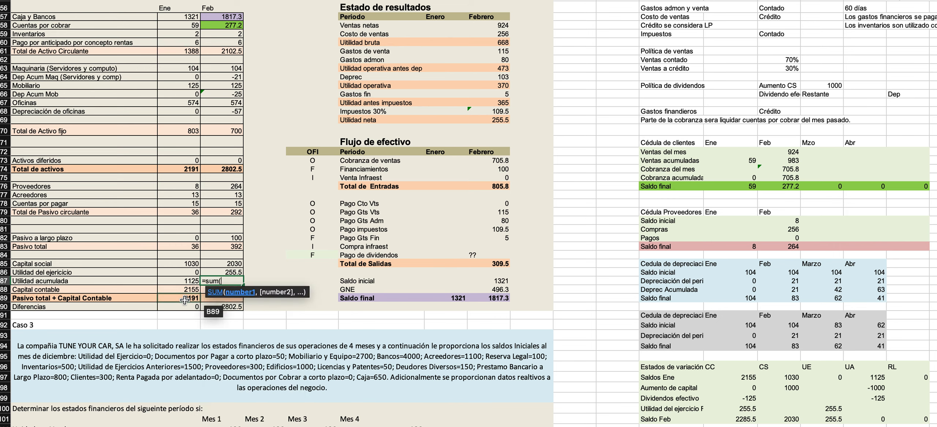
key("Left")
key("Up")
key("shift+Down")
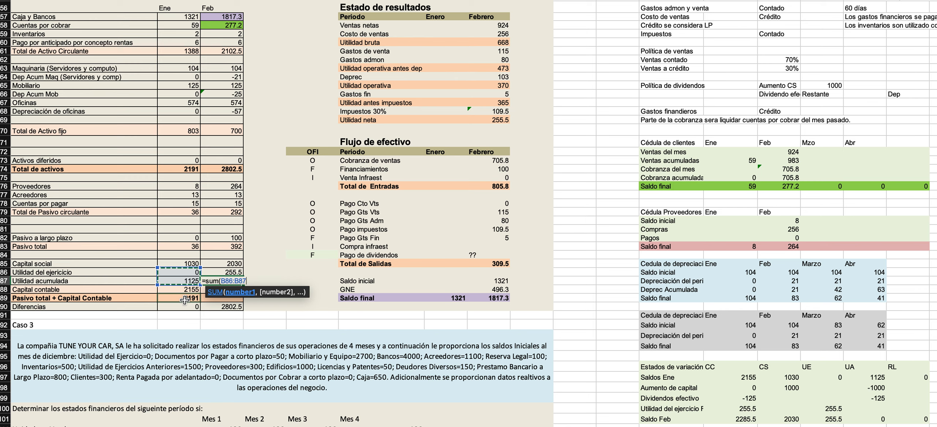
type(")-1000-125")
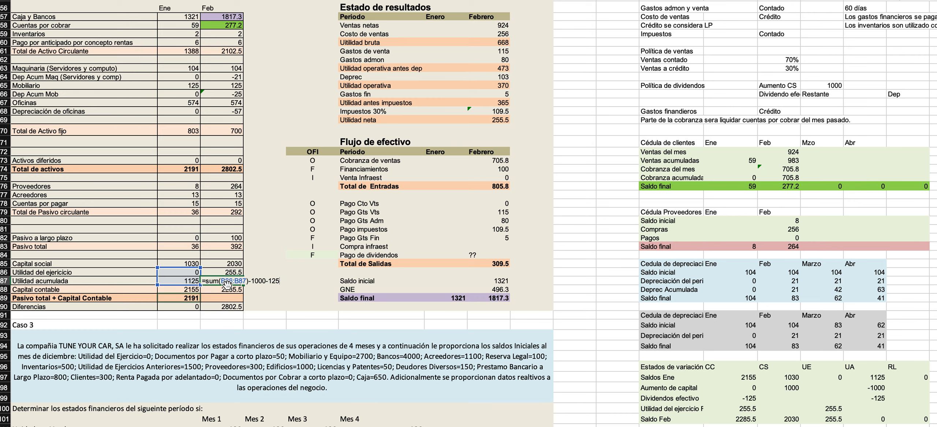
left_click_drag(250, 281, 312, 284)
key("Return")
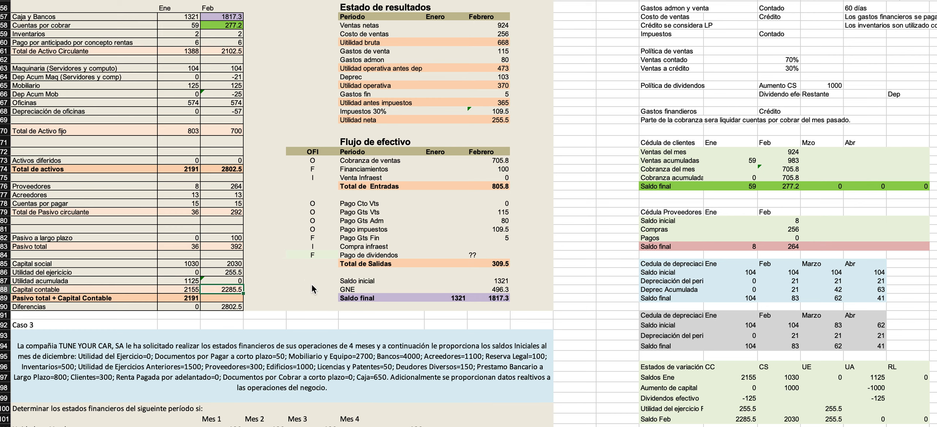
Review the capital variation statement and the UA formula in its Saldo Feb row.
scroll(417, 283, "down", 5)
scroll(418, 282, "right", 3)
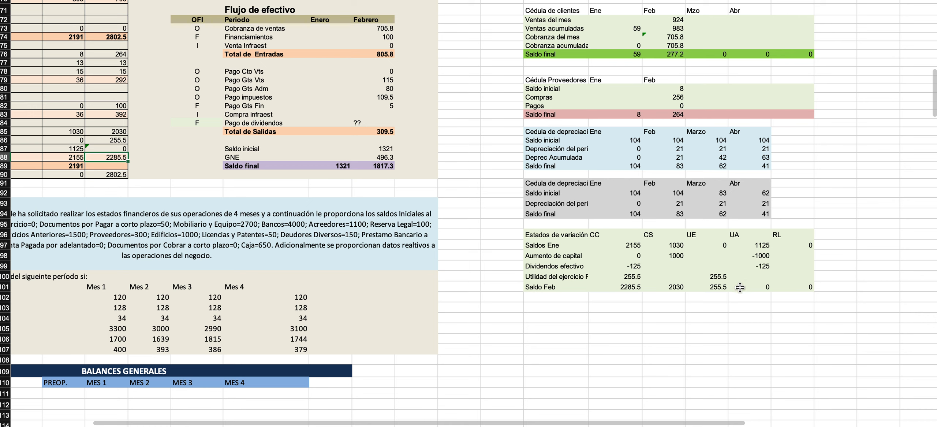
left_click(742, 289)
left_click_drag(542, 236, 783, 290)
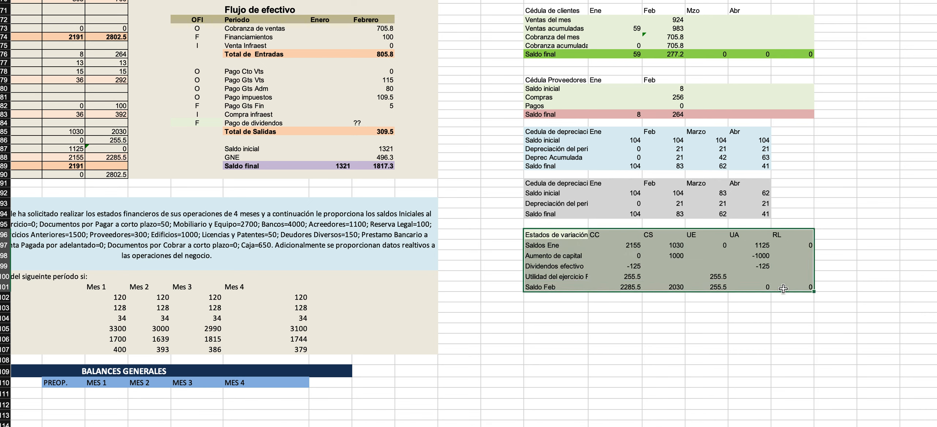
double_click(759, 287)
key("Escape")
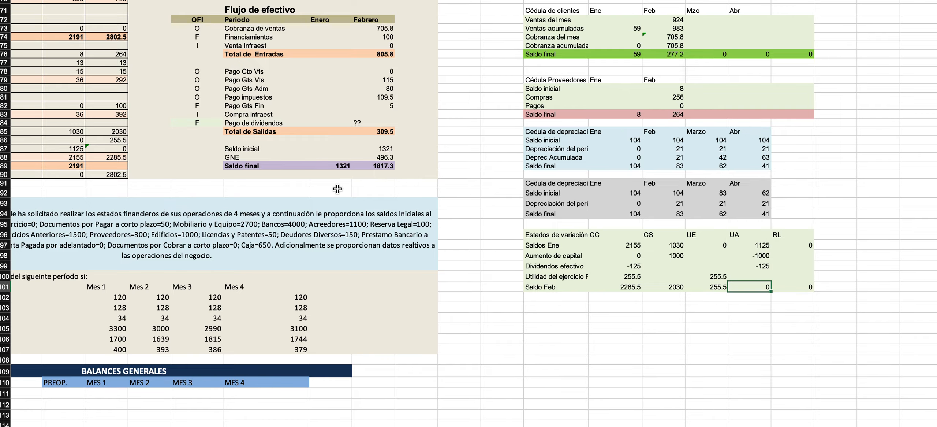
Copy January's Pasivo total + Capital Contable formula into February's column and check that it adds C83 and C88.
scroll(252, 199, "up", 5)
scroll(251, 200, "left", 3)
scroll(252, 200, "up", 5)
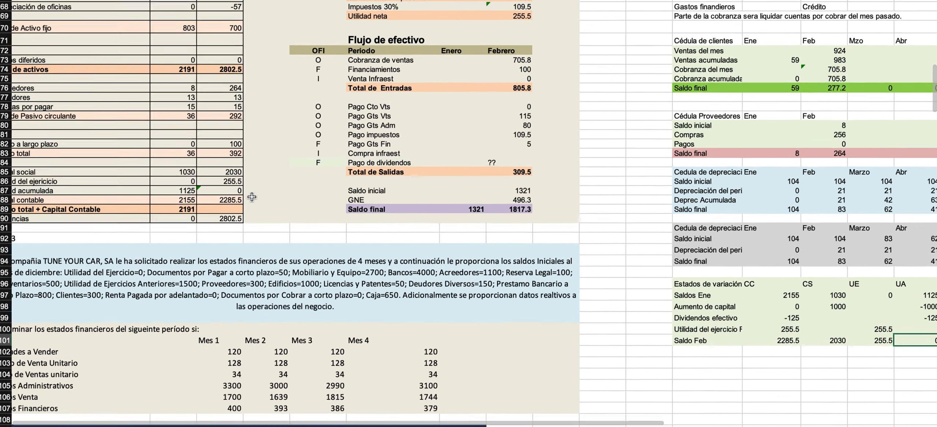
scroll(251, 199, "up", 4)
scroll(252, 199, "left", 5)
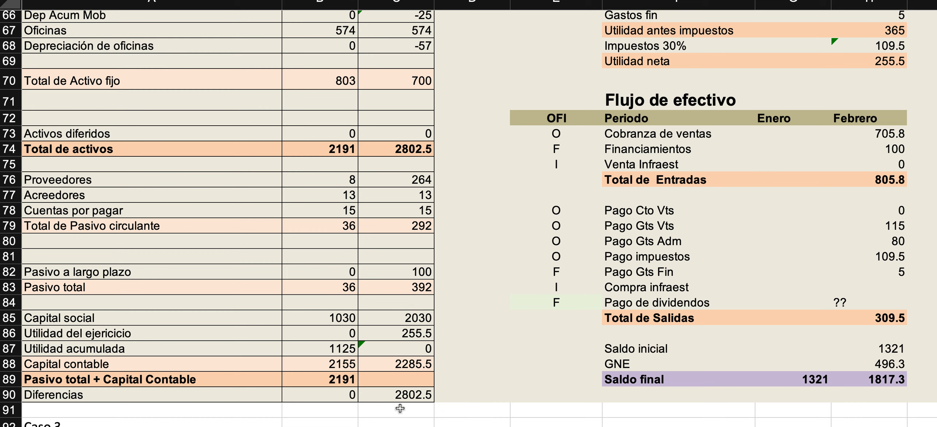
left_click(379, 396)
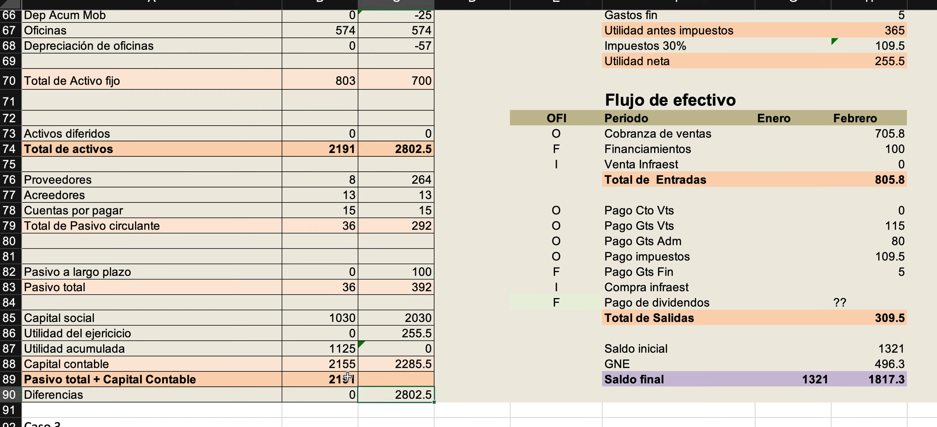
left_click(330, 382)
double_click(319, 379)
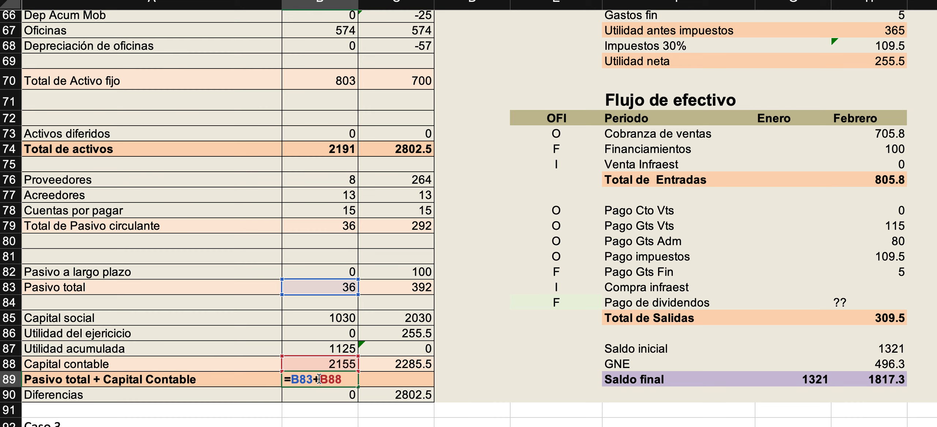
key("Escape")
left_click_drag(357, 387, 414, 387)
double_click(397, 381)
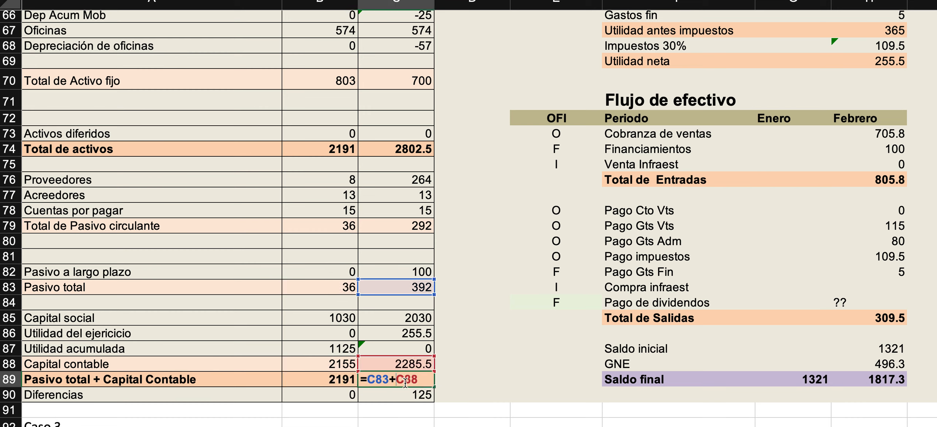
Examine February's Diferencias alongside January's Utilidad acumulada and the pending Pago de dividendos in the Flujo de efectivo.
key("Escape")
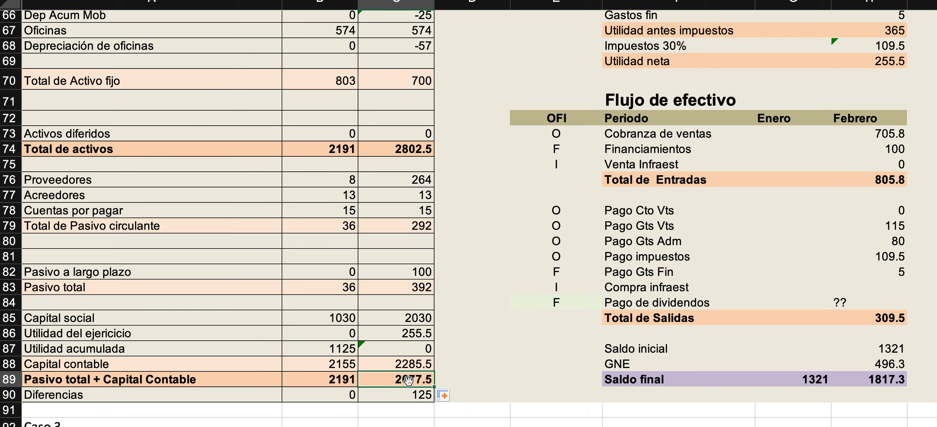
left_click(405, 399)
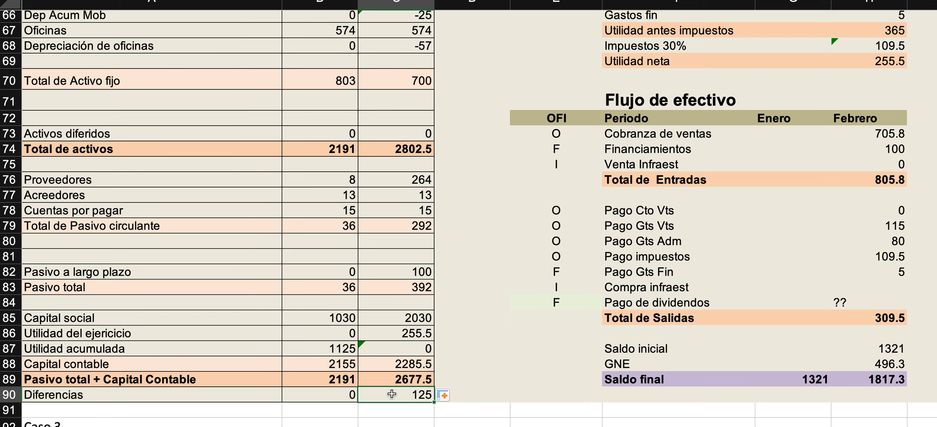
scroll(384, 287, "right", 2)
scroll(383, 287, "up", 1)
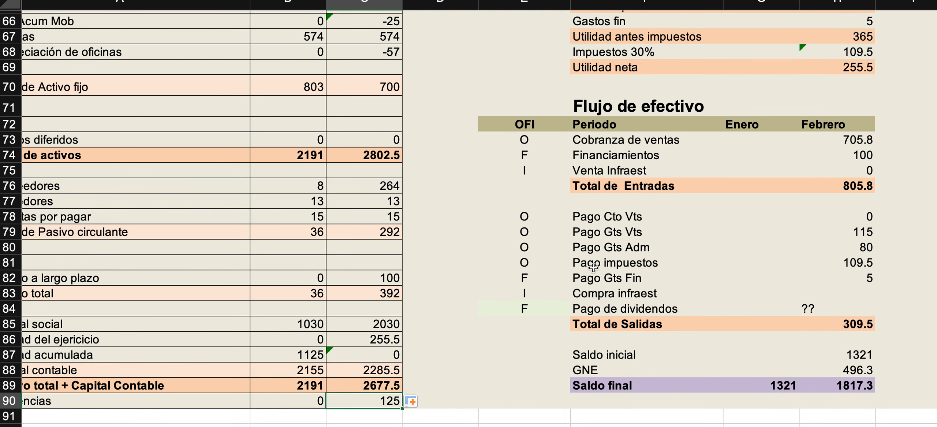
left_click(833, 305)
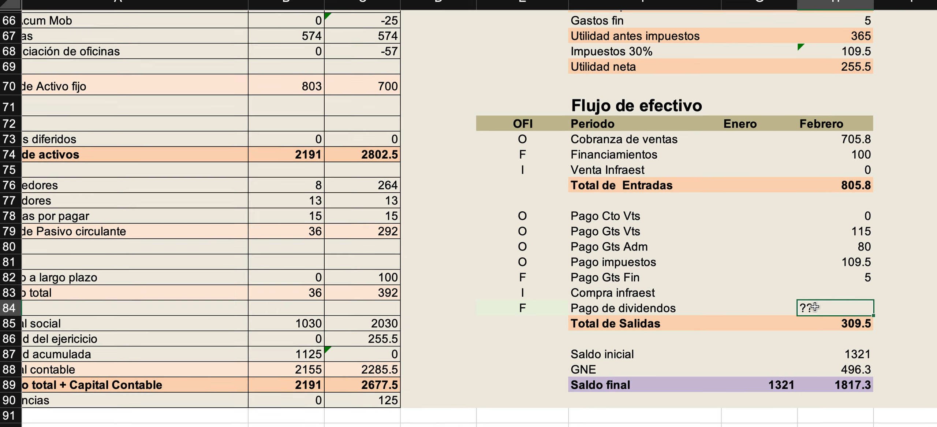
scroll(813, 306, "down", 2)
scroll(814, 306, "right", 2)
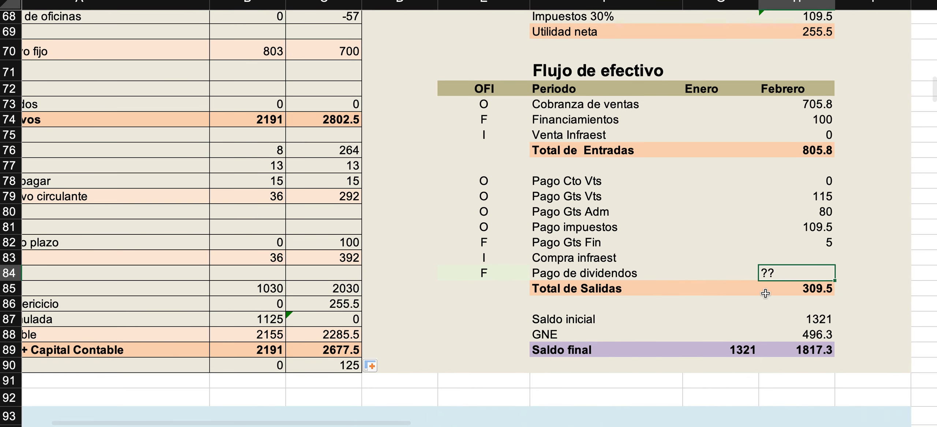
left_click(282, 321)
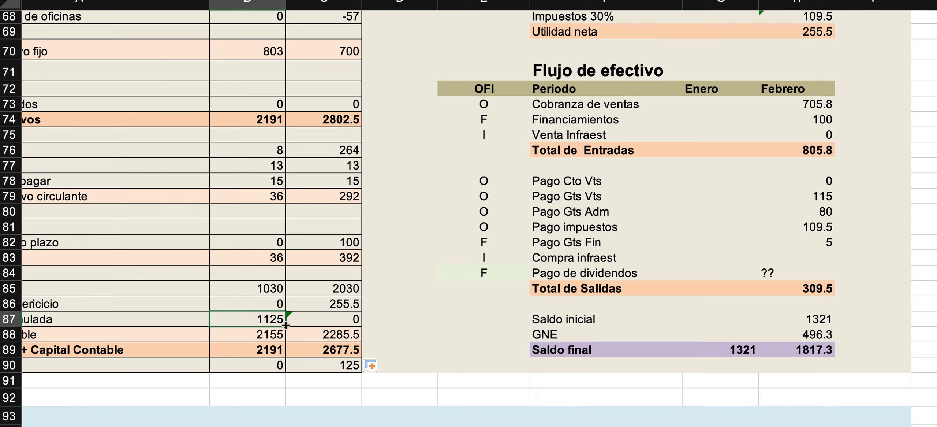
scroll(783, 236, "right", 1)
scroll(783, 237, "down", 1)
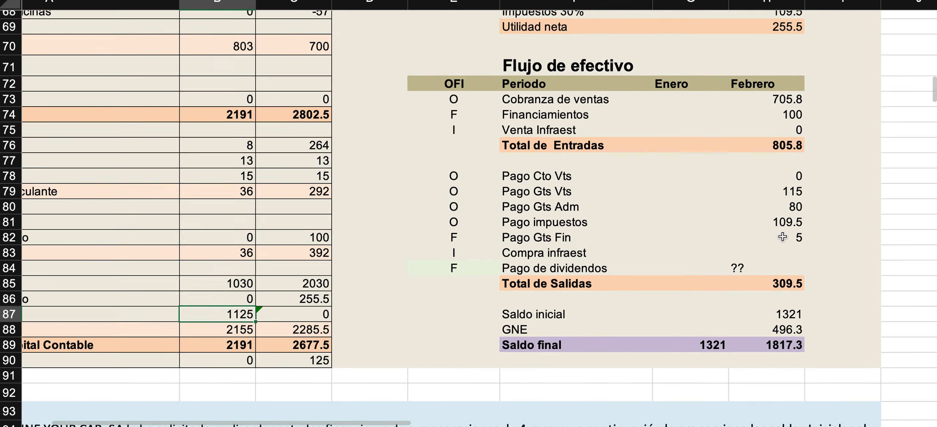
scroll(783, 237, "down", 2)
scroll(783, 236, "right", 2)
left_click(715, 239)
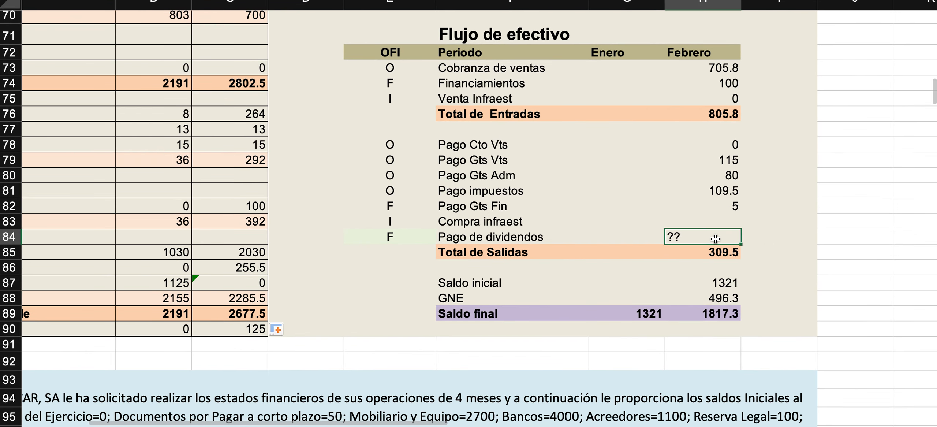
scroll(716, 239, "up", 1)
scroll(716, 239, "right", 1)
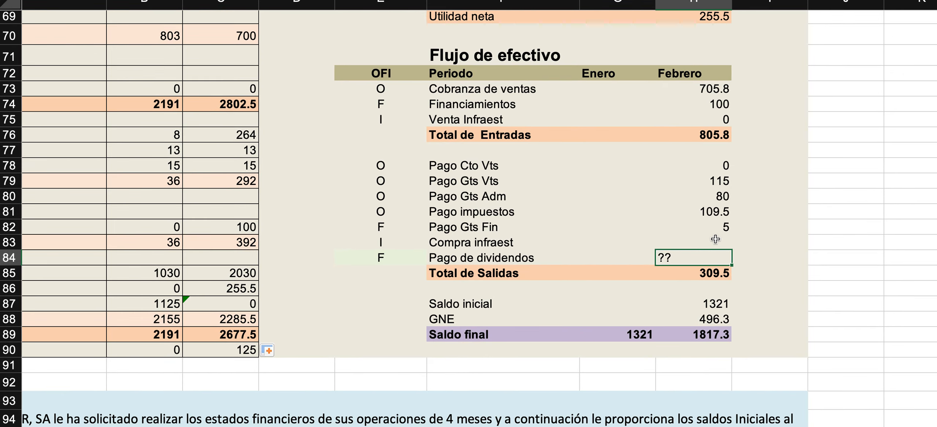
Add the note "Dividendos en efectivo es" in P60 beside the Consideraciones, with 125 as its amount in R60.
scroll(716, 239, "up", 15)
scroll(715, 239, "right", 8)
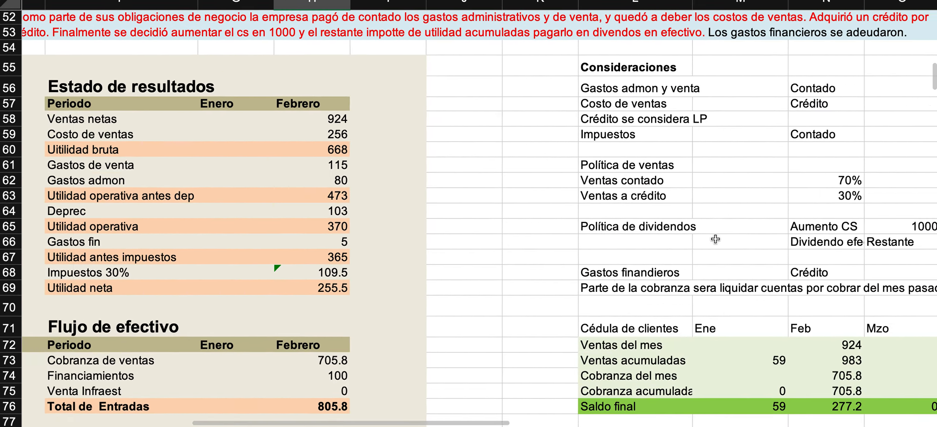
scroll(716, 238, "right", 8)
left_click(635, 150)
type("Dividendos ")
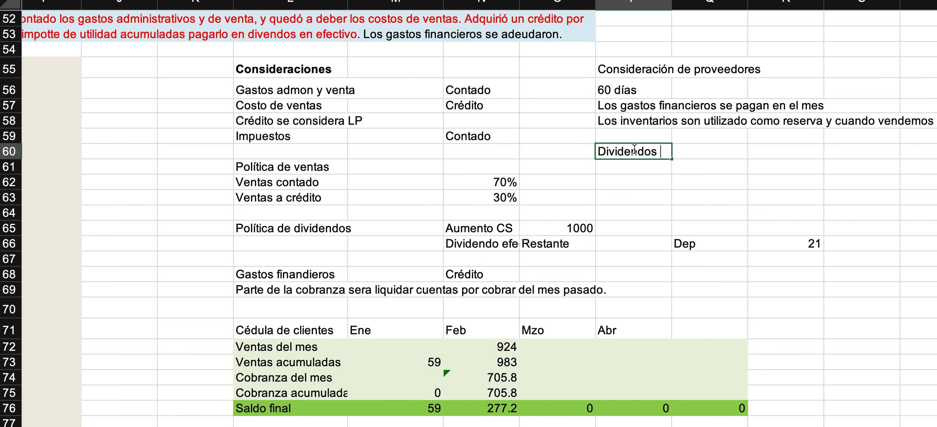
type("en efectivo")
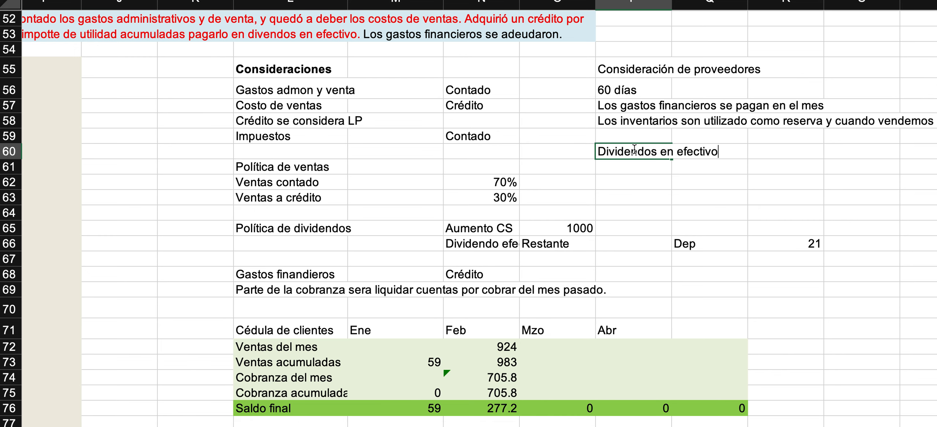
type(" es")
key("Right")
key("Right")
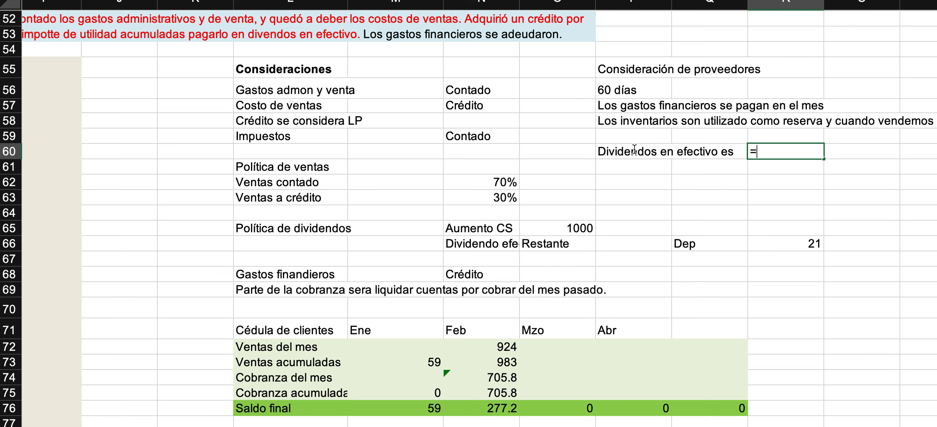
key("Return")
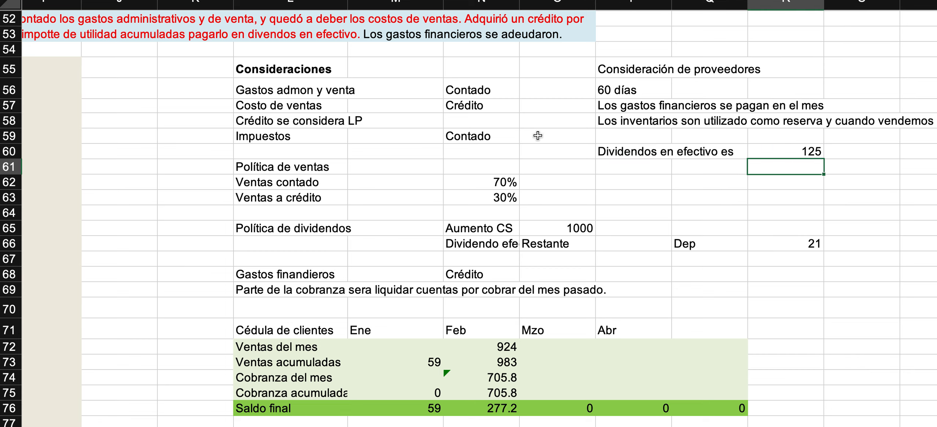
Trace the dividend amount from Utilidad acumulada in the Balance General to the UA and Dividendos efectivo entries of the capital variation statement.
scroll(540, 132, "left", 10)
scroll(540, 131, "down", 3)
scroll(538, 136, "down", 3)
scroll(537, 135, "left", 8)
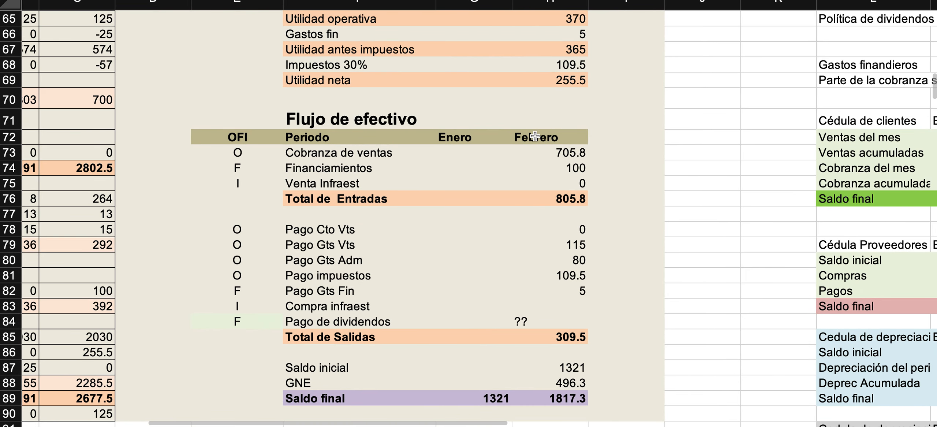
scroll(346, 240, "left", 5)
left_click(314, 346)
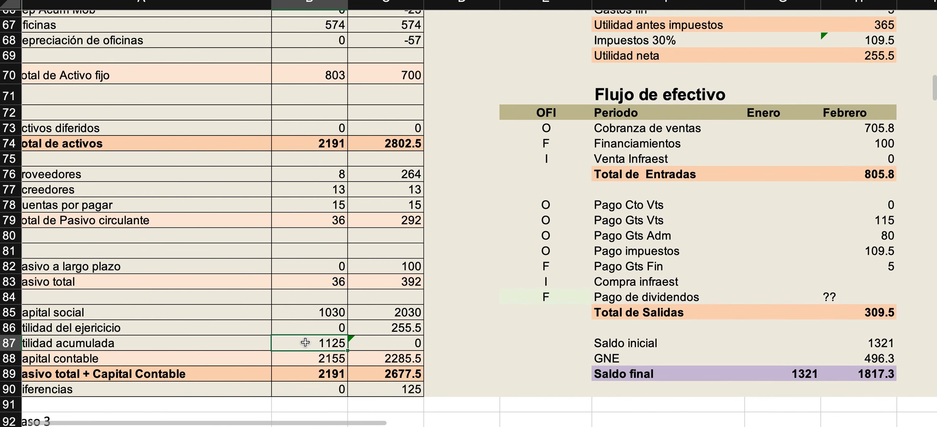
left_click(379, 343)
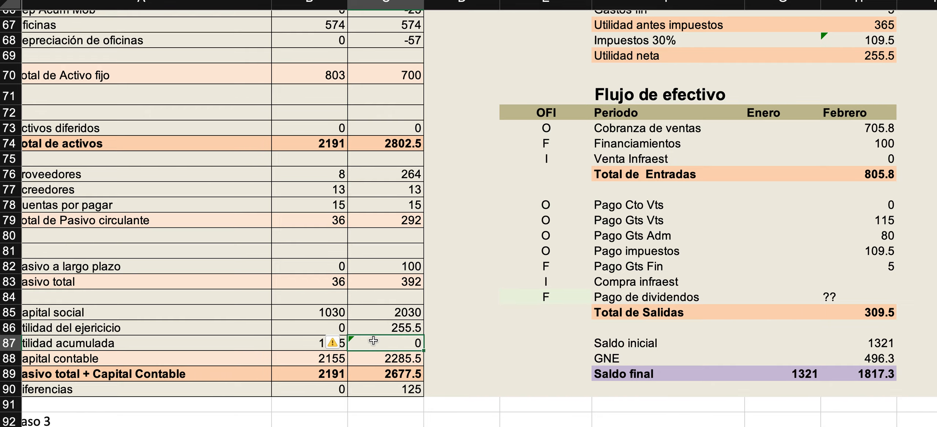
scroll(552, 263, "right", 15)
scroll(552, 264, "down", 5)
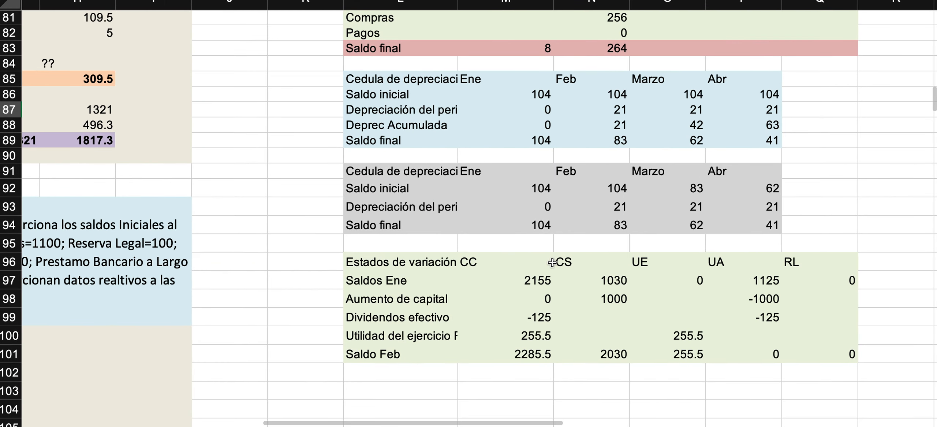
left_click(745, 281)
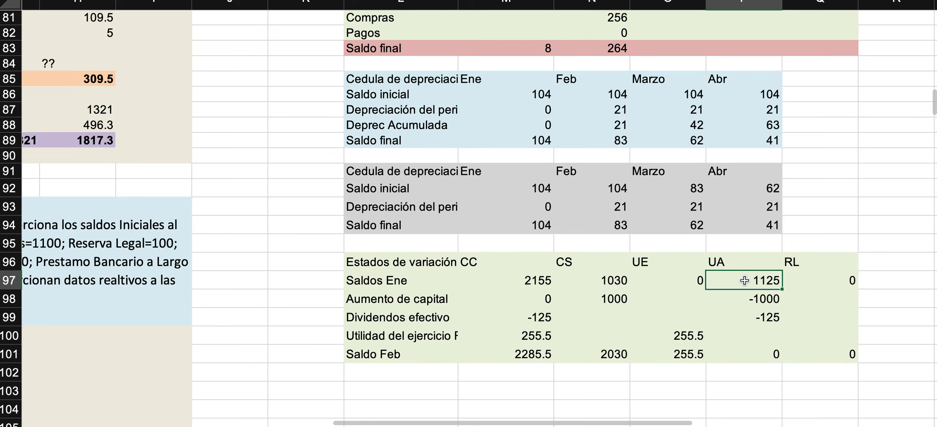
left_click(520, 318)
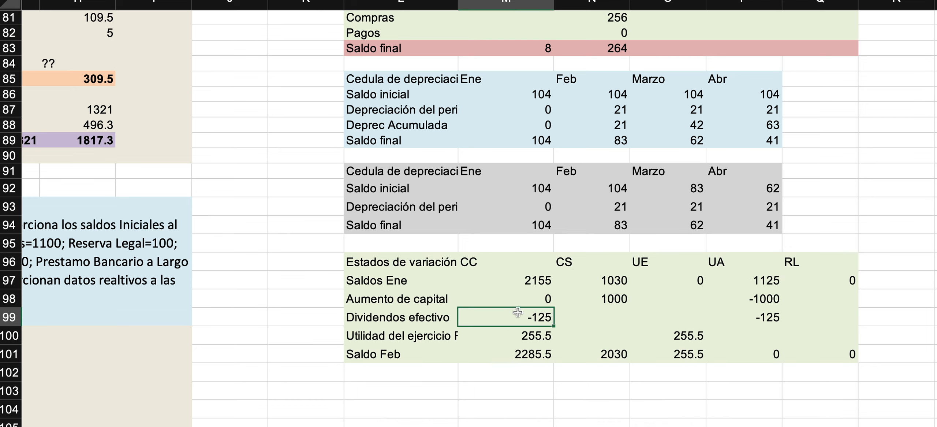
Link February's Pago de dividendos in the Flujo de efectivo to the Dividendos efectivo amount in M99.
scroll(520, 317, "left", 10)
scroll(522, 317, "up", 5)
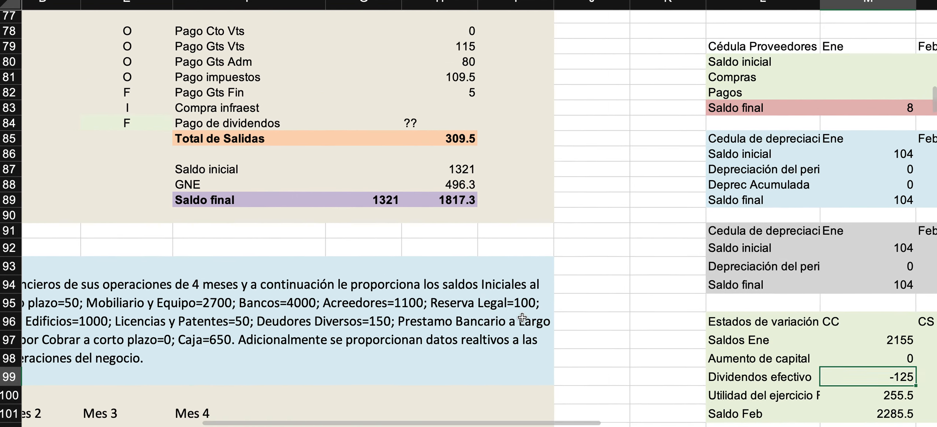
scroll(522, 317, "left", 5)
left_click(517, 179)
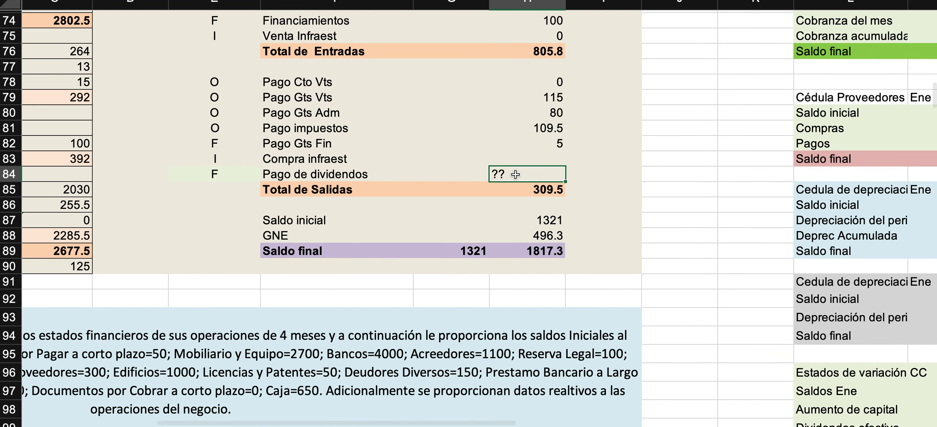
type("=")
scroll(573, 389, "down", 3)
scroll(573, 388, "right", 3)
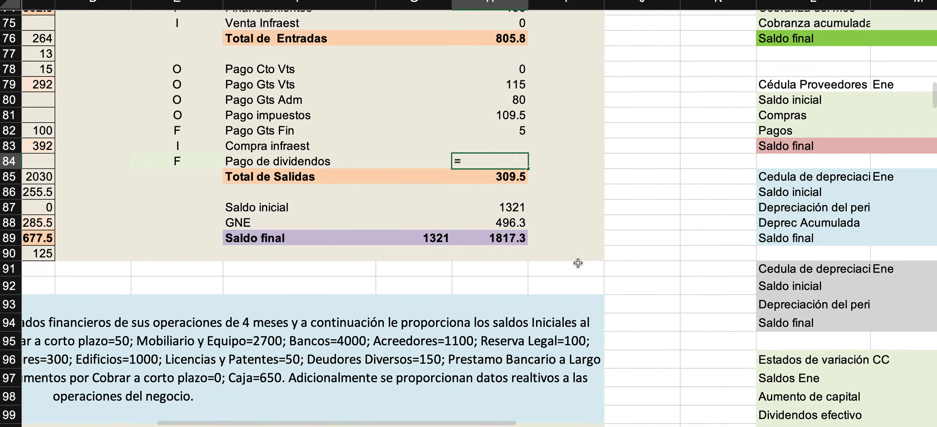
left_click(724, 350)
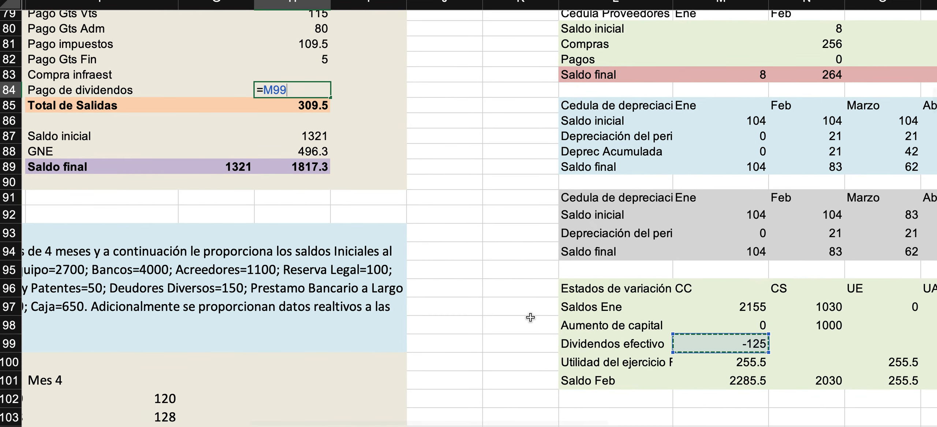
scroll(531, 317, "up", 2)
scroll(531, 317, "left", 2)
key("Return")
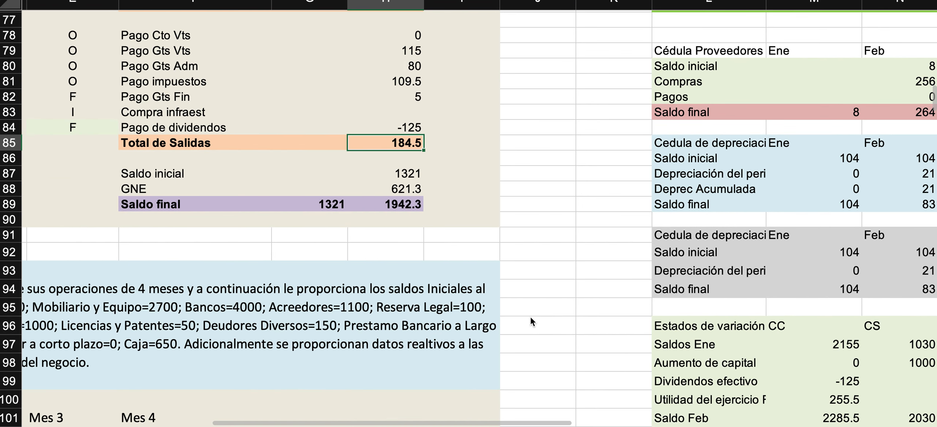
Enter 125 as a positive amount for February's Pago de dividendos in the Flujo de efectivo.
left_click(400, 127)
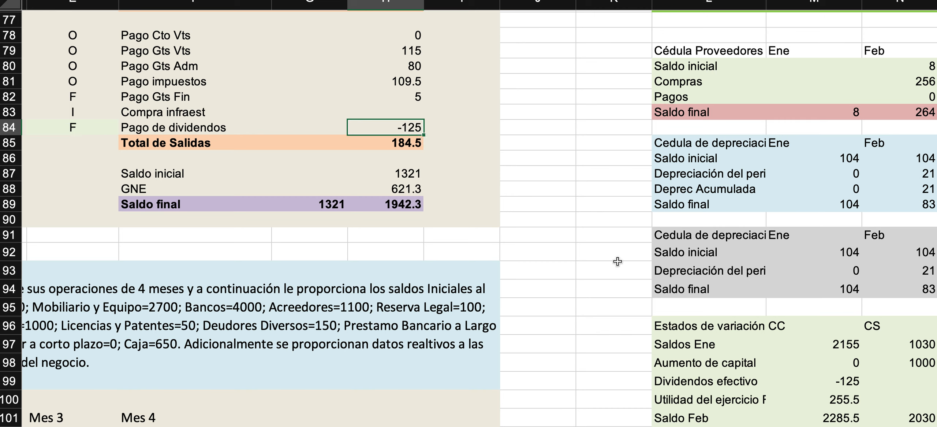
left_click(836, 383)
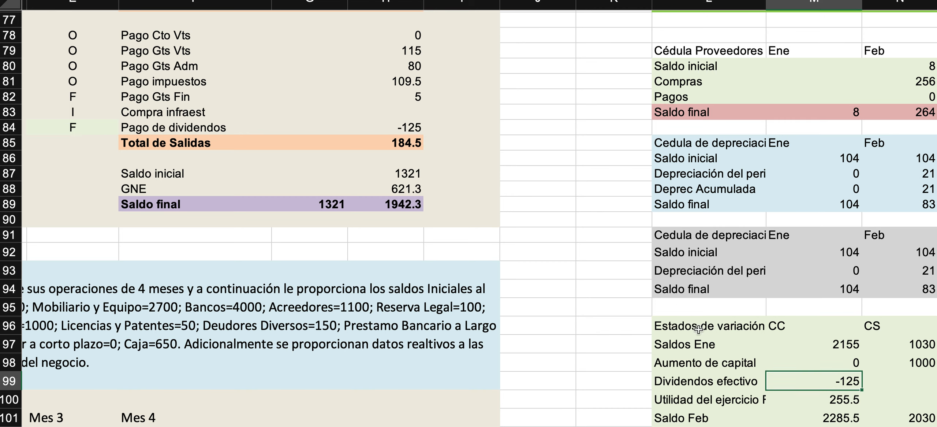
left_click(396, 128)
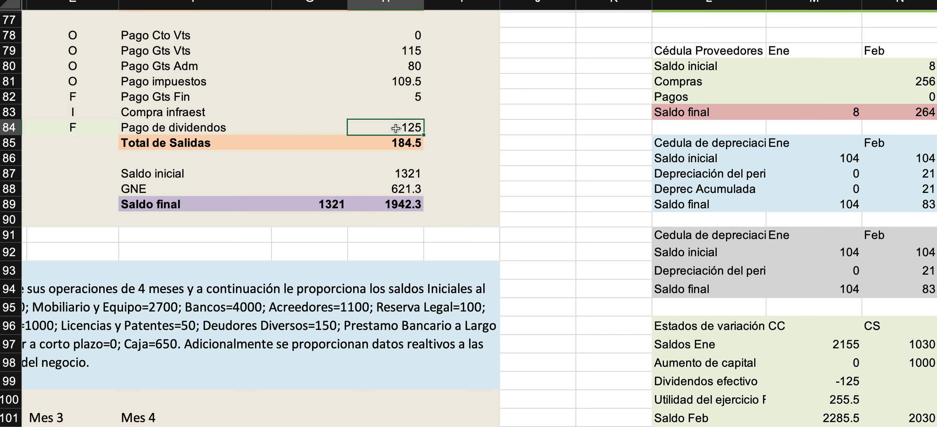
type("125")
key("Return")
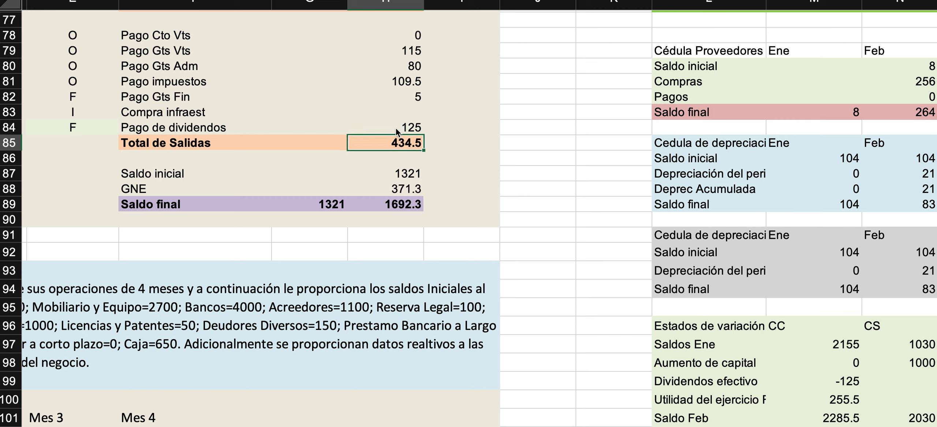
Check the Total de Salidas sum formula and review February's Total de activos and Diferencias in the Balance General.
key("super+shift+t")
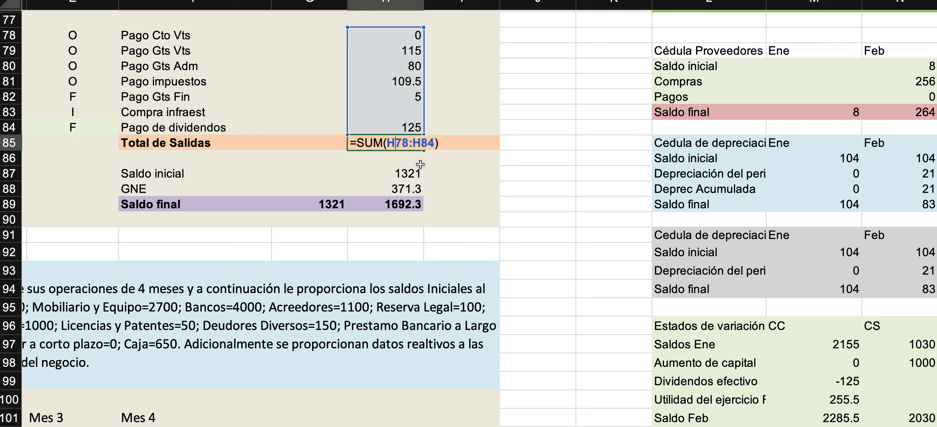
key("super+shift+t")
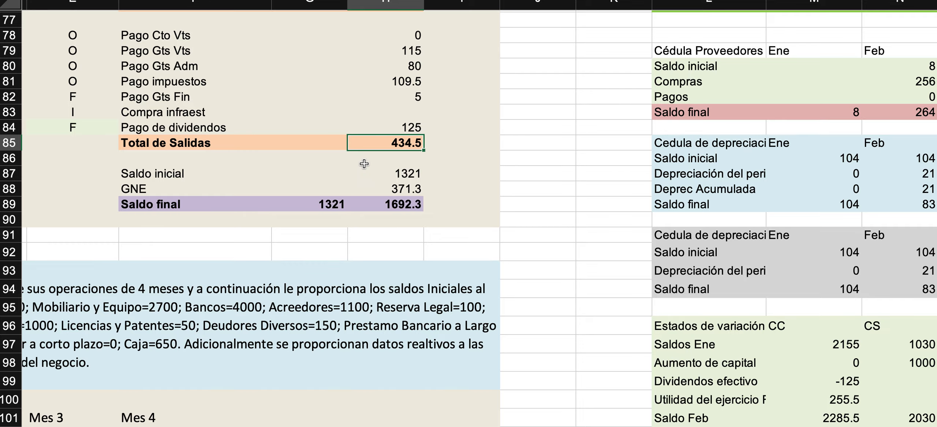
scroll(364, 164, "left", 15)
scroll(420, 234, "up", 3)
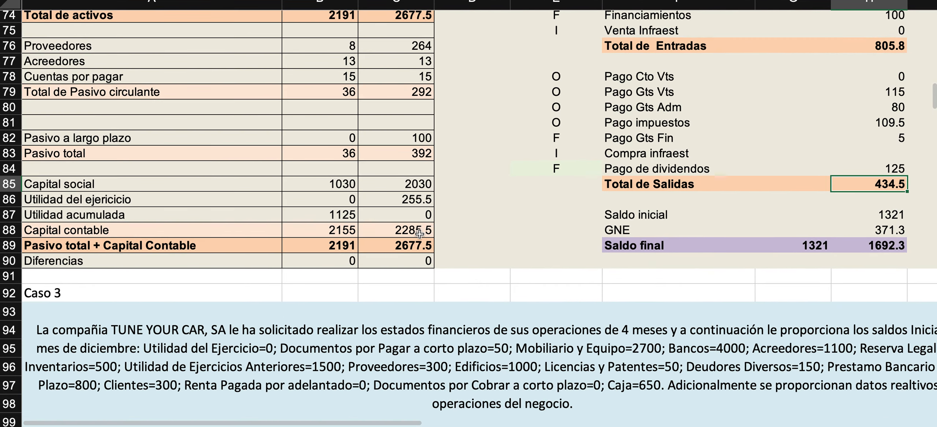
scroll(419, 234, "right", 4)
left_click(340, 262)
scroll(355, 169, "up", 5)
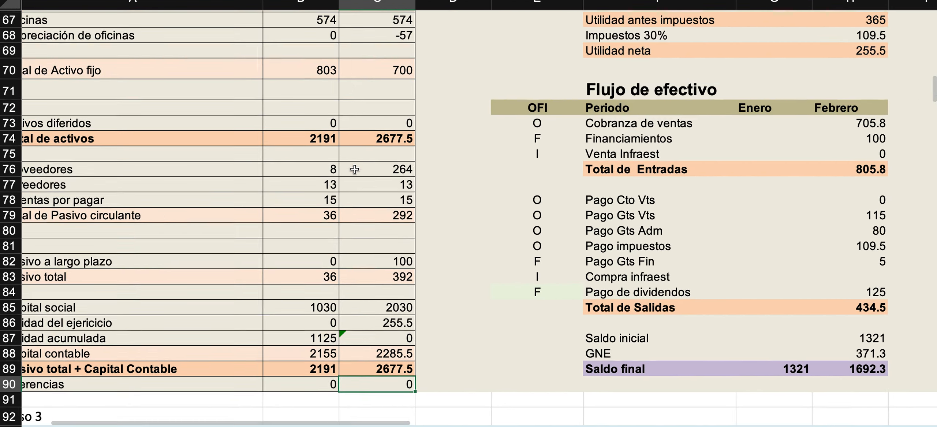
scroll(355, 169, "left", 2)
left_click(393, 141)
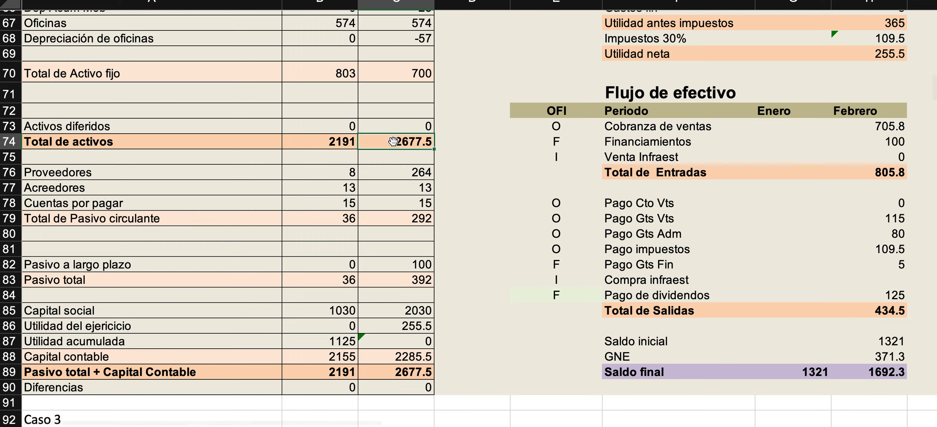
left_click(388, 381)
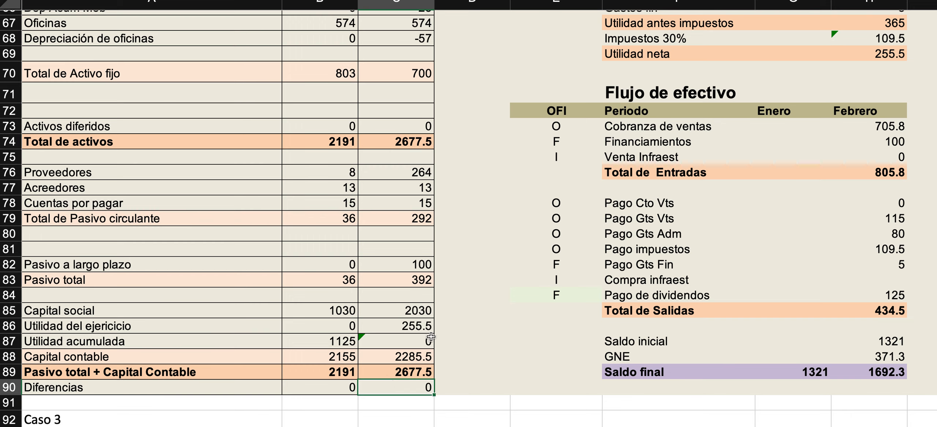
Review the completed Caso 2 Balance General, Estado de resultados and Flujo de efectivo for February.
scroll(434, 241, "down", 4)
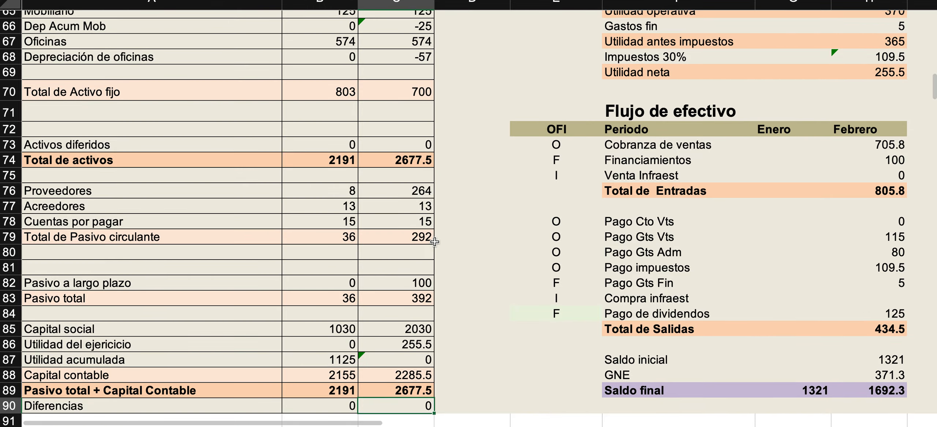
scroll(434, 241, "down", 2)
scroll(435, 242, "left", 1)
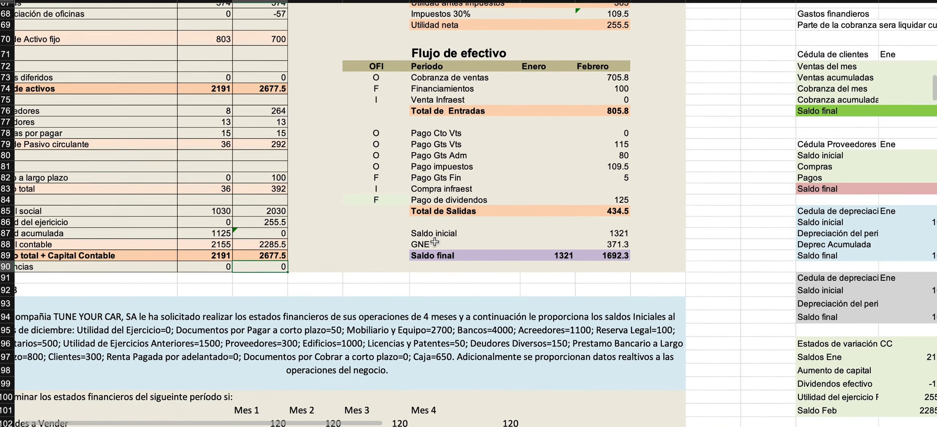
scroll(434, 242, "up", 3)
scroll(435, 241, "up", 5)
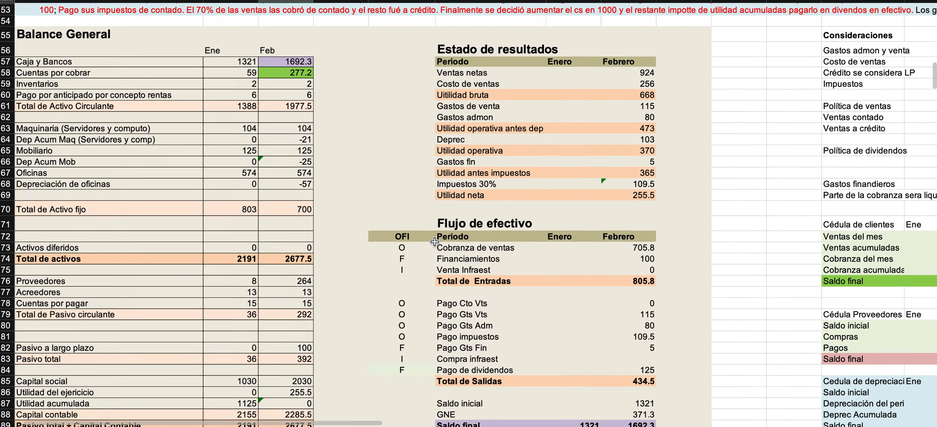
scroll(435, 241, "down", 1)
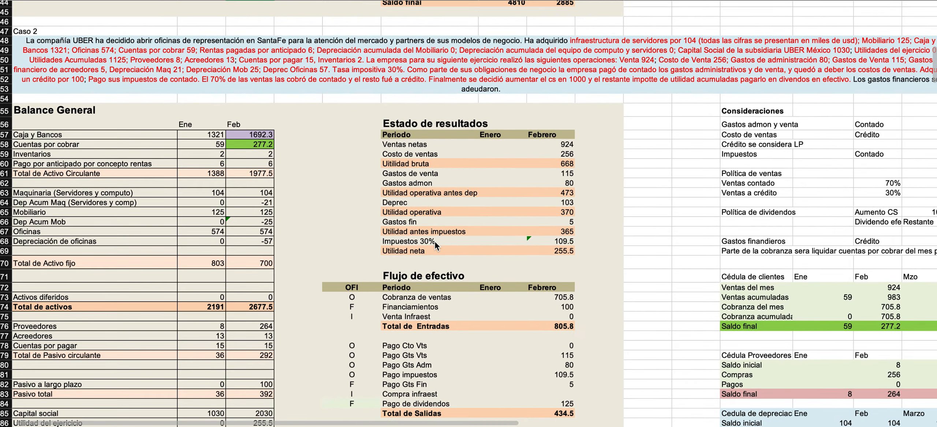
Examine the Consideraciones, the clientes, proveedores and depreciation schedules, and the capital variation statement alongside the Caso 2 financial statements.
scroll(435, 242, "up", 1)
scroll(435, 241, "right", 1)
scroll(435, 242, "right", 6)
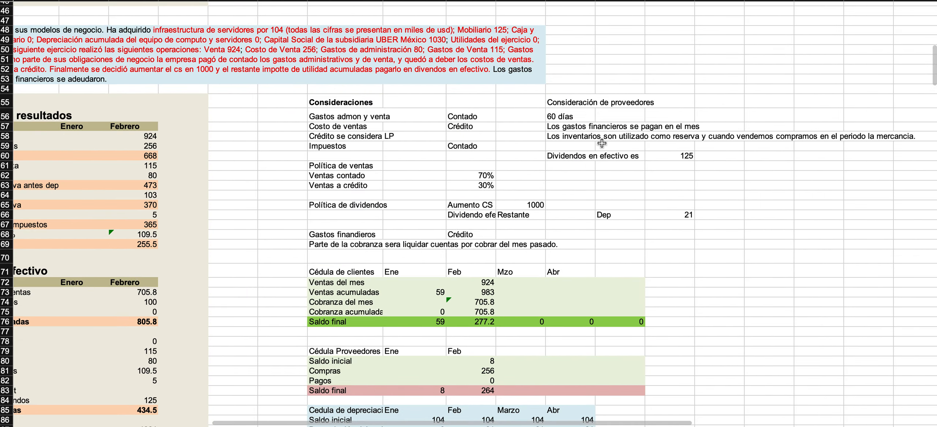
scroll(559, 128, "down", 4)
scroll(558, 128, "left", 2)
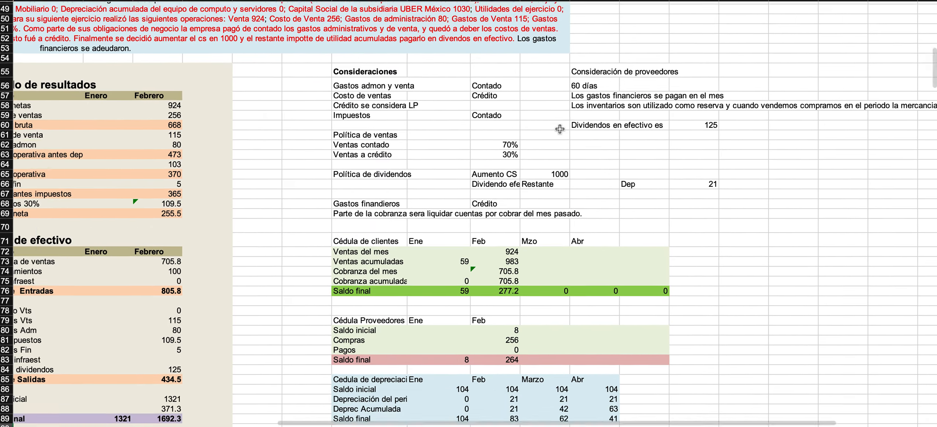
scroll(575, 128, "down", 2)
scroll(575, 128, "down", 2)
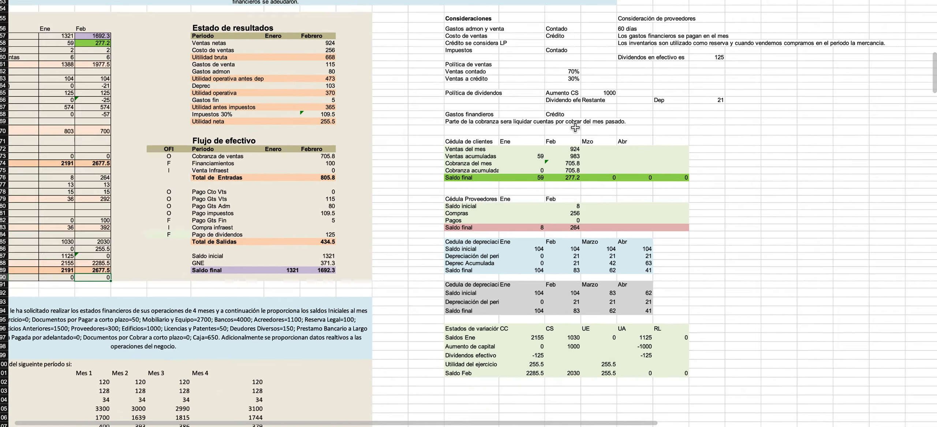
scroll(576, 128, "up", 4)
scroll(576, 127, "left", 2)
scroll(576, 127, "up", 1)
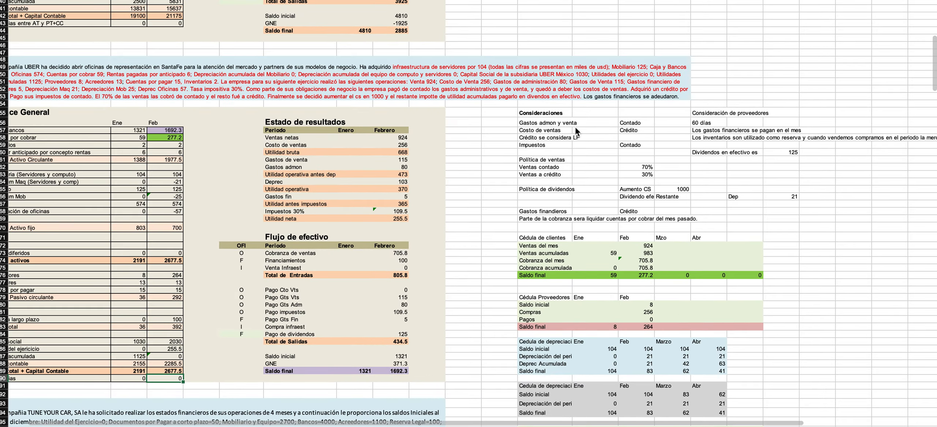
scroll(575, 128, "down", 2)
scroll(576, 128, "left", 1)
scroll(576, 127, "down", 1)
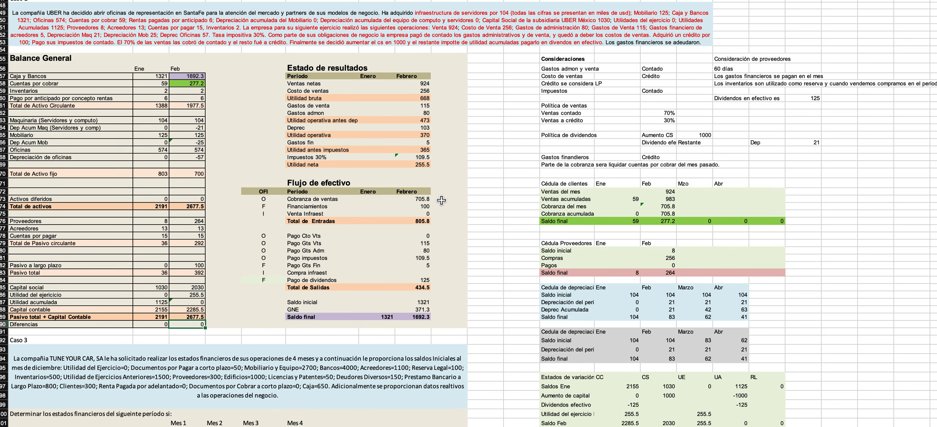
scroll(342, 189, "up", 1)
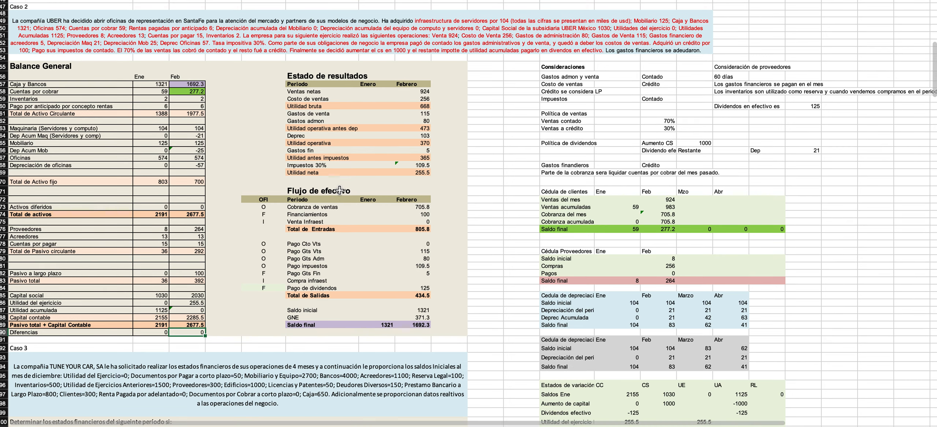